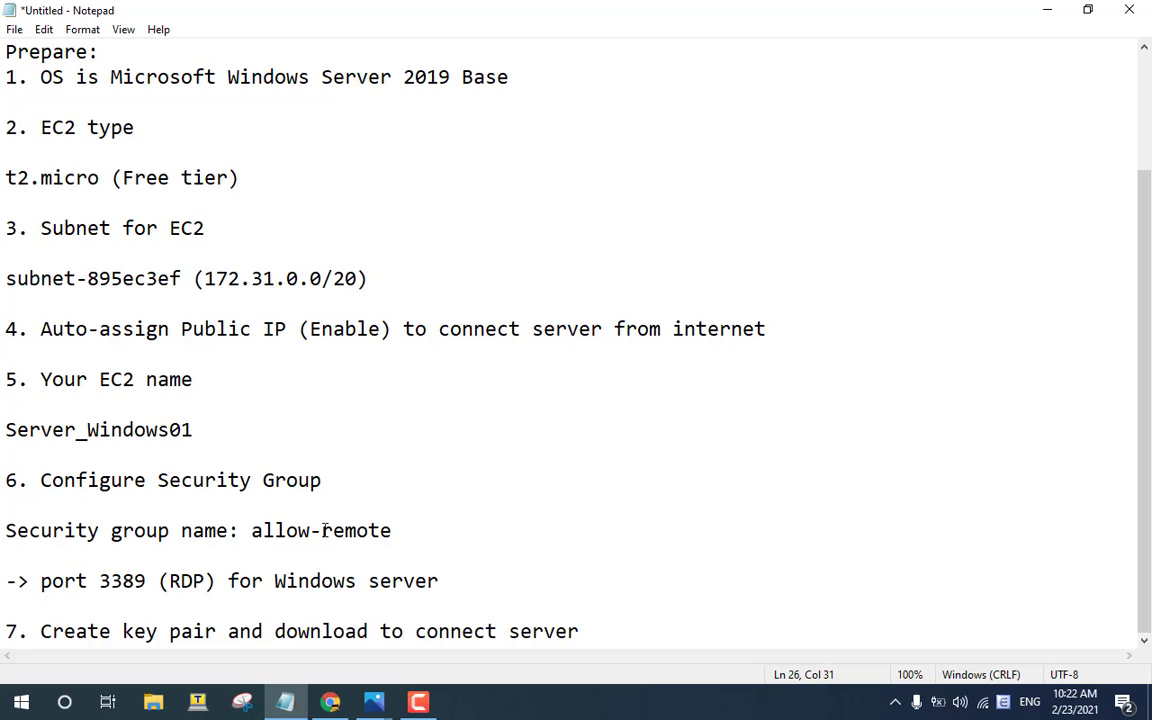
Highlight the allow-remote group name, the port 3389 (RDP) line and the key pair item in the preparation notes.
drag(322, 530, 395, 531)
drag(42, 581, 440, 583)
click(357, 581)
drag(7, 631, 645, 626)
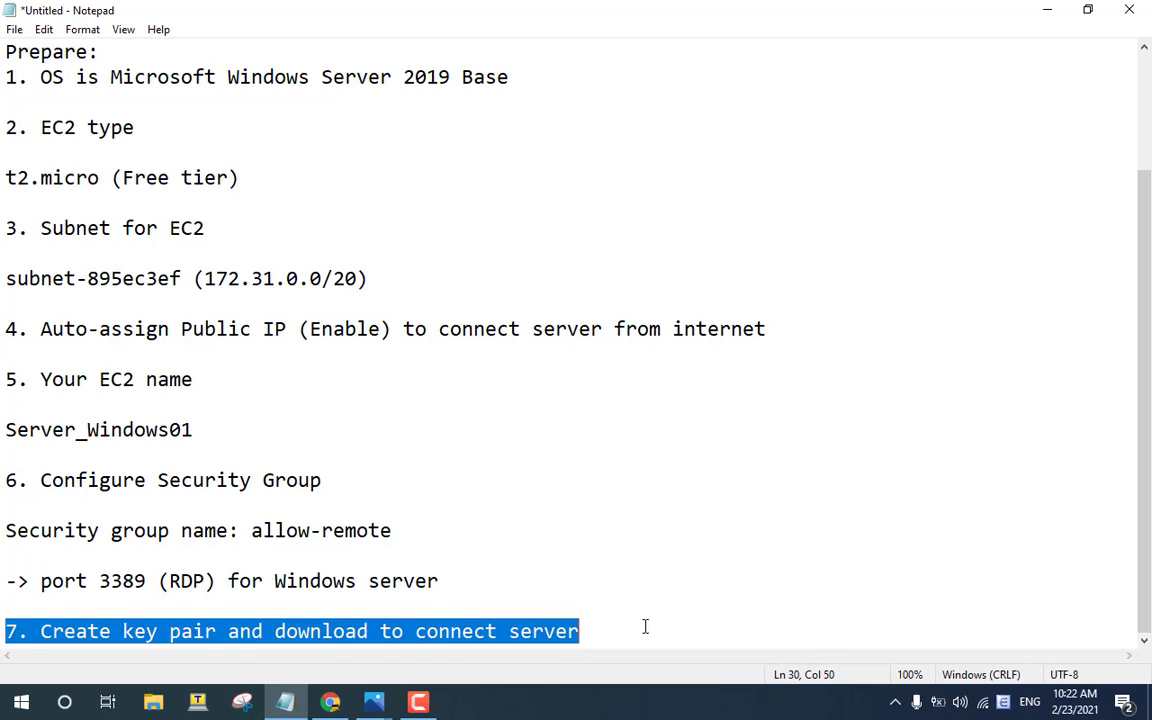
Add the line "OK, Let's go" below item 7 of the preparation notes, separated by a blank line.
click(604, 621)
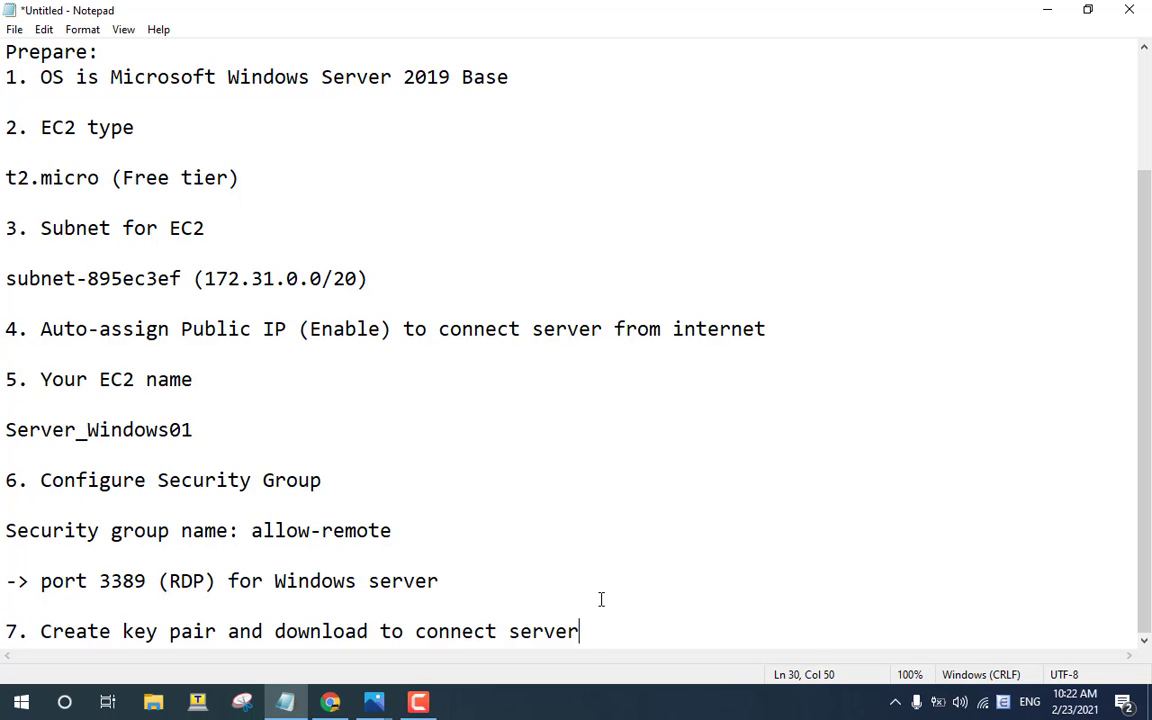
key(Return)
key(Return)
text(OK,)
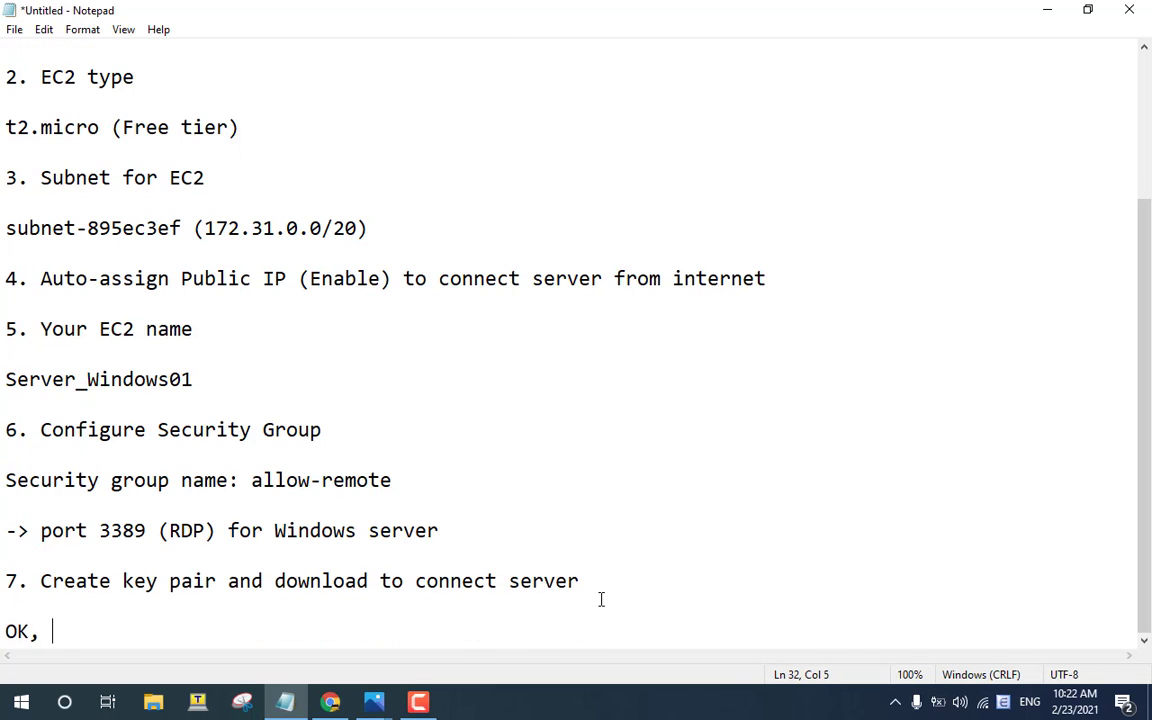
text( Let's go)
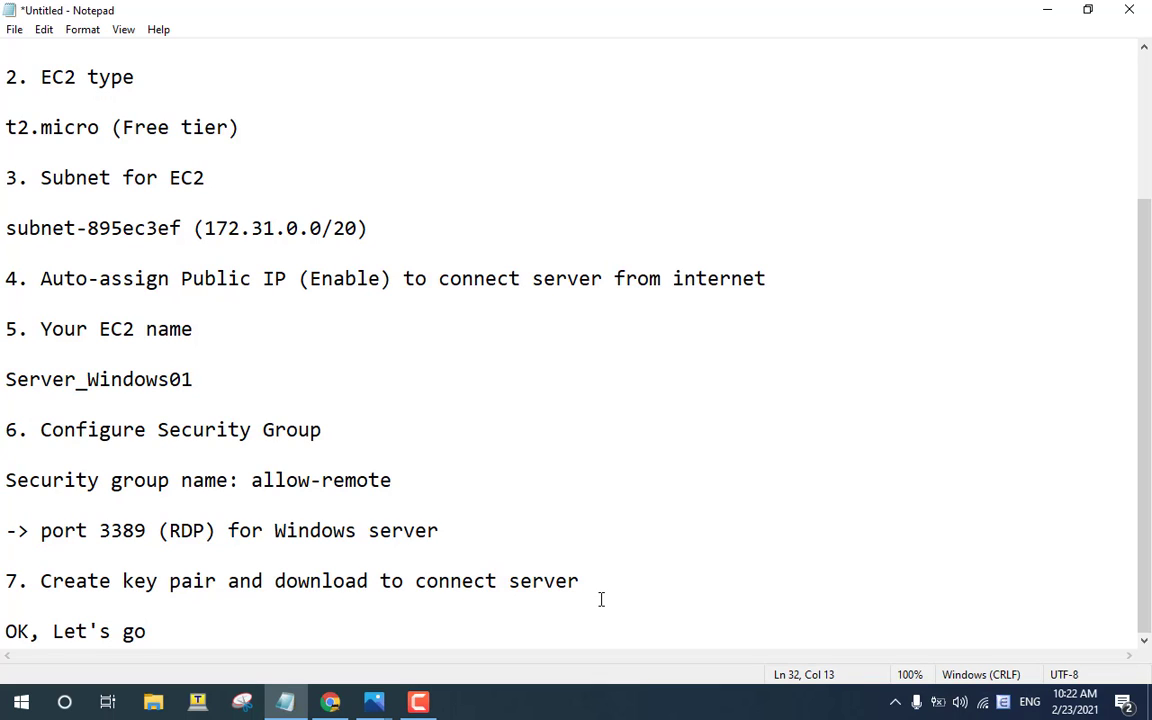
Switch to Photos to view the AWS Cloud architecture diagram in Capture.PNG, and return to the AWS page in Chrome.
click(331, 703)
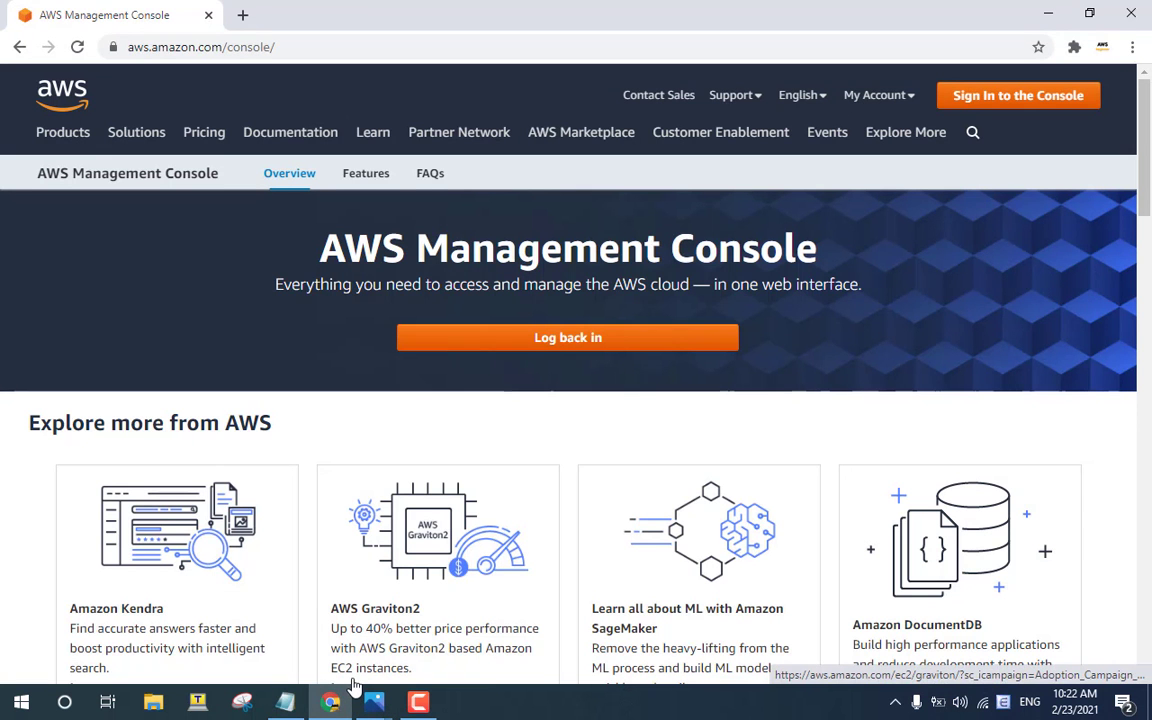
mouse_move(374, 702)
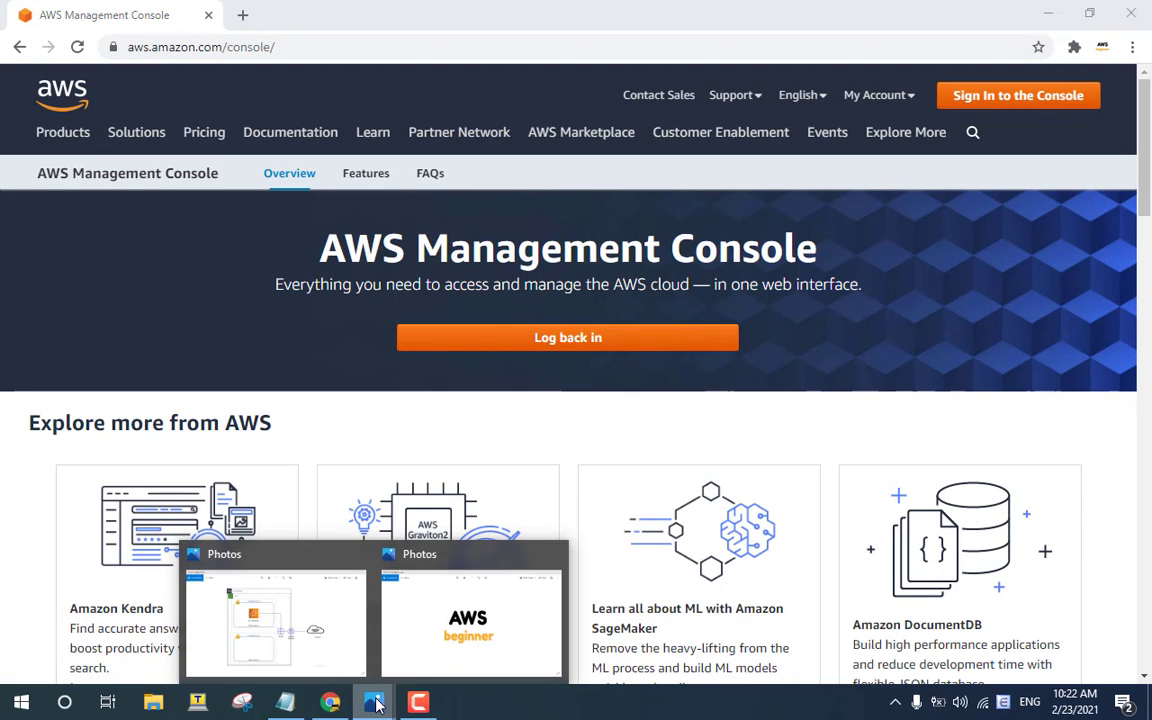
click(309, 612)
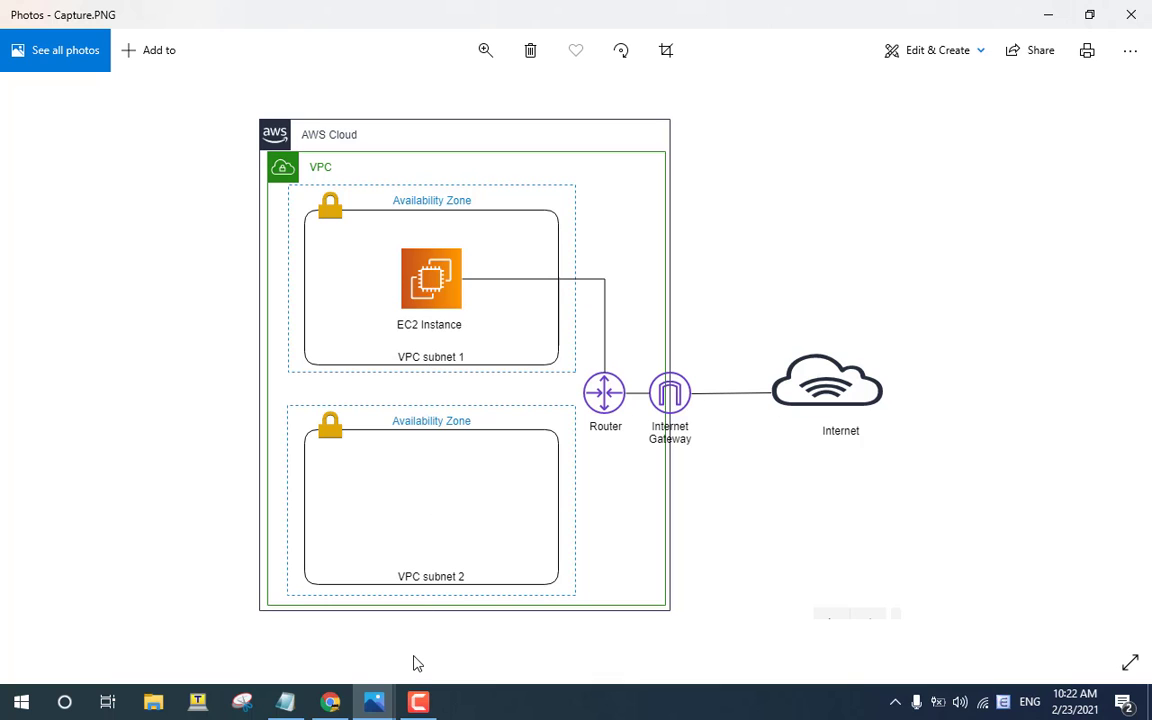
mouse_move(373, 706)
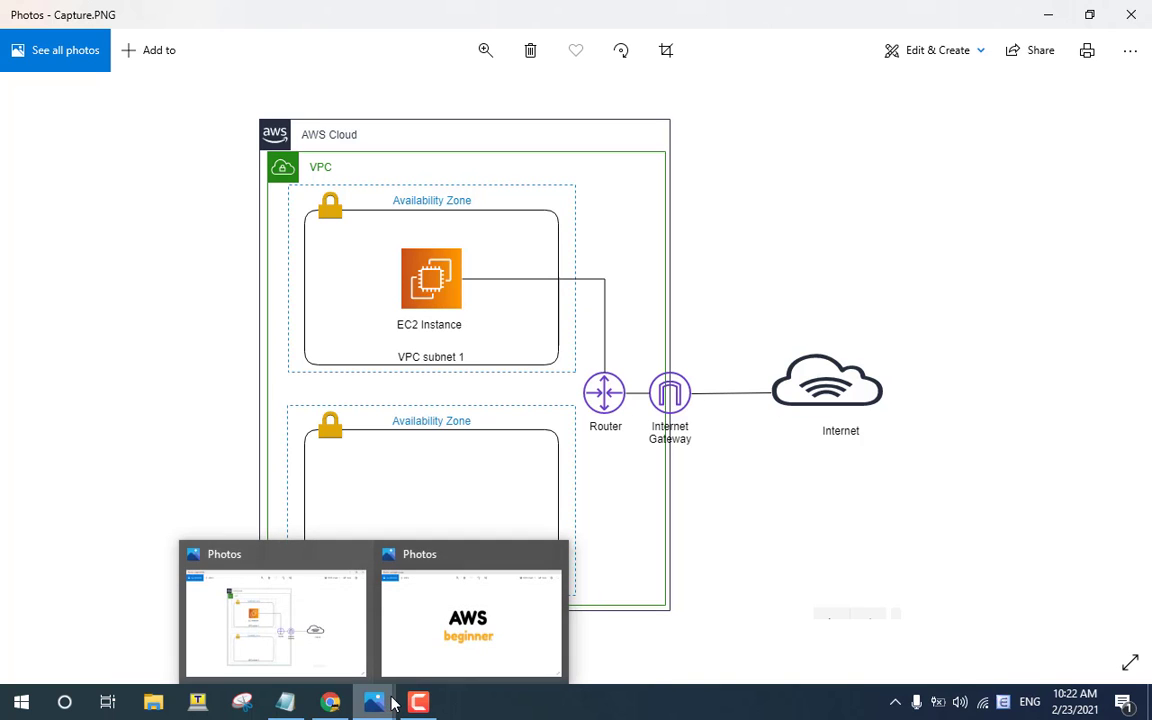
click(300, 632)
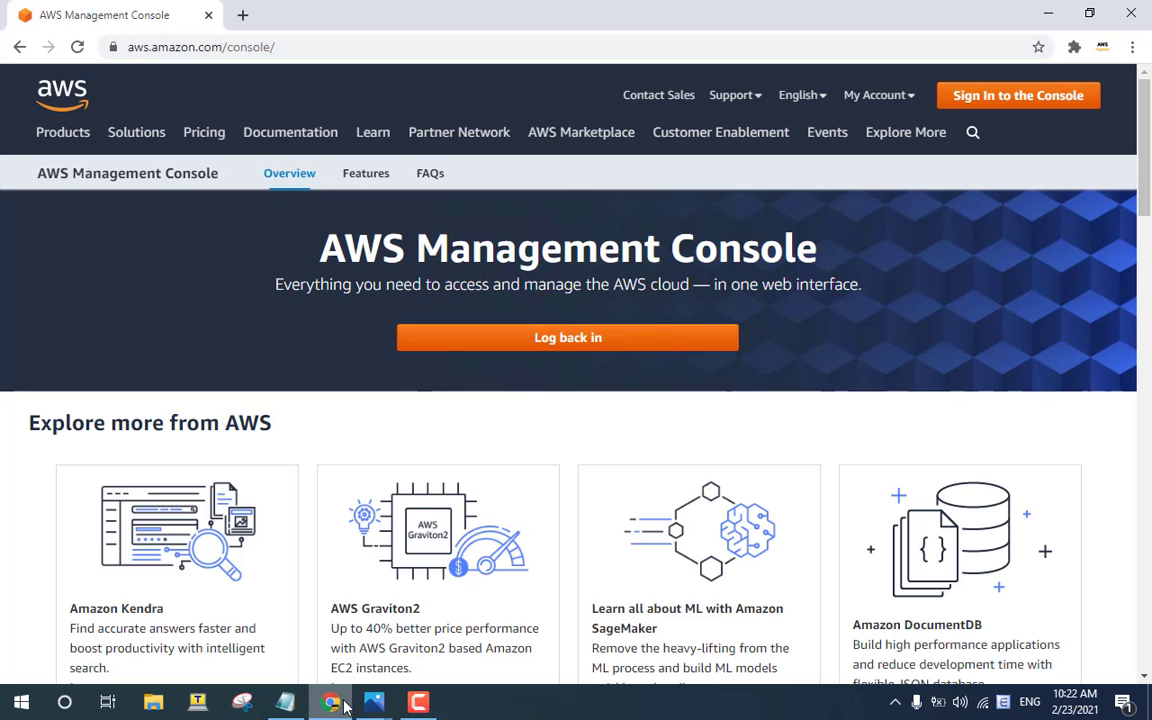
Sign in to the AWS console as root user, entering the account's e-mail address and password.
click(1027, 103)
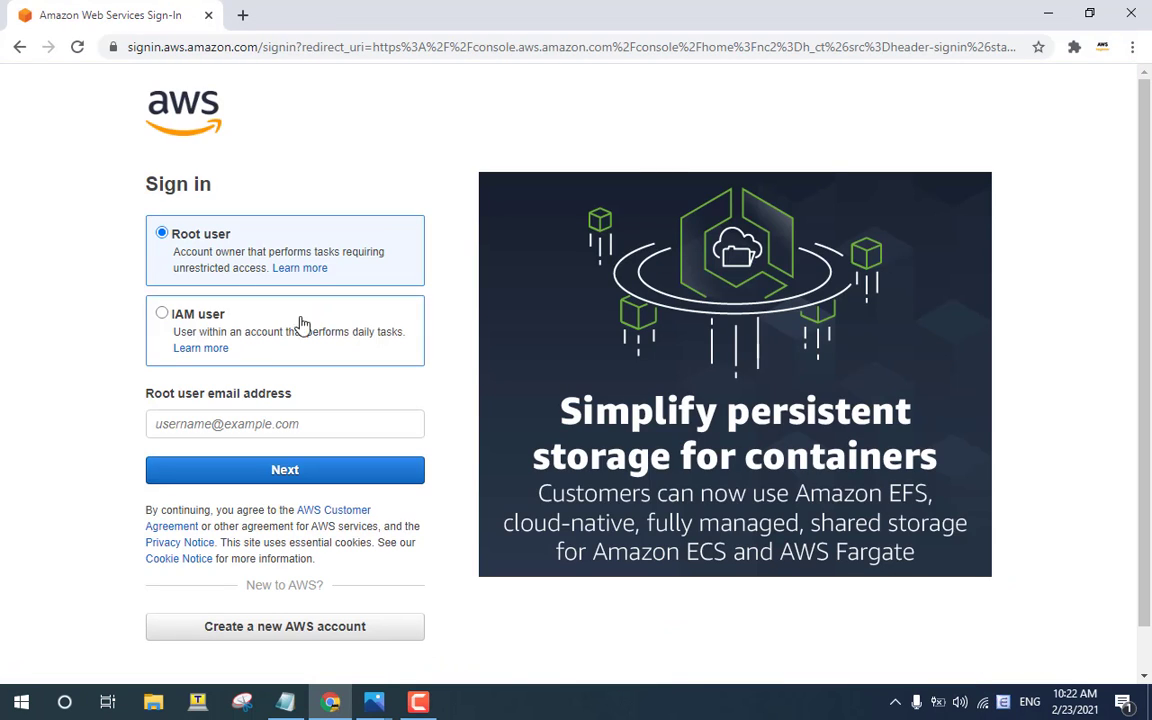
click(265, 423)
click(257, 461)
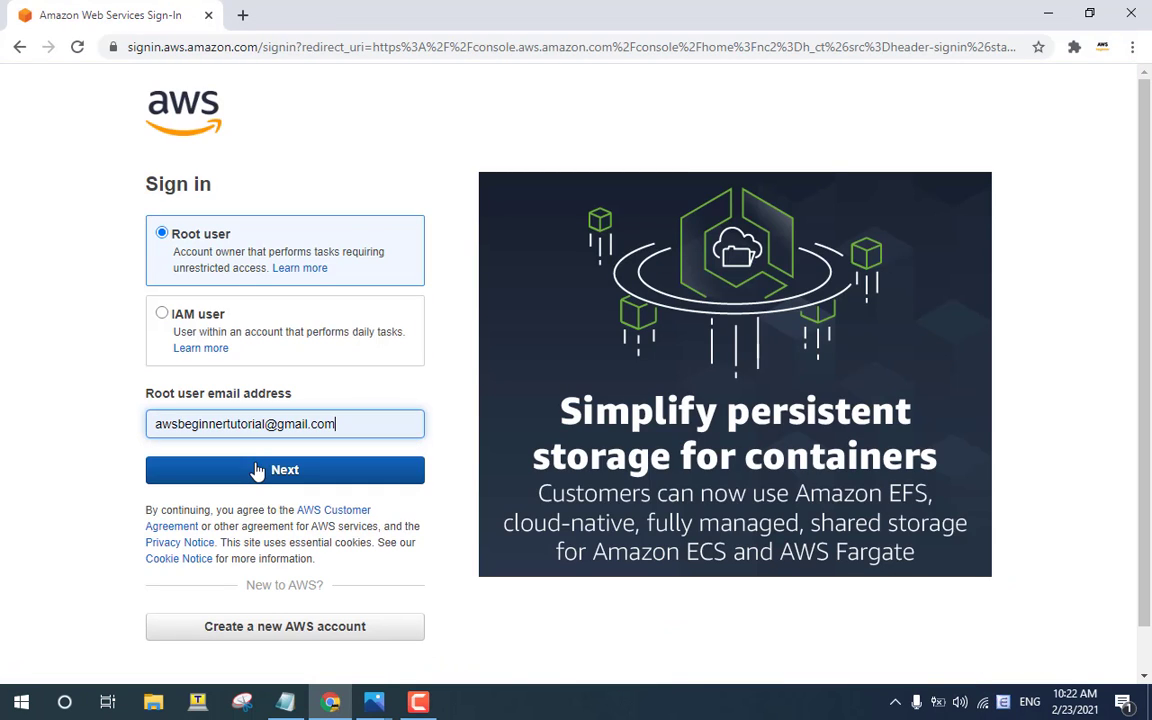
click(257, 470)
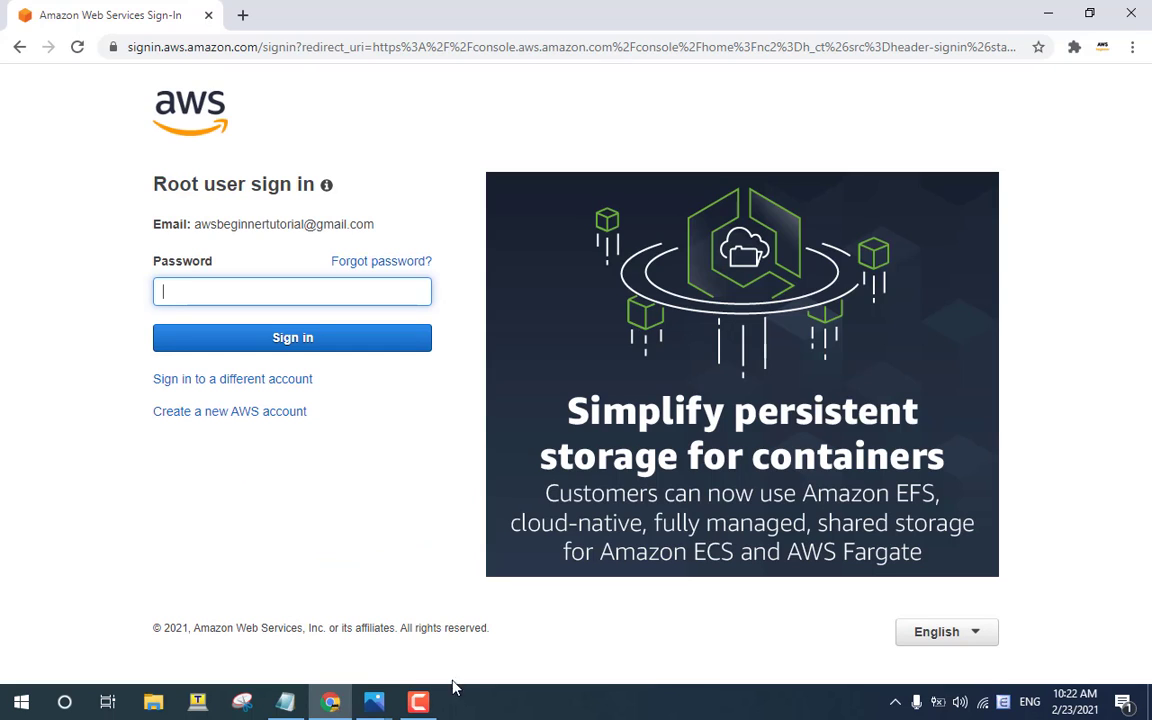
key(ctrl+v)
click(316, 349)
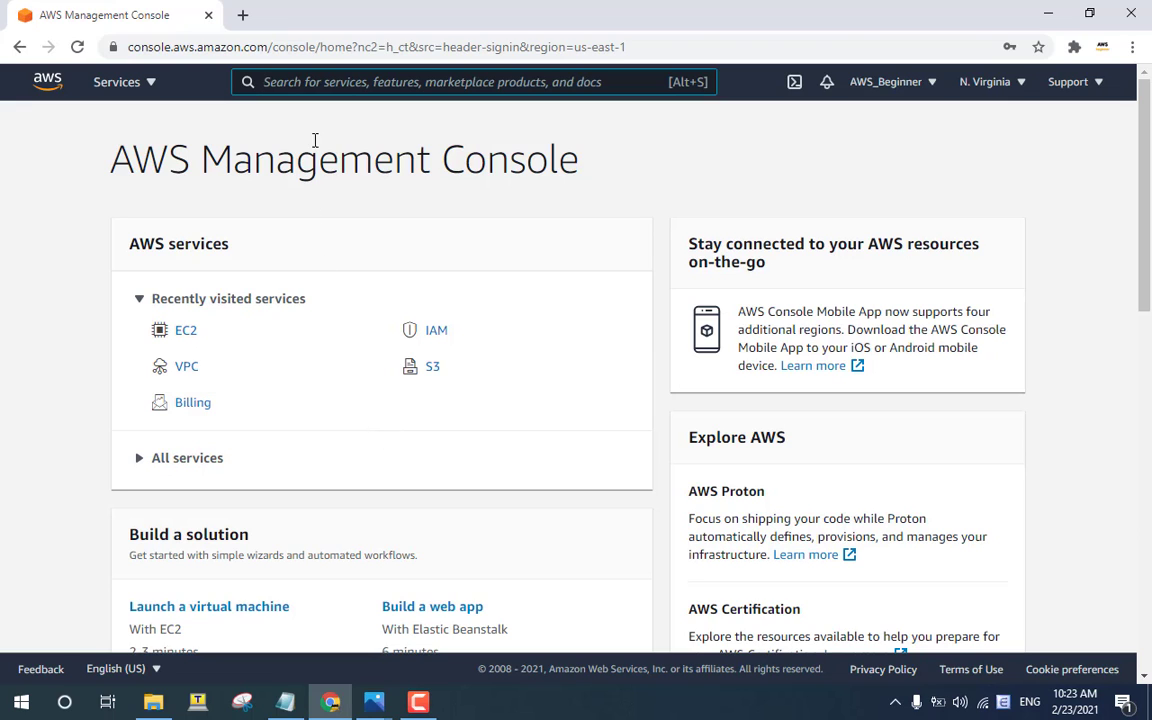
Search the console for EC2, open the EC2 service and go to its Instances list.
text(EC)
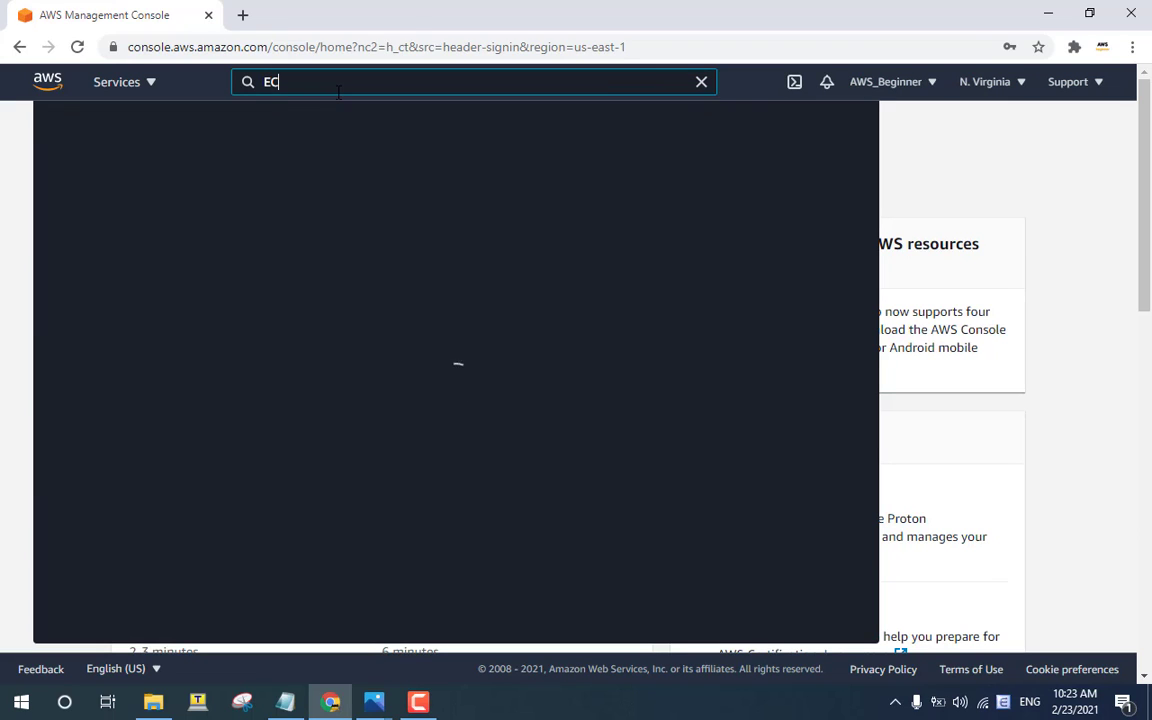
text(2)
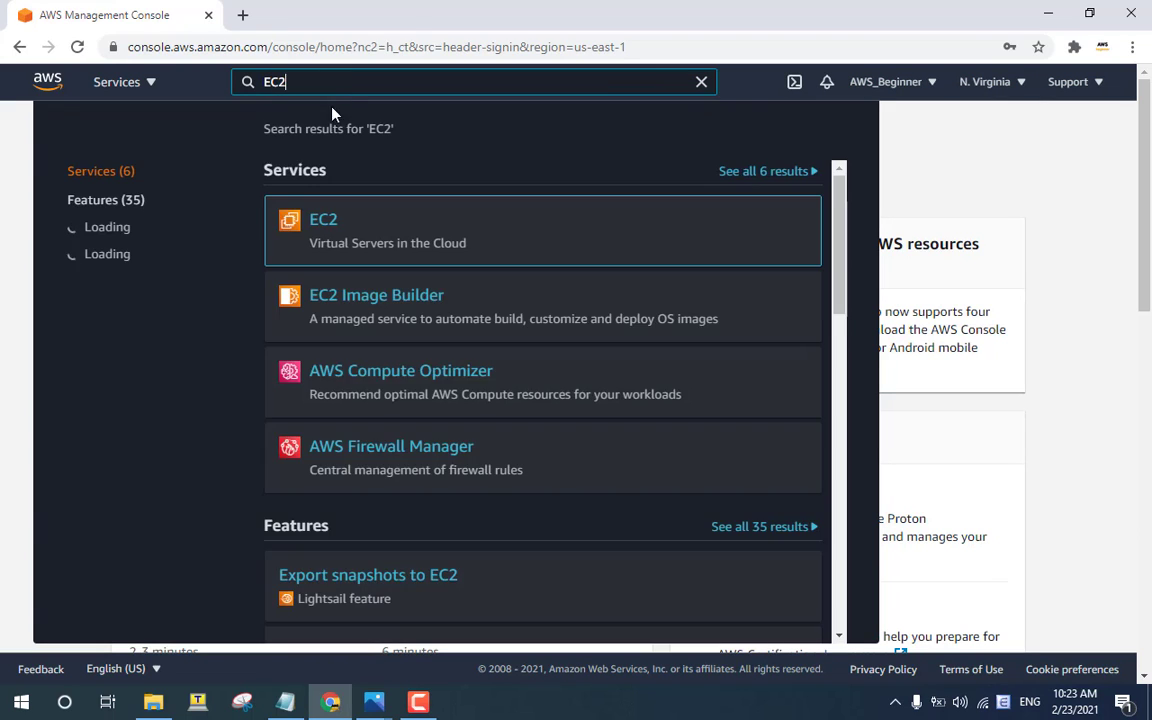
click(319, 226)
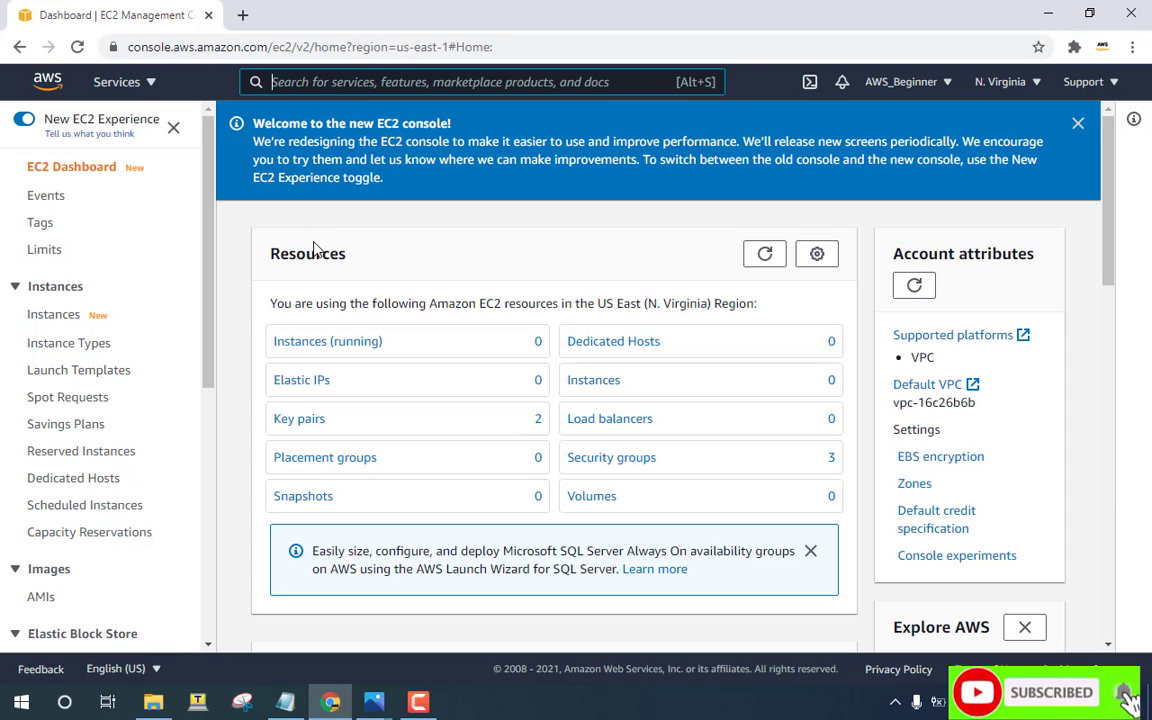
click(57, 315)
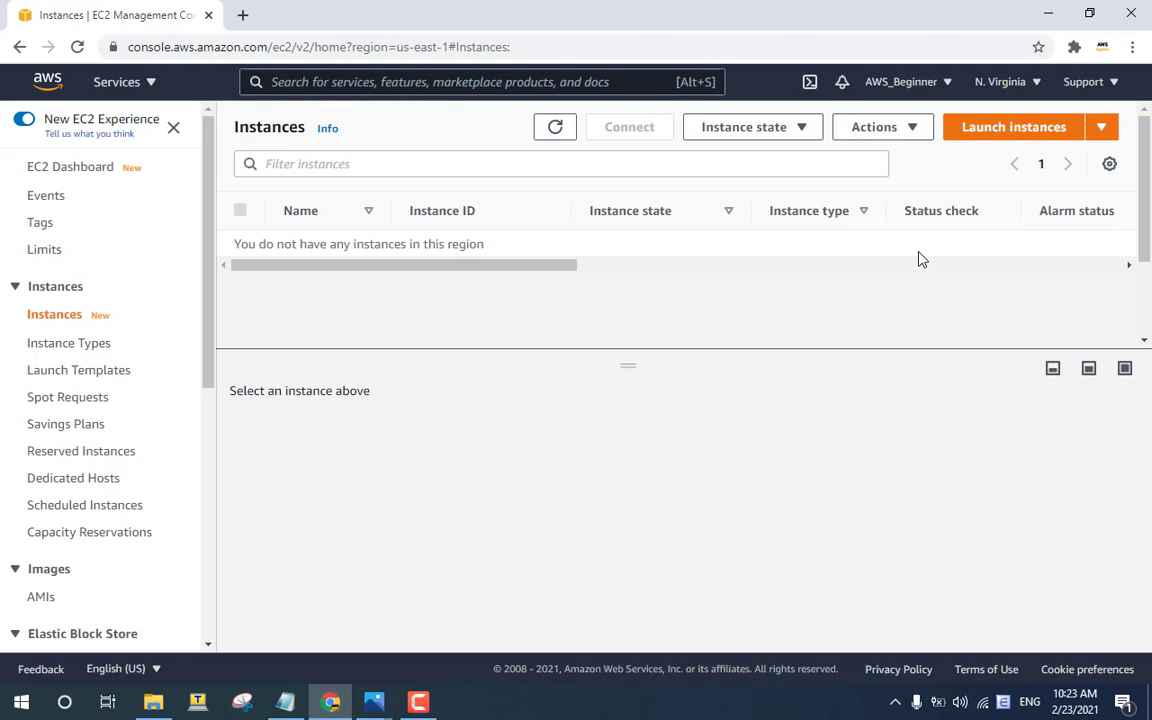
Start launching a new instance, limit the images to free tier only and select Microsoft Windows Server 2019 Base.
click(1013, 129)
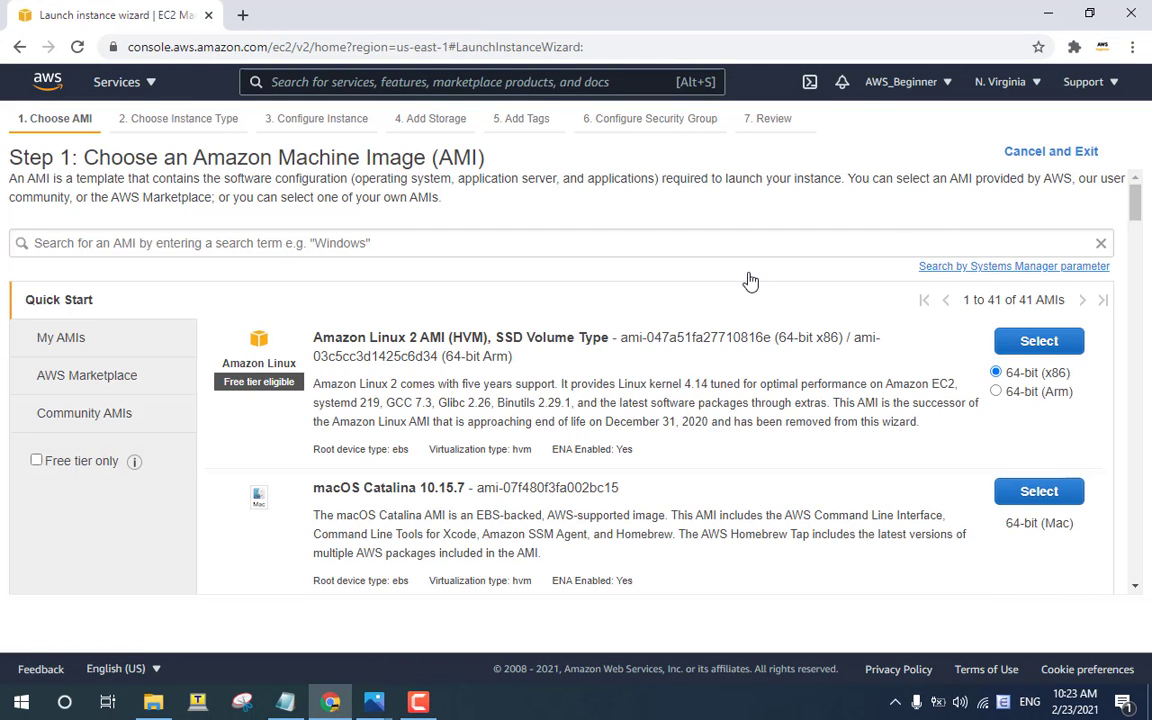
scroll(658, 358, down, 3)
scroll(663, 352, down, 1)
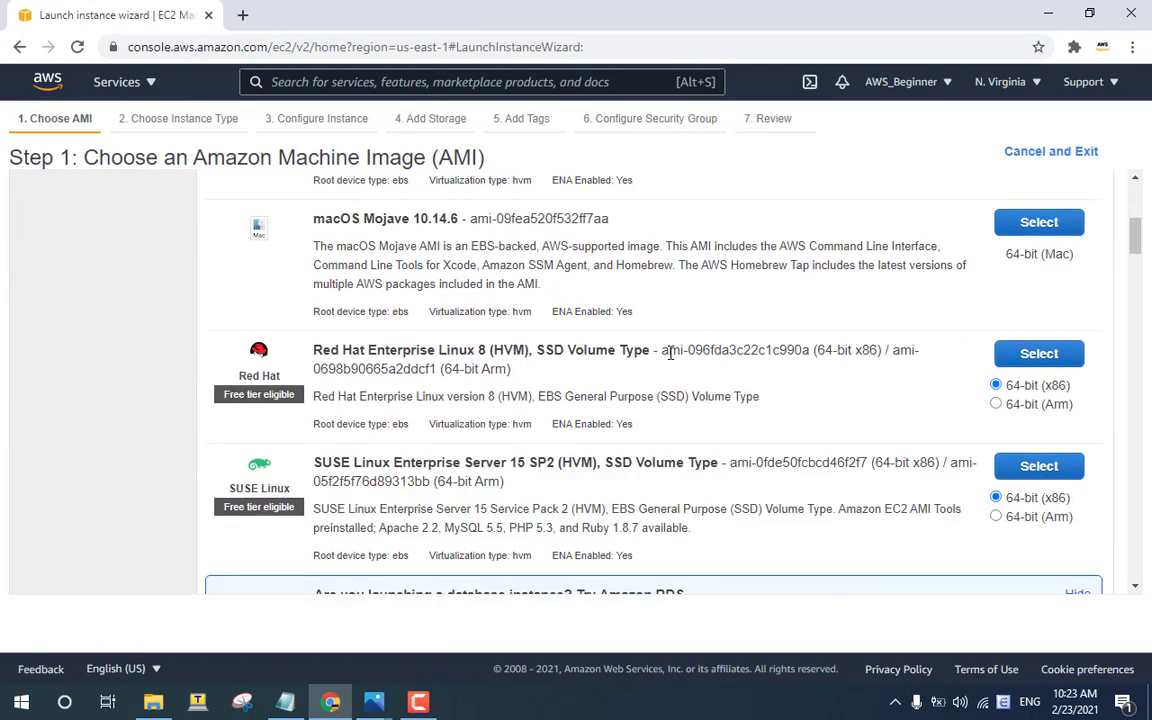
scroll(668, 347, up, 2)
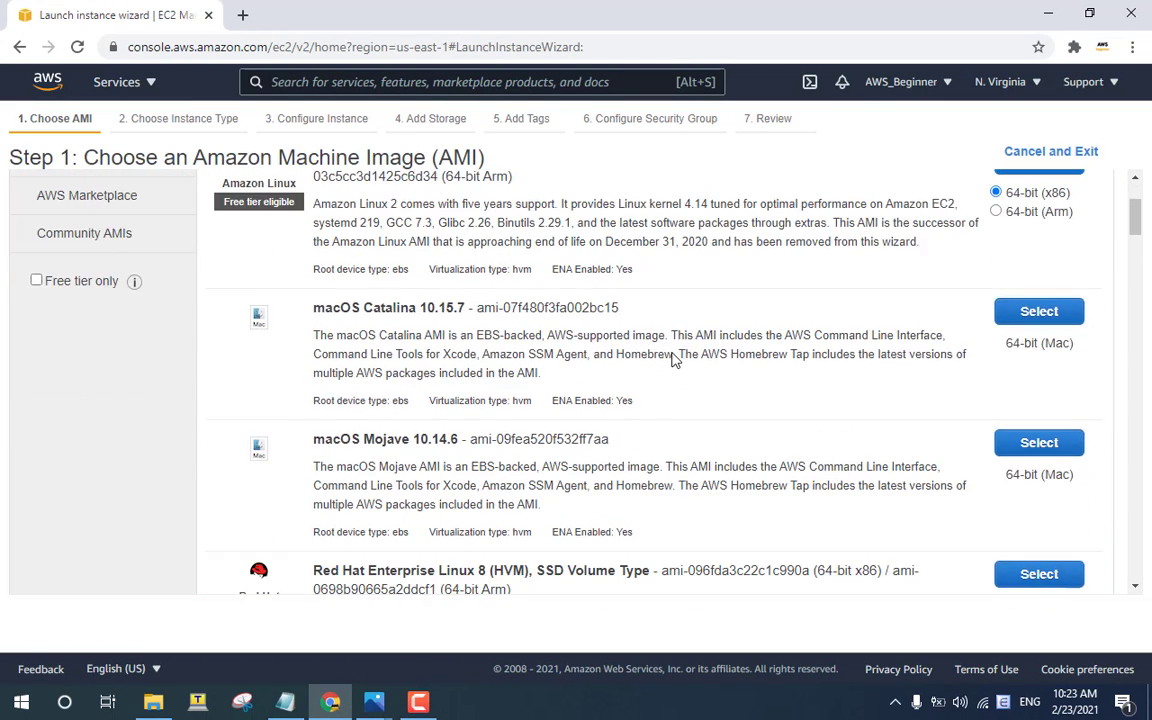
click(37, 282)
scroll(340, 355, down, 3)
scroll(350, 362, down, 6)
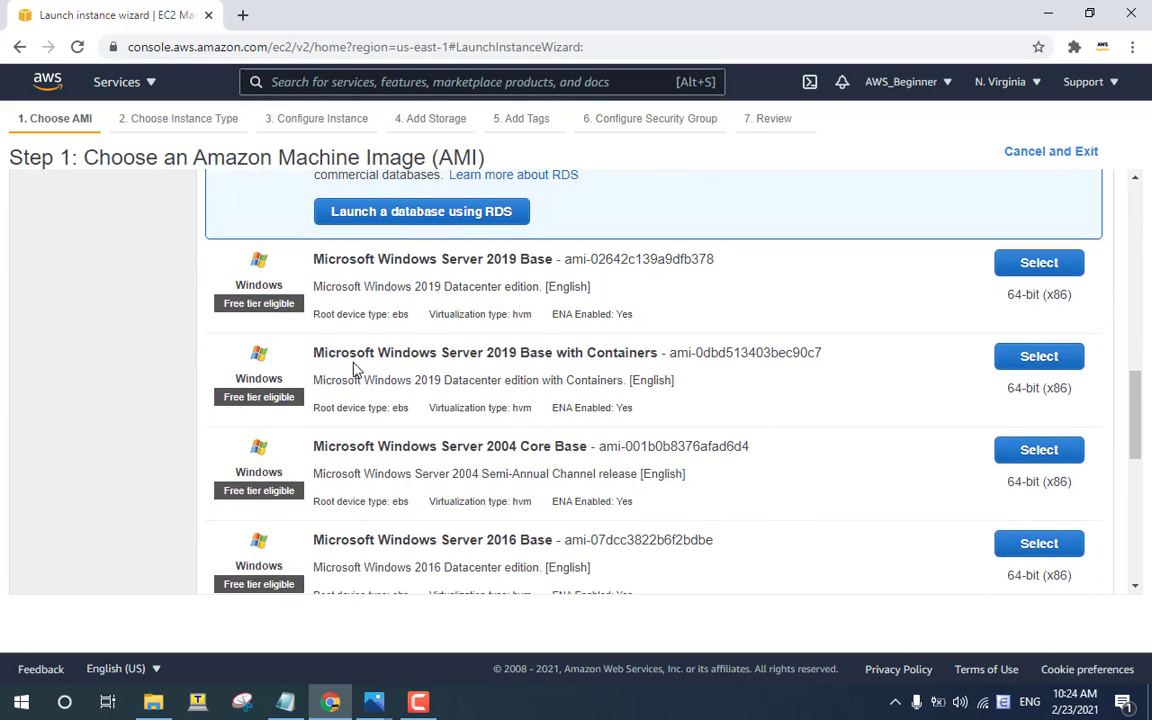
drag(550, 260, 312, 260)
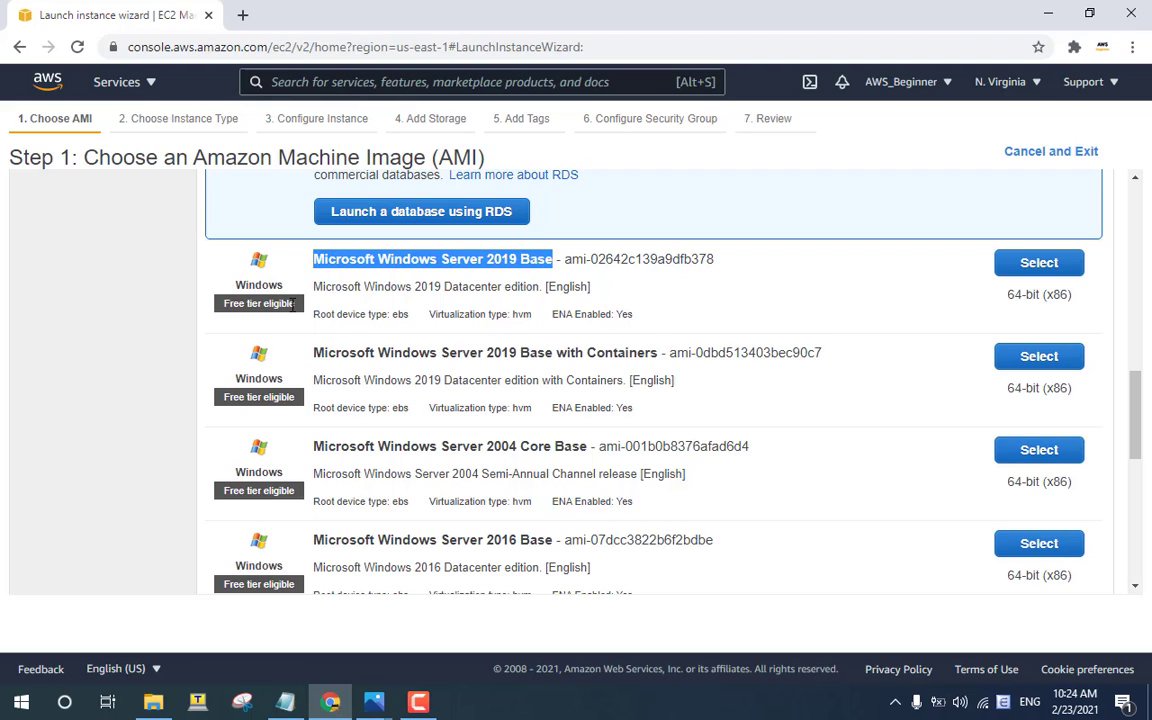
click(701, 260)
click(1039, 262)
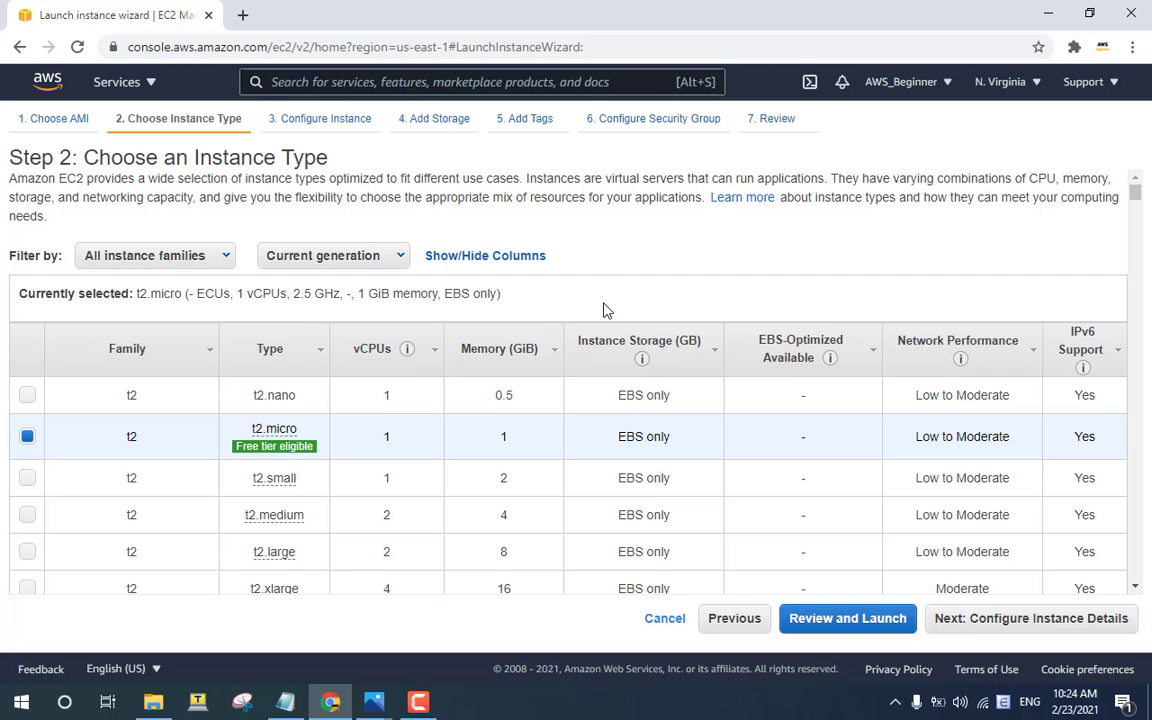
Open the free tier information for the t2.micro type and expand the Amazon EC2 offer's details.
scroll(520, 304, down, 1)
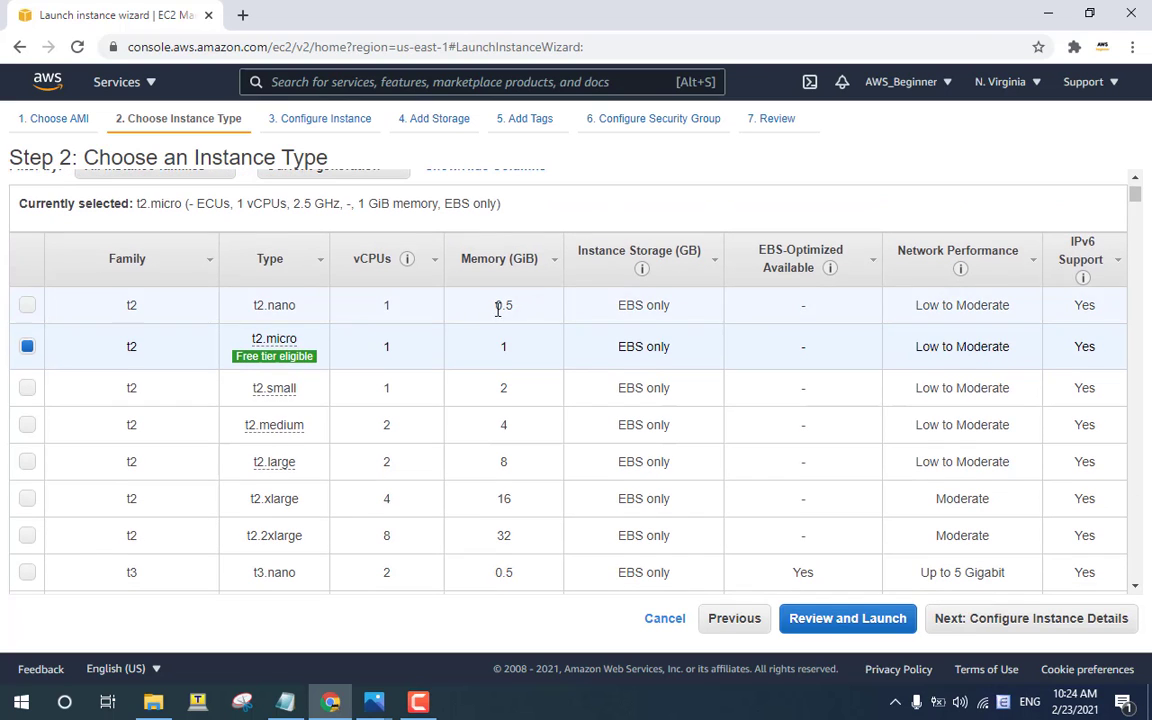
mouse_move(289, 364)
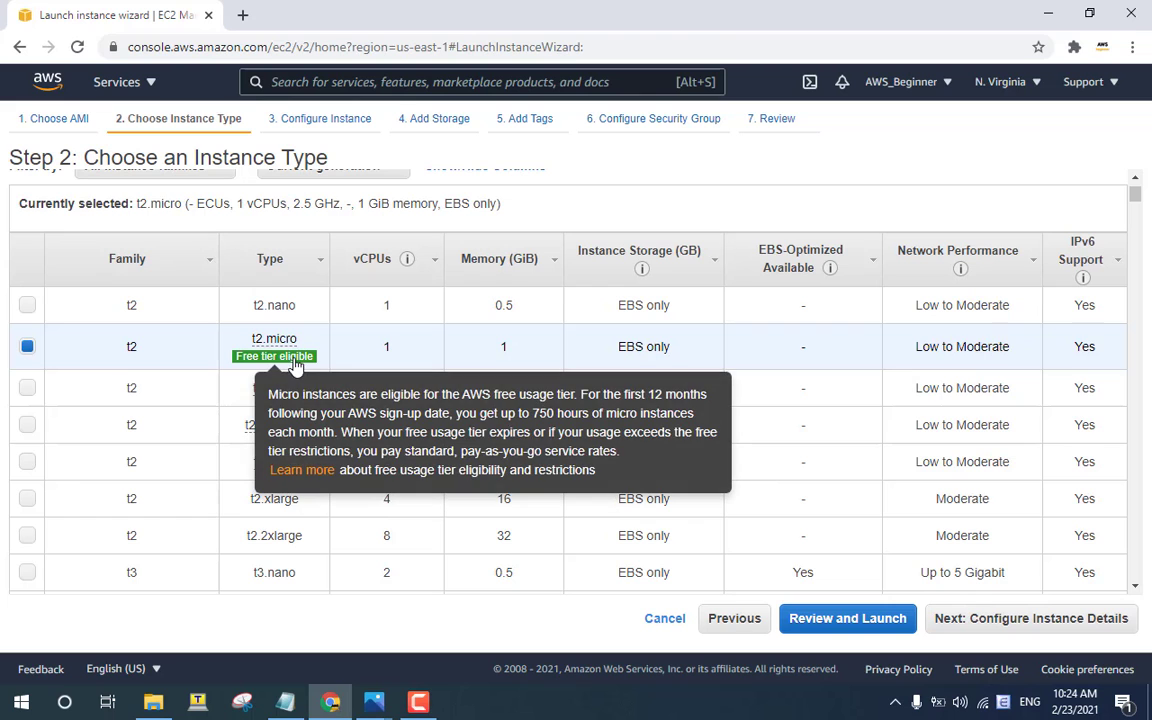
middle_click(312, 470)
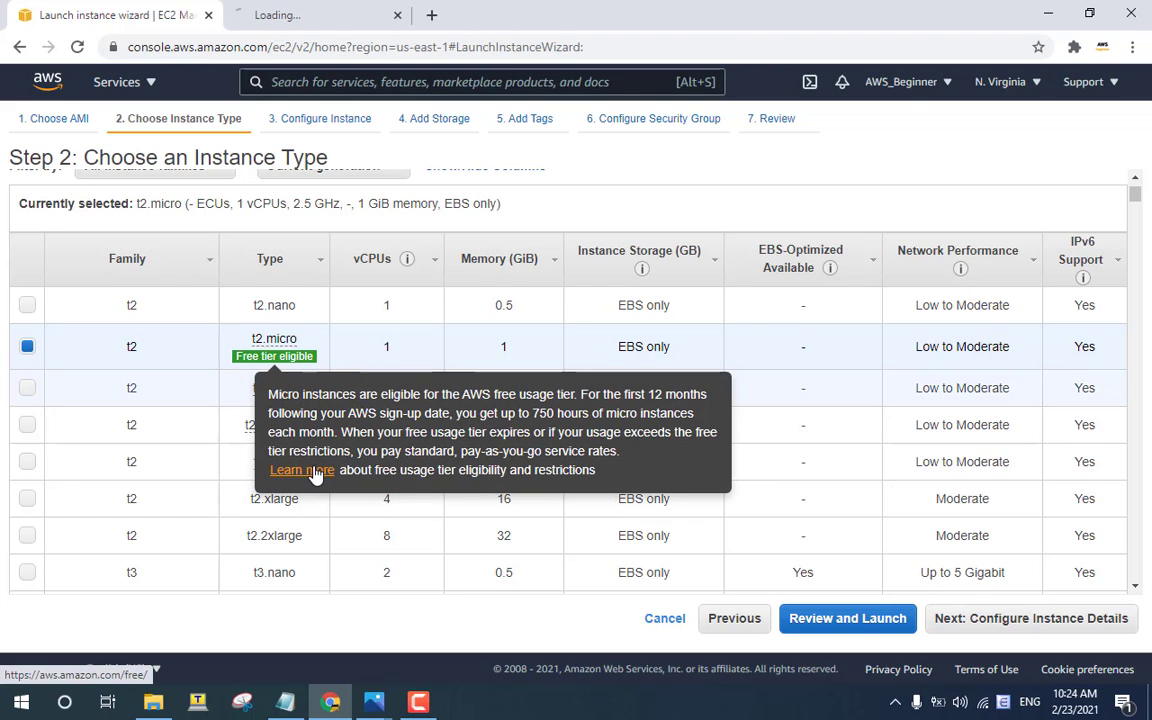
click(367, 7)
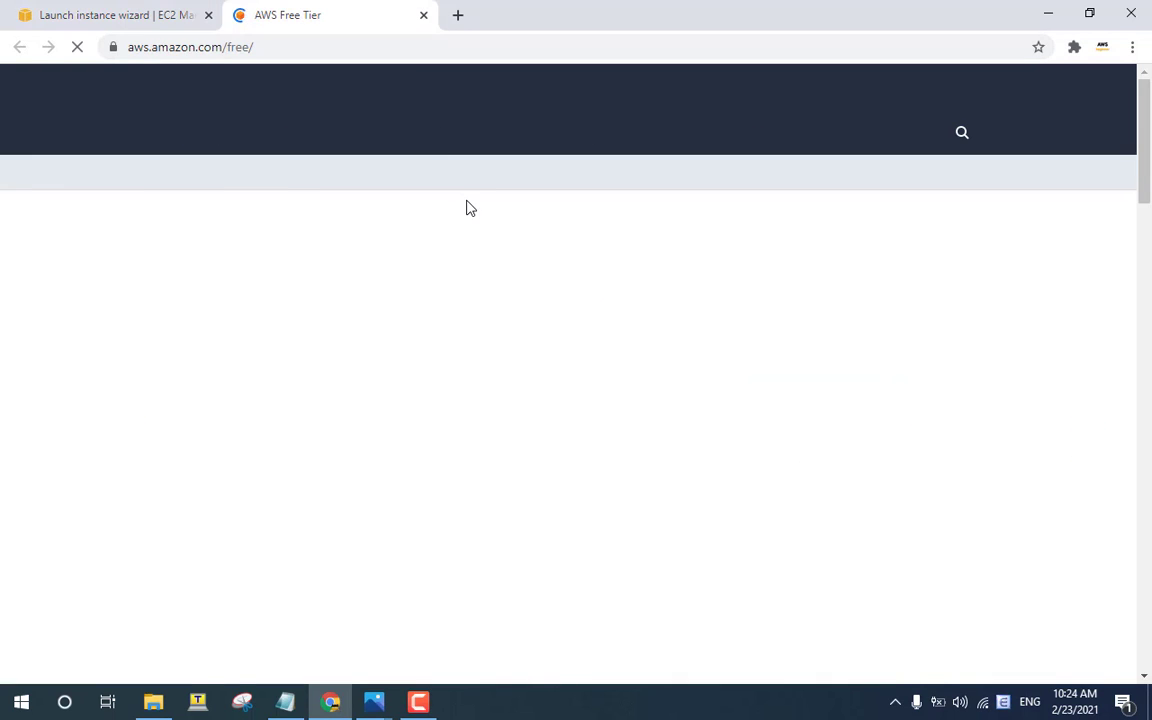
scroll(468, 226, down, 4)
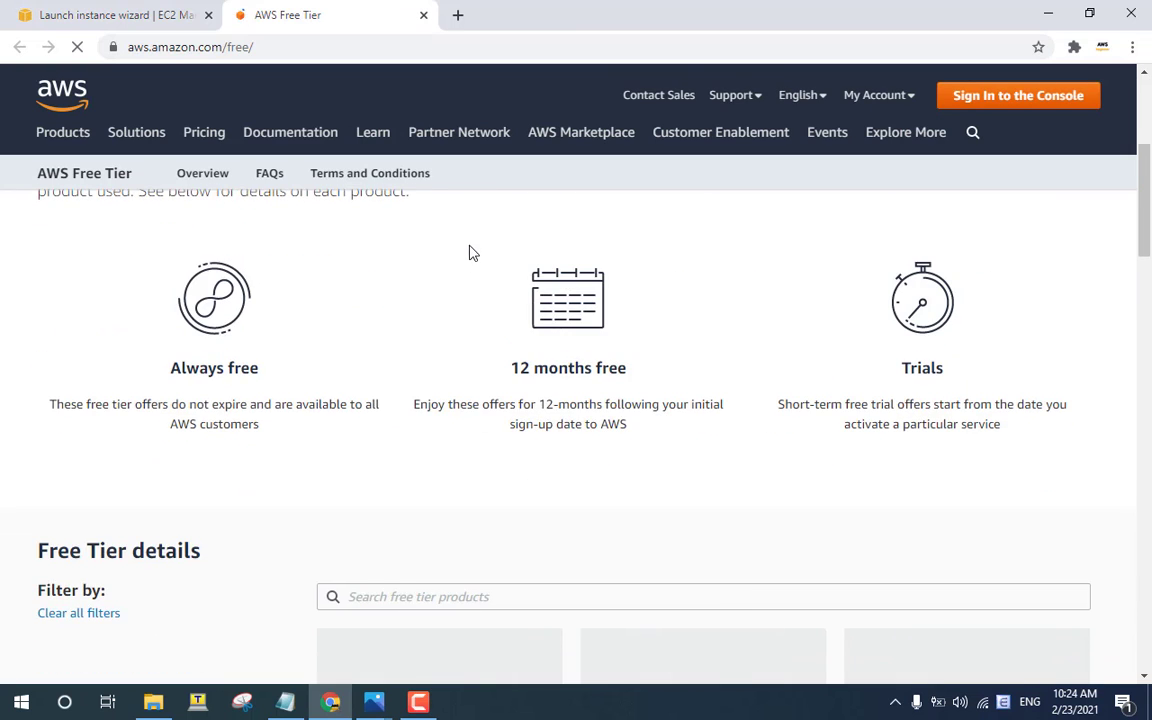
scroll(470, 250, down, 3)
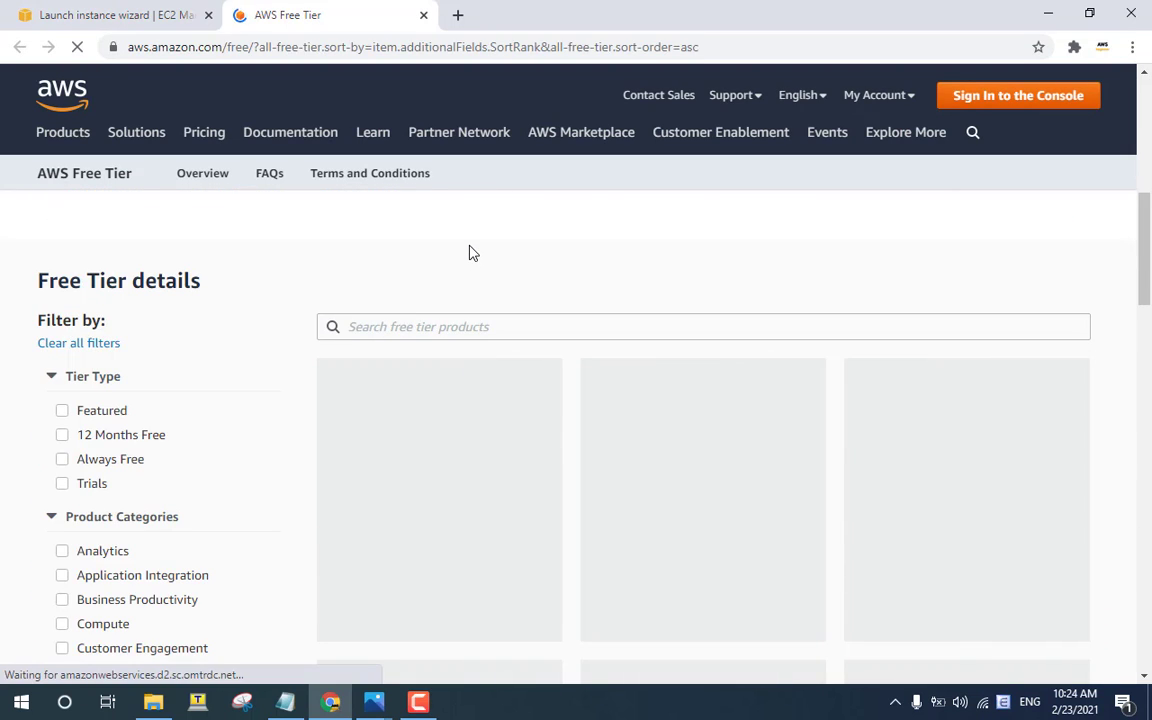
scroll(472, 270, down, 1)
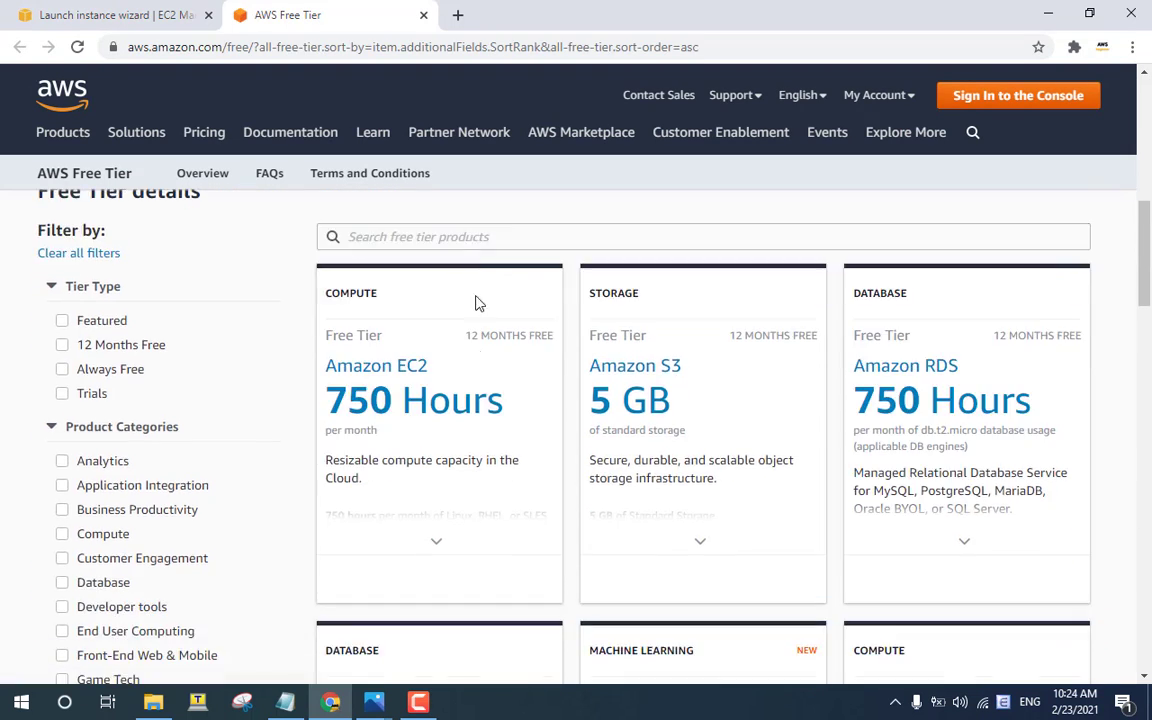
click(445, 538)
scroll(436, 563, down, 1)
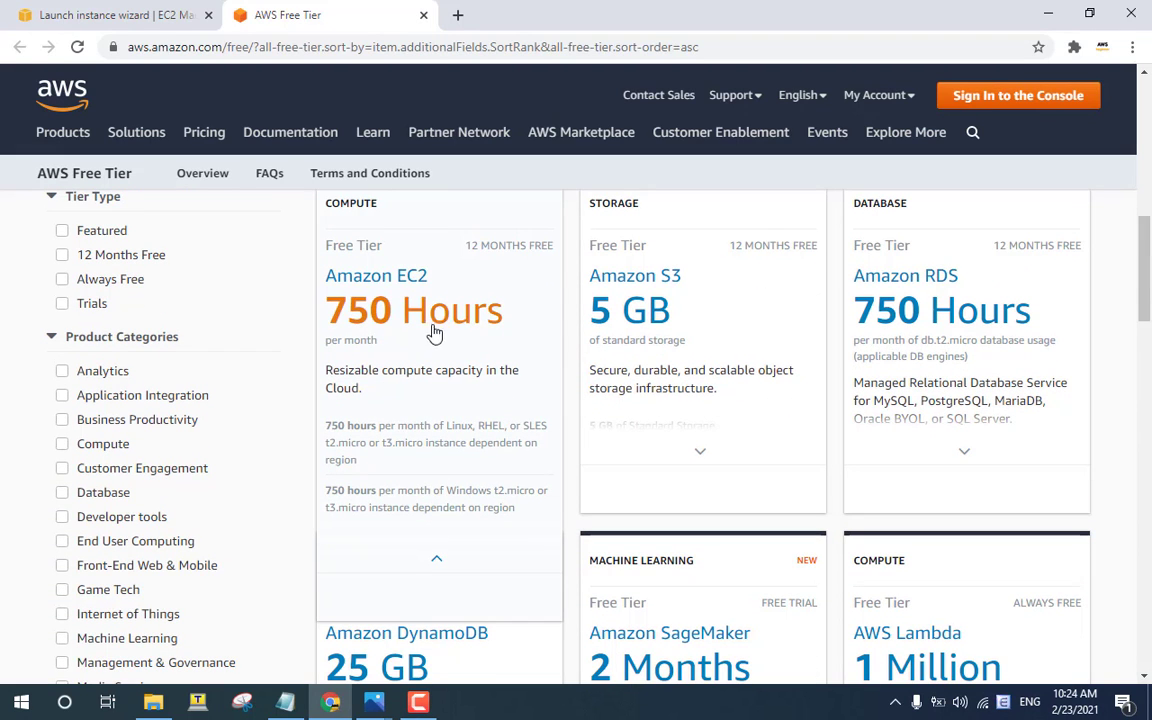
Open the Amazon EC2 product page from its free tier offer and read through the overview.
click(350, 313)
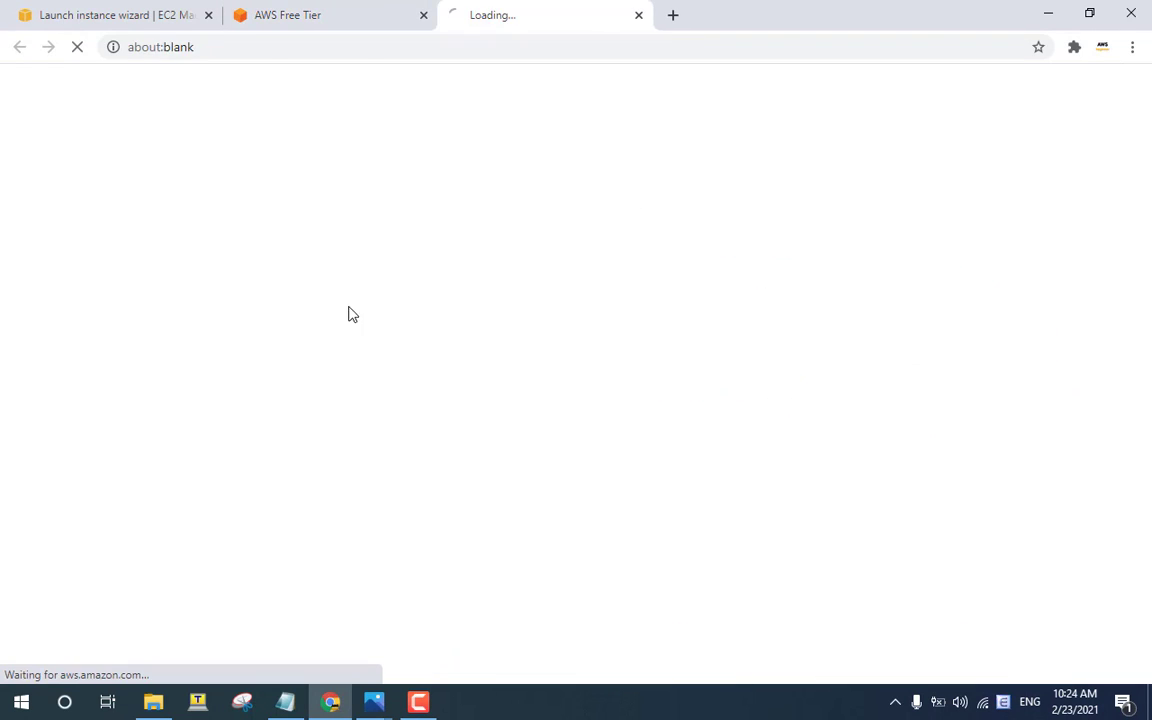
scroll(490, 175, down, 4)
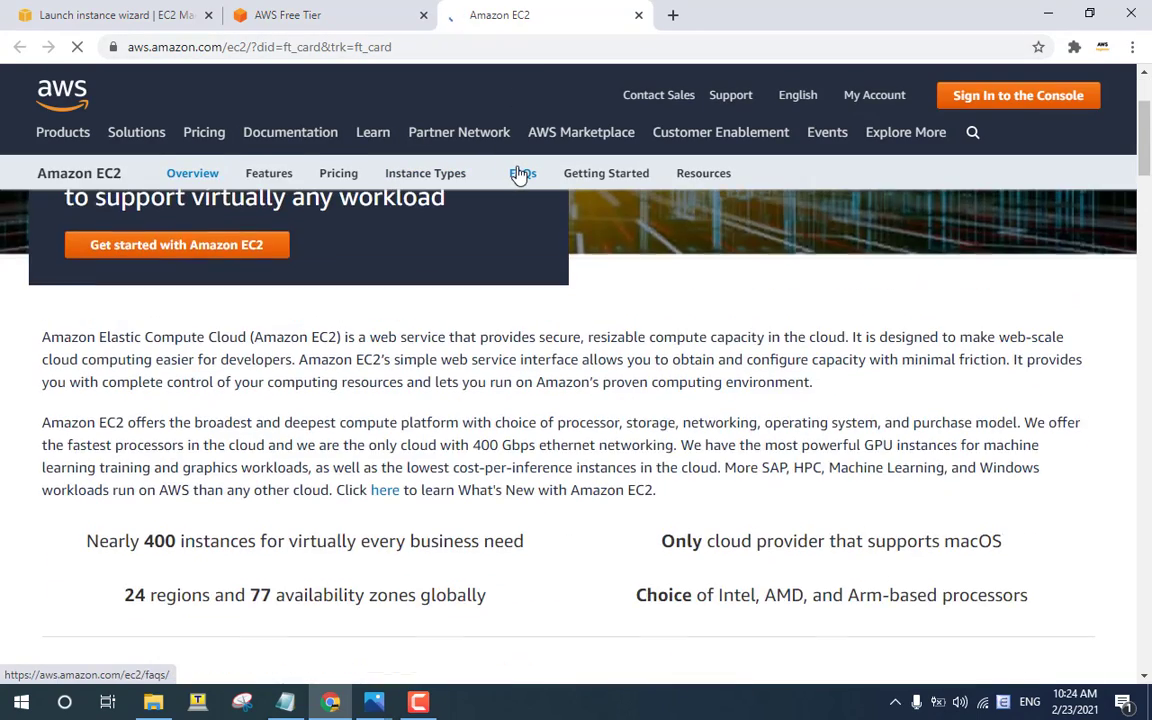
scroll(517, 175, down, 3)
scroll(520, 173, down, 1)
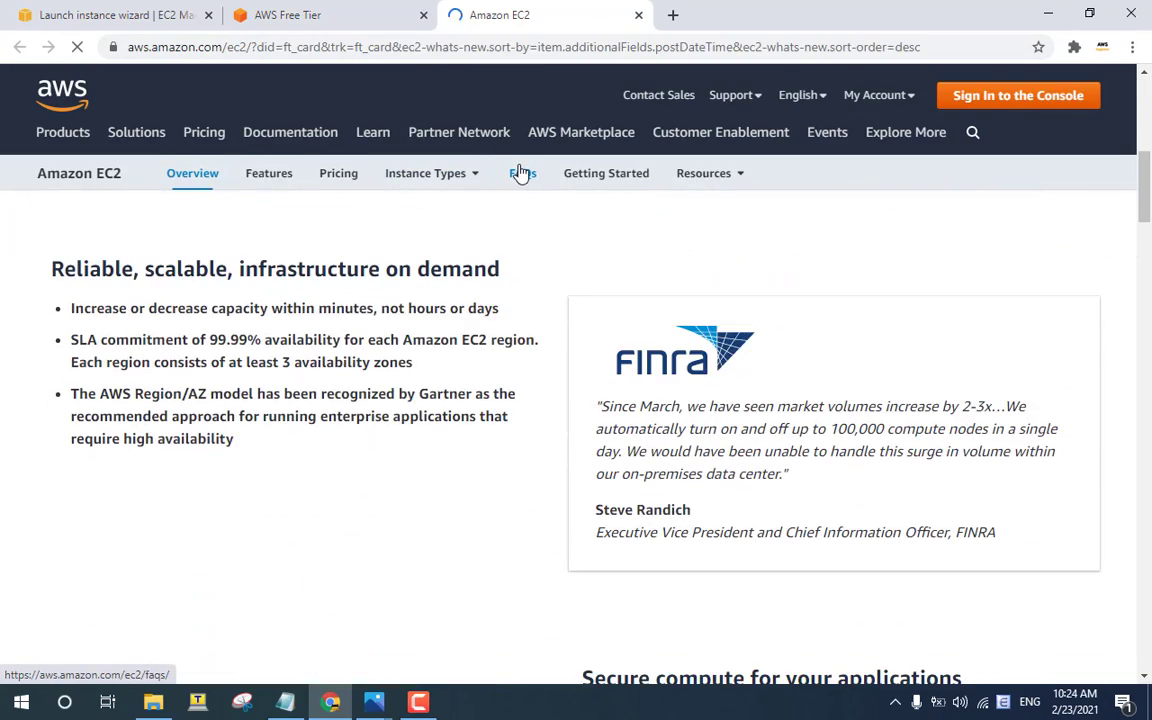
scroll(520, 173, down, 3)
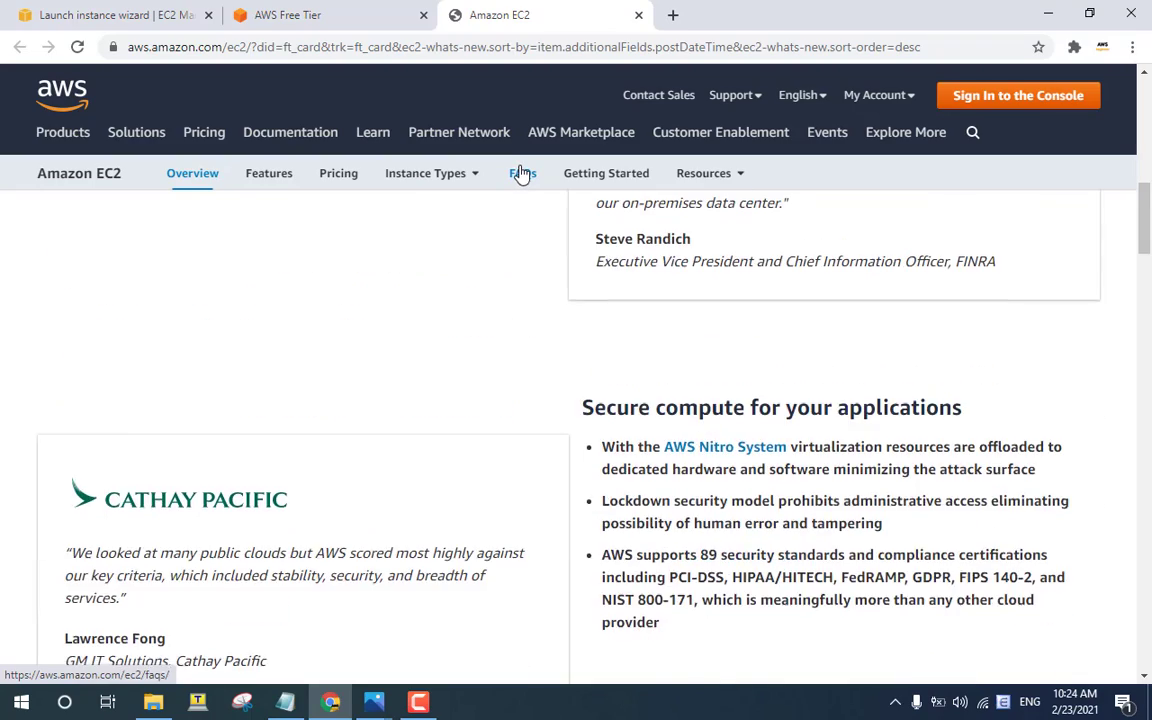
Close the Amazon EC2 product page and examine the Windows instance allowance in the EC2 free tier offer.
scroll(522, 174, down, 4)
scroll(523, 173, up, 8)
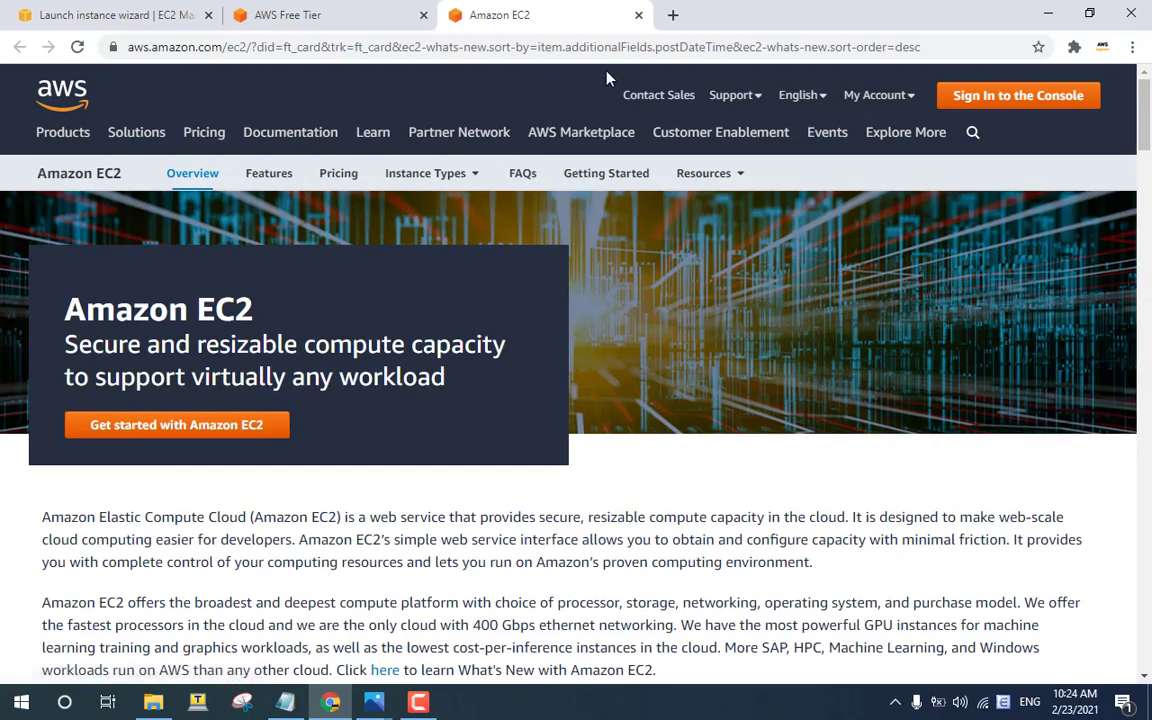
click(638, 15)
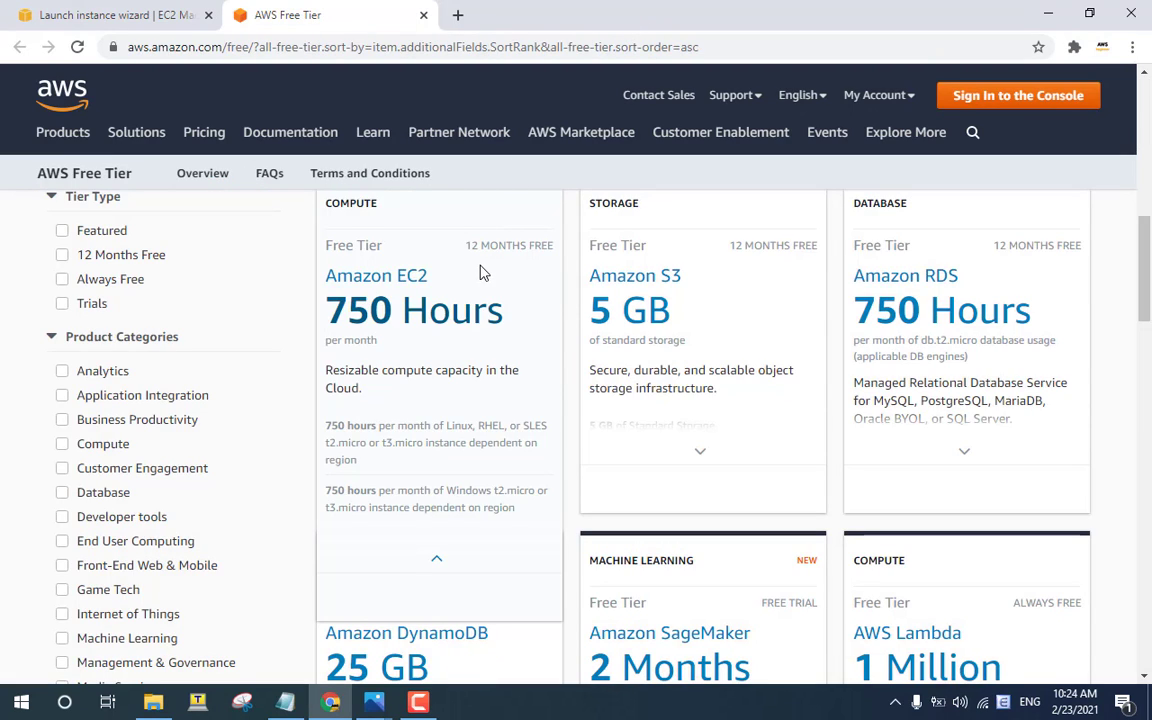
drag(328, 490, 434, 490)
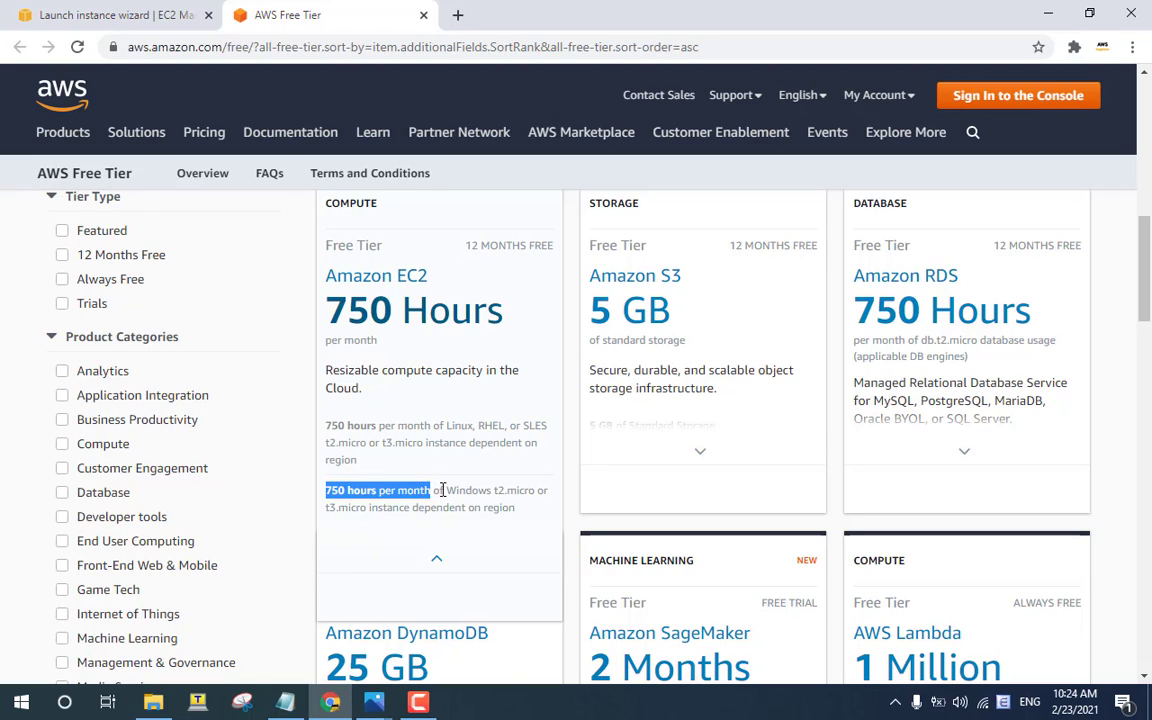
drag(445, 490, 527, 490)
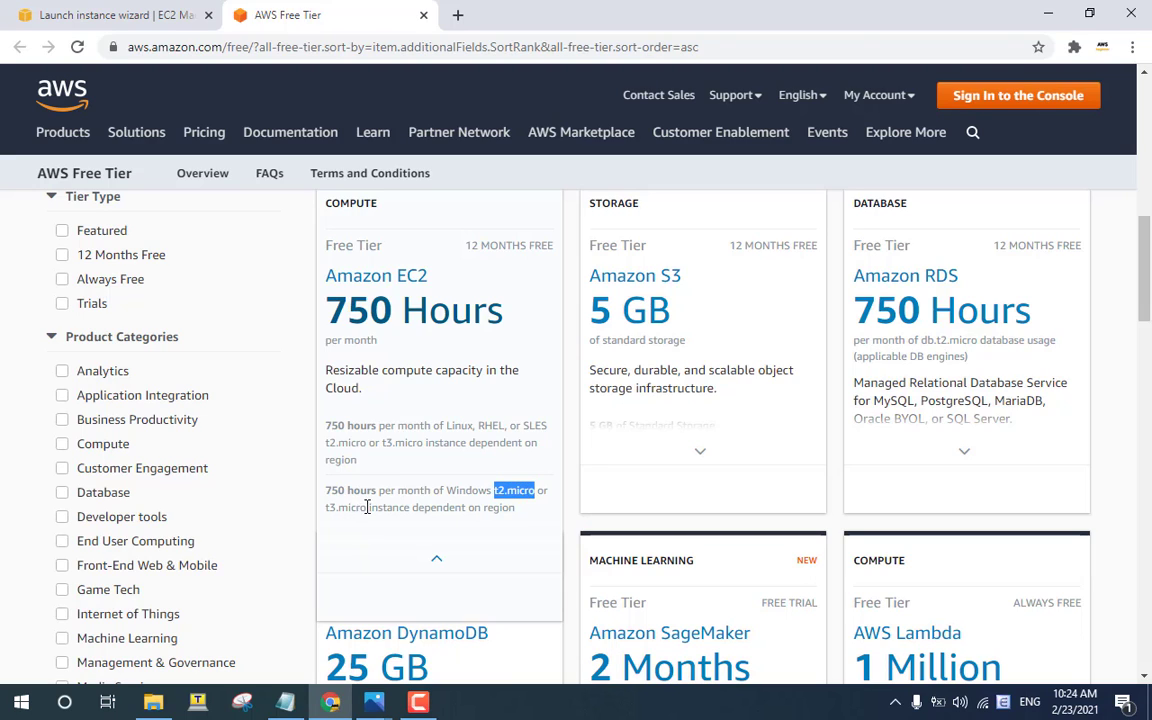
drag(367, 507, 327, 507)
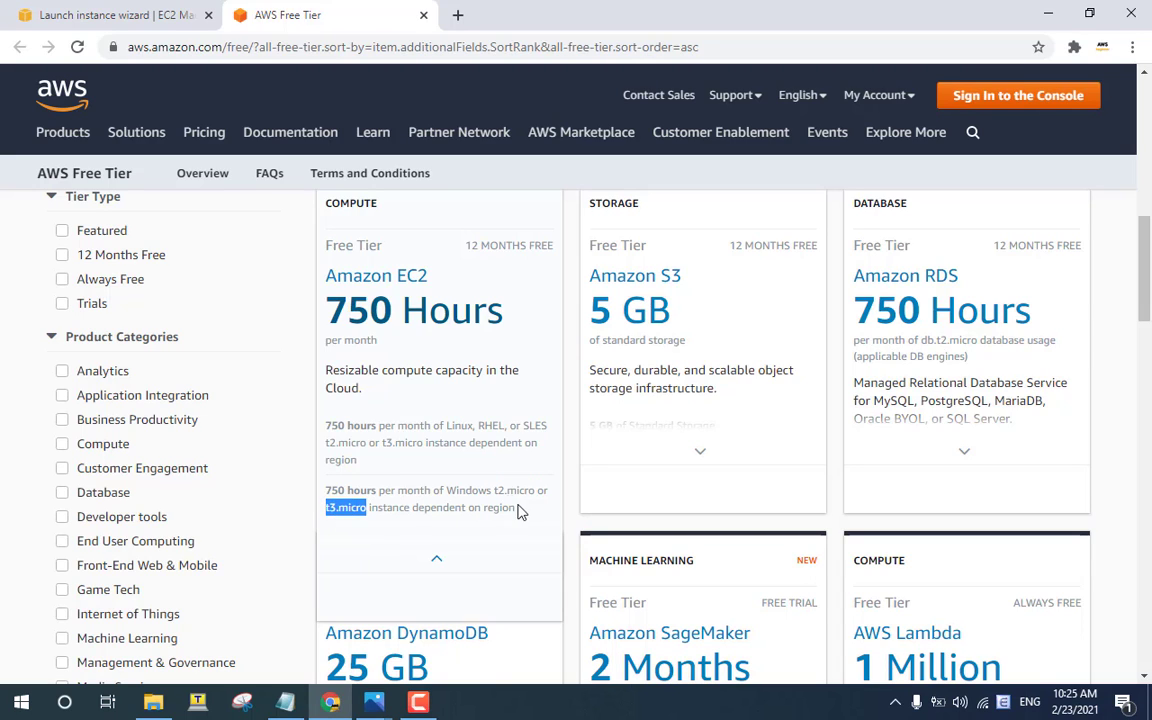
drag(517, 508, 466, 508)
click(387, 489)
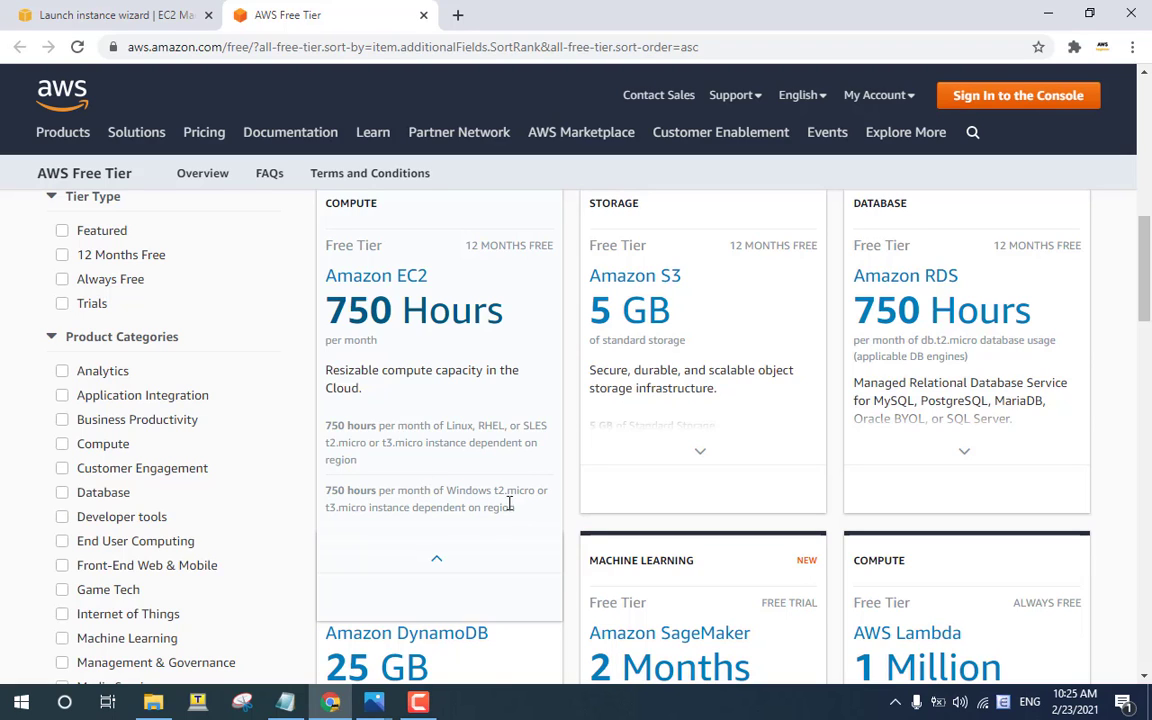
Copy the Windows t2.micro or t3.micro monthly hours line from the EC2 offer into the Notepad notes, below "OK, Let's go".
drag(510, 507, 324, 497)
key(ctrl+c)
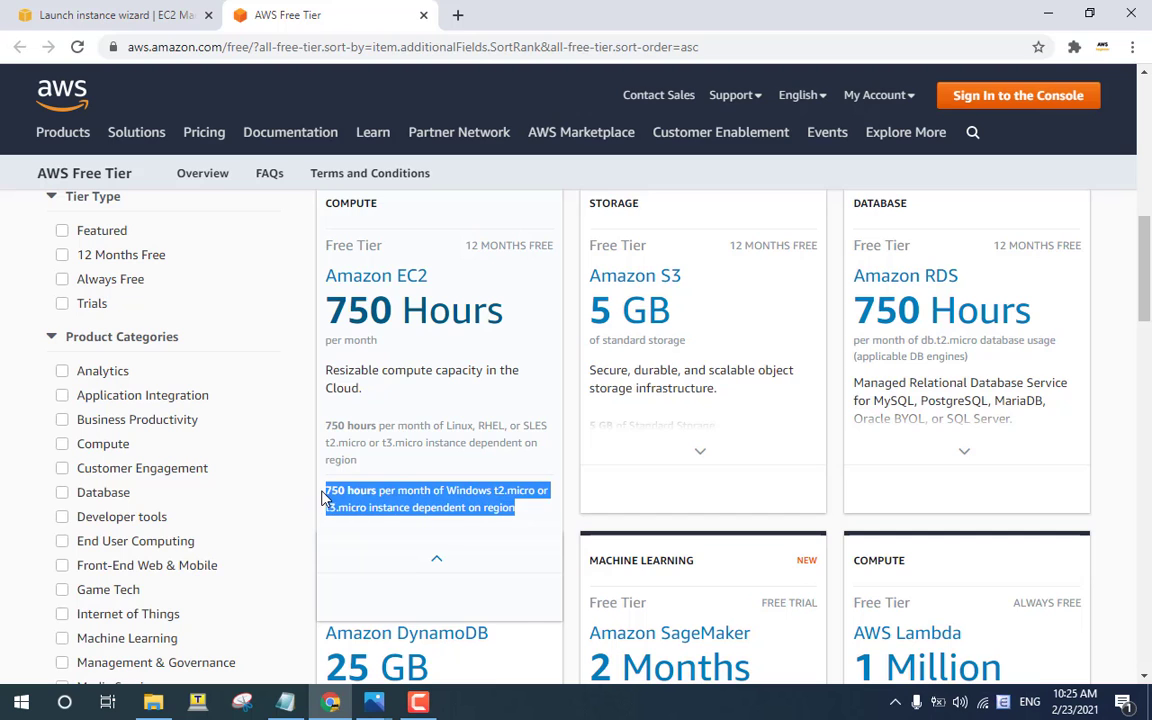
click(320, 590)
key(alt+Tab)
key(Return)
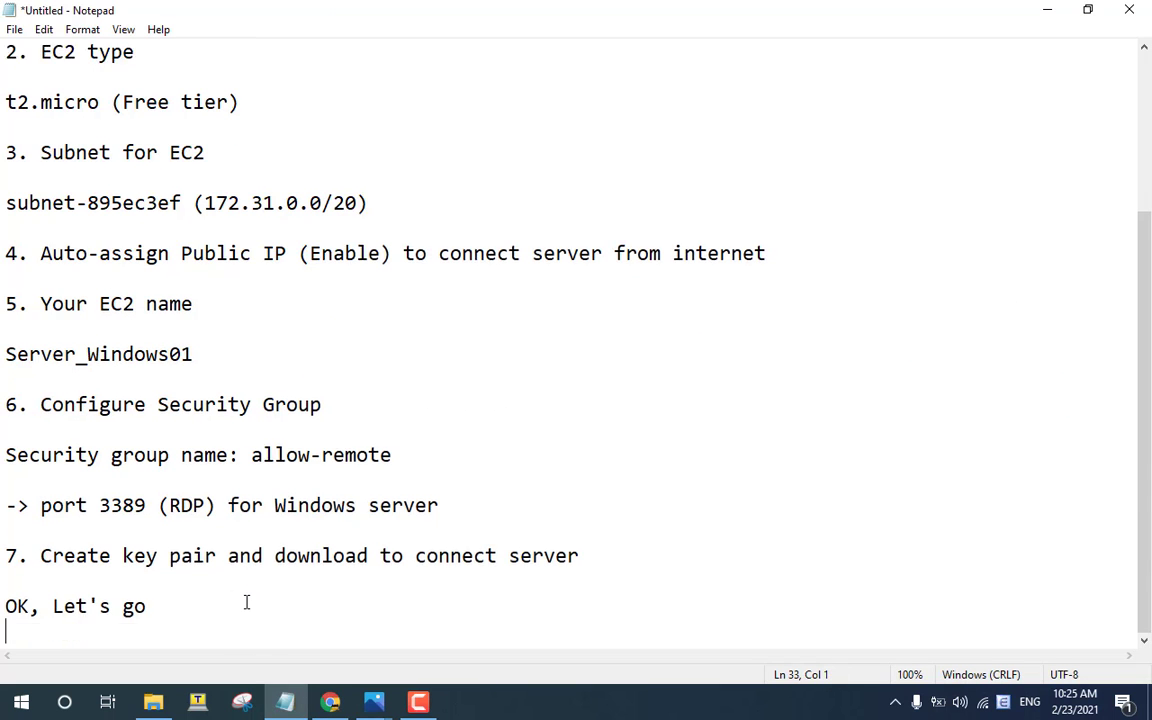
key(Return)
key(ctrl+v)
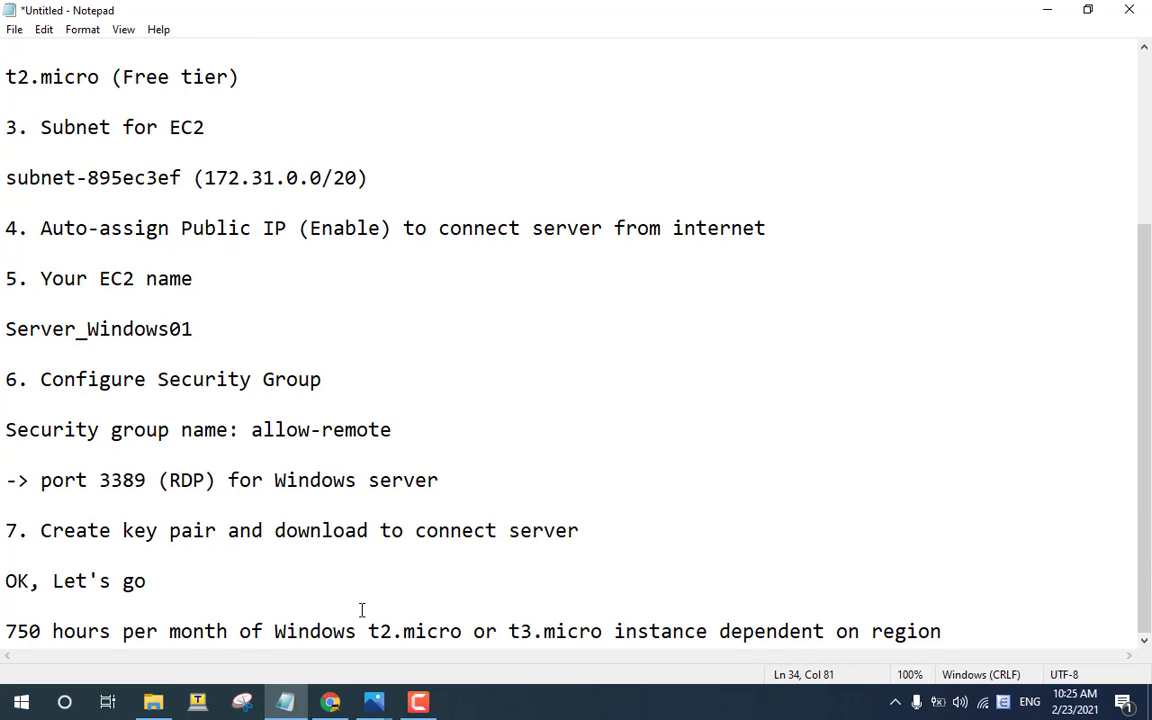
Return to the launch wizard in Chrome, continue to the instance details and set the subnet to subnet-895ec3ef in us-east-1a.
click(330, 702)
click(45, 14)
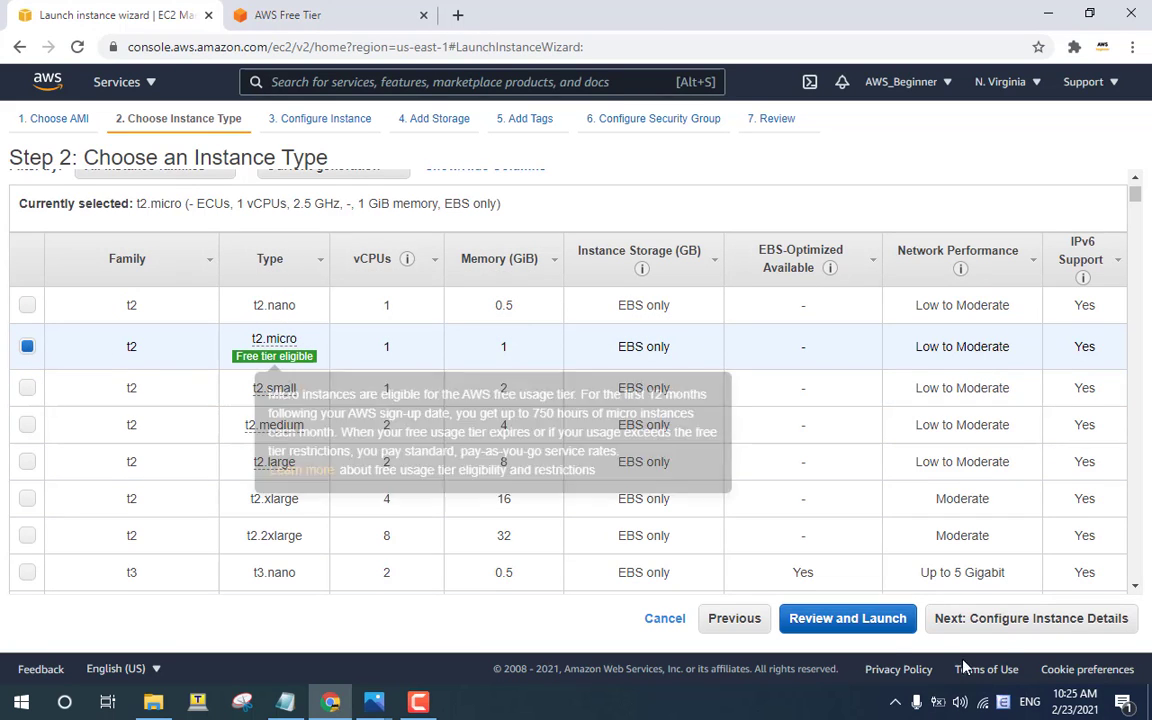
click(1032, 620)
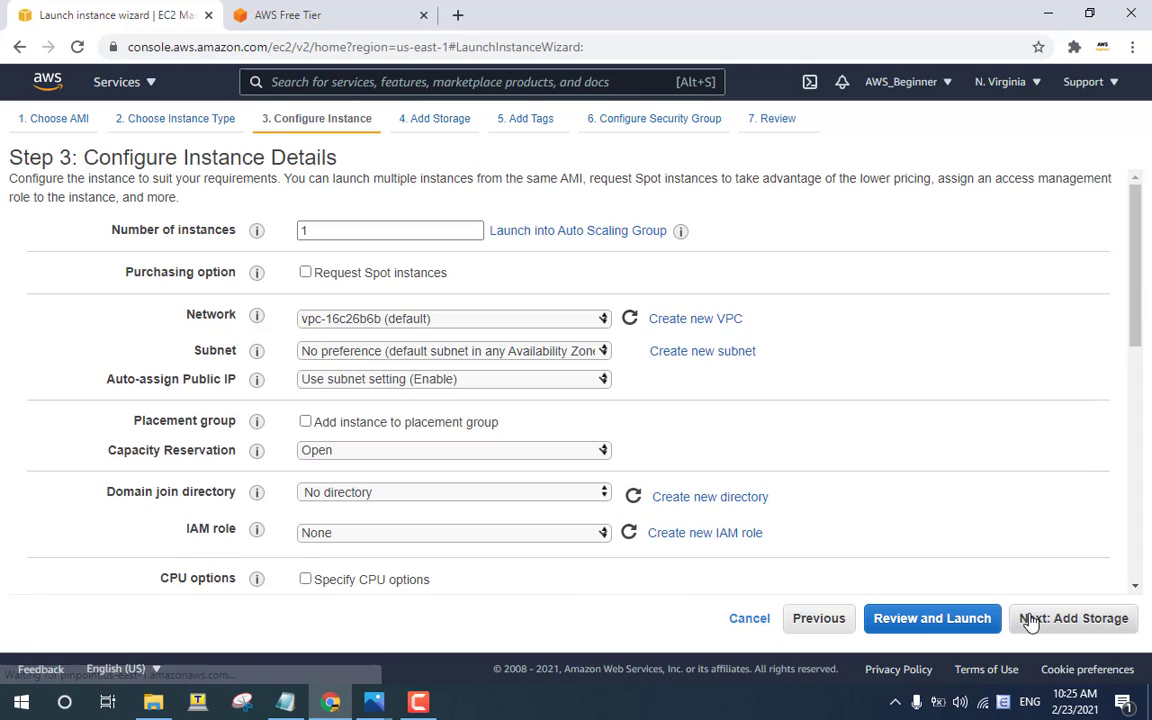
click(436, 354)
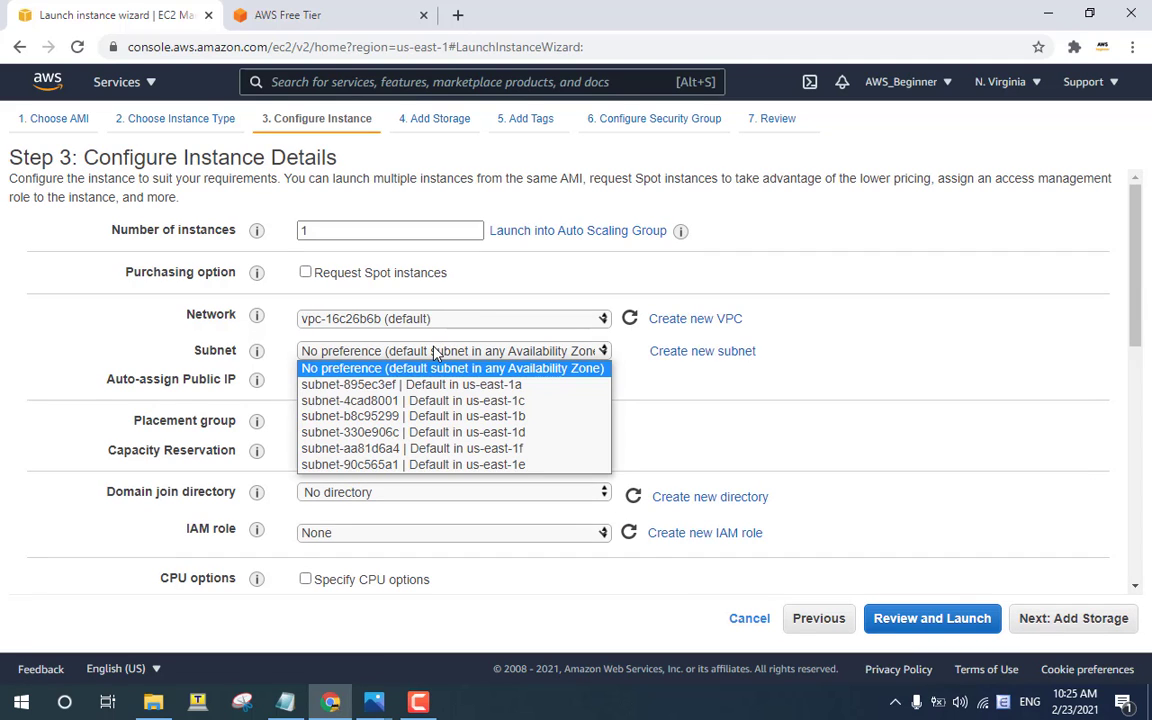
key(Down)
key(Return)
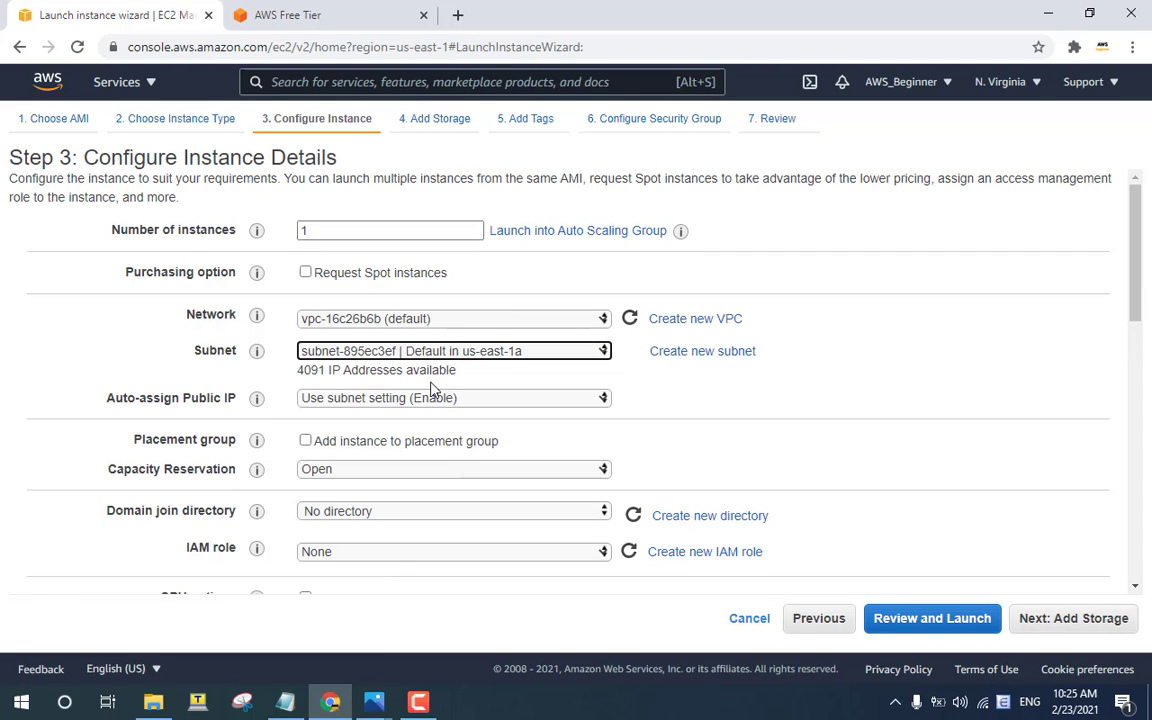
Switch to the Notepad notes and check the planned subnet under item 3.
click(286, 702)
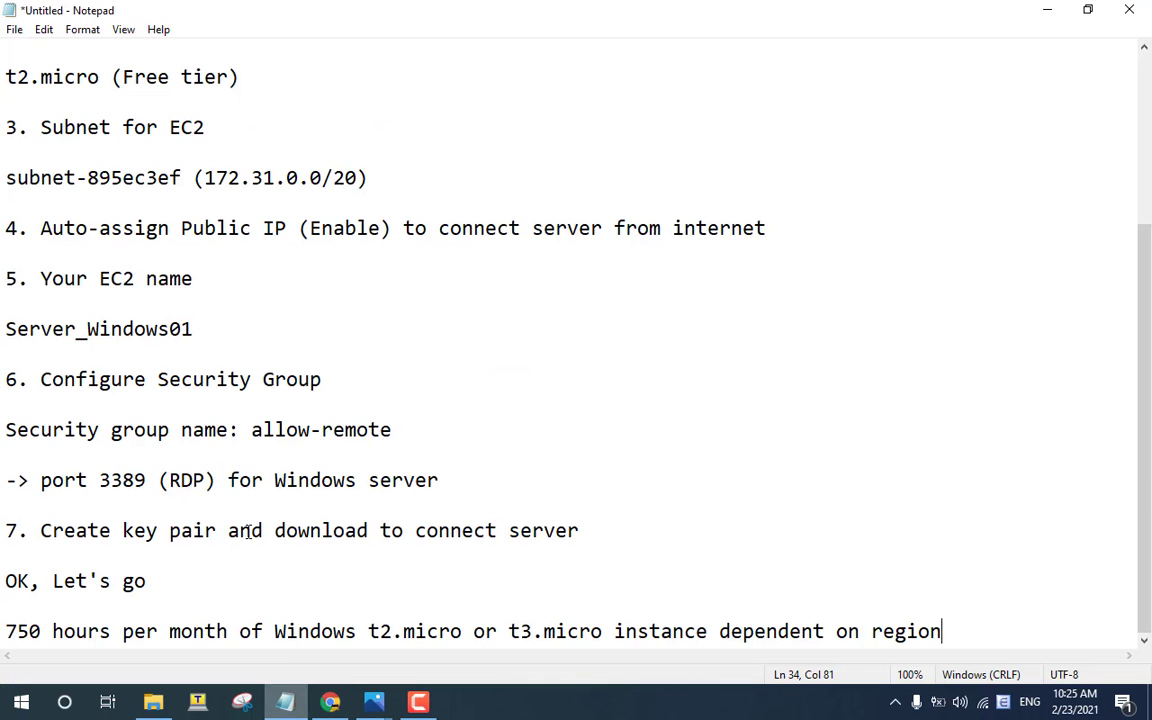
scroll(139, 320, up, 3)
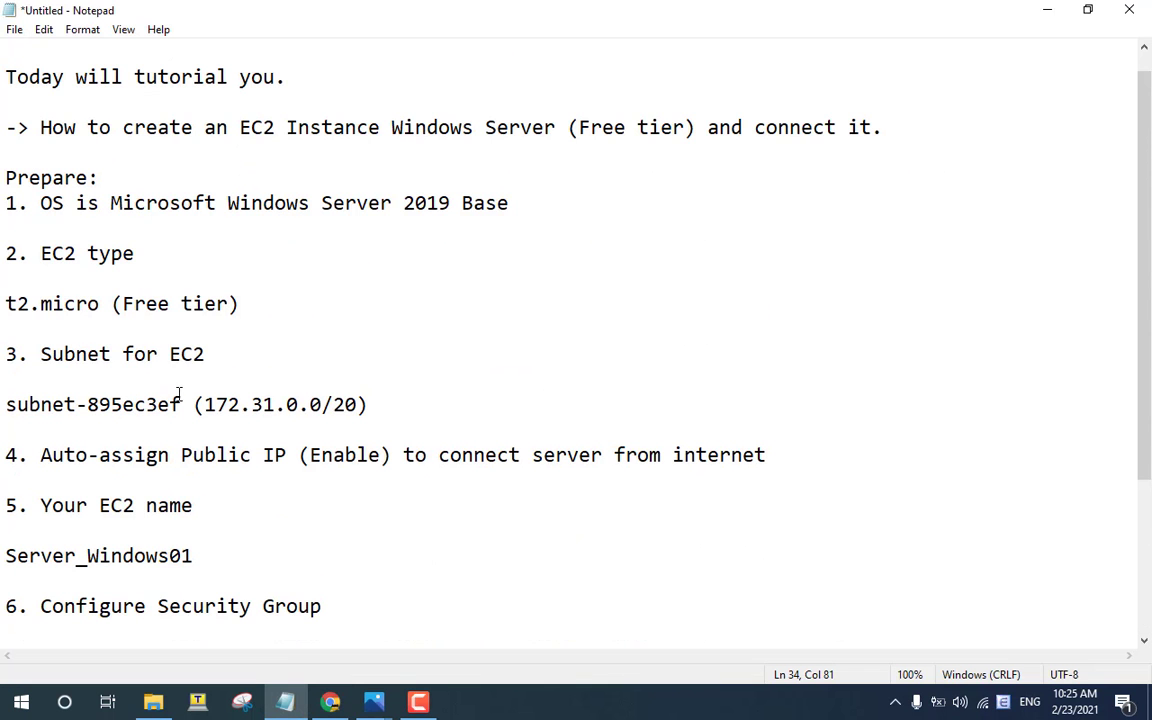
click(205, 354)
key(shift+Home)
click(155, 354)
drag(182, 404, 6, 404)
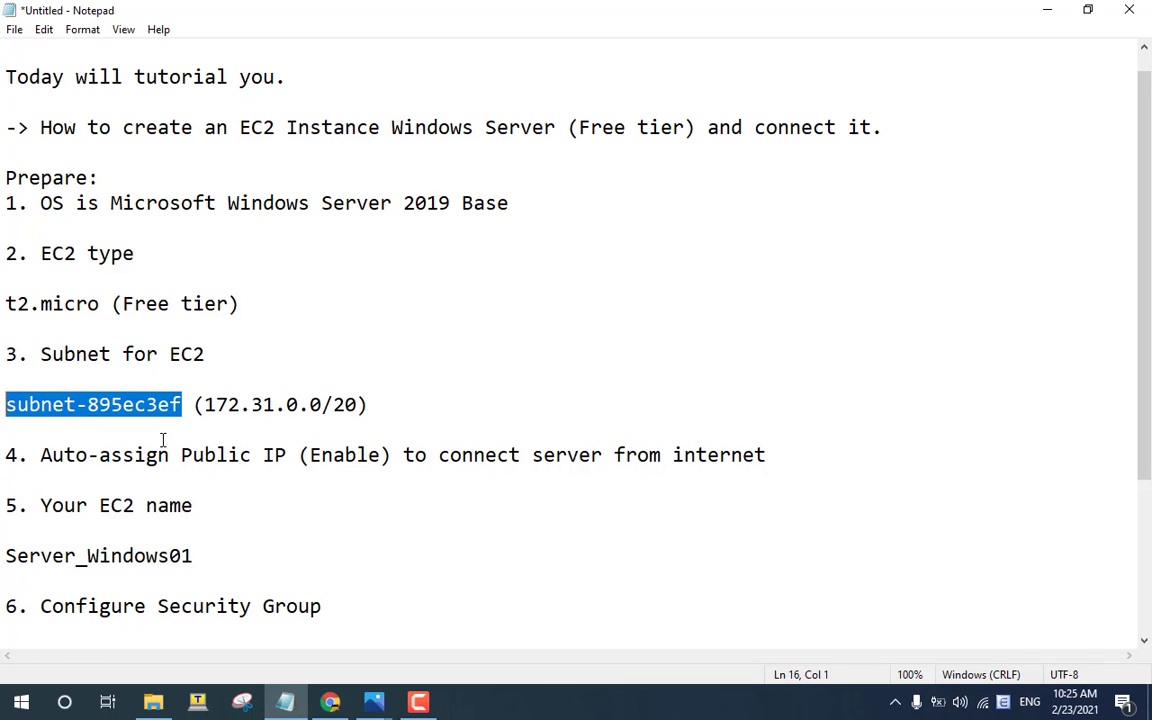
Back in Chrome, search the console for VPC, open the service in a new tab and go to its Subnets list.
click(328, 703)
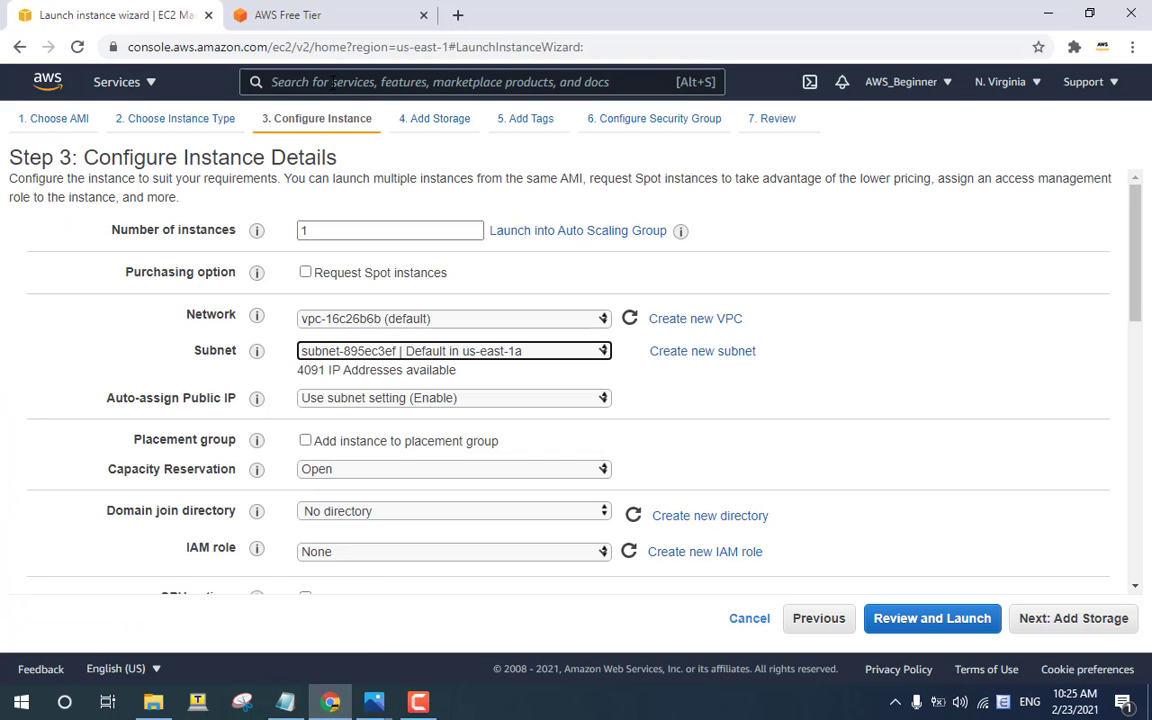
click(333, 82)
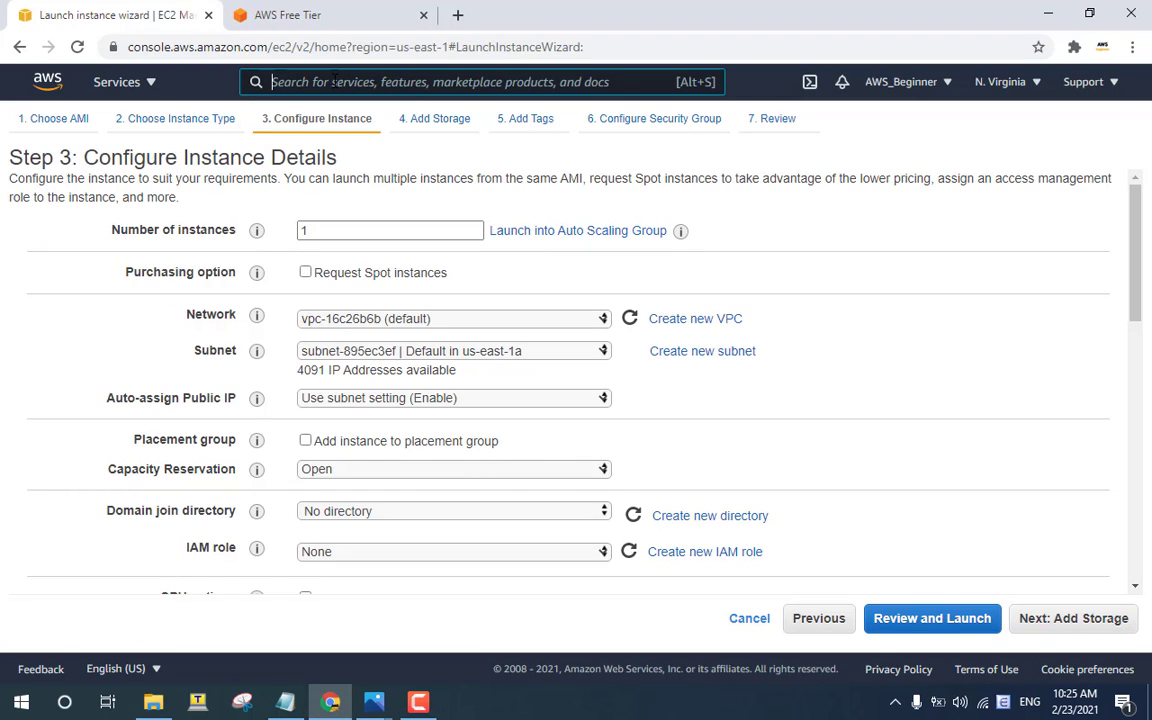
text(VPC)
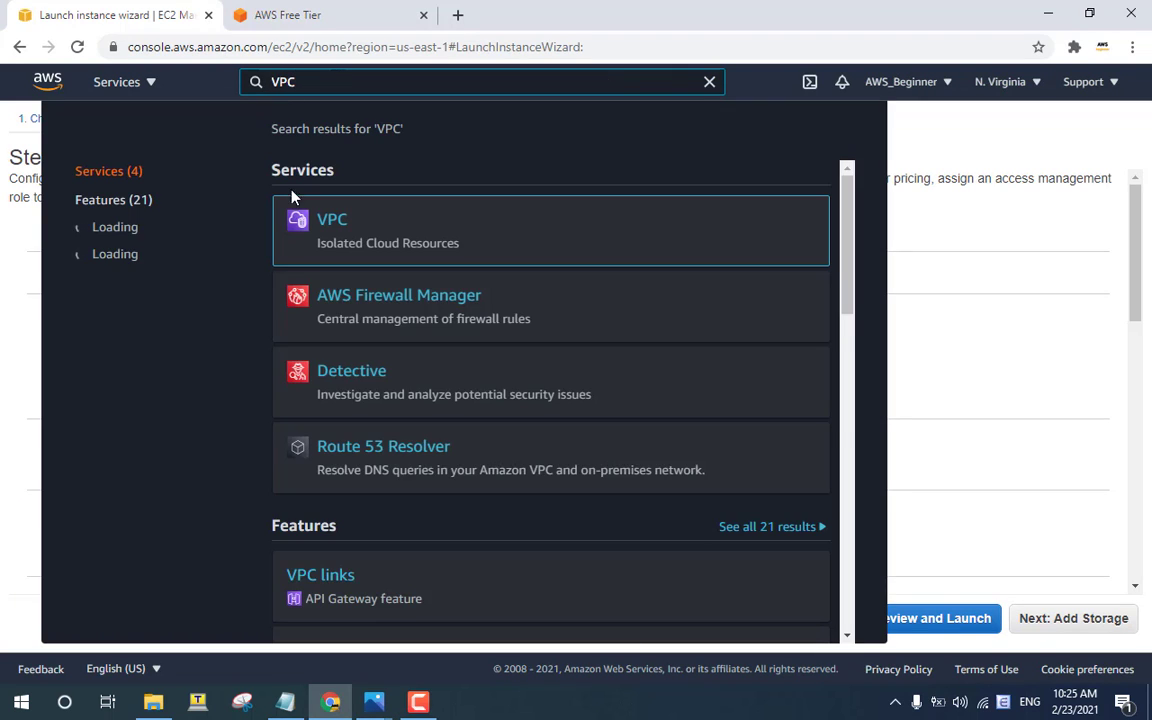
middle_click(342, 226)
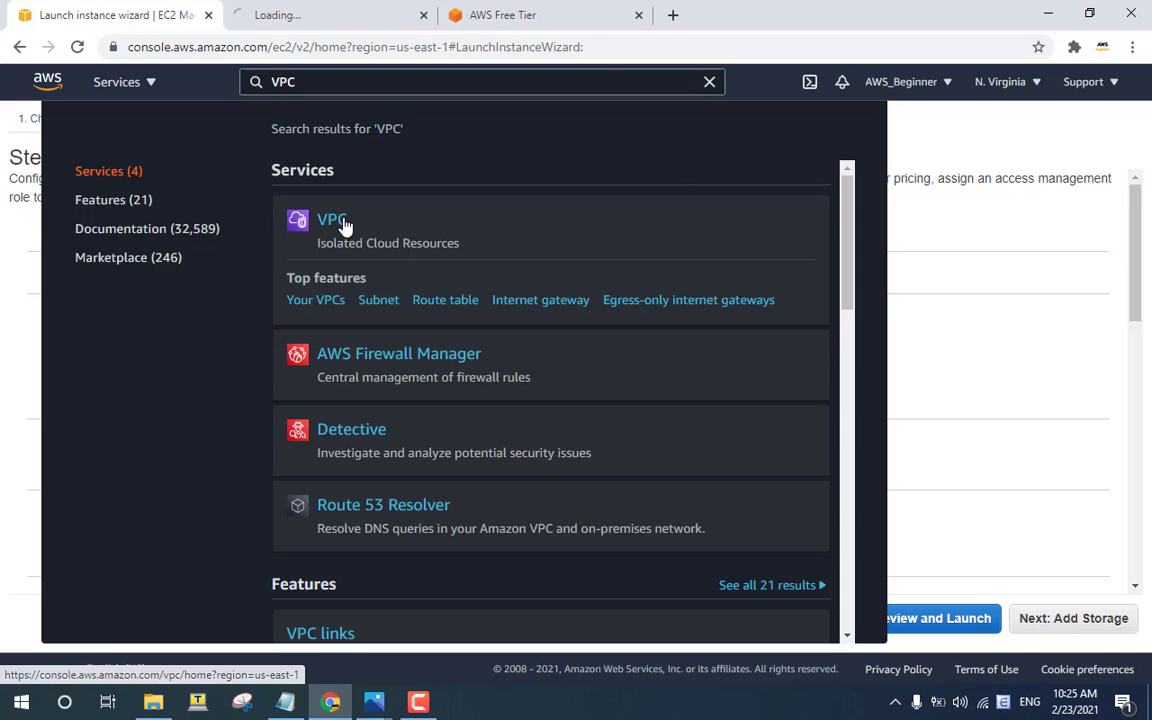
click(292, 7)
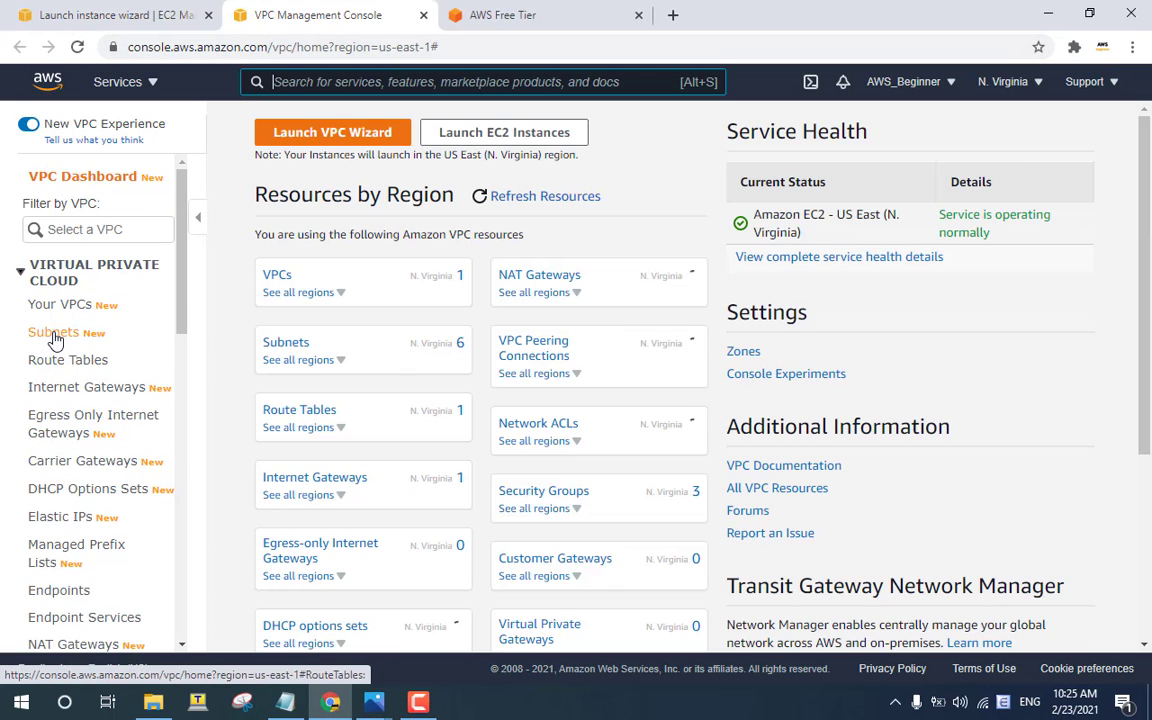
click(53, 336)
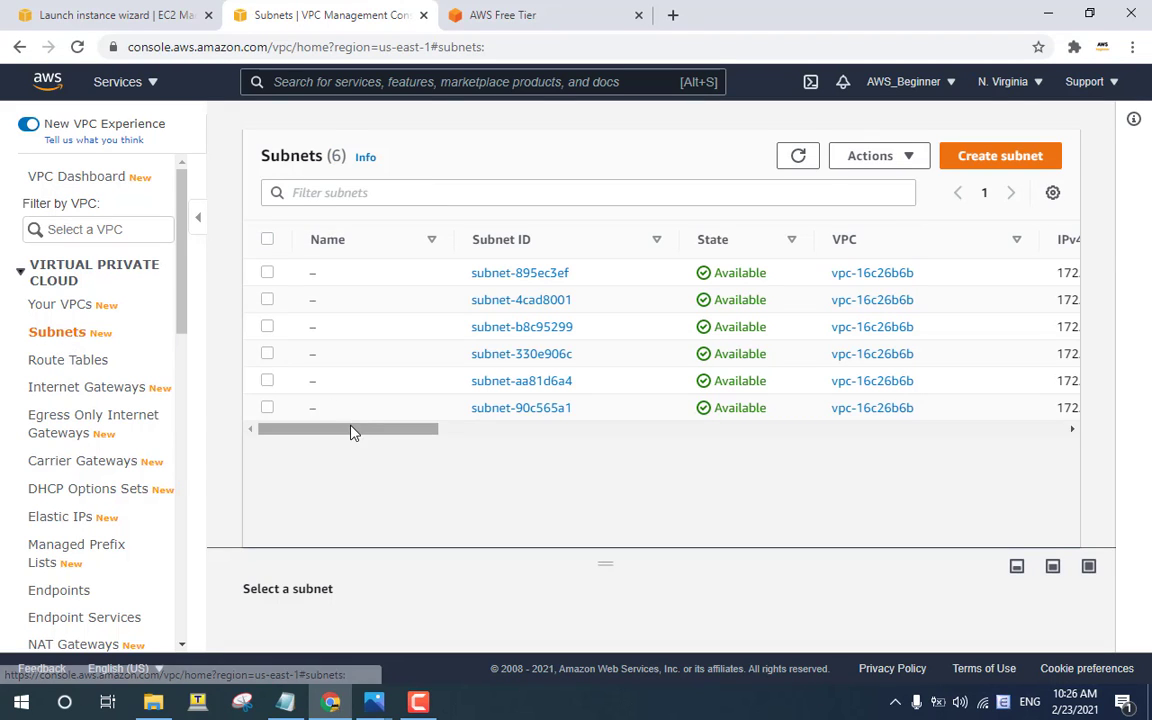
Examine the ID and IPv4 CIDR of subnet-895ec3ef in the subnets list.
drag(350, 434, 387, 437)
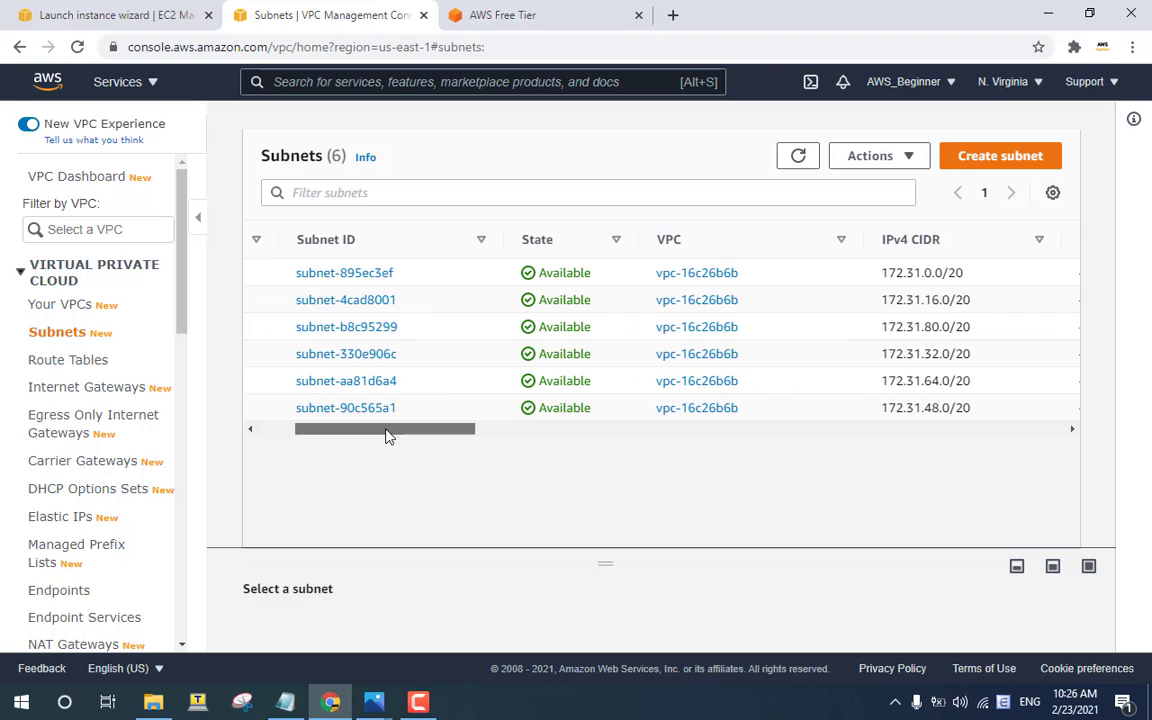
drag(415, 278, 296, 273)
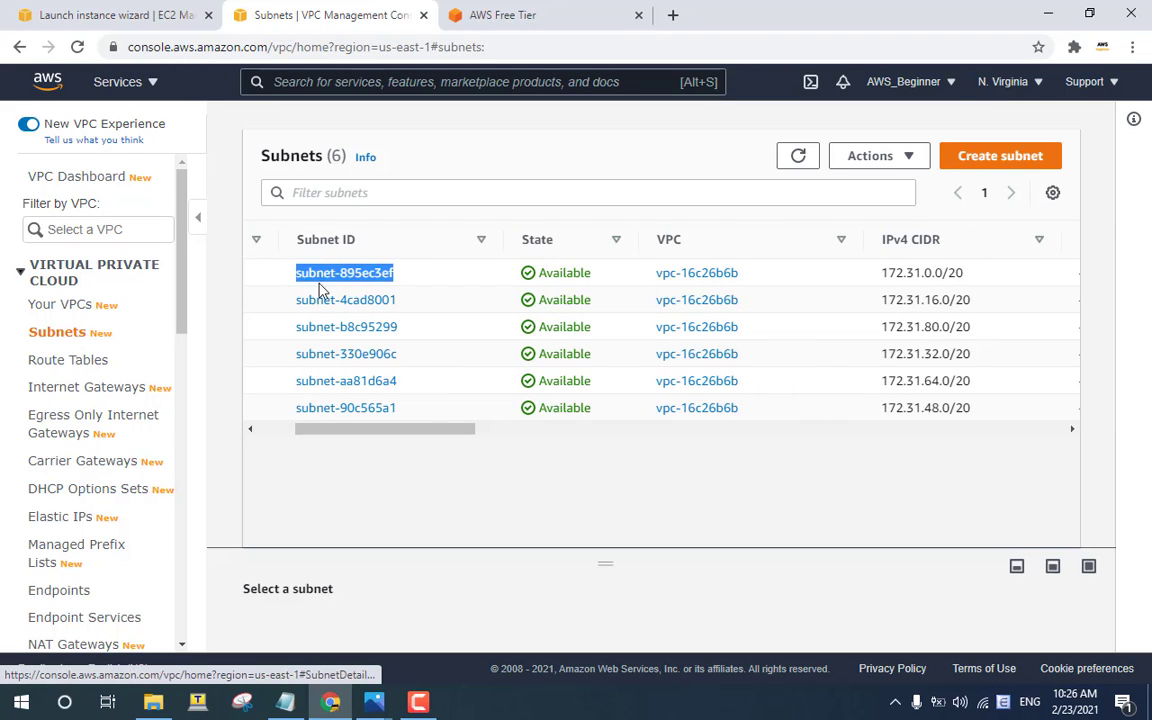
drag(424, 432, 458, 436)
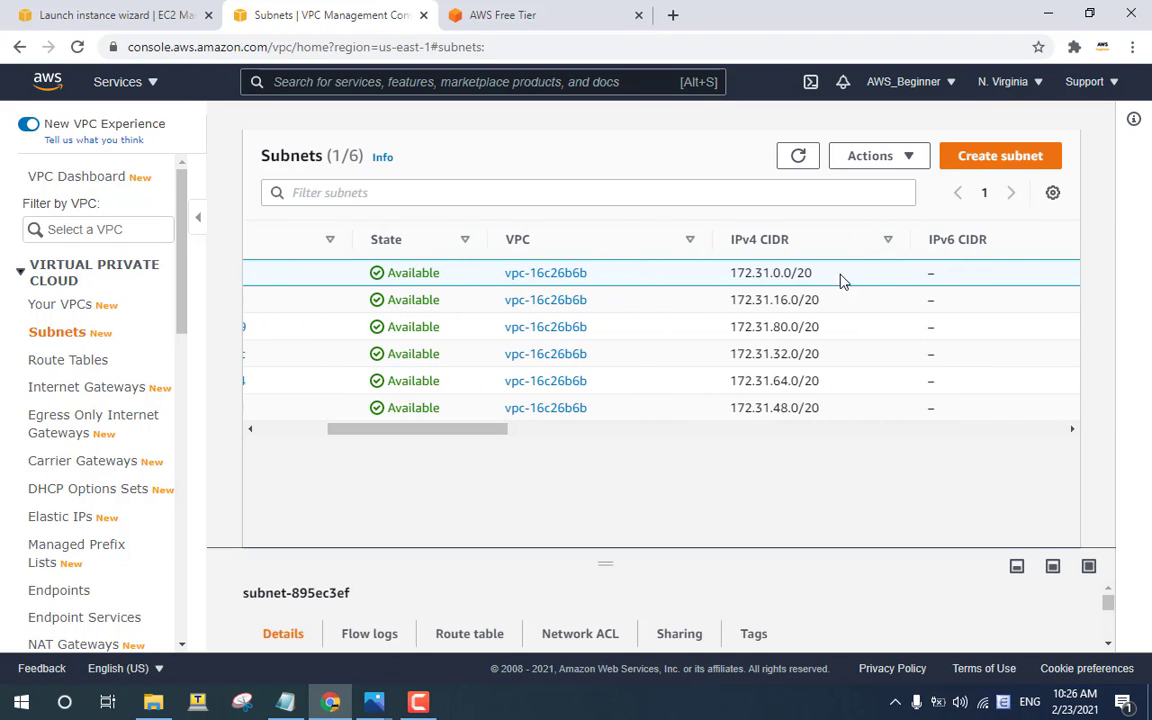
drag(841, 278, 728, 273)
drag(404, 432, 334, 437)
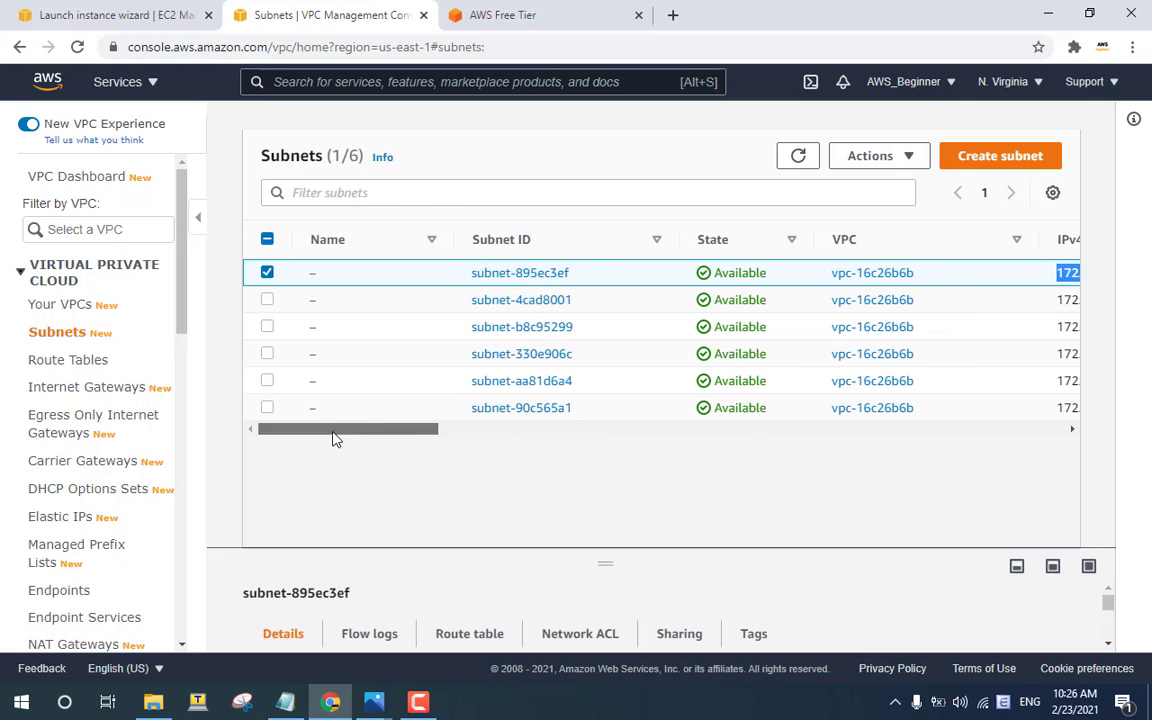
Return to the launch wizard, dismiss the search results and set Auto-assign Public IP to Enable.
click(118, 10)
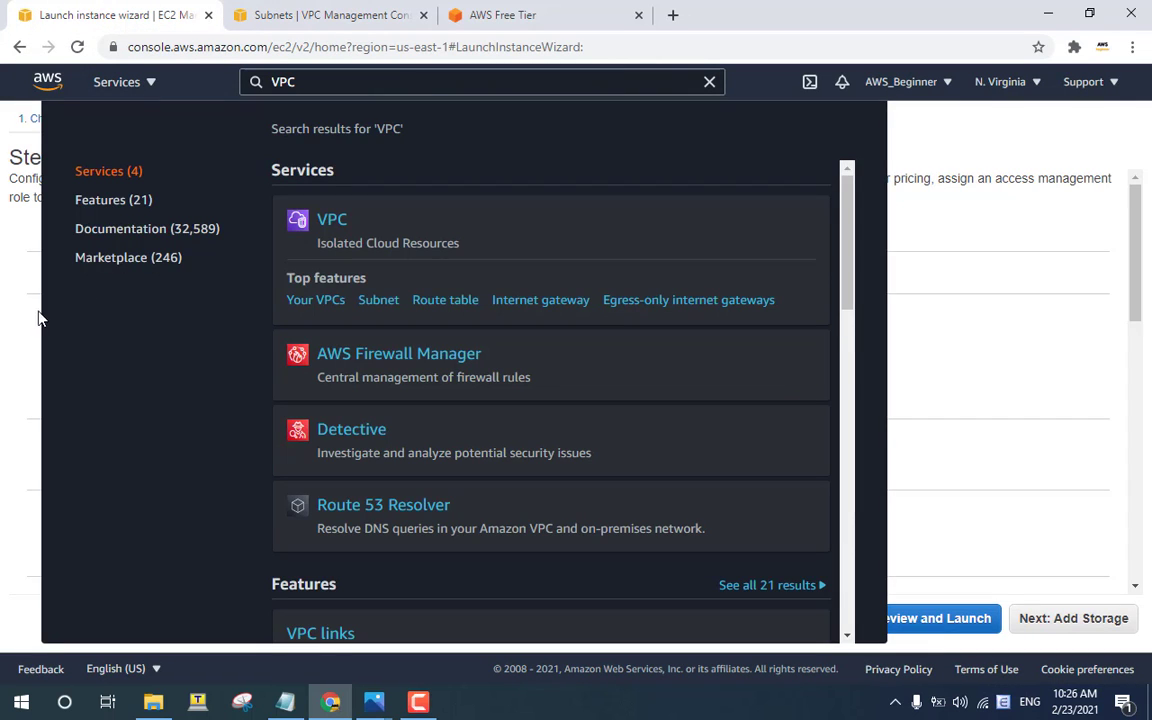
click(3, 296)
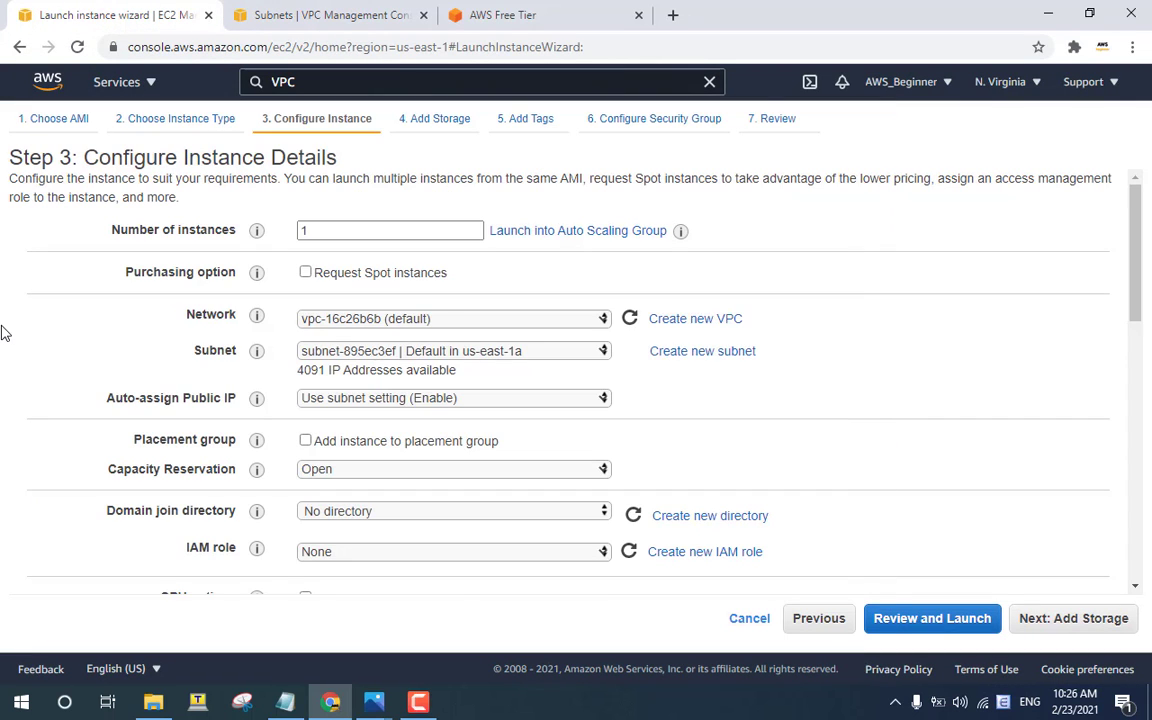
click(386, 398)
click(373, 440)
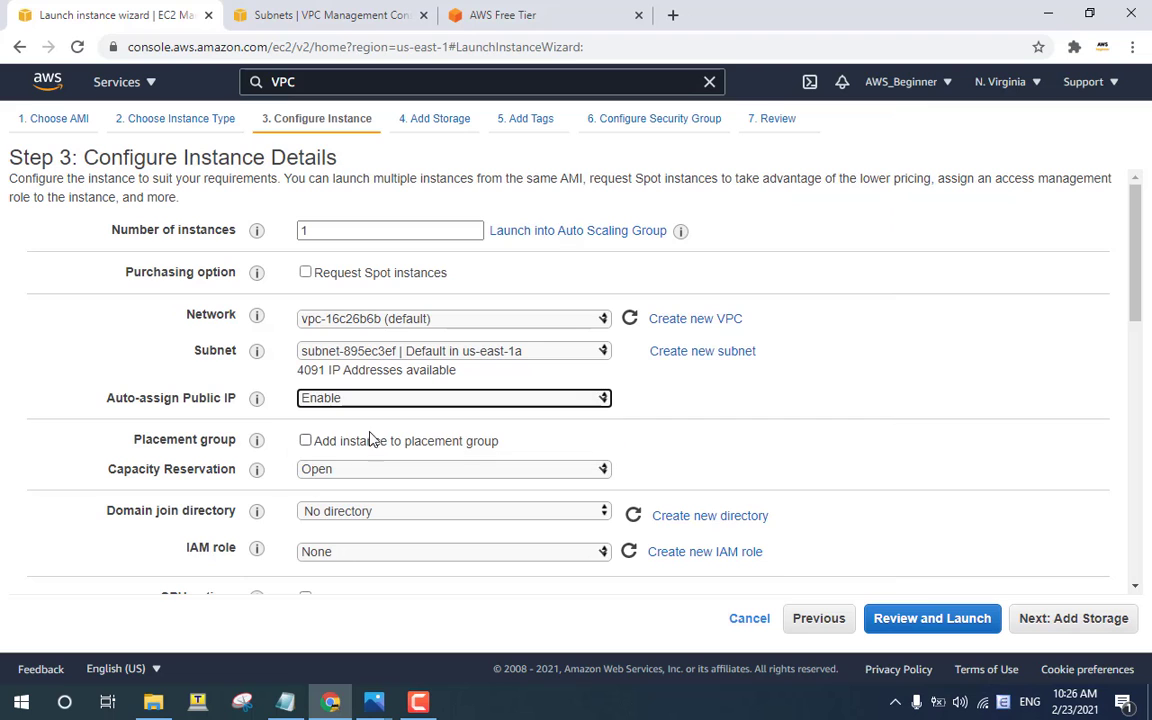
Switch to the Notepad notes and check item 4 on the Auto-assign Public IP setting.
click(285, 701)
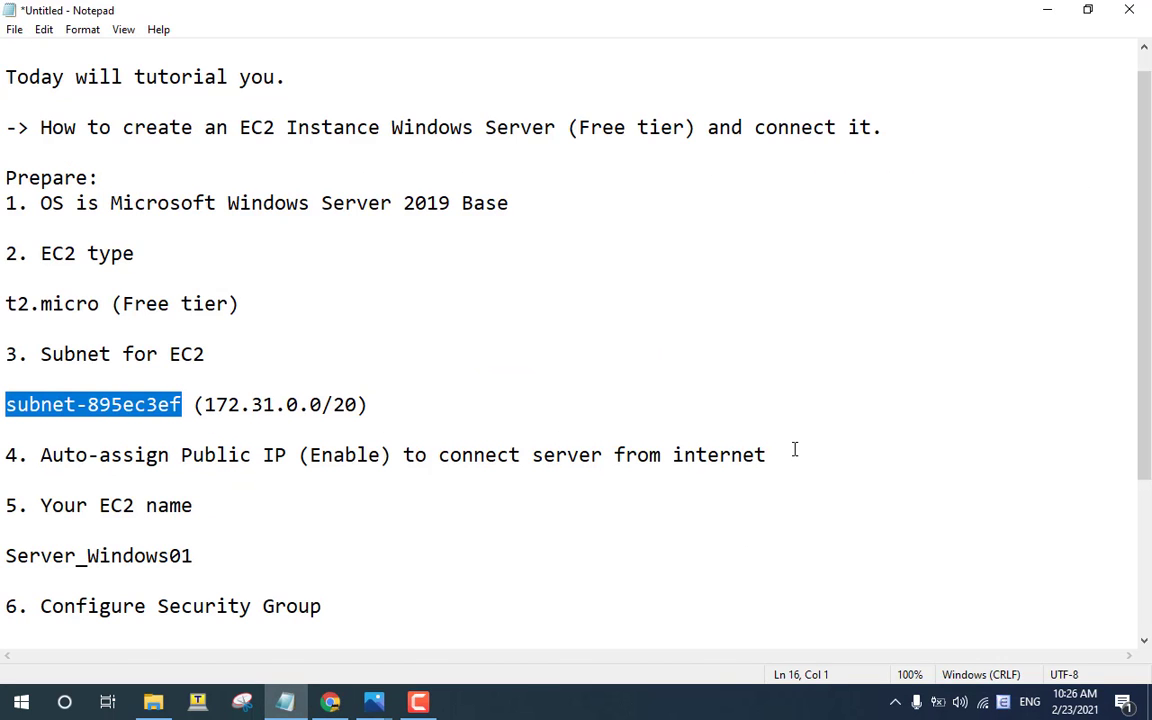
drag(795, 450, 40, 455)
click(155, 455)
double_click(336, 470)
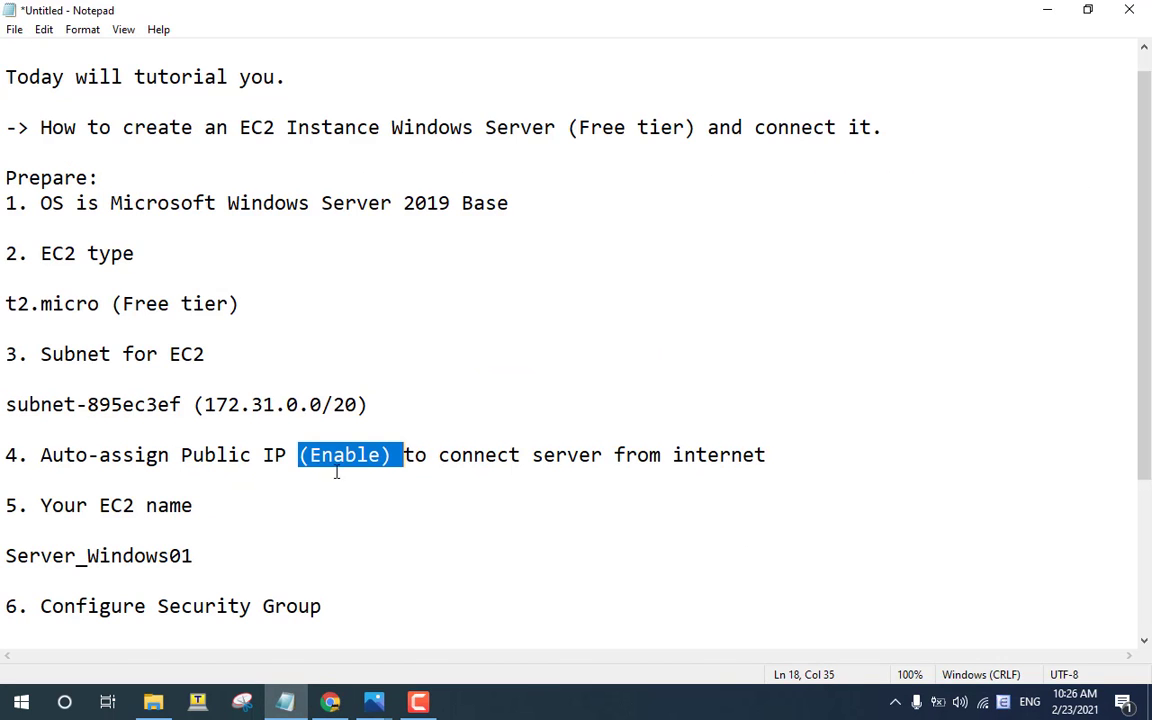
Return to the launch wizard in Chrome and review the remaining instance details, including Network interfaces and Advanced Details.
click(330, 702)
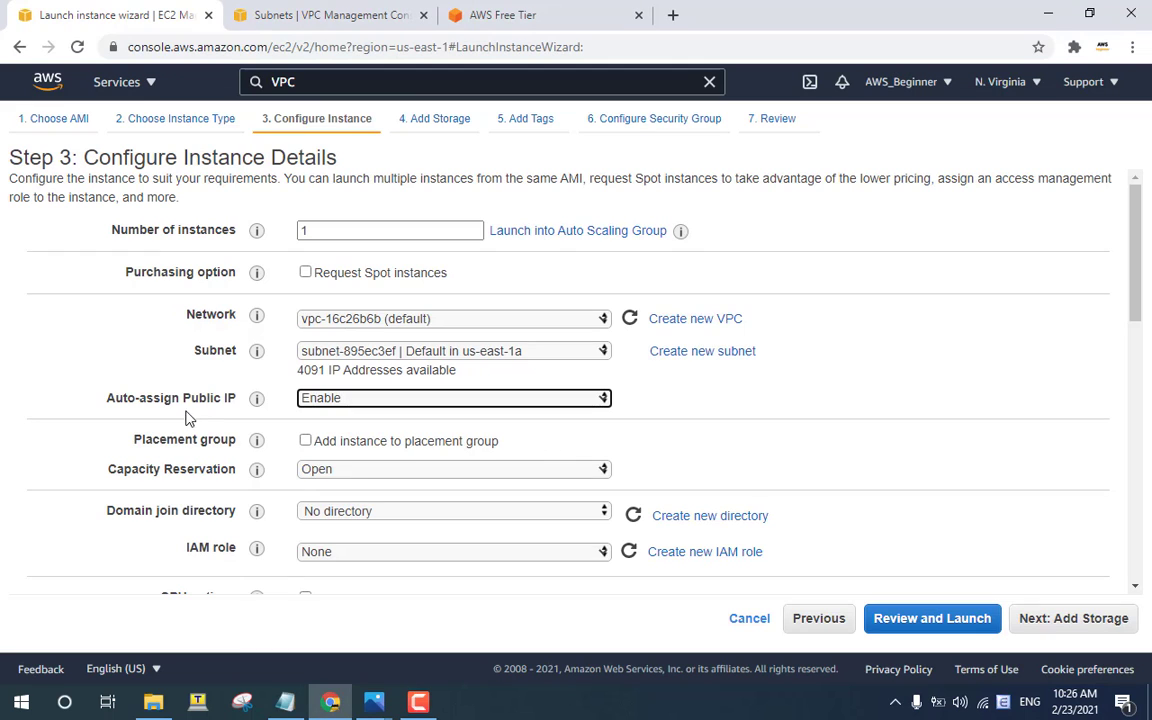
scroll(185, 398, down, 3)
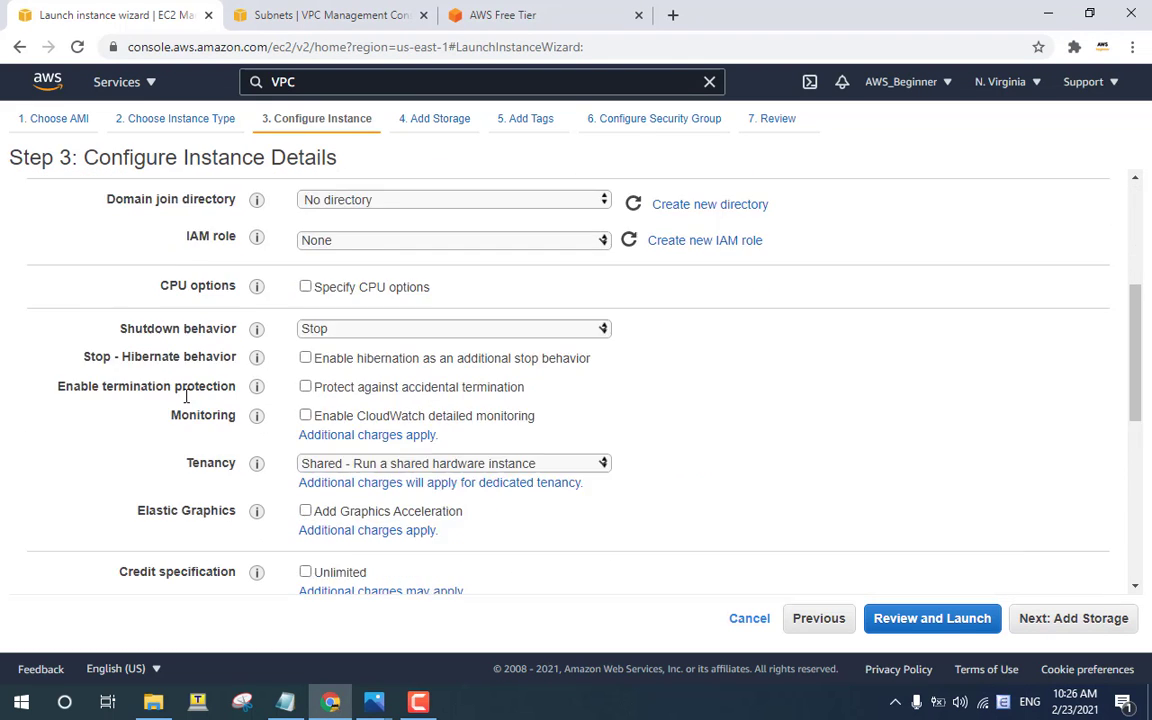
scroll(185, 400, down, 3)
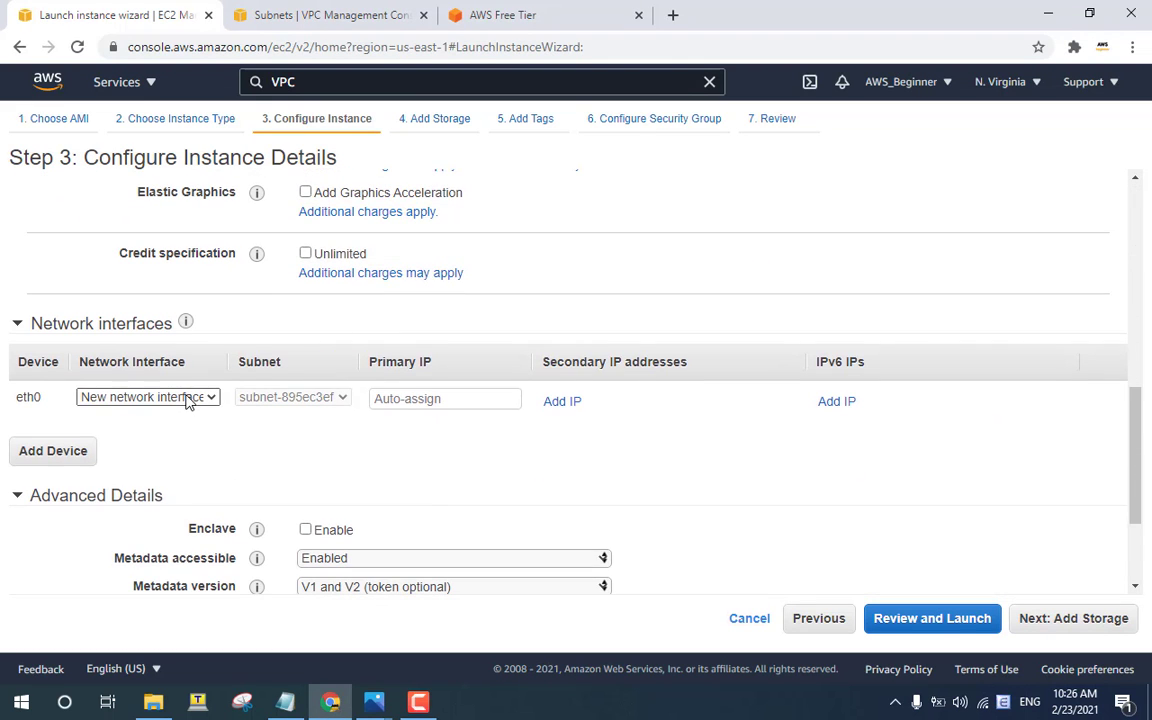
scroll(185, 401, down, 1)
scroll(185, 398, down, 1)
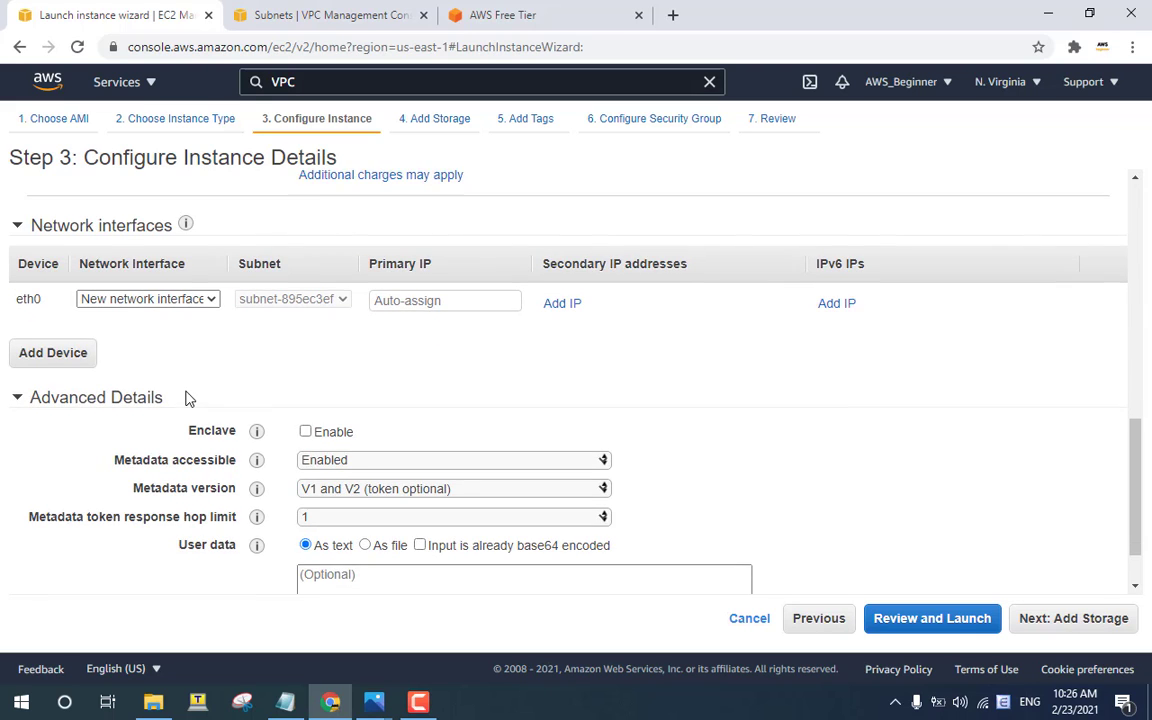
Recheck the instance settings and Number of instances, and proceed to the Add Storage step.
scroll(185, 398, up, 3)
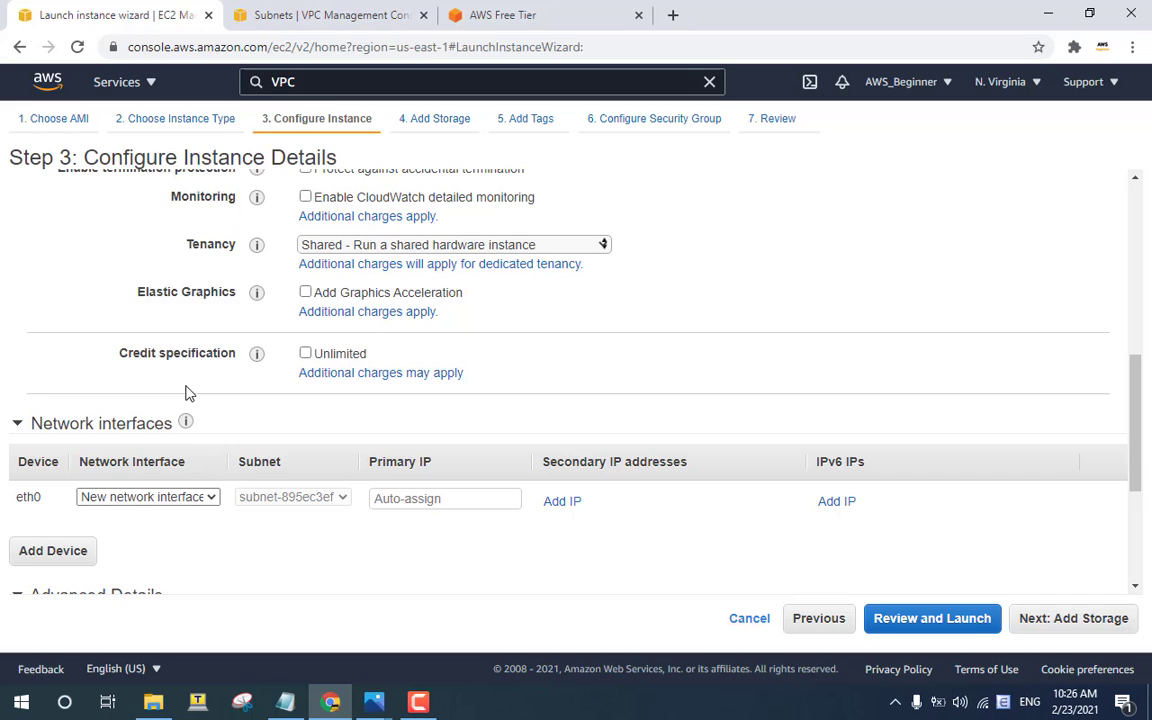
scroll(185, 392, up, 3)
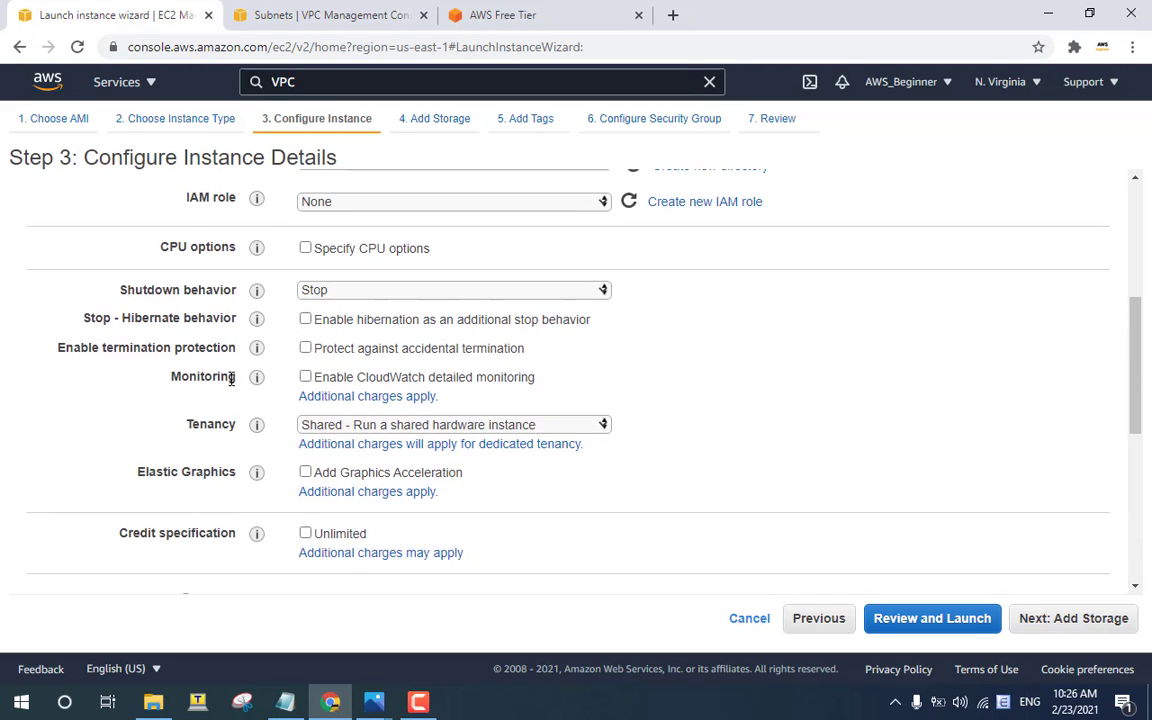
scroll(240, 384, up, 3)
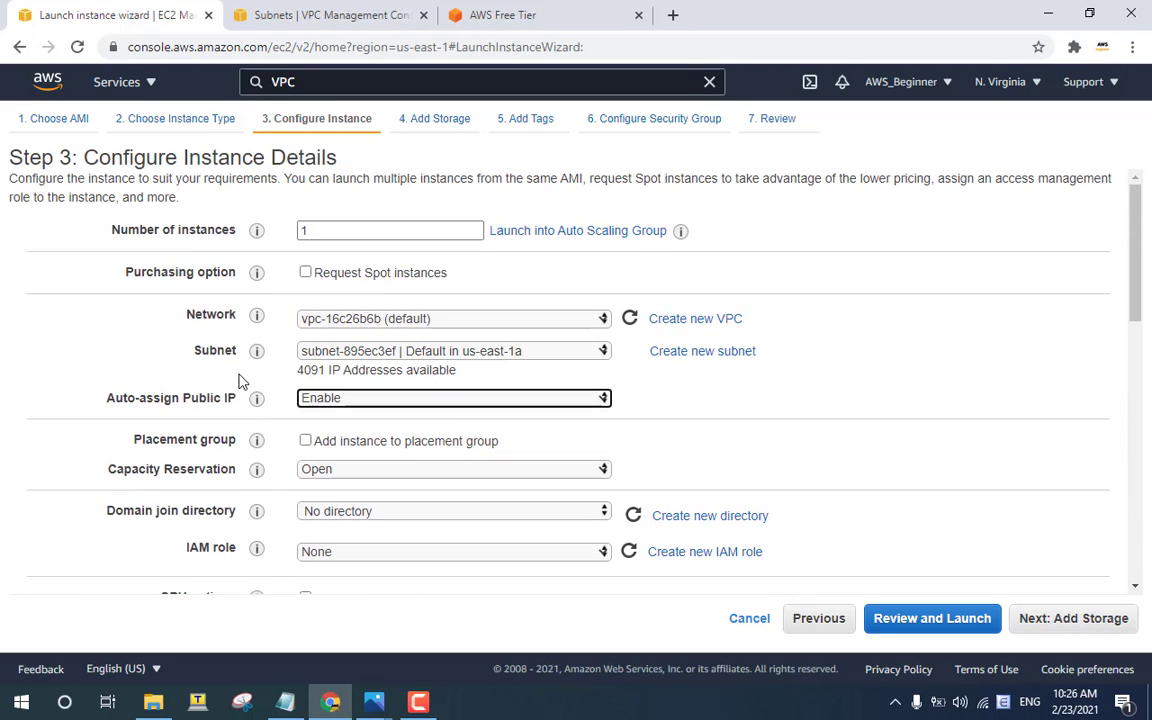
double_click(304, 230)
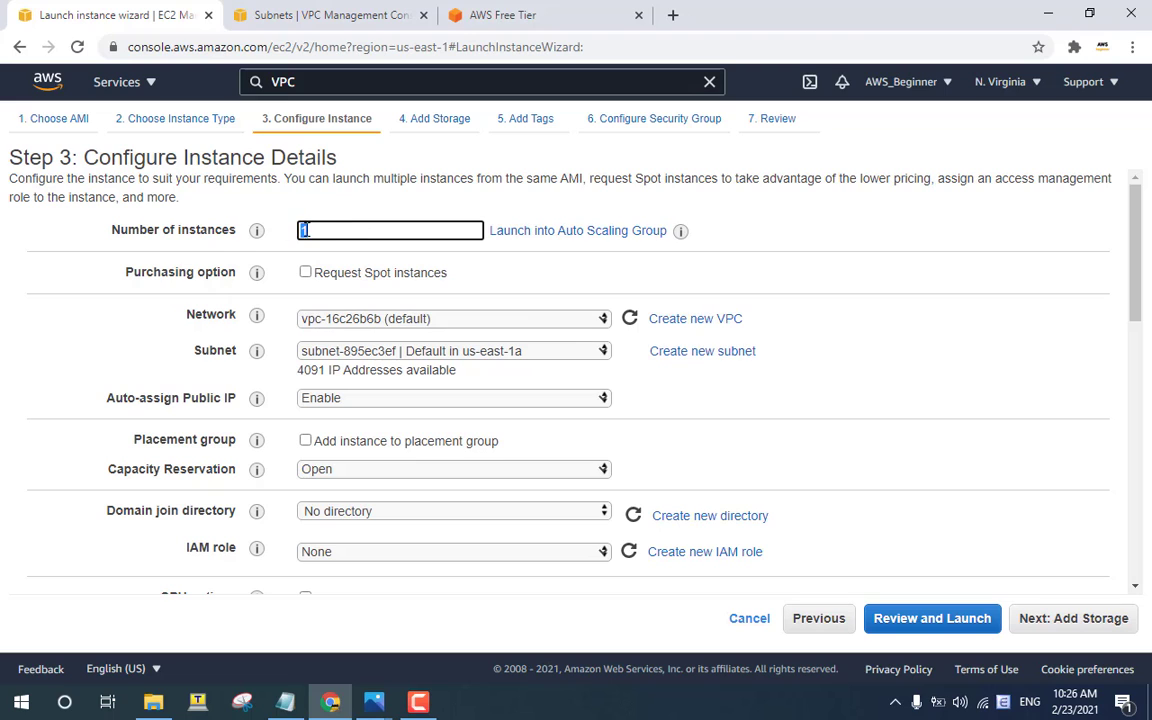
click(1050, 619)
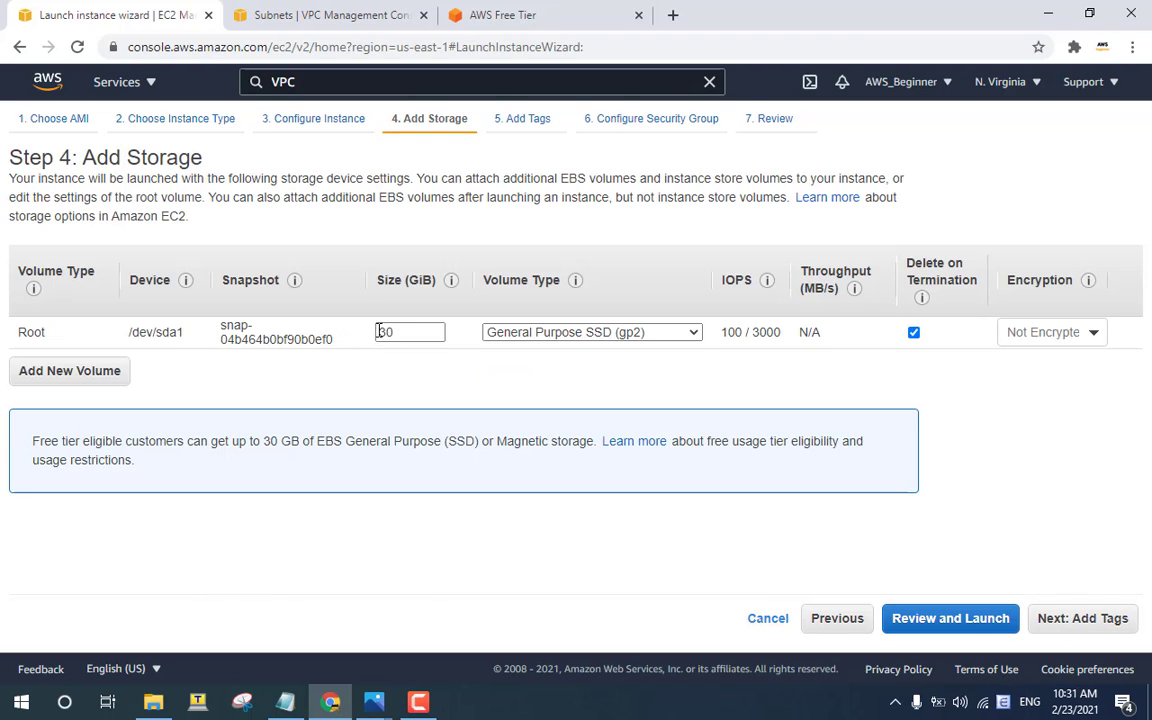
Examine the root volume's size and type against the free-tier storage note.
double_click(380, 332)
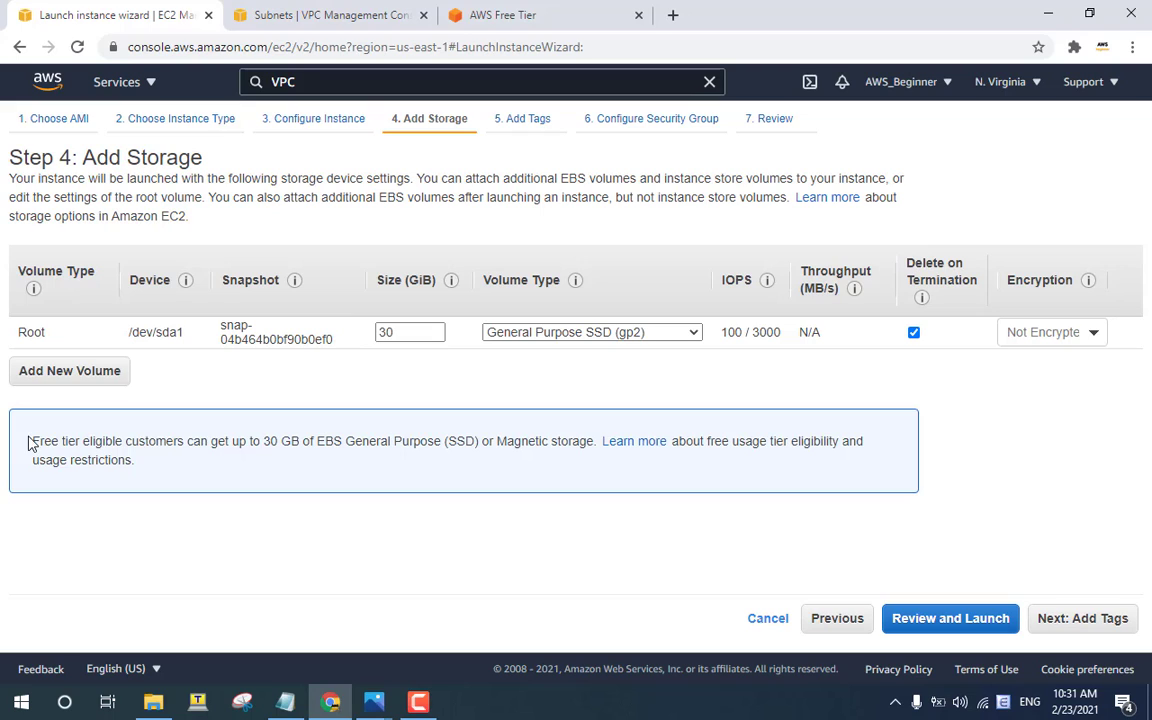
drag(33, 441, 278, 444)
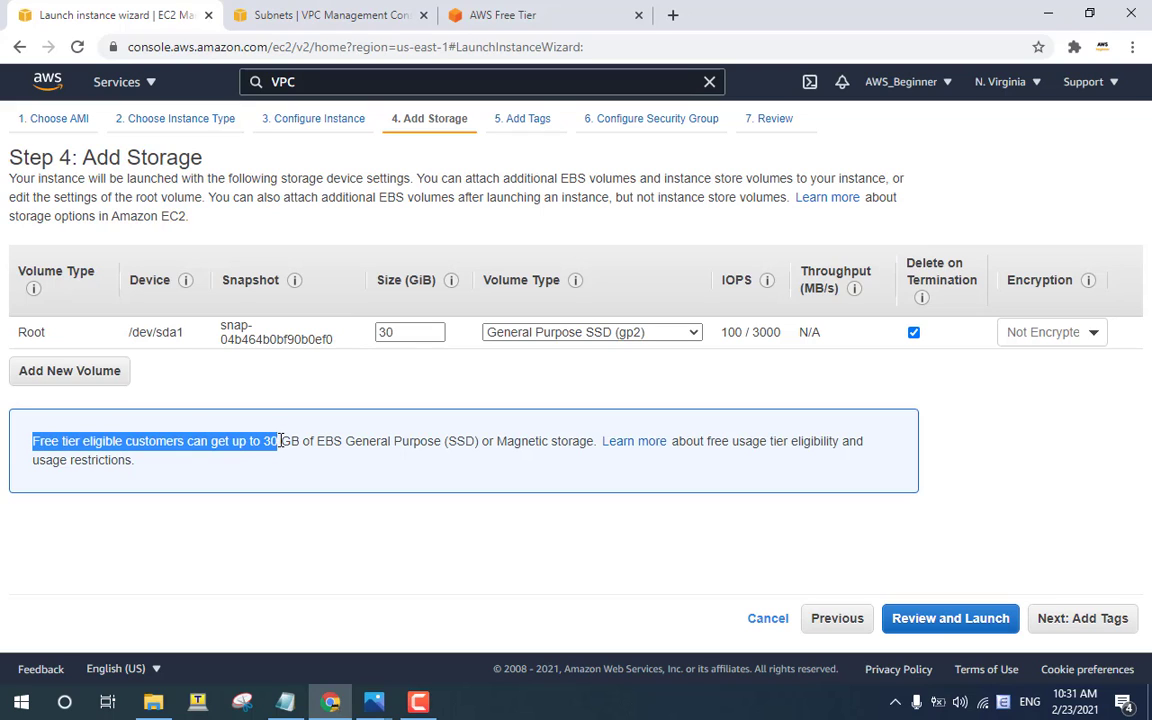
click(292, 441)
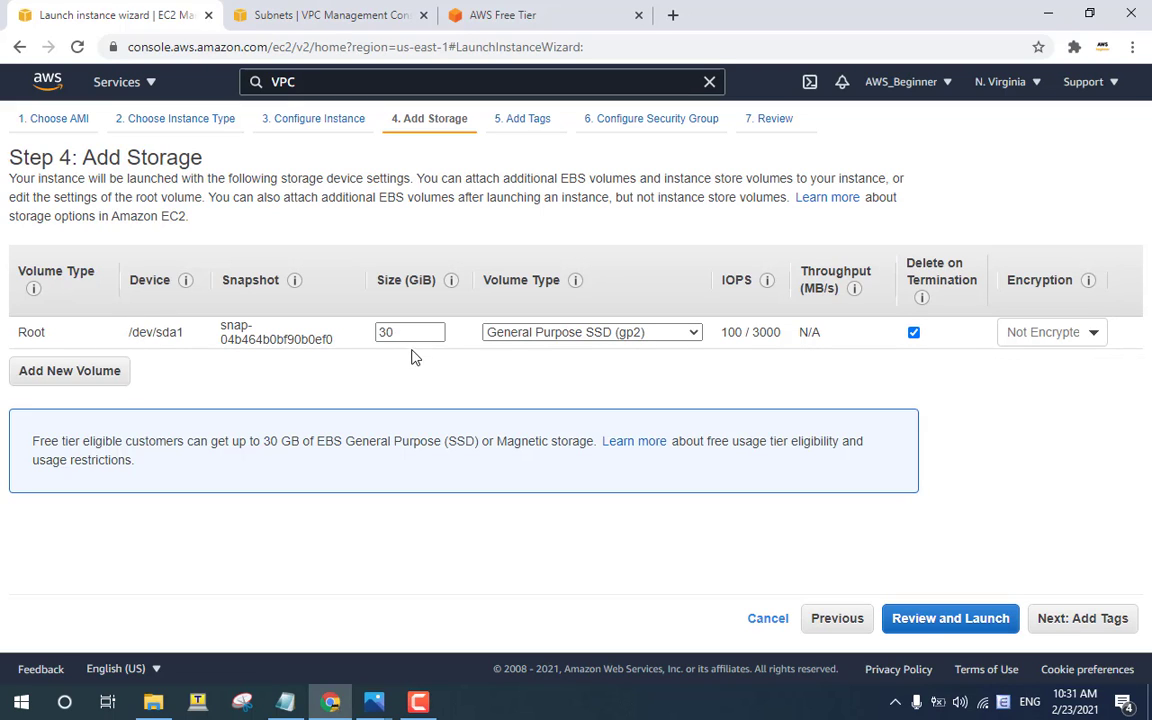
double_click(20, 332)
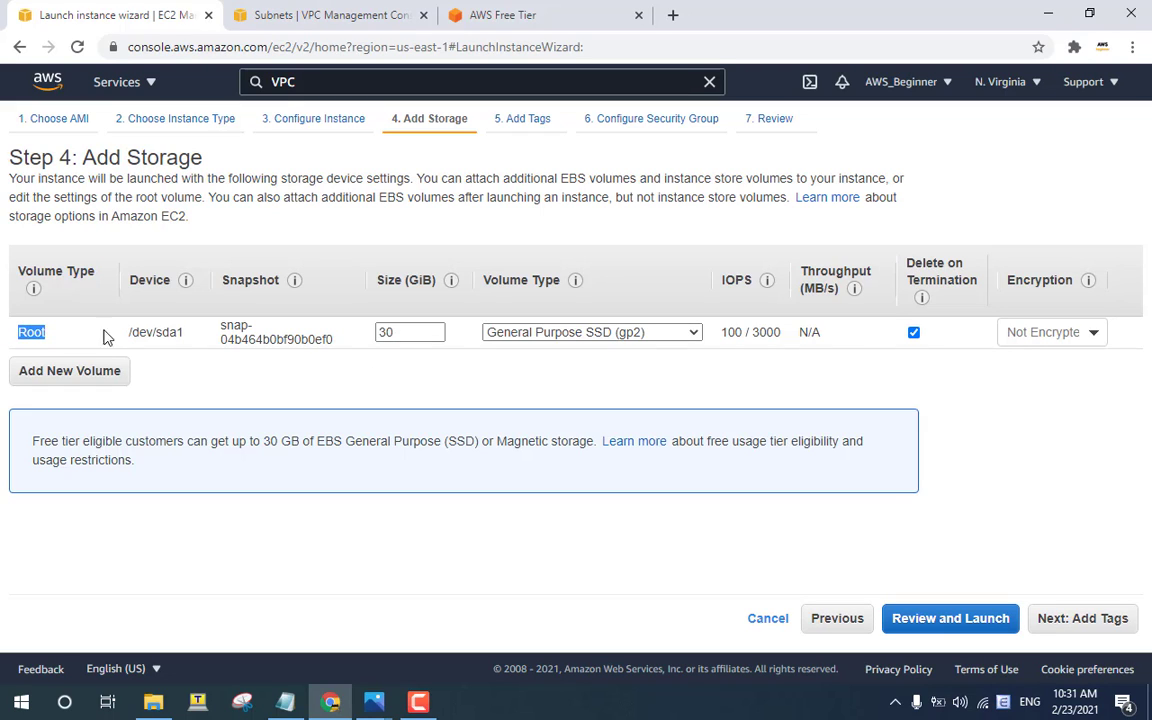
click(222, 332)
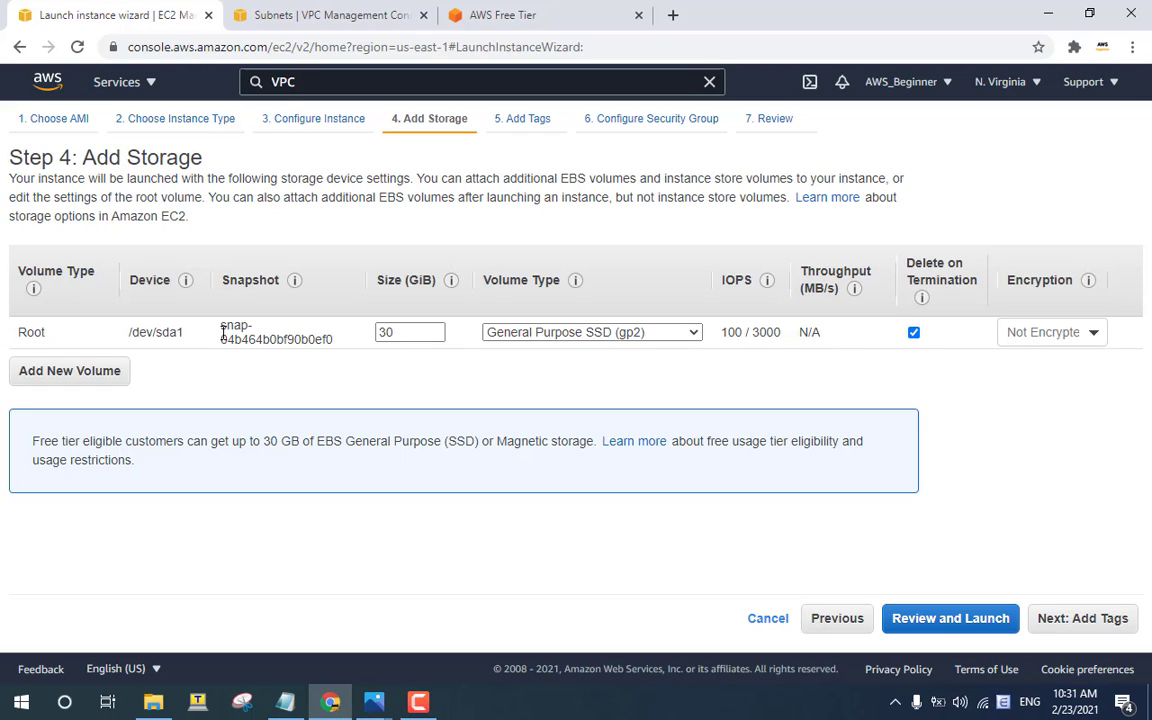
Proceed to the Add Tags step and add a tag with the key Name.
click(1090, 620)
click(64, 422)
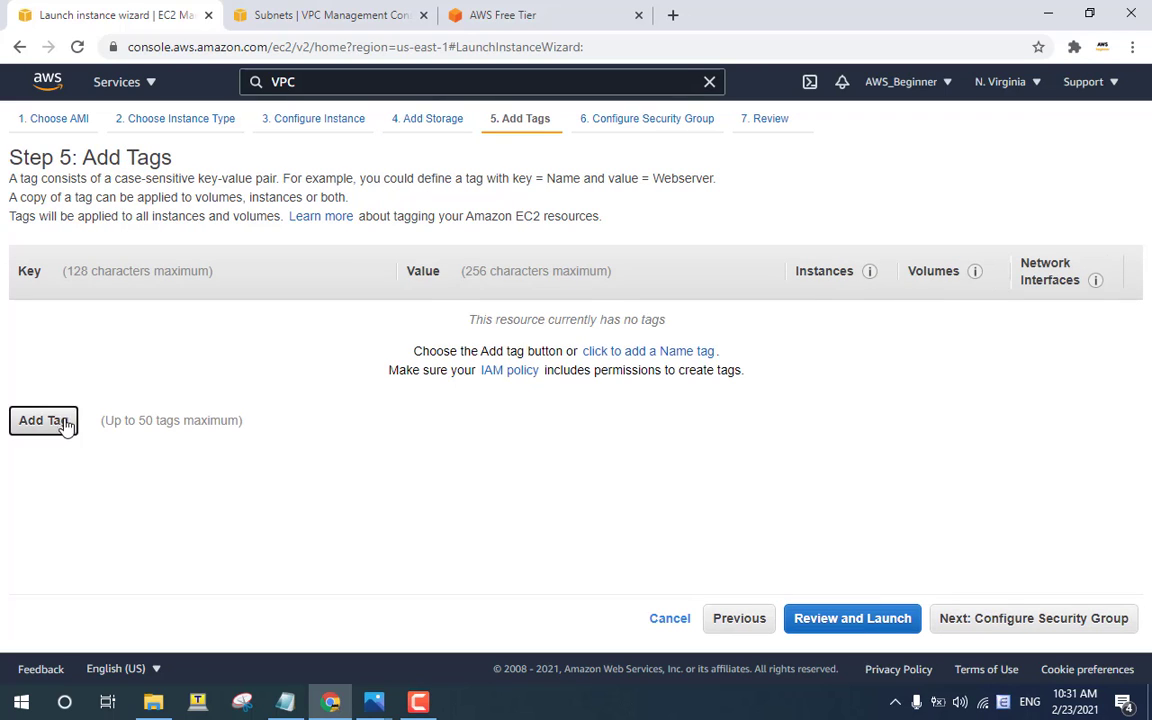
text(Na)
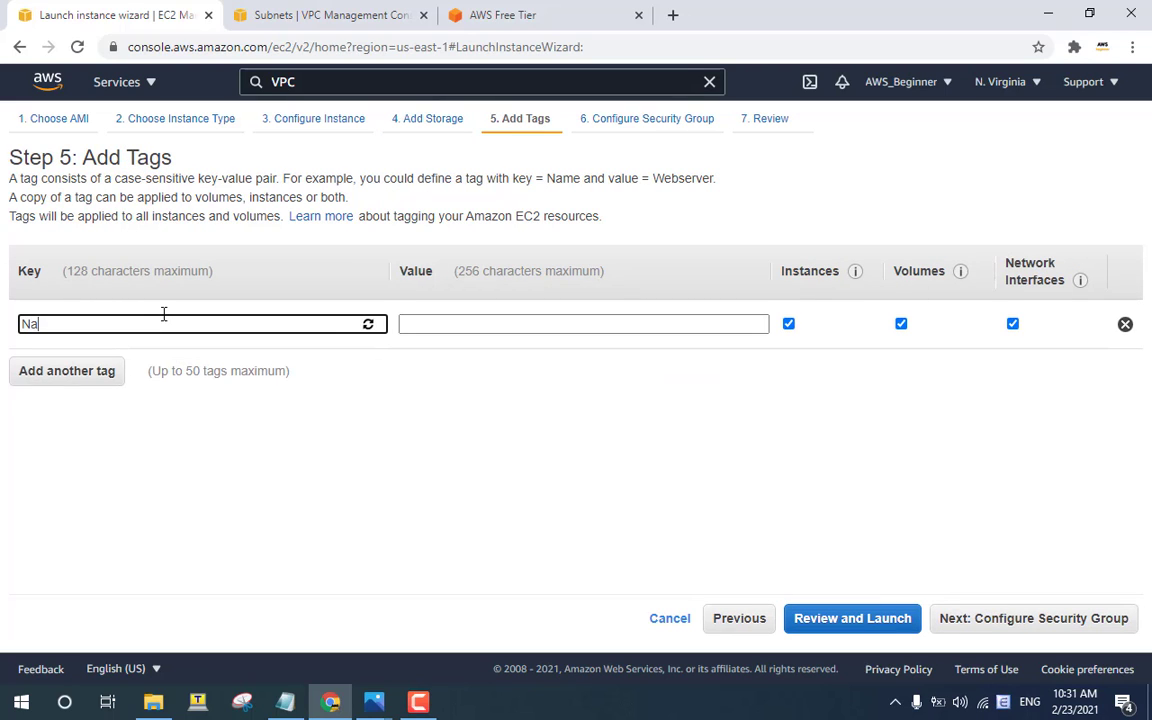
text(me)
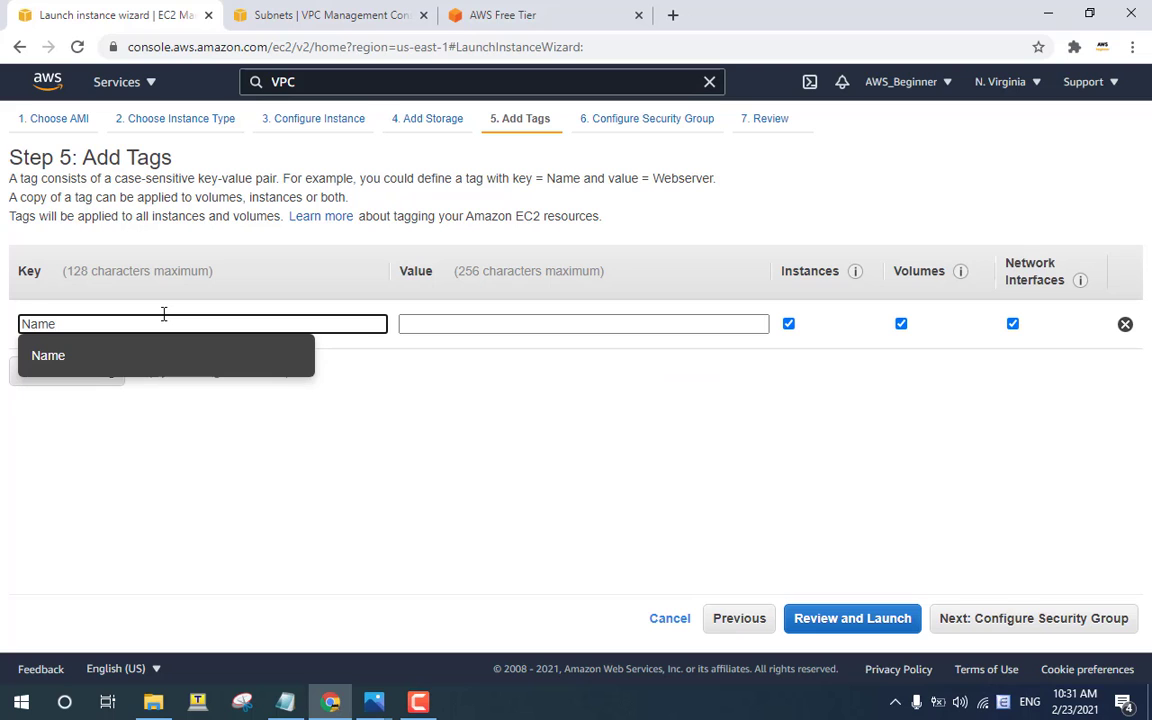
Copy Server_Windows01 from the Notepad notes and enter it as the Name tag's value in the Chrome launch wizard.
click(295, 708)
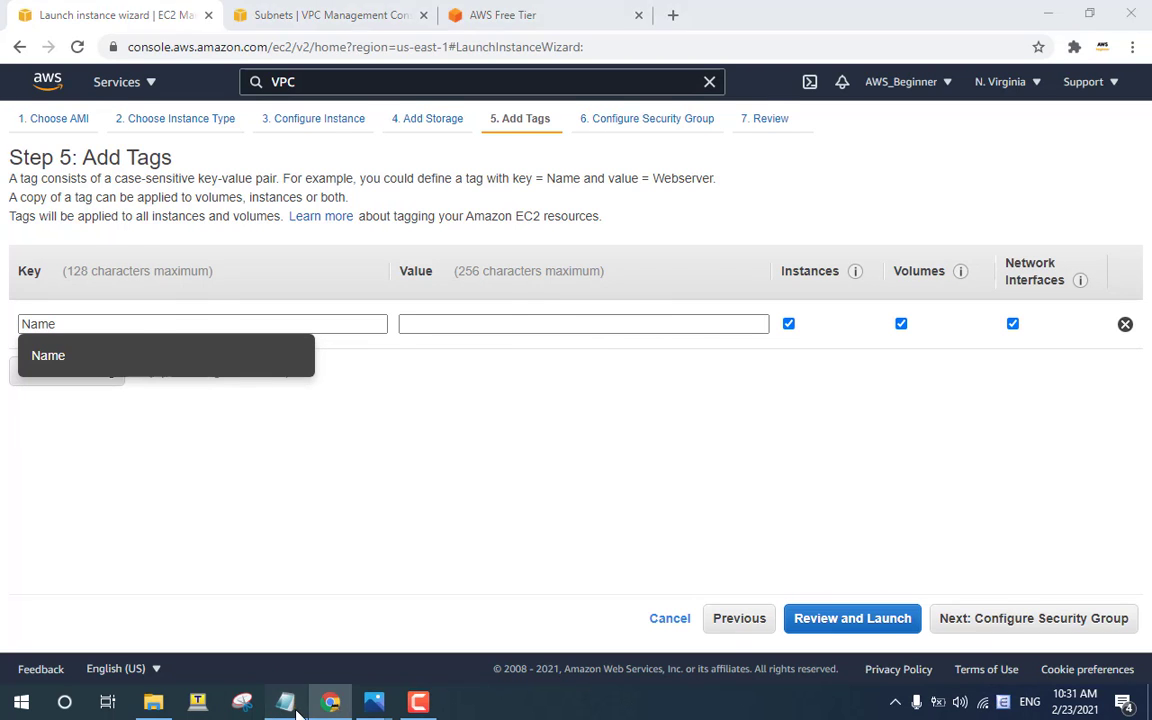
drag(196, 560, 5, 556)
key(ctrl+c)
click(330, 704)
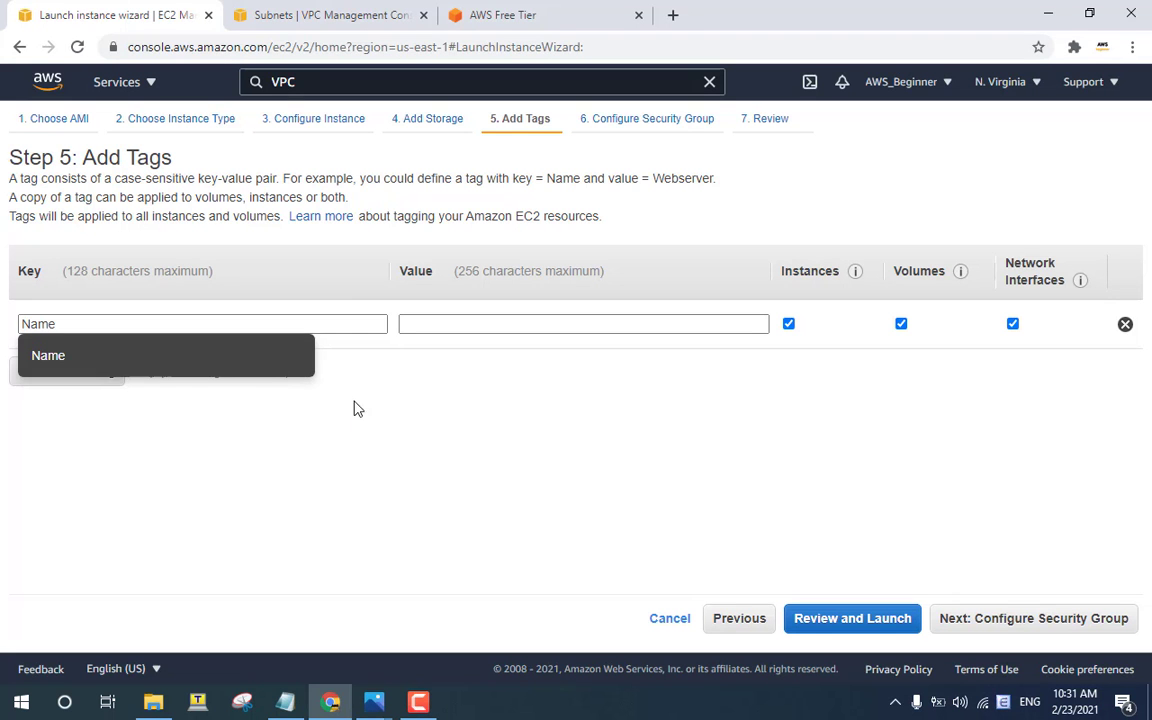
click(255, 362)
click(447, 328)
key(ctrl+v)
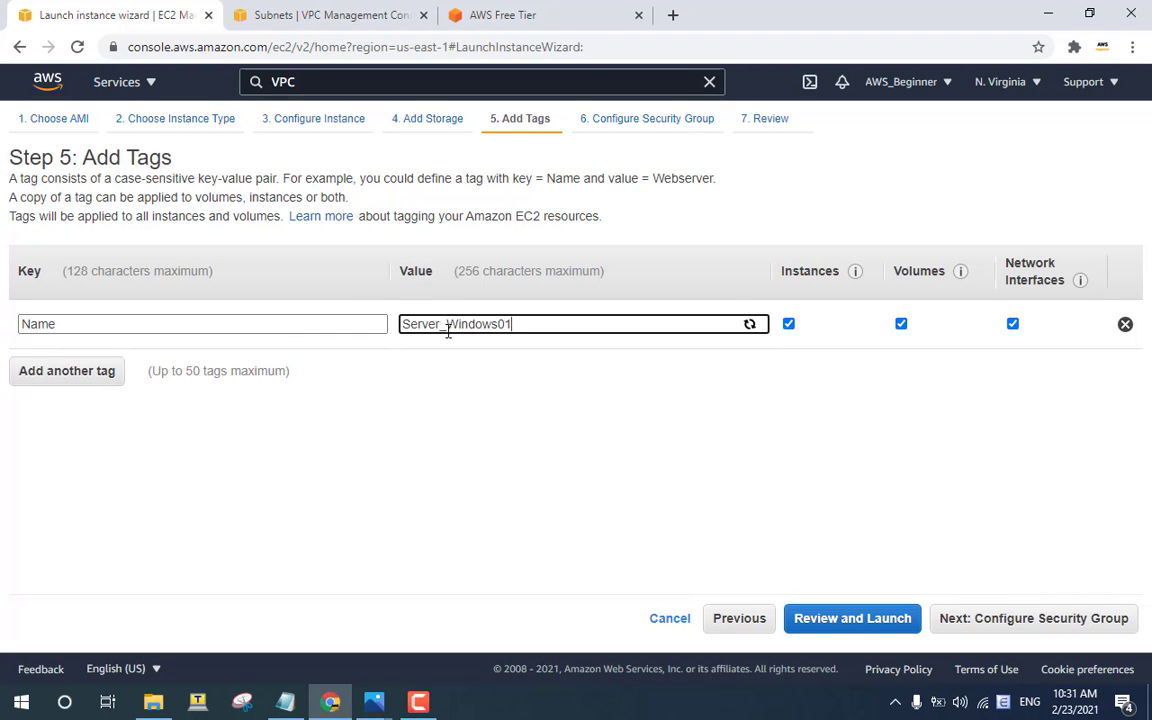
Proceed to the Configure Security Group step, switch to the Notepad notes and copy the security group name allow-remote.
click(1072, 626)
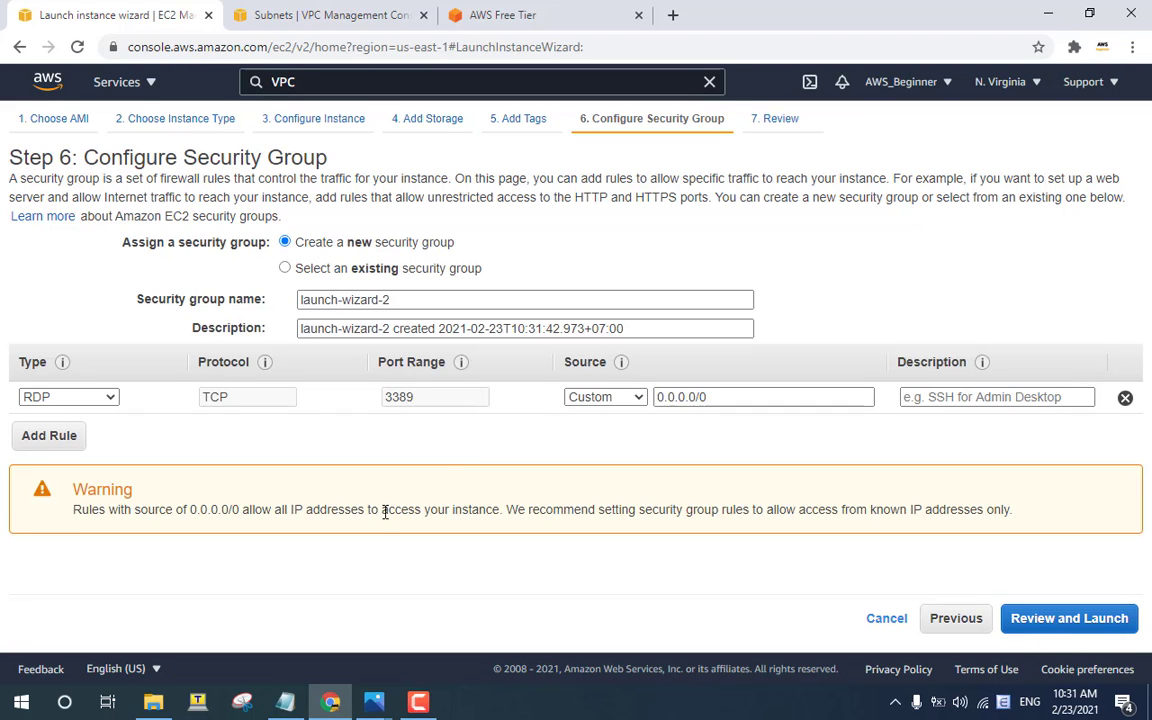
click(285, 702)
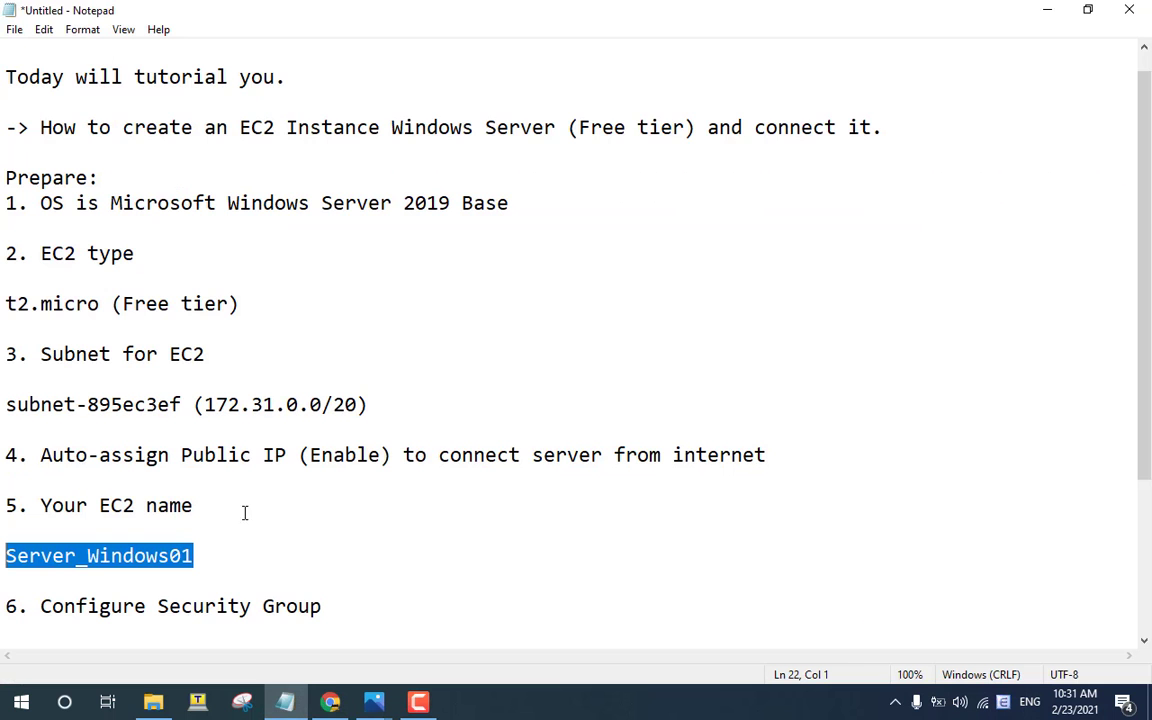
scroll(218, 582, down, 3)
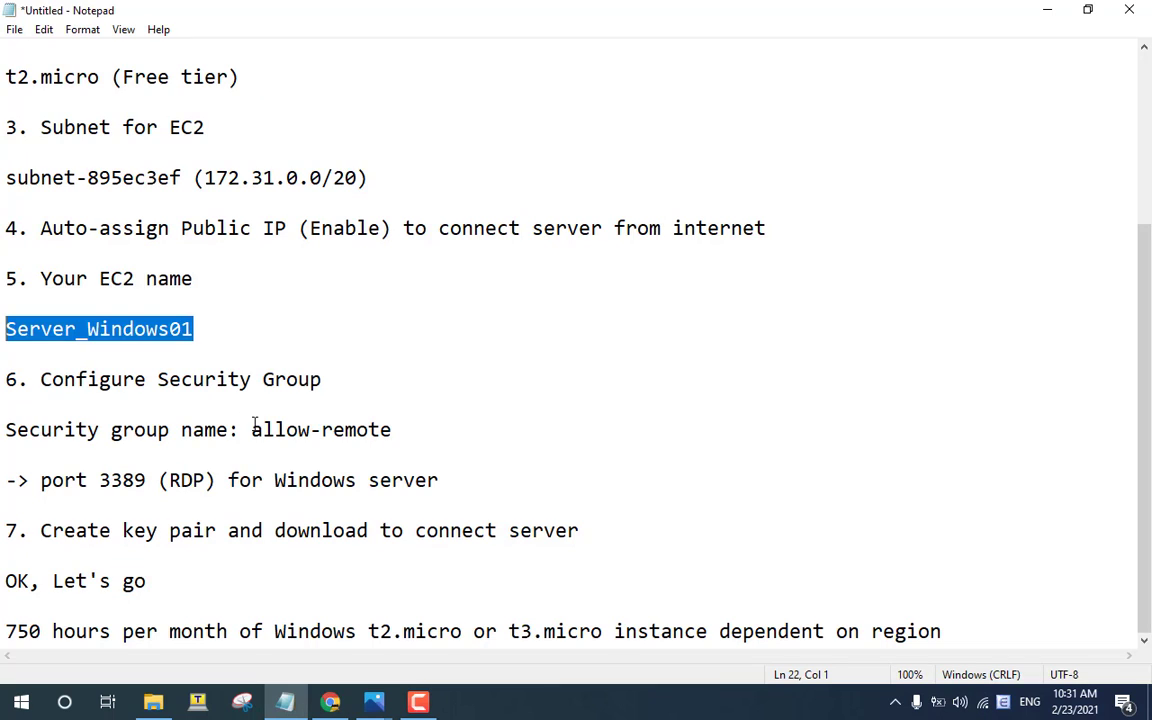
drag(260, 429, 406, 429)
key(Left)
key(Left)
key(Left)
key(Left)
key(Left)
key(Left)
key(Left)
key(Left)
key(Left)
key(Left)
key(Left)
key(Left)
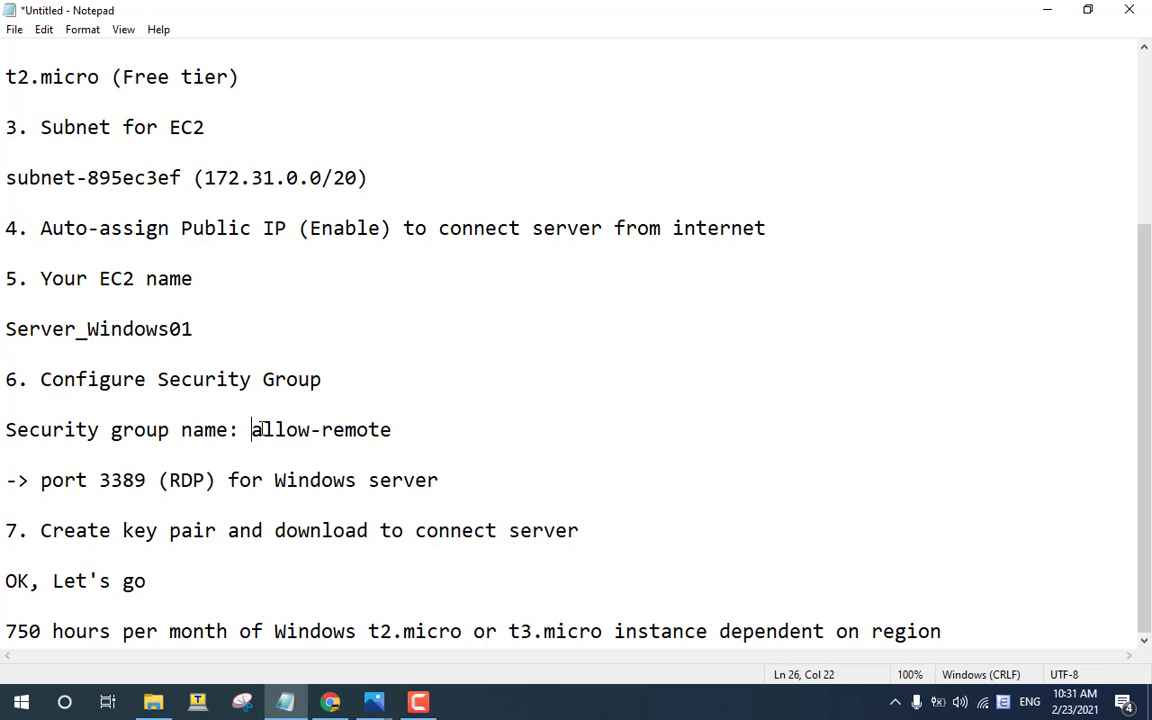
key(shift+End)
key(ctrl+c)
Back in the Chrome launch wizard, name the security group allow-remote and set its description to "Demo allow-remote from Internet".
click(330, 702)
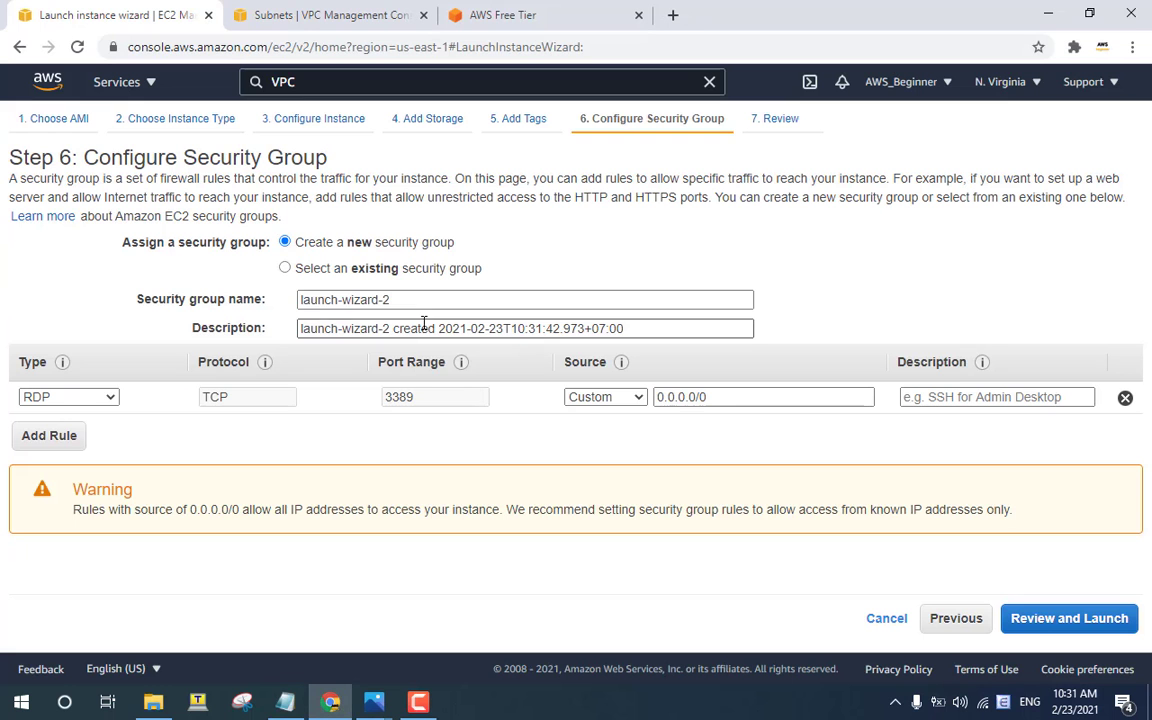
click(408, 302)
drag(408, 302, 297, 299)
key(ctrl+v)
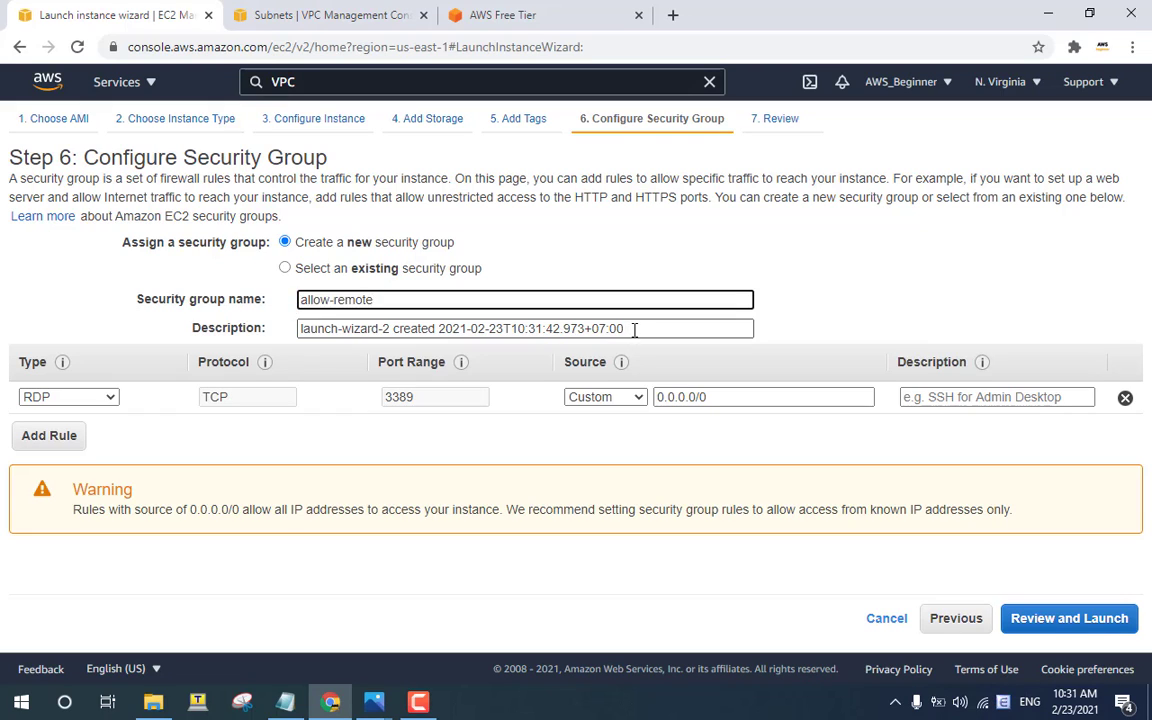
drag(634, 331, 235, 328)
text(De)
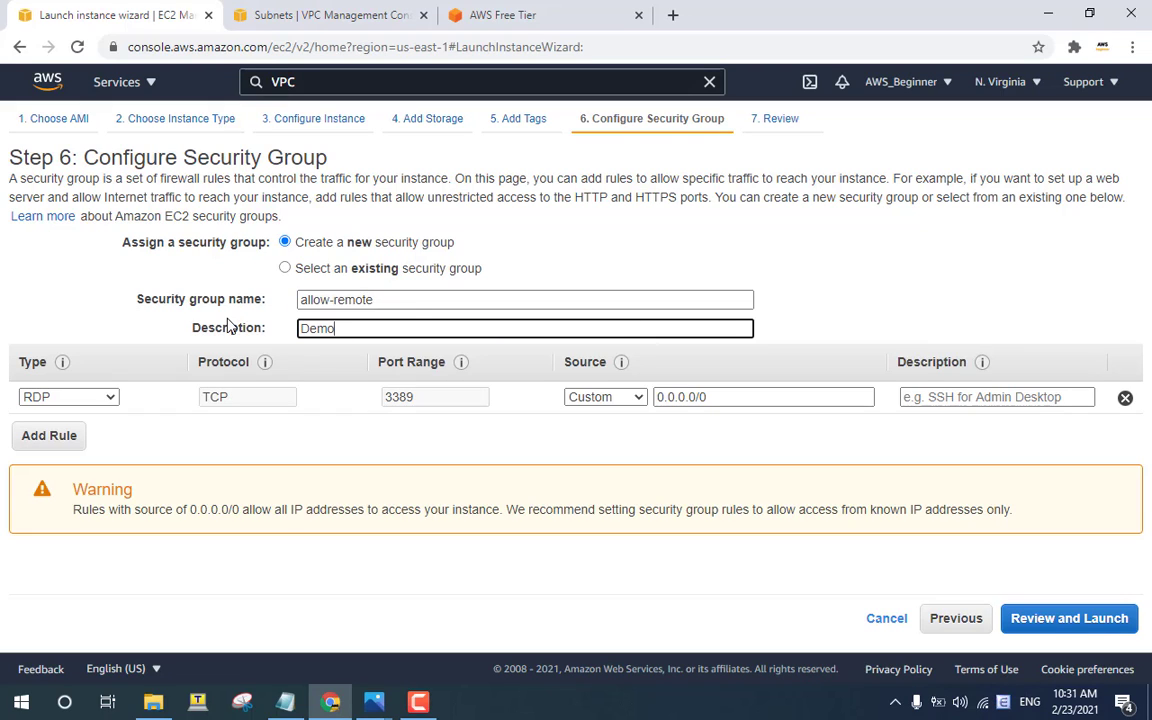
text(mo)
key(ctrl+v)
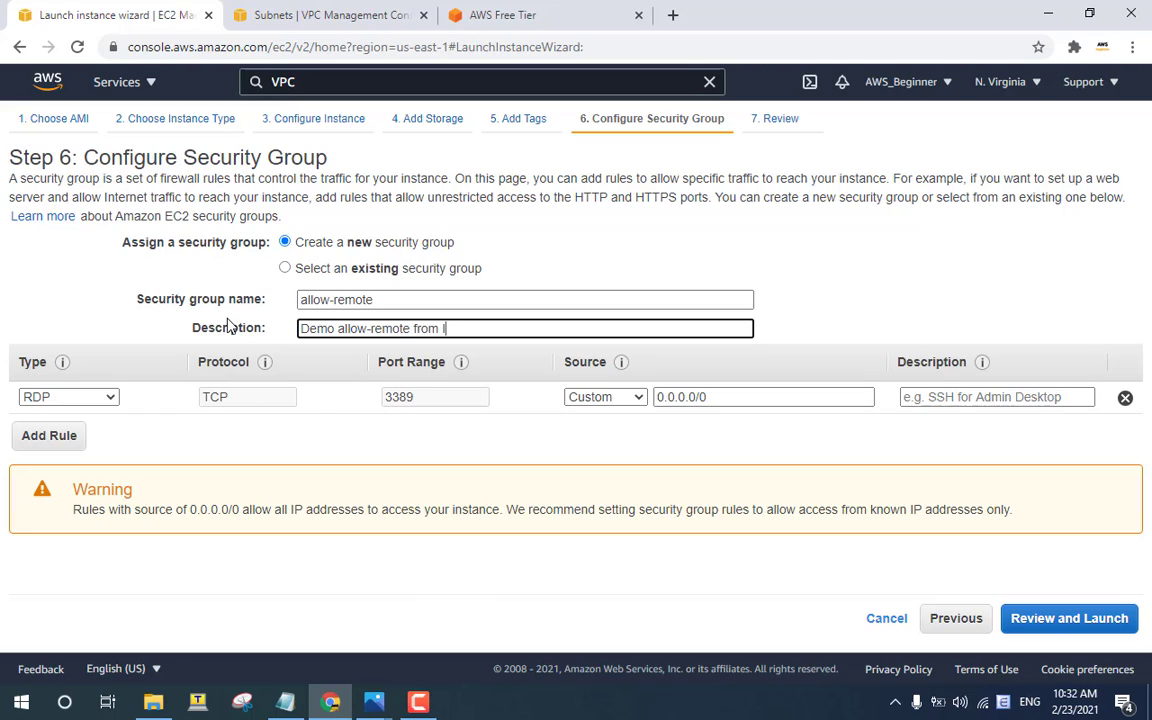
text(from Internet)
Examine the RDP rule's port range and source, and read the warning about open IP access.
drag(448, 397, 360, 397)
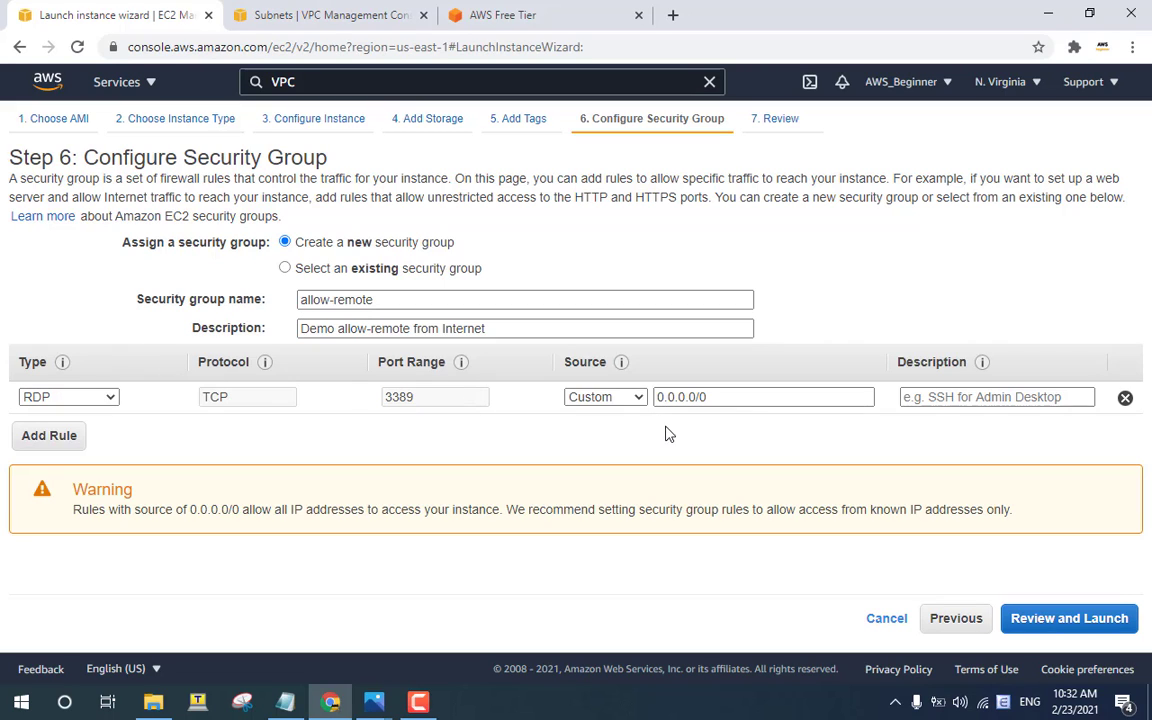
drag(710, 397, 655, 405)
click(535, 447)
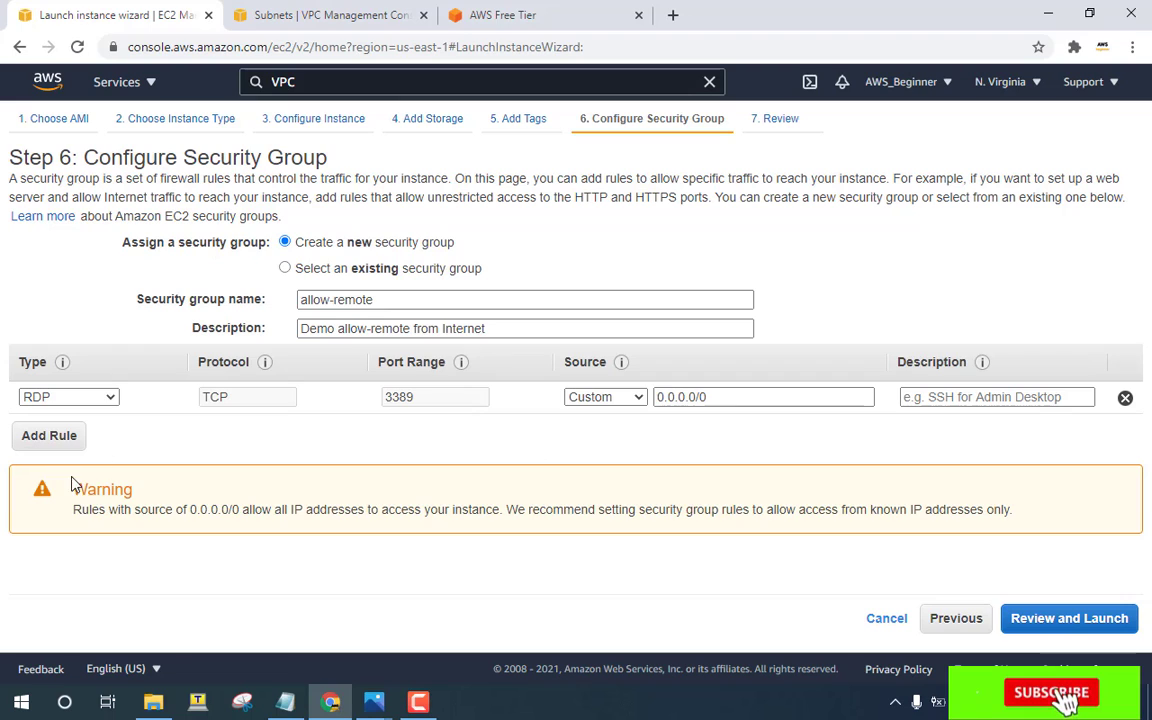
drag(76, 487, 1015, 509)
click(525, 508)
click(988, 508)
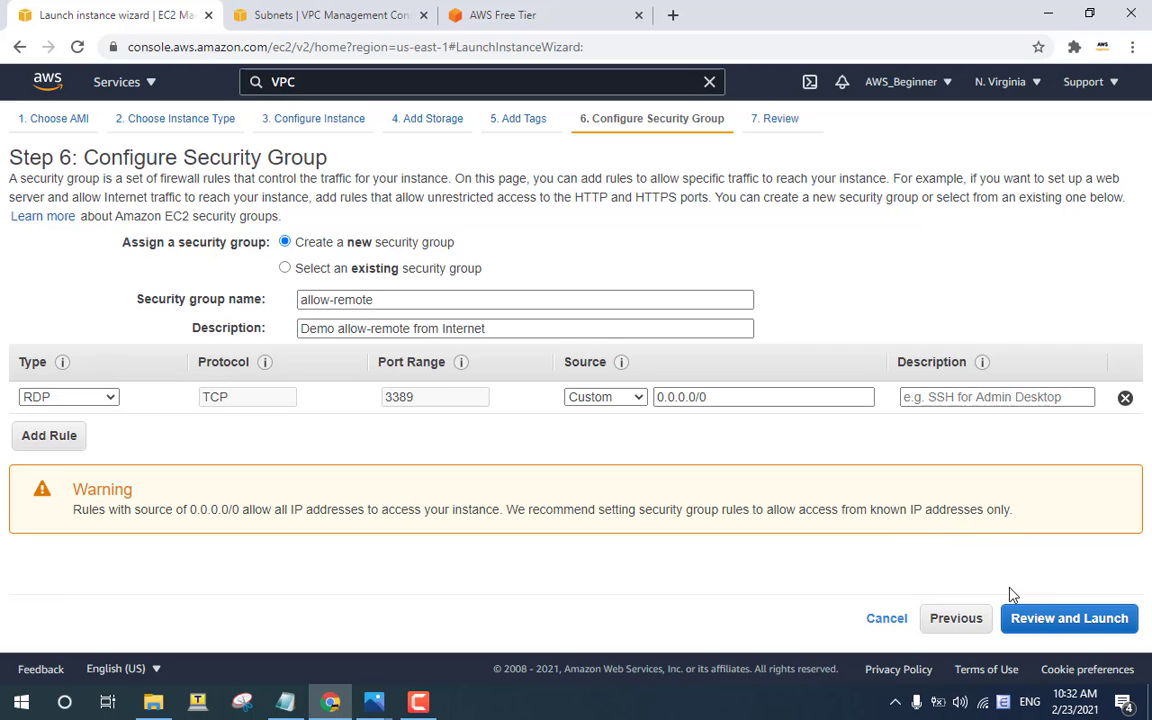
Proceed to Review Instance Launch and check the AMI, instance type and security group sections.
click(1057, 620)
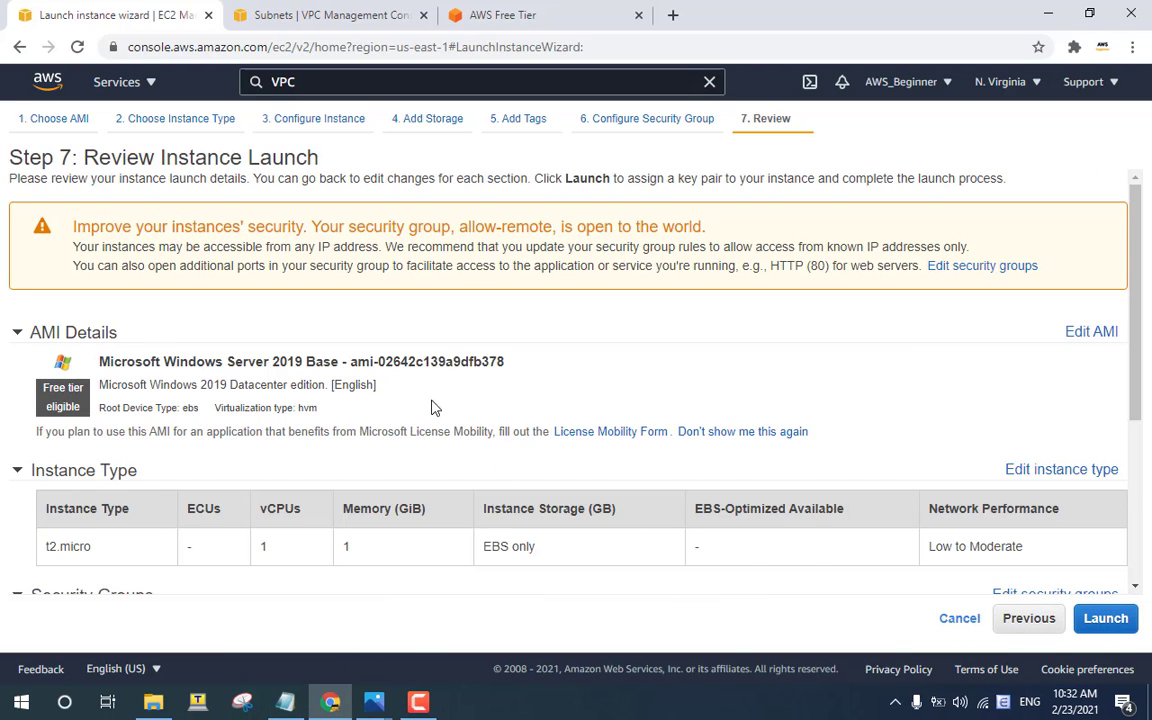
scroll(440, 412, down, 3)
scroll(445, 416, down, 2)
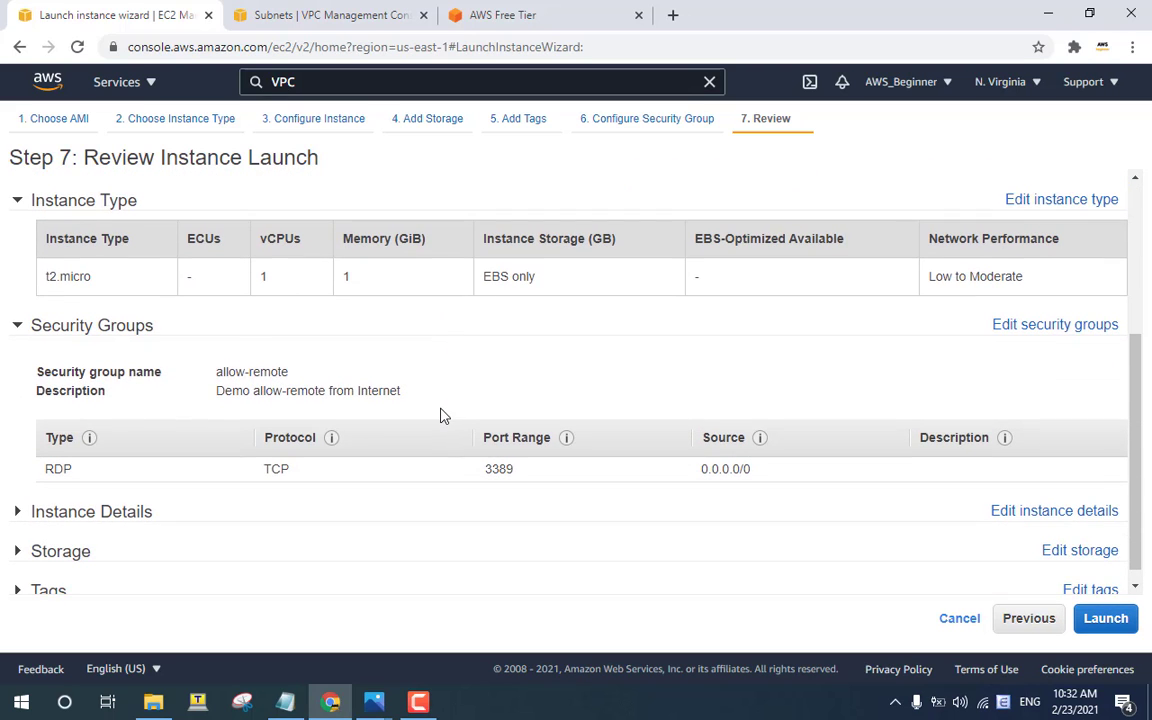
scroll(444, 416, down, 1)
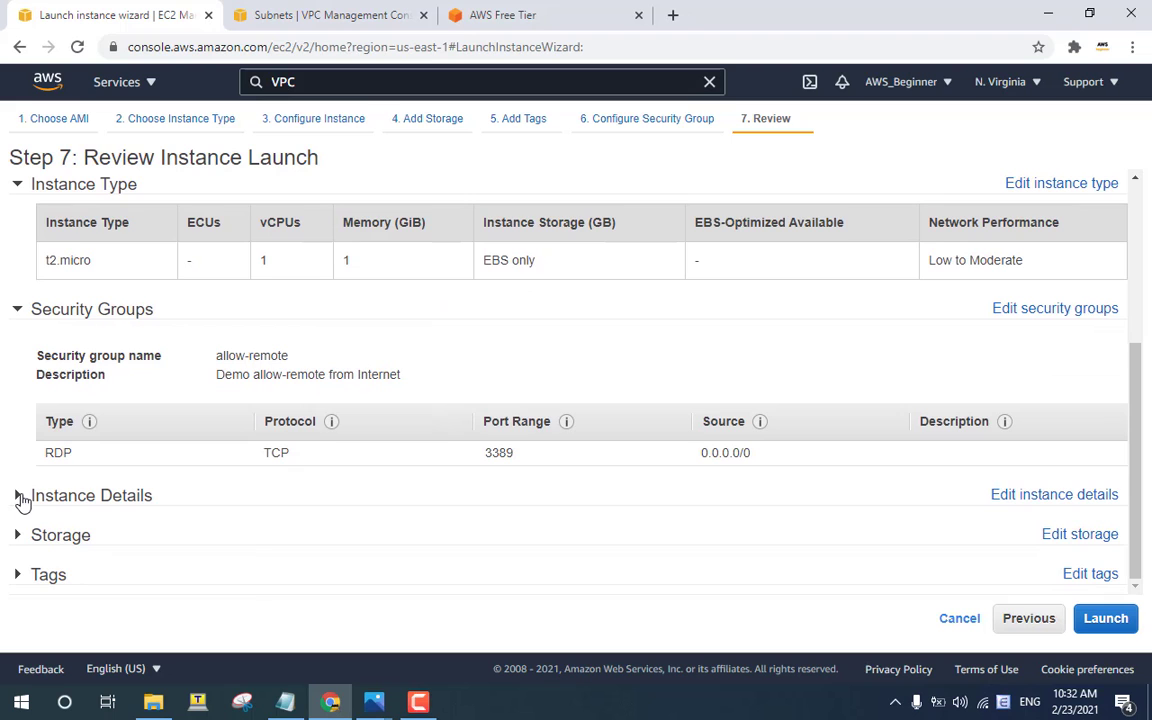
Expand the Instance Details, Storage and Tags sections of the launch review and check their settings.
click(28, 499)
scroll(40, 503, down, 3)
scroll(43, 503, down, 5)
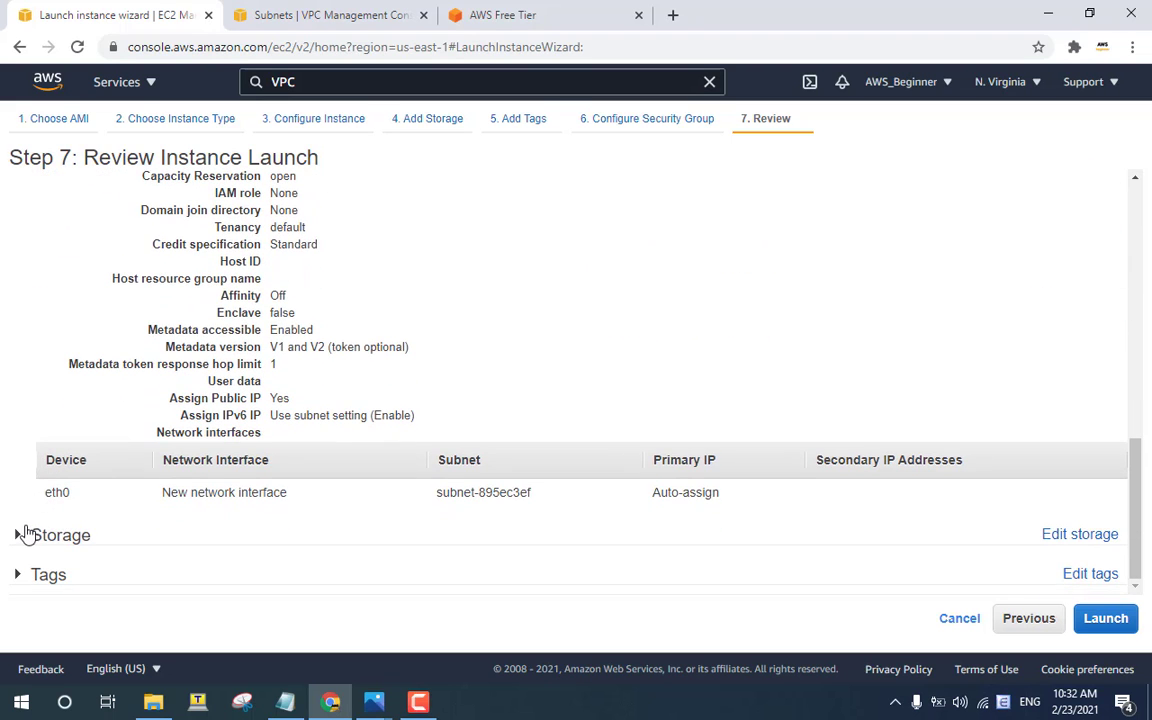
click(20, 534)
scroll(24, 540, down, 2)
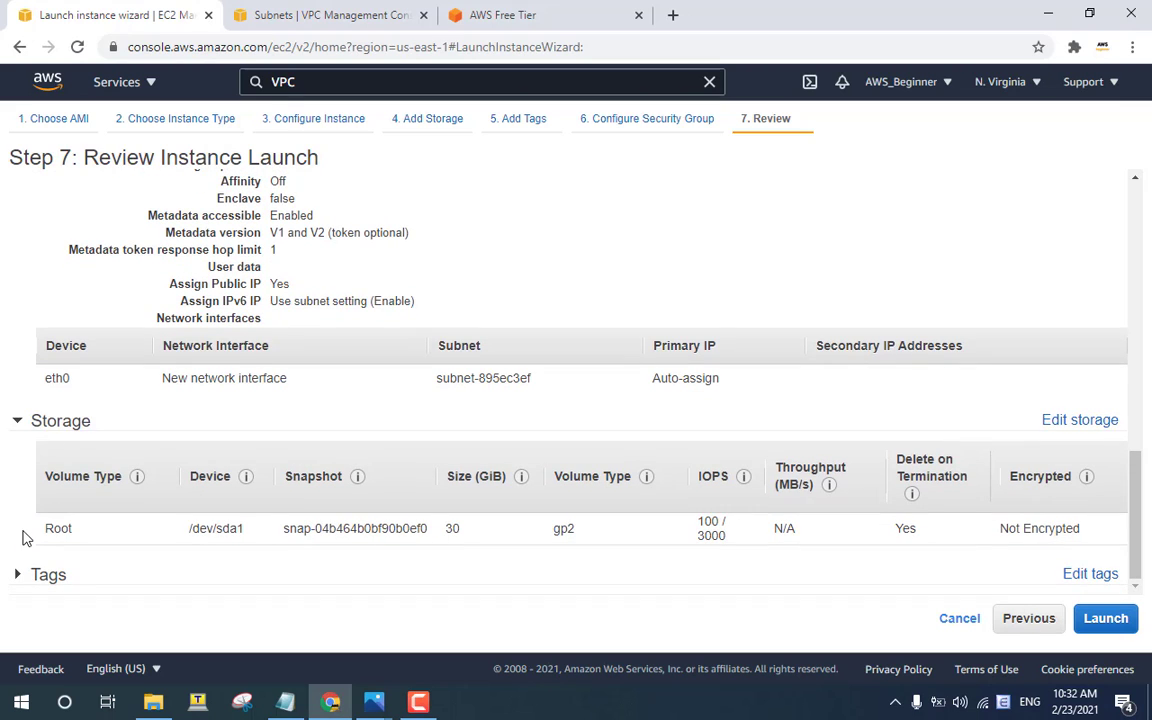
click(14, 576)
scroll(22, 565, down, 2)
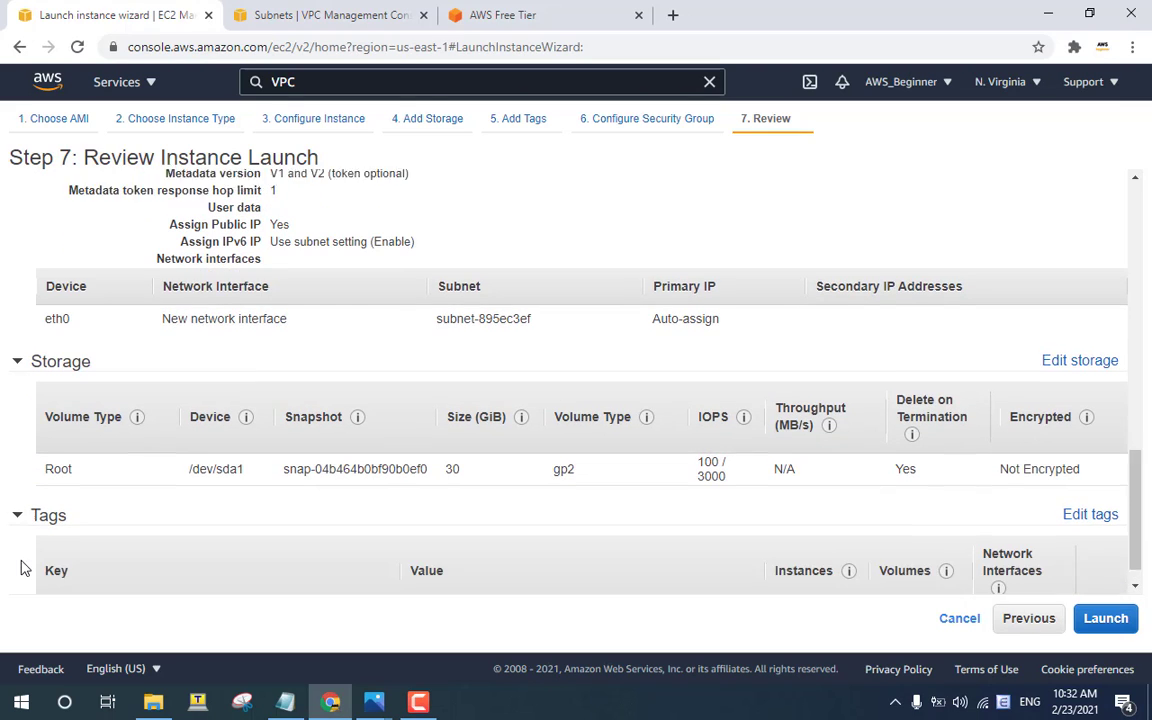
scroll(28, 558, up, 5)
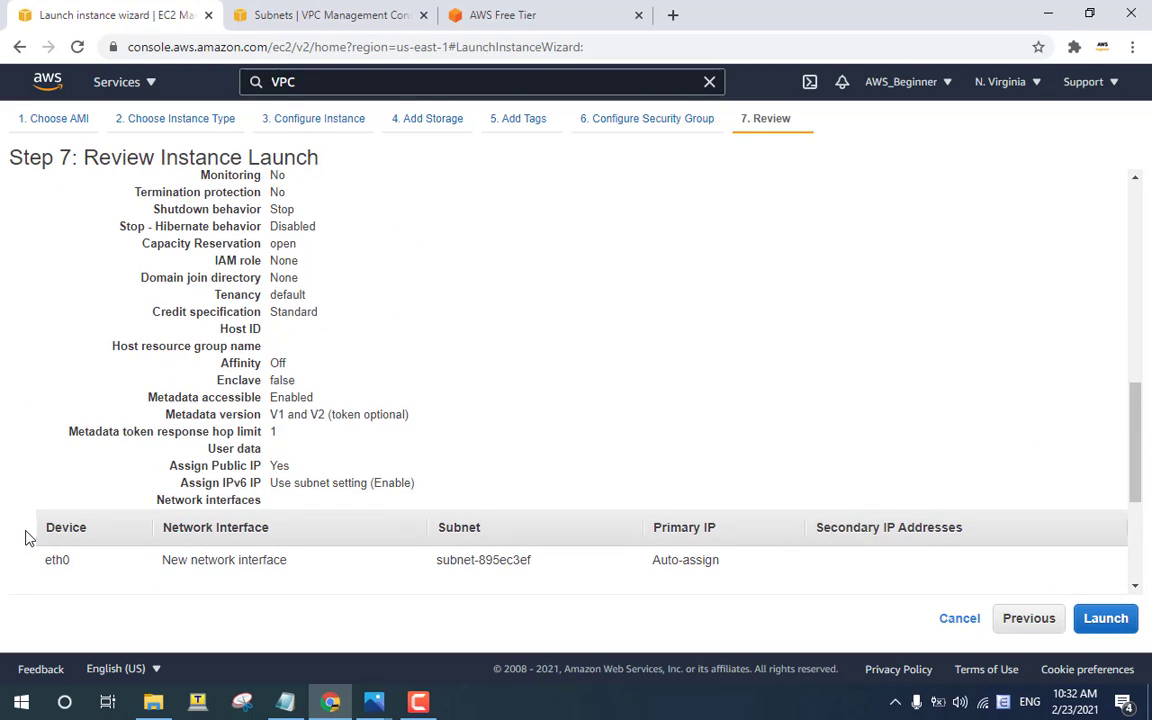
scroll(28, 535, up, 1)
scroll(28, 535, down, 2)
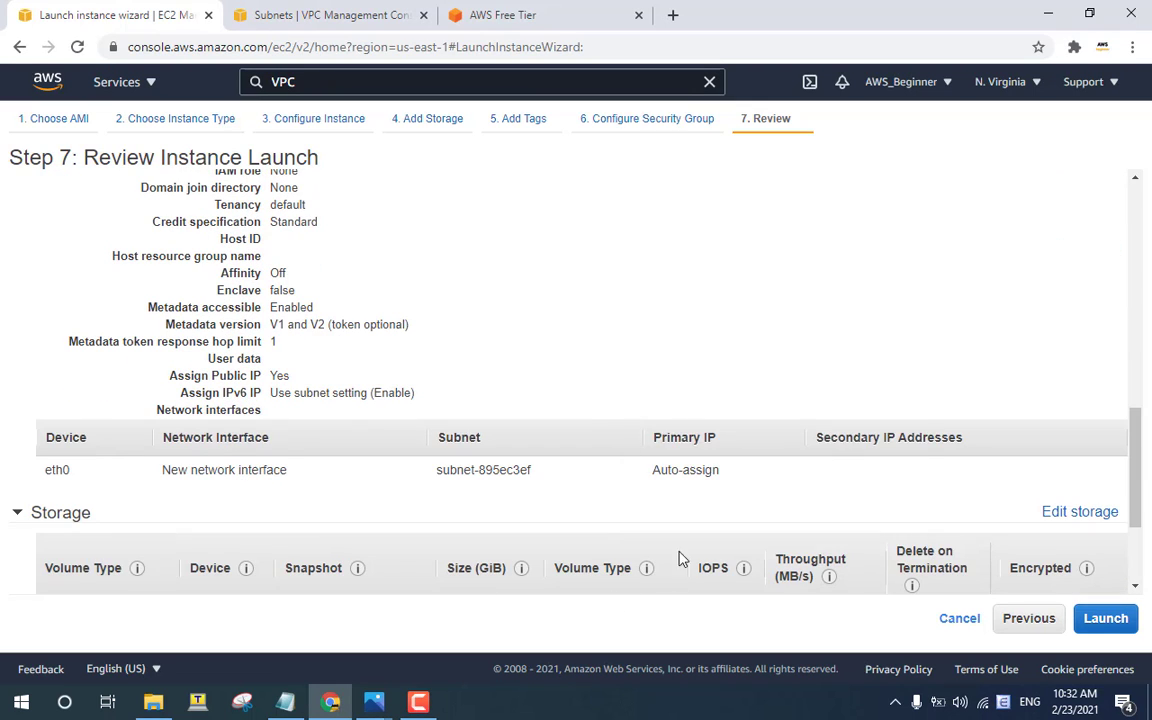
Check the network interface and instance details in the launch review, and look over the AMI and instance type sections again.
mouse_move(646, 567)
drag(719, 470, 654, 470)
click(663, 352)
scroll(645, 360, up, 3)
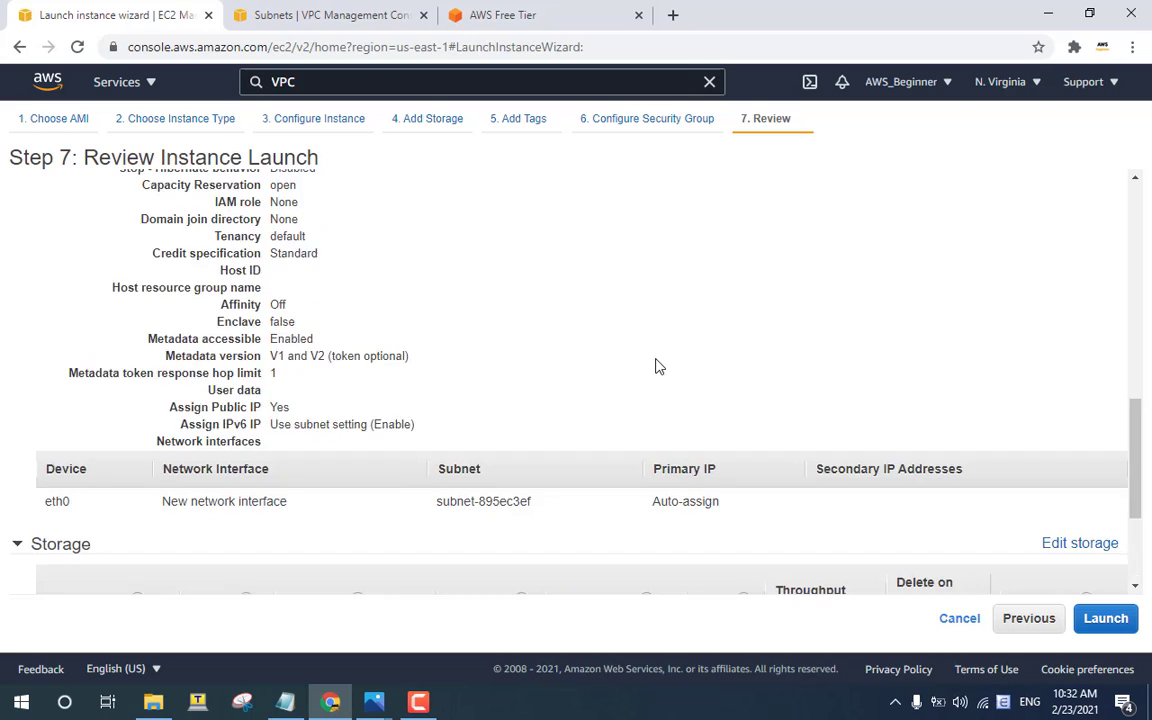
scroll(642, 361, up, 3)
scroll(634, 368, down, 2)
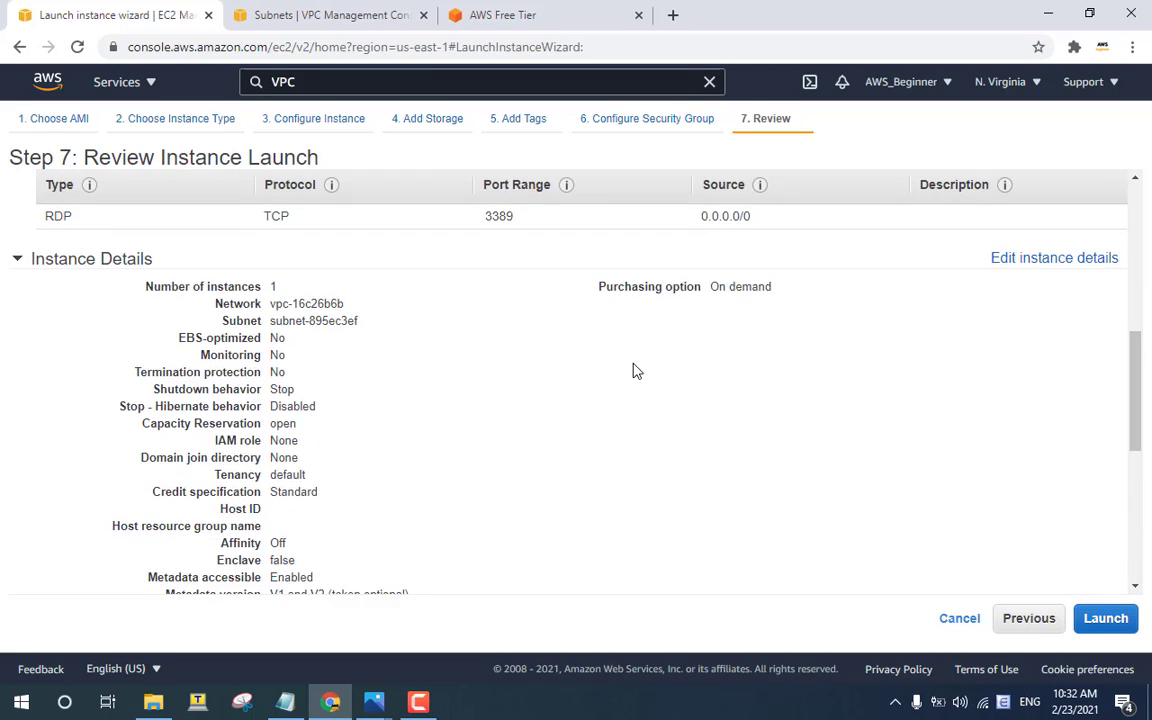
scroll(630, 367, up, 3)
scroll(618, 352, up, 3)
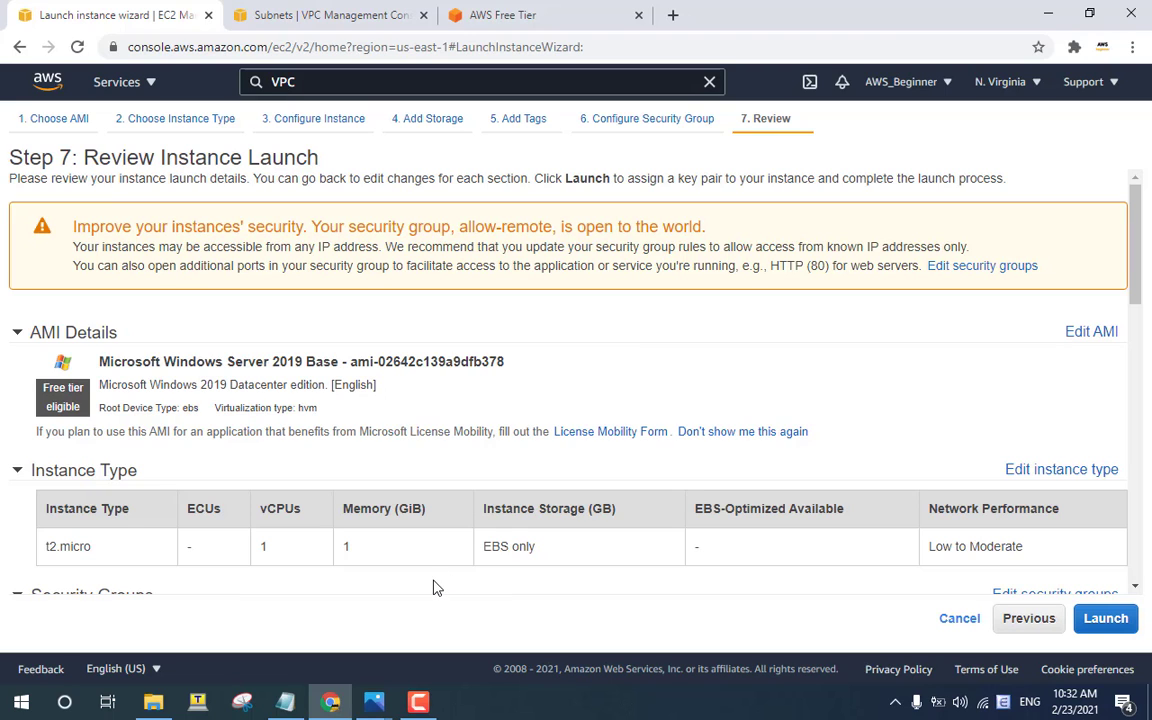
Switch to the Notepad notes and add the line "Ok Launch" below the 750 hours per month note.
click(285, 702)
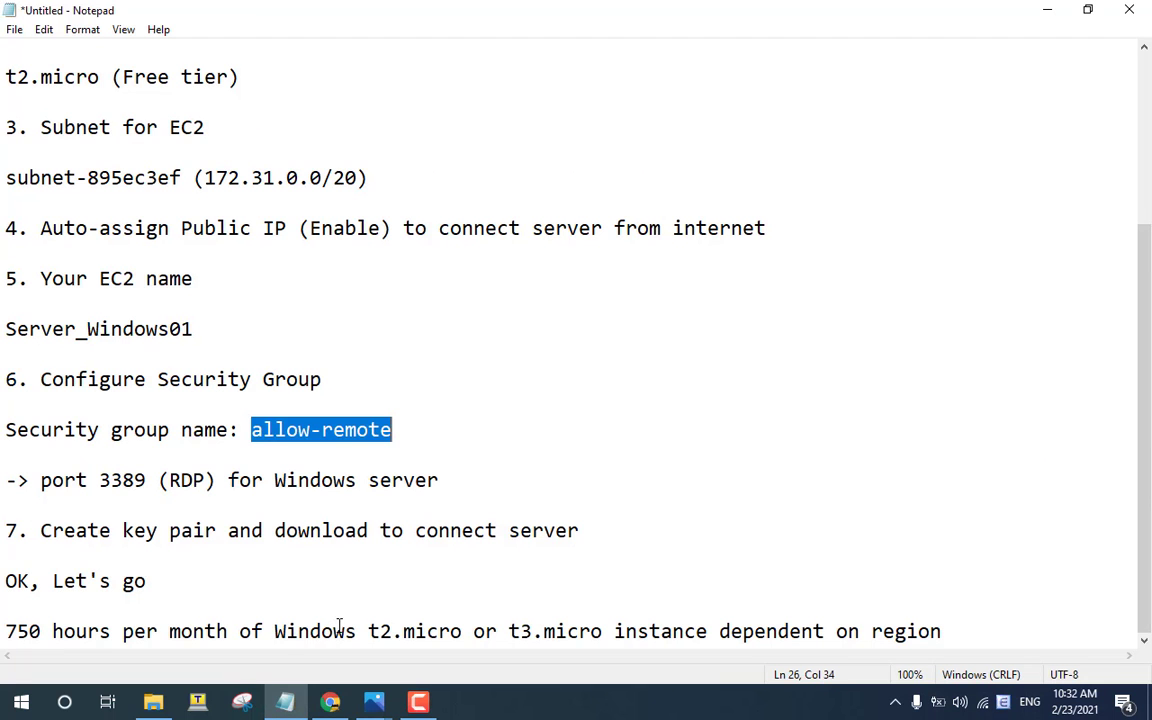
click(977, 627)
key(Return)
key(Return)
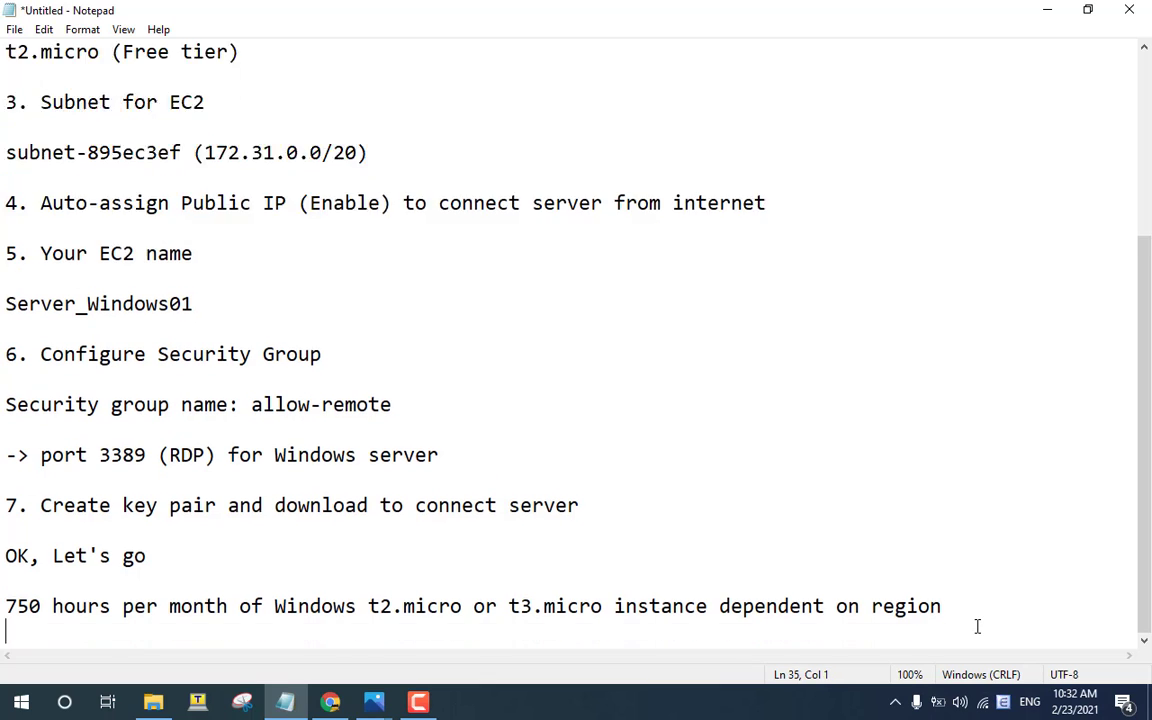
text(Ok)
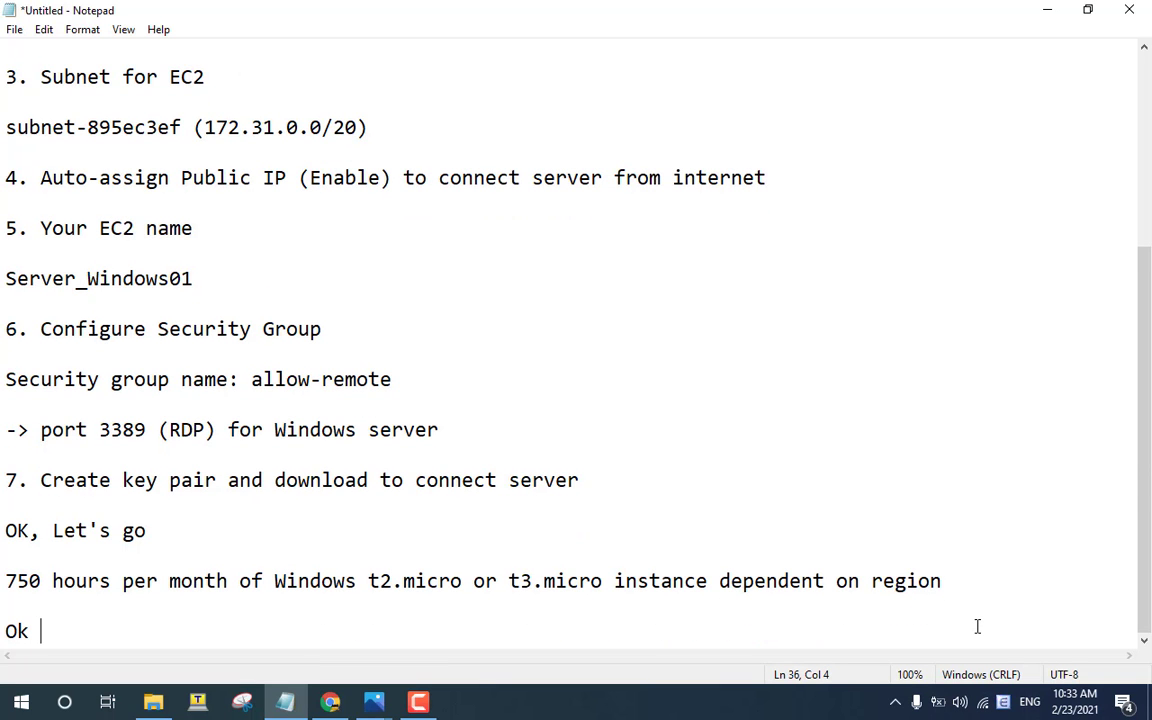
text( Lau)
text(nch)
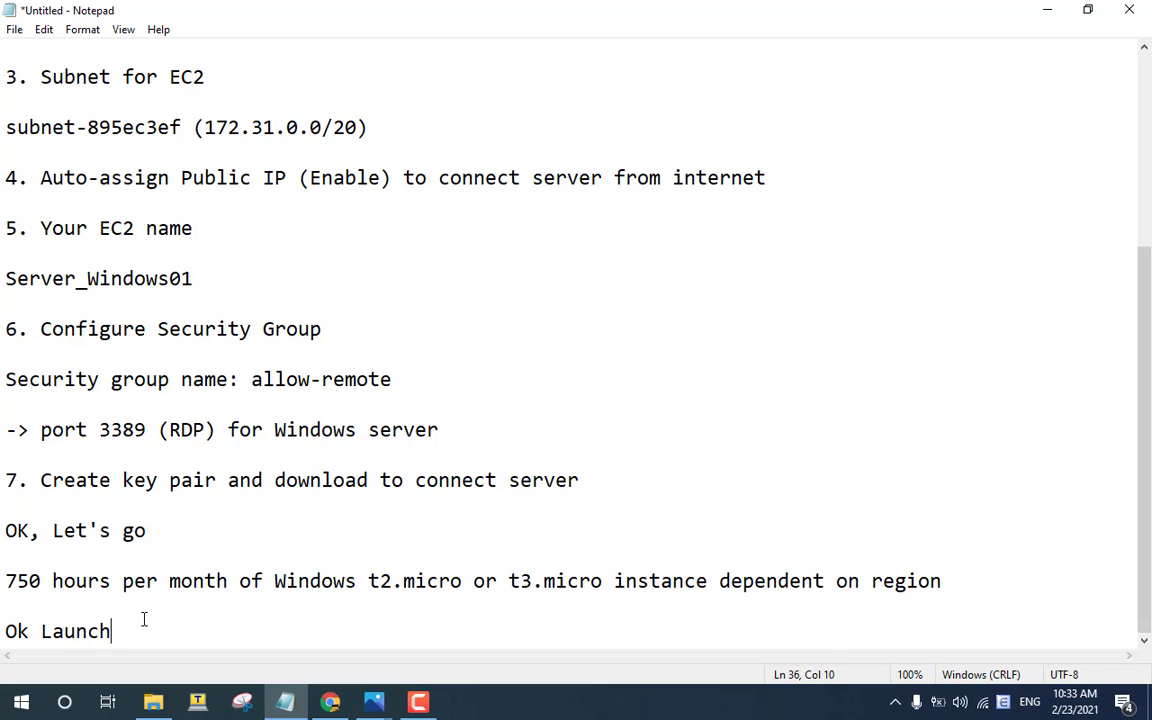
Switch back to the Chrome launch wizard, start the launch and choose to create a new key pair.
click(332, 705)
click(1105, 619)
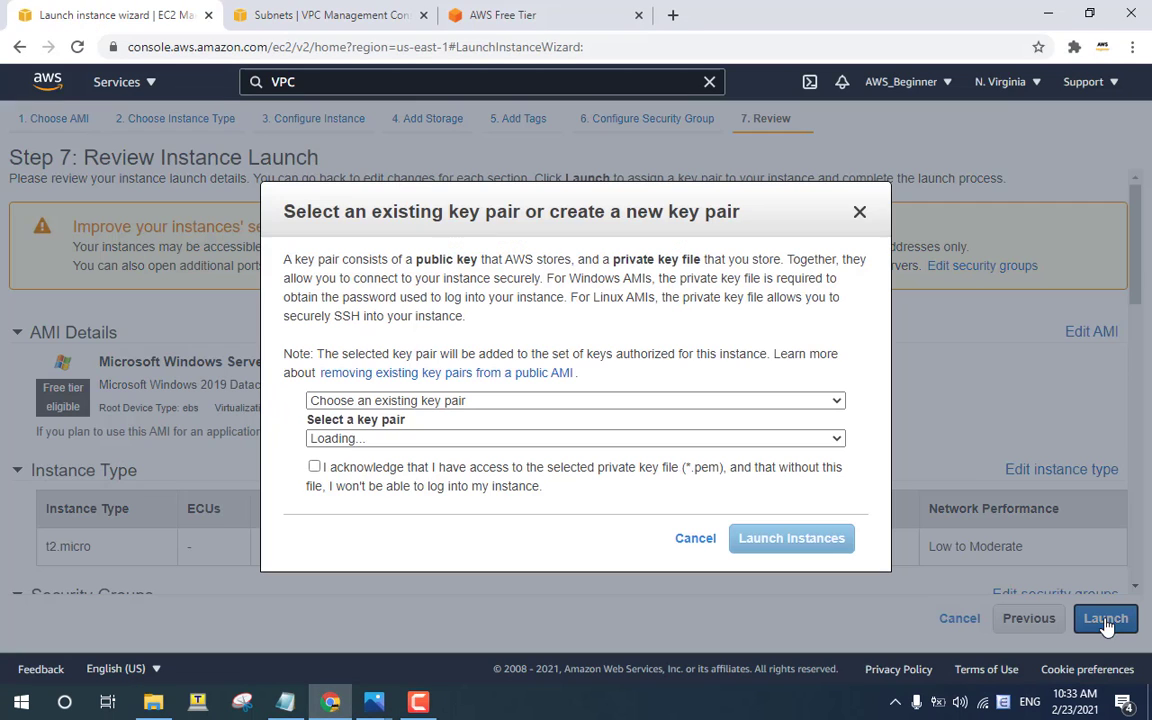
click(440, 400)
click(432, 432)
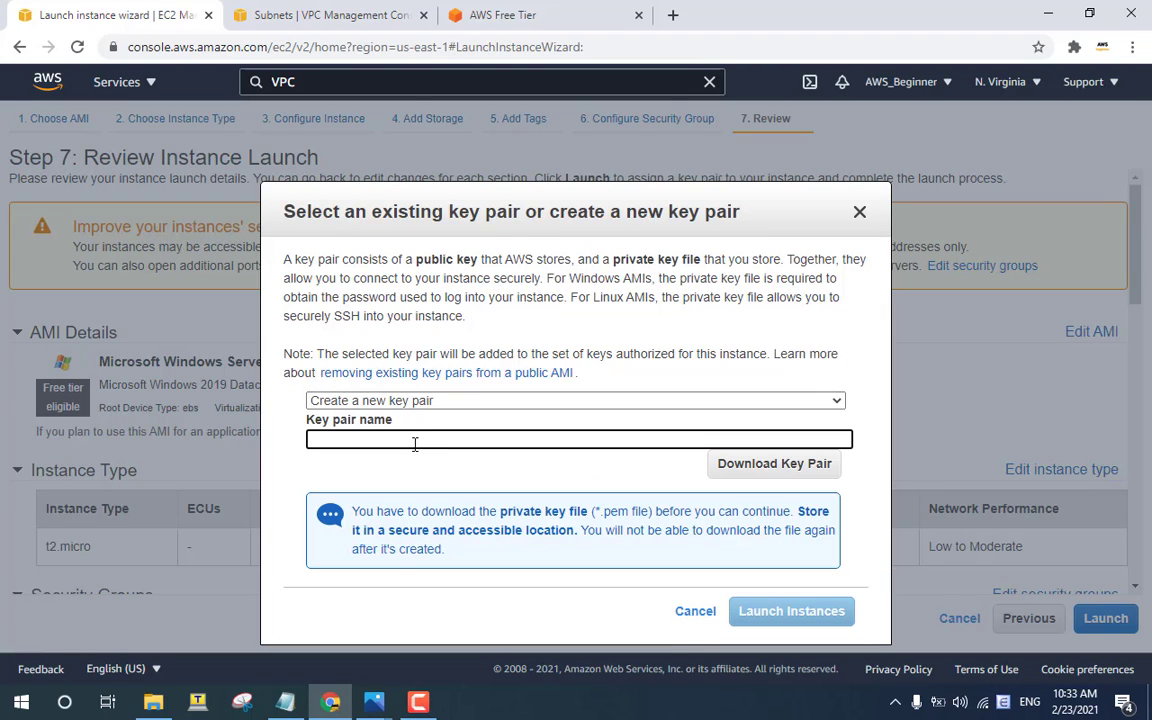
Look at the option for choosing an existing key pair, and return to creating a new key pair.
click(470, 402)
click(474, 417)
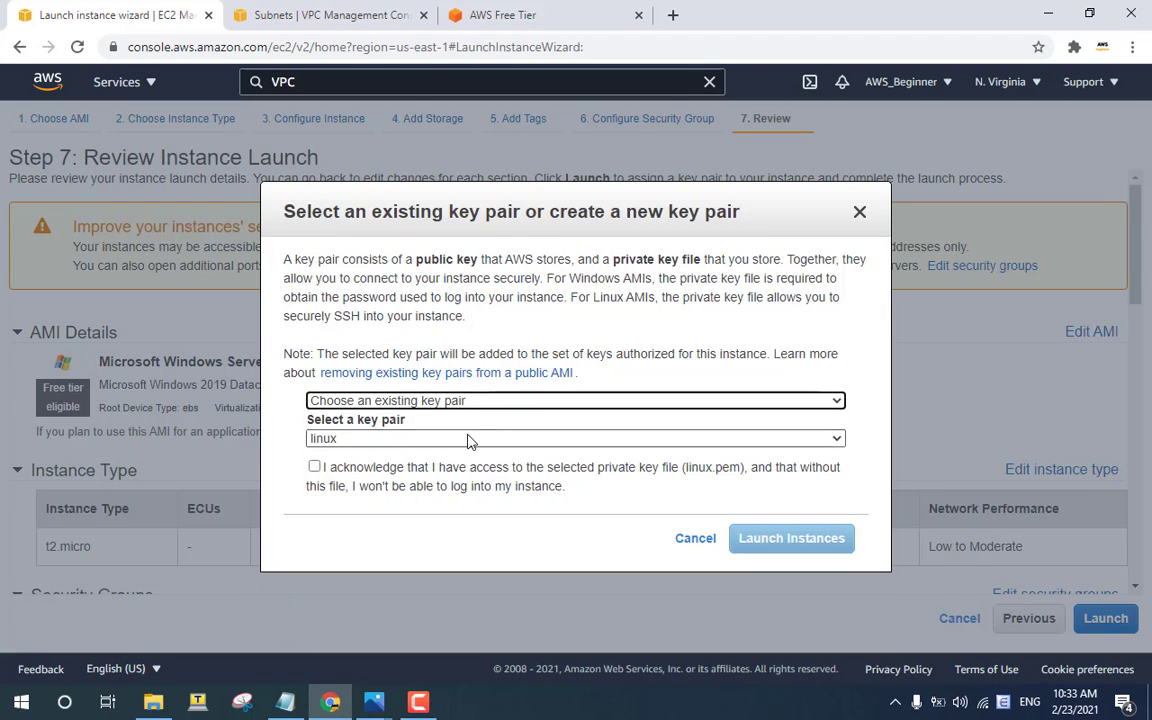
click(470, 441)
click(440, 400)
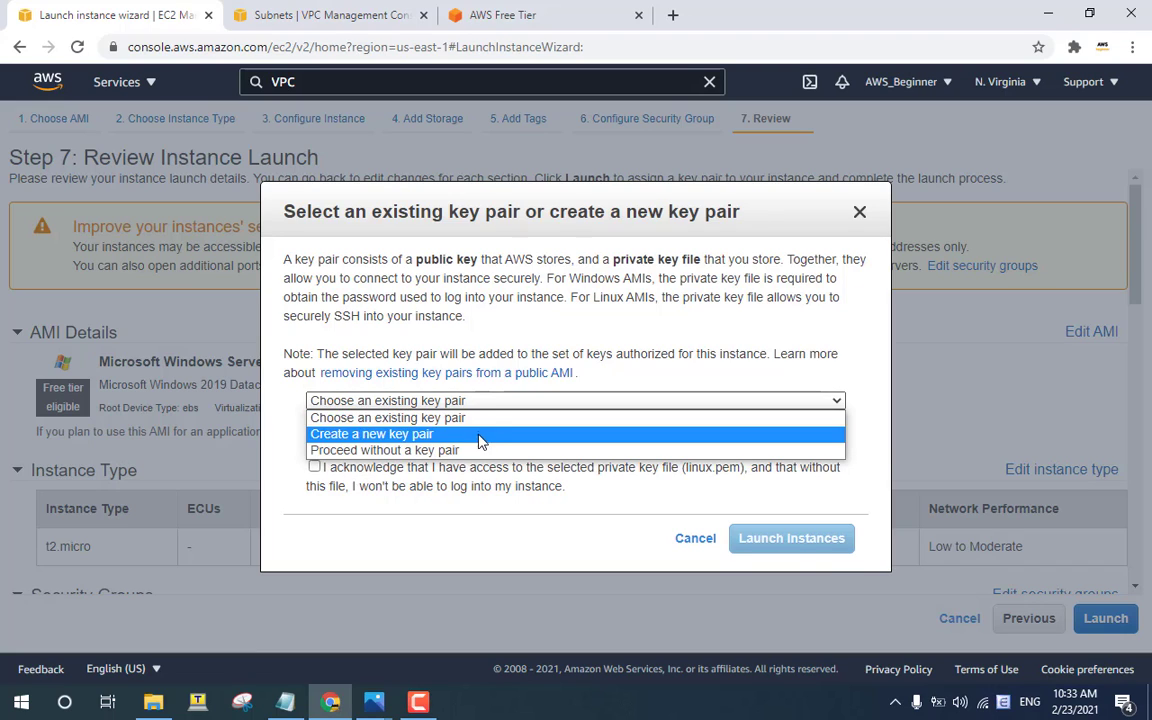
click(479, 436)
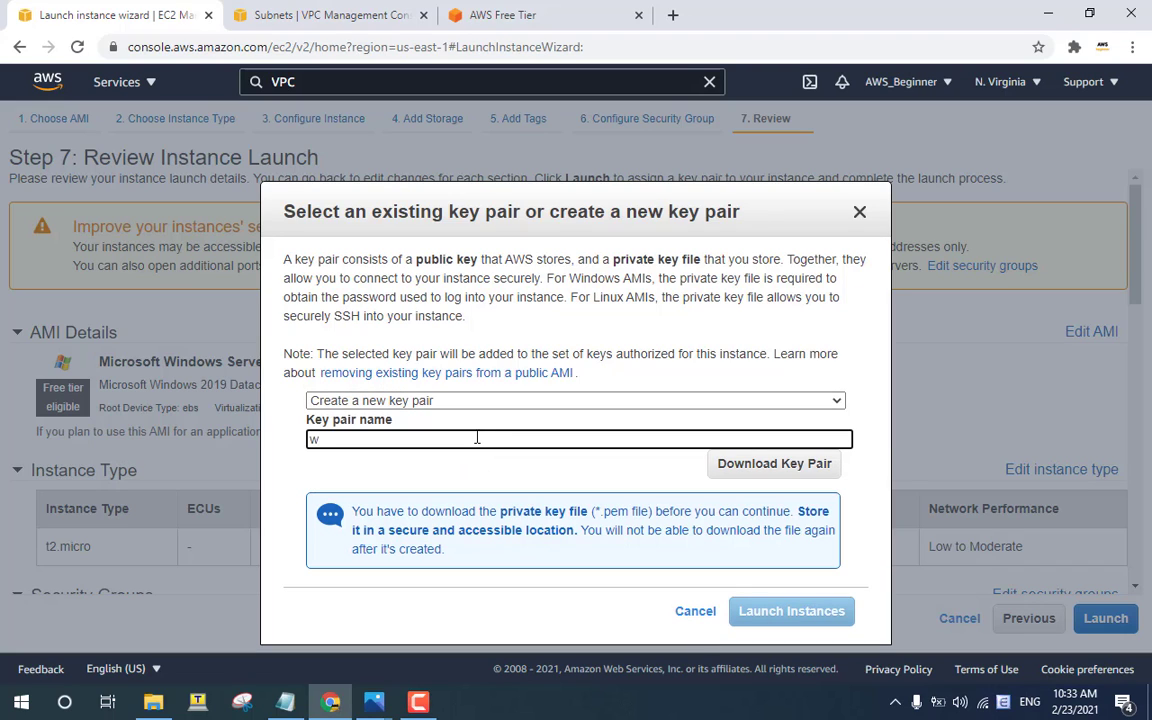
Name the key pair windows-server, check the key pair item in the Notepad notes and download the key pair in Chrome.
text(wid)
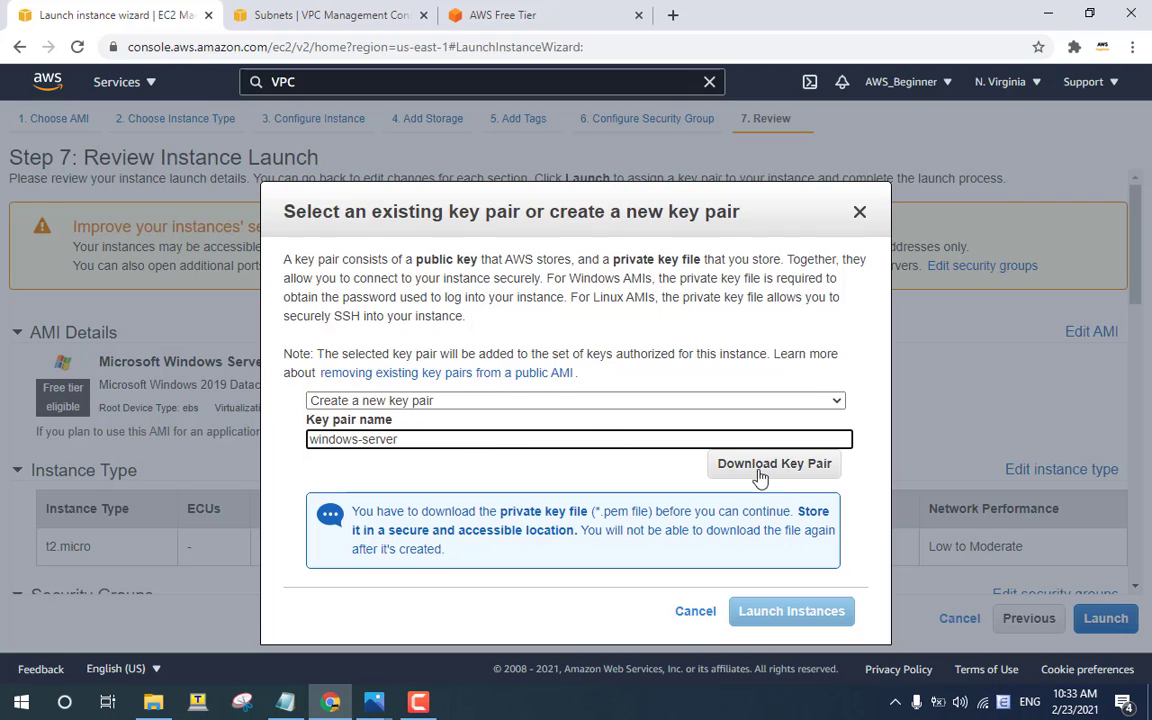
click(285, 702)
drag(611, 490, 3, 482)
click(87, 482)
click(343, 705)
click(771, 466)
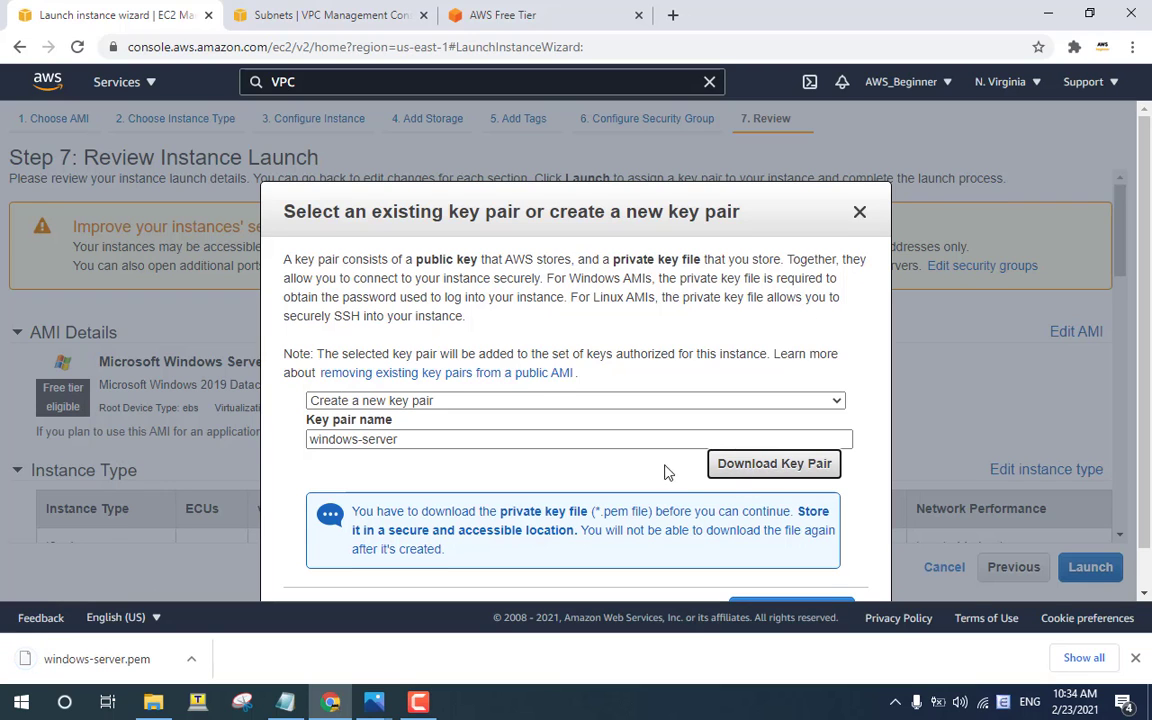
Launch the instance, read the launch status and open the list of EC2 instances.
scroll(690, 495, down, 1)
click(761, 569)
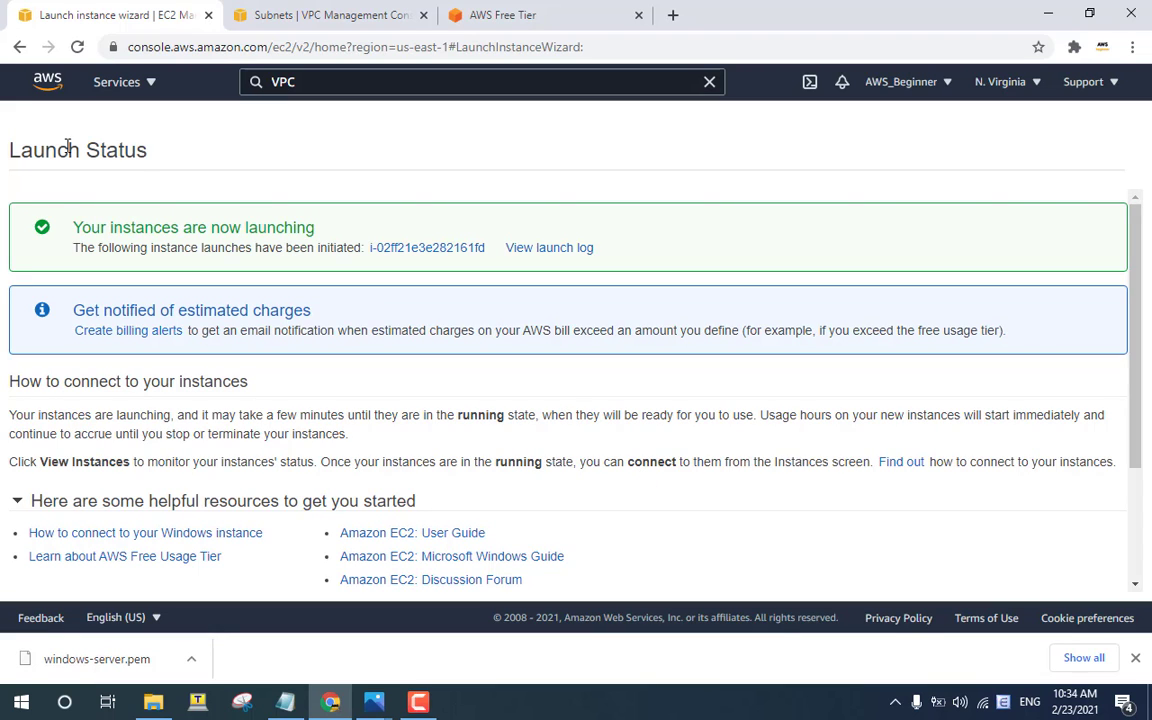
drag(317, 227, 101, 227)
click(184, 225)
scroll(206, 226, down, 3)
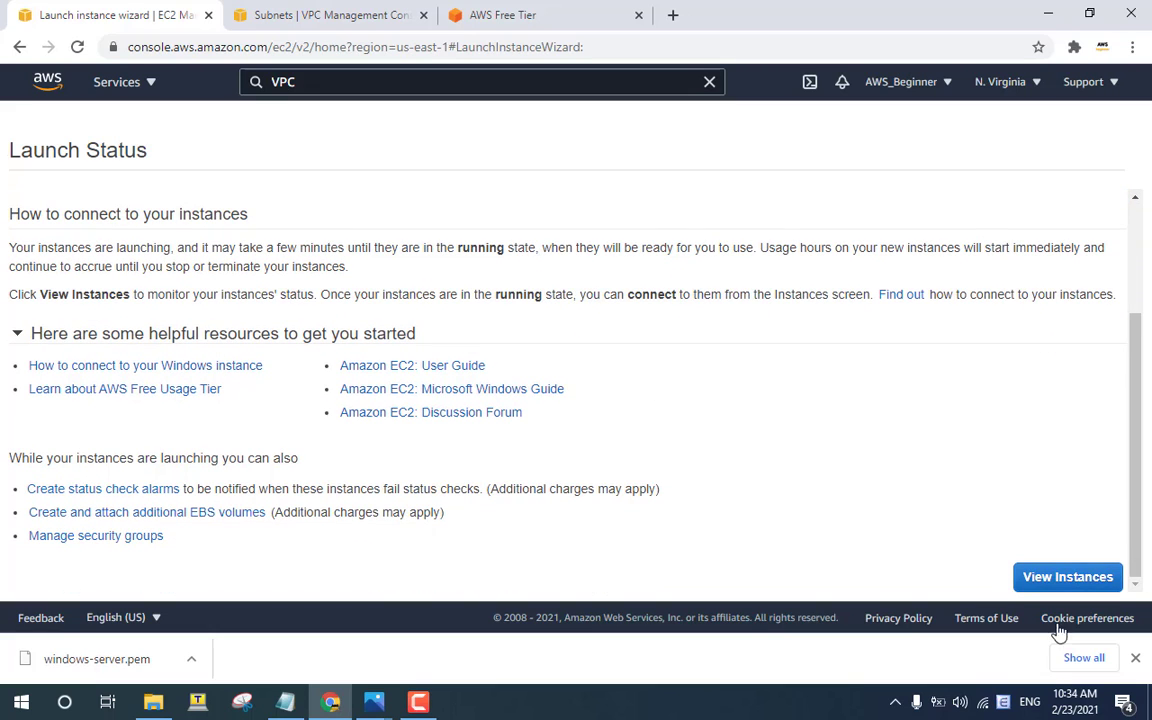
click(1070, 578)
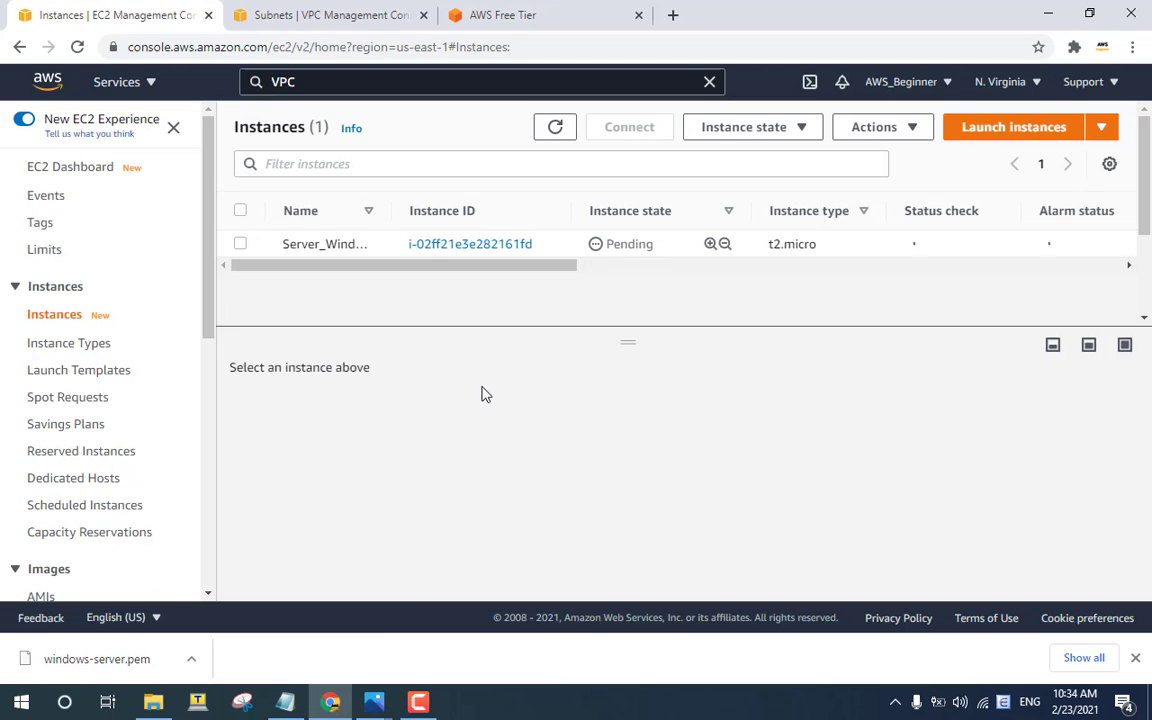
Widen the Name column, select the Server_Windows01 instance and enlarge its details pane.
drag(391, 216, 429, 219)
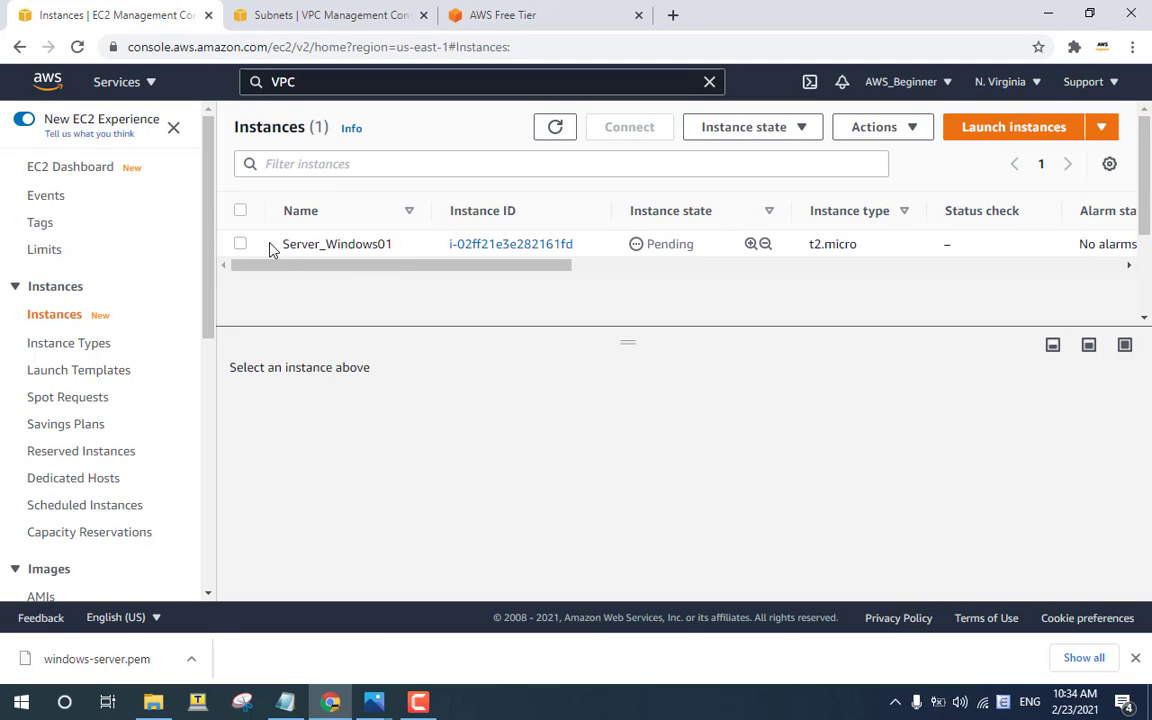
click(648, 250)
double_click(647, 244)
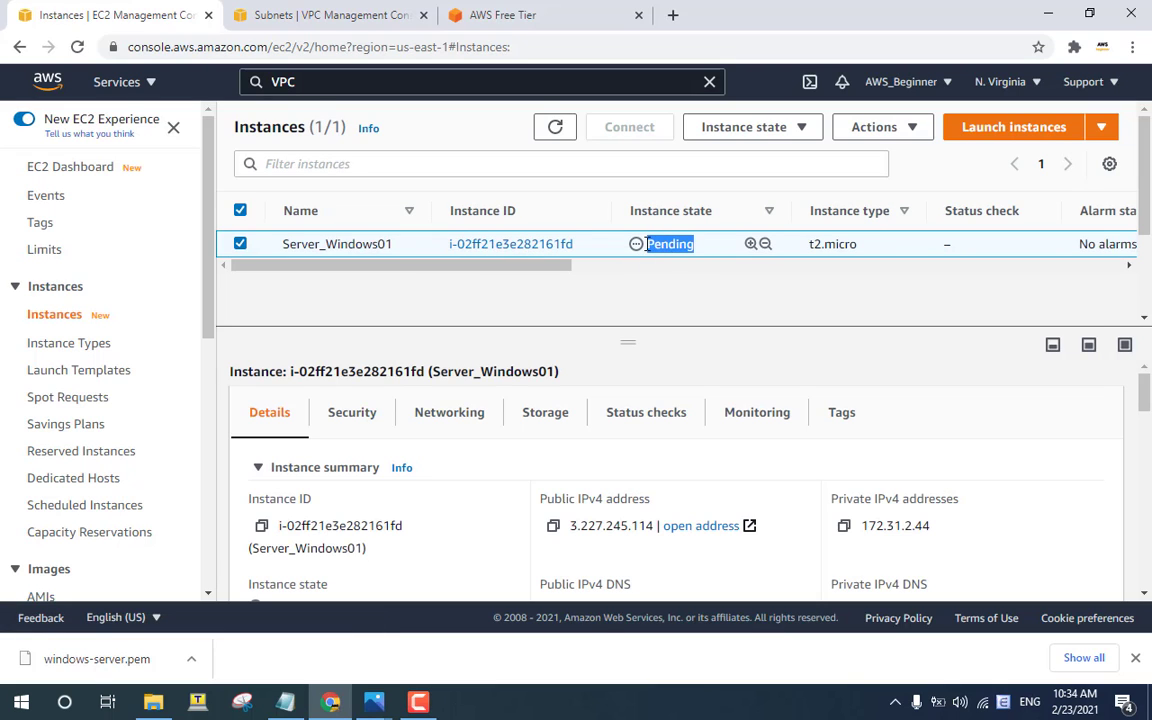
click(677, 293)
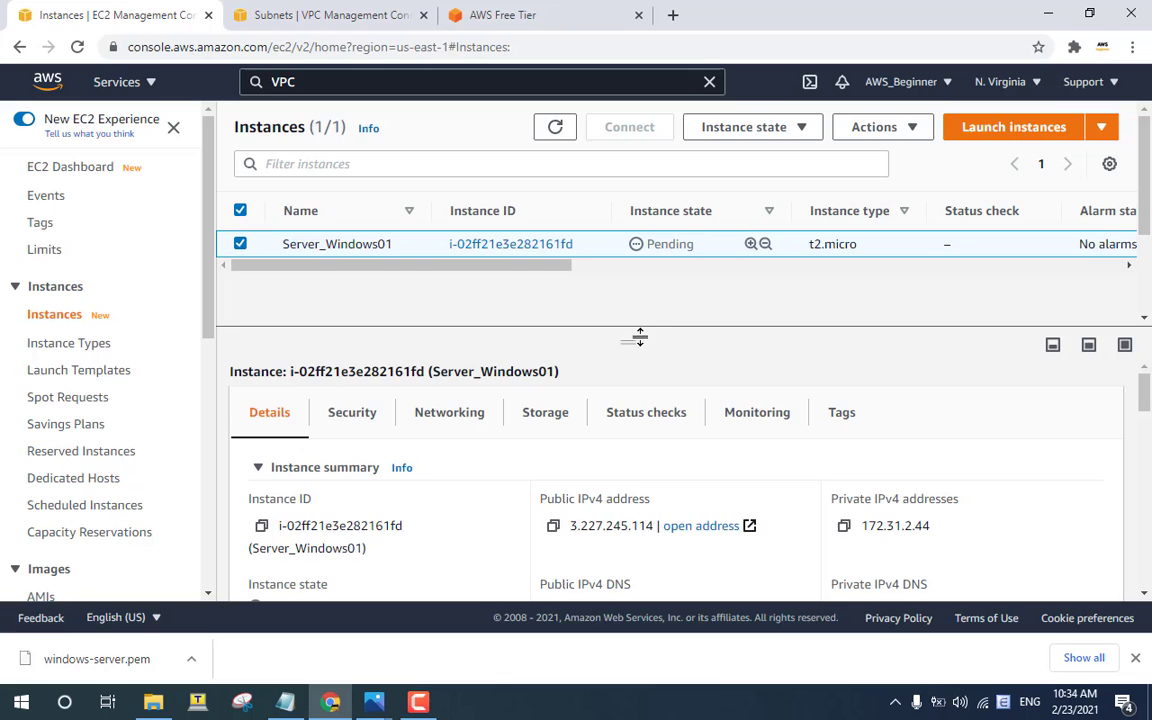
drag(638, 337, 640, 298)
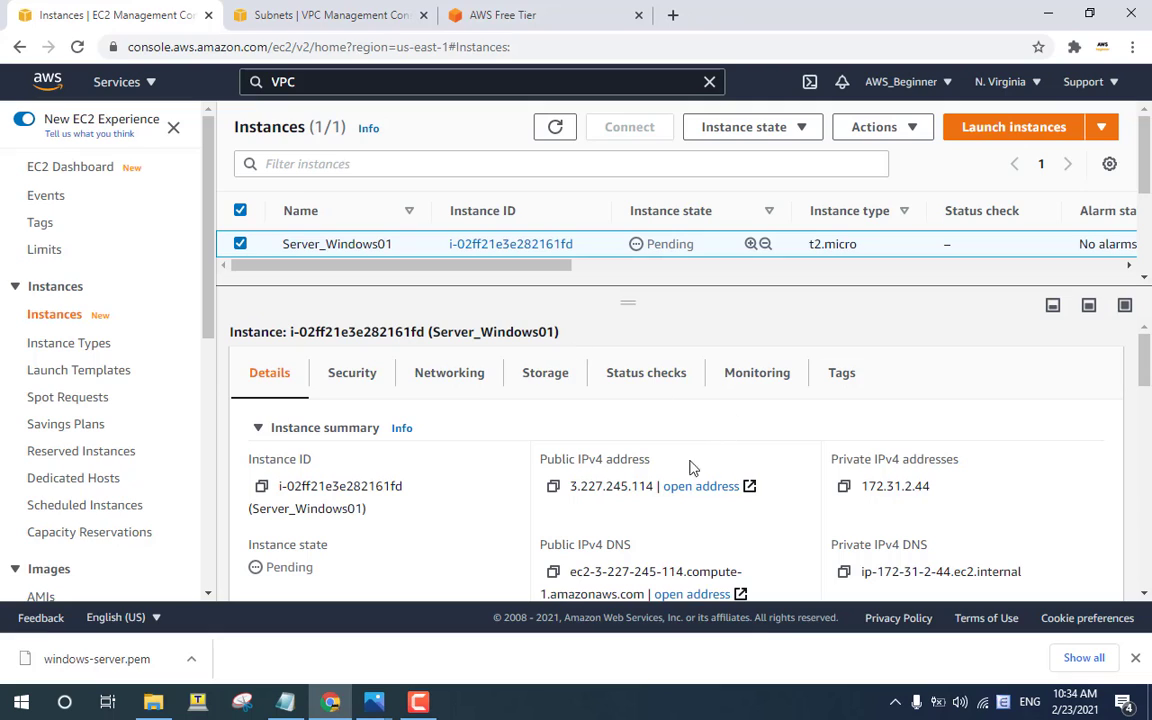
Examine the public and private IPv4 addresses, the remaining instance details and the instance state of Server_Windows01.
drag(651, 459, 547, 459)
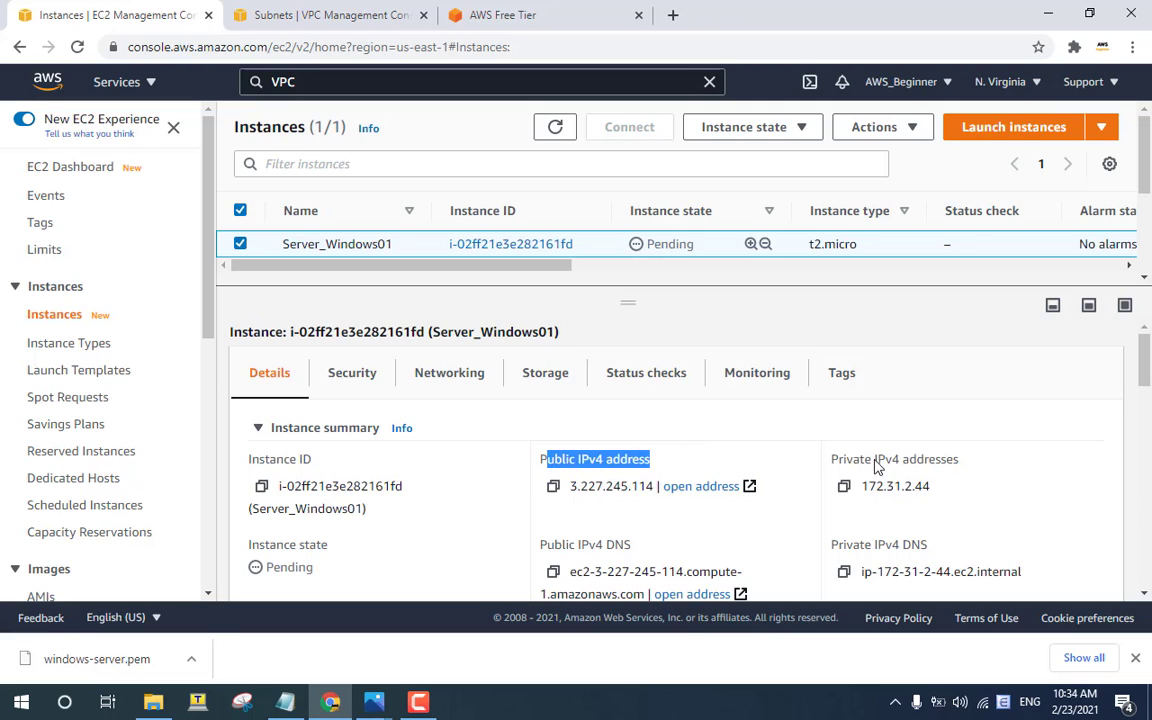
drag(959, 459, 868, 486)
click(924, 484)
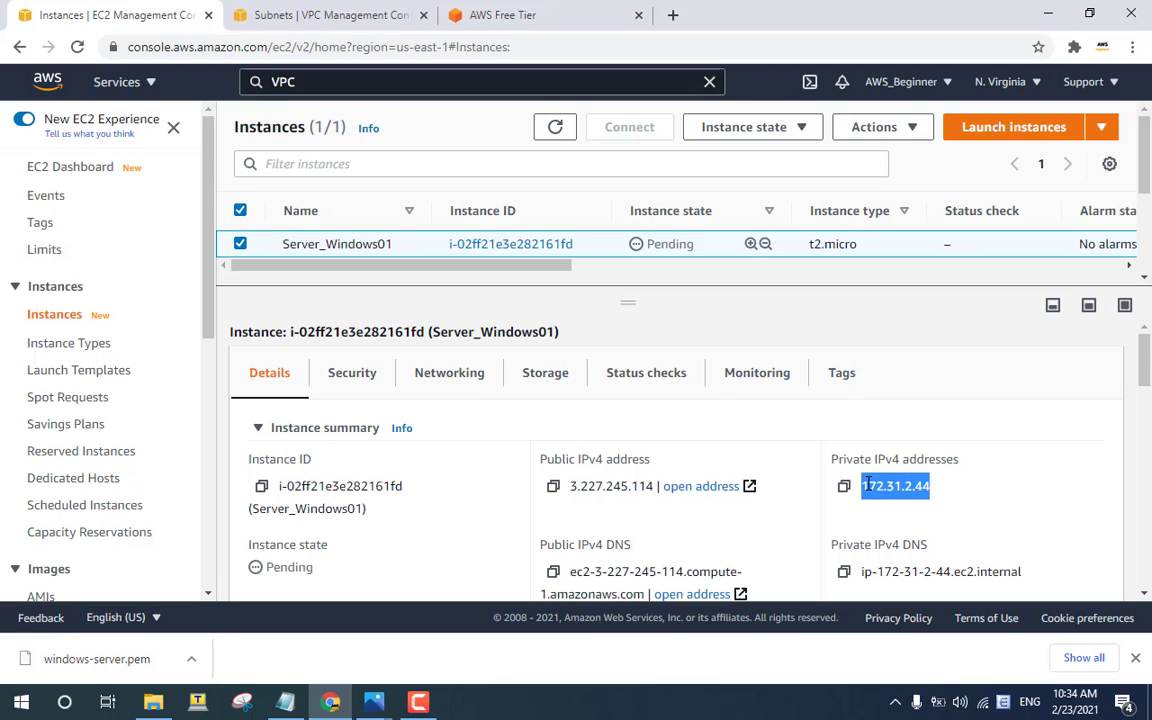
scroll(663, 408, down, 2)
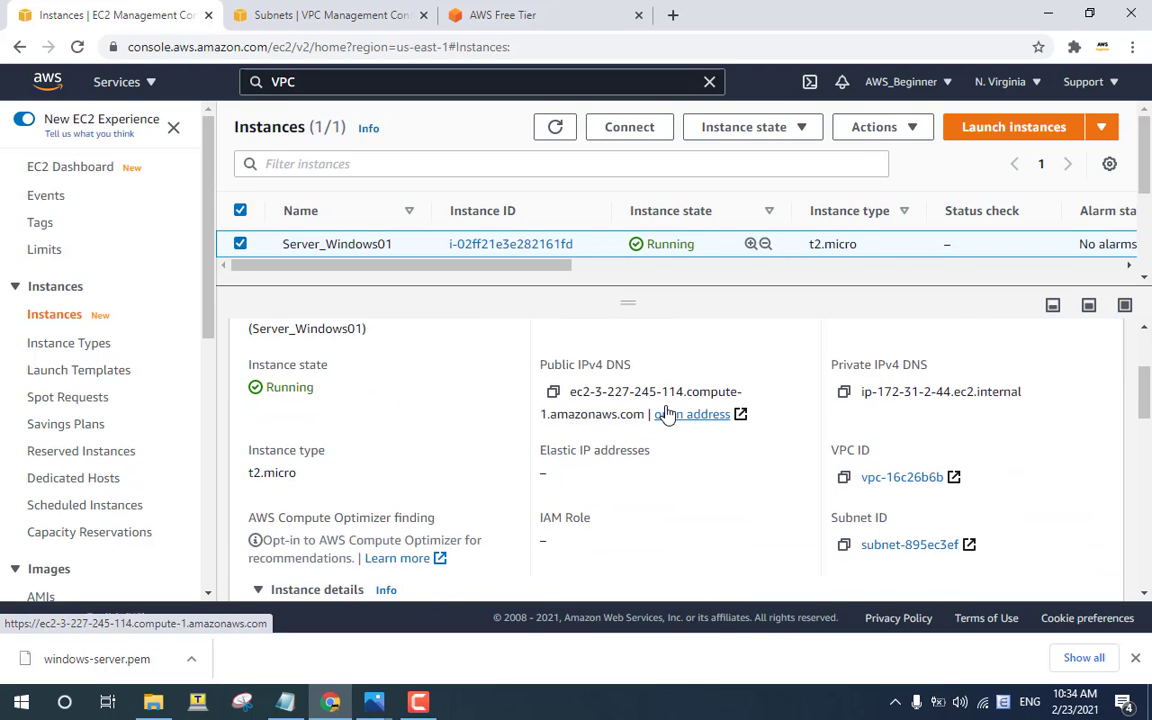
scroll(667, 413, down, 4)
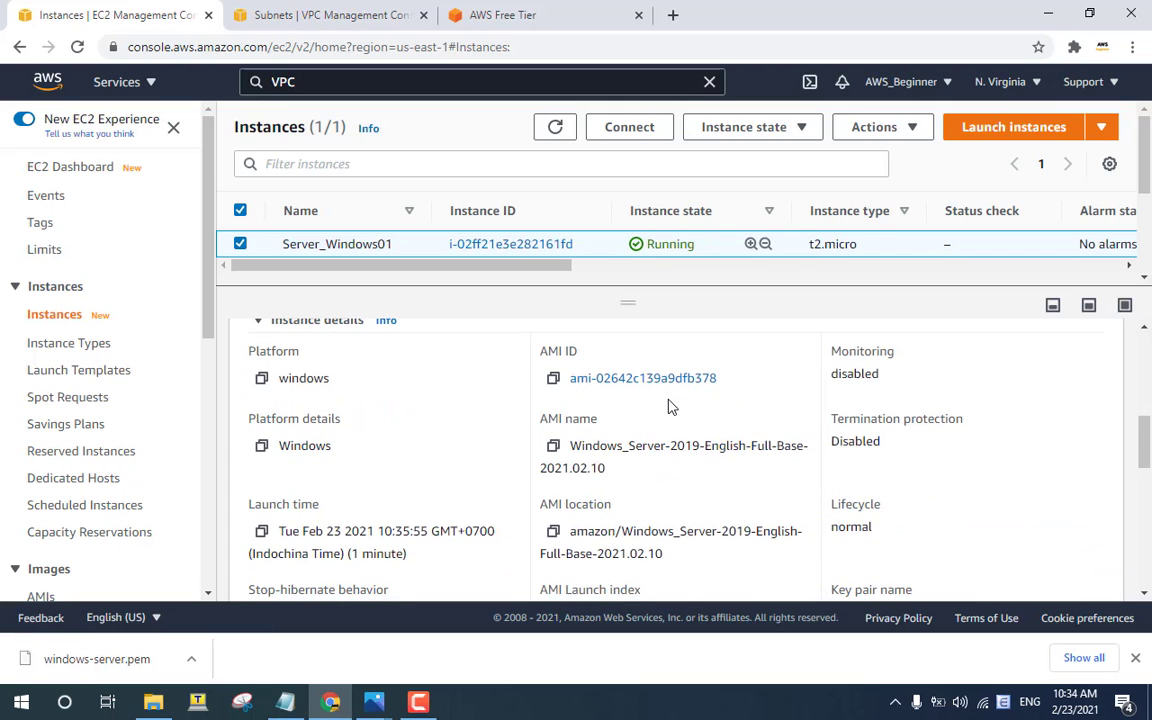
scroll(670, 405, down, 8)
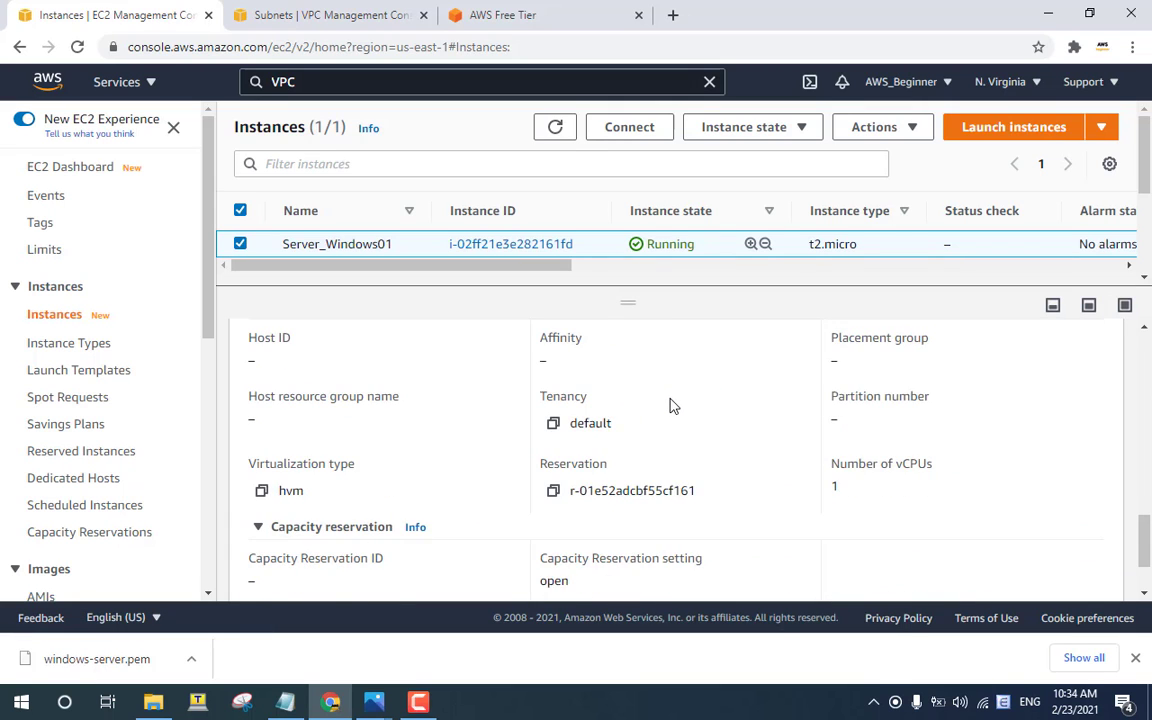
scroll(671, 393, up, 10)
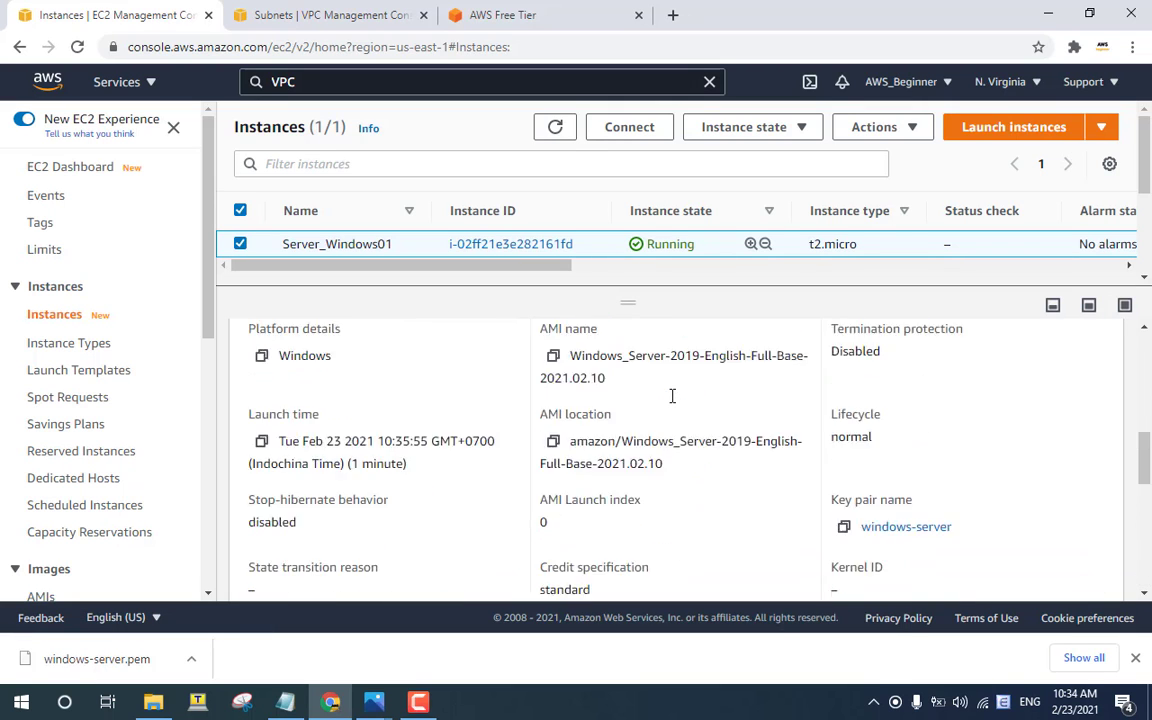
double_click(672, 244)
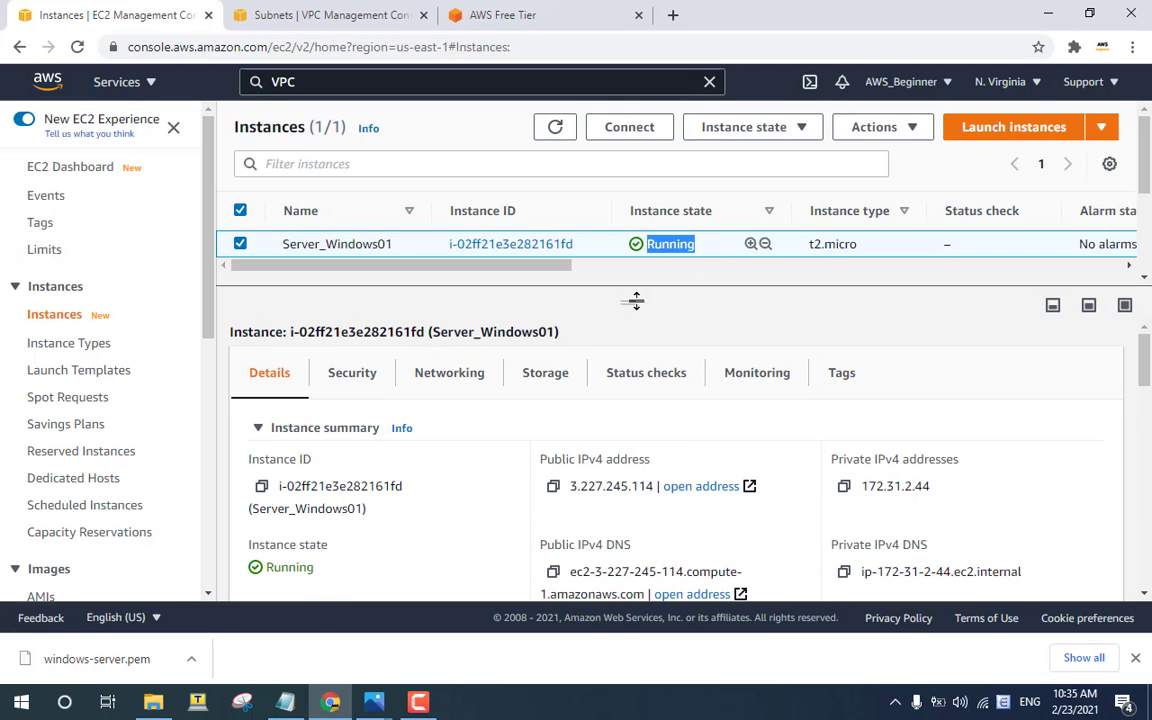
View the instance's security details and open its allow-remote security group in a separate browser tab.
click(352, 378)
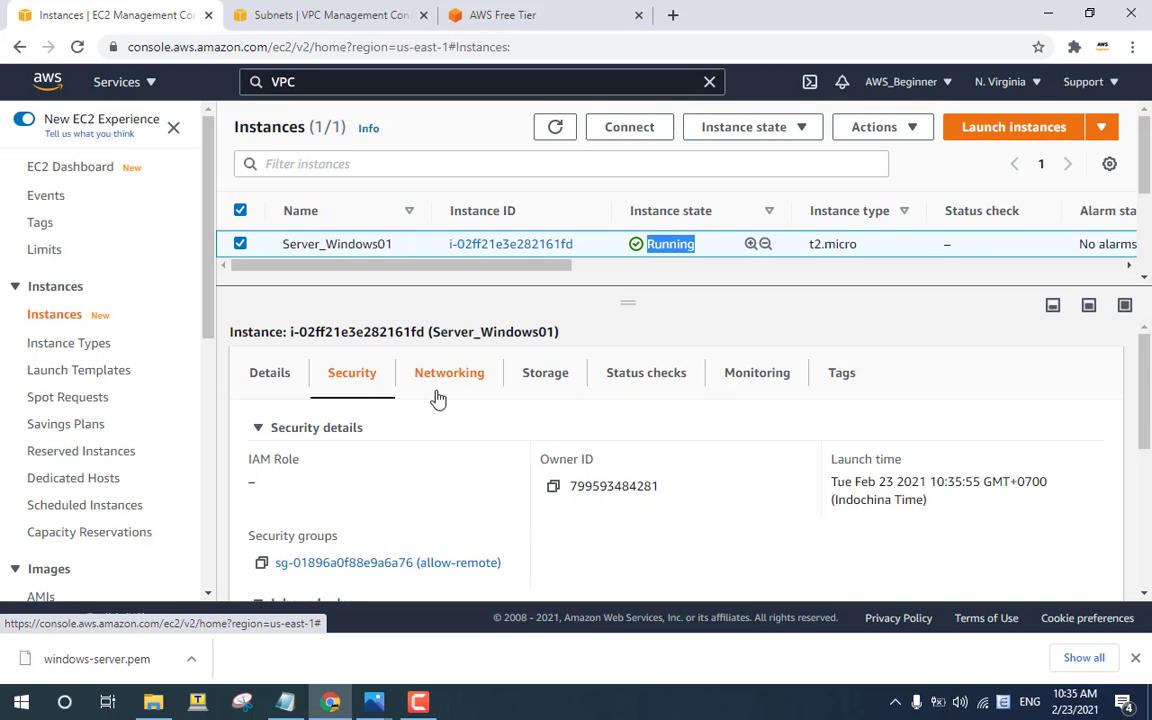
scroll(437, 400, down, 2)
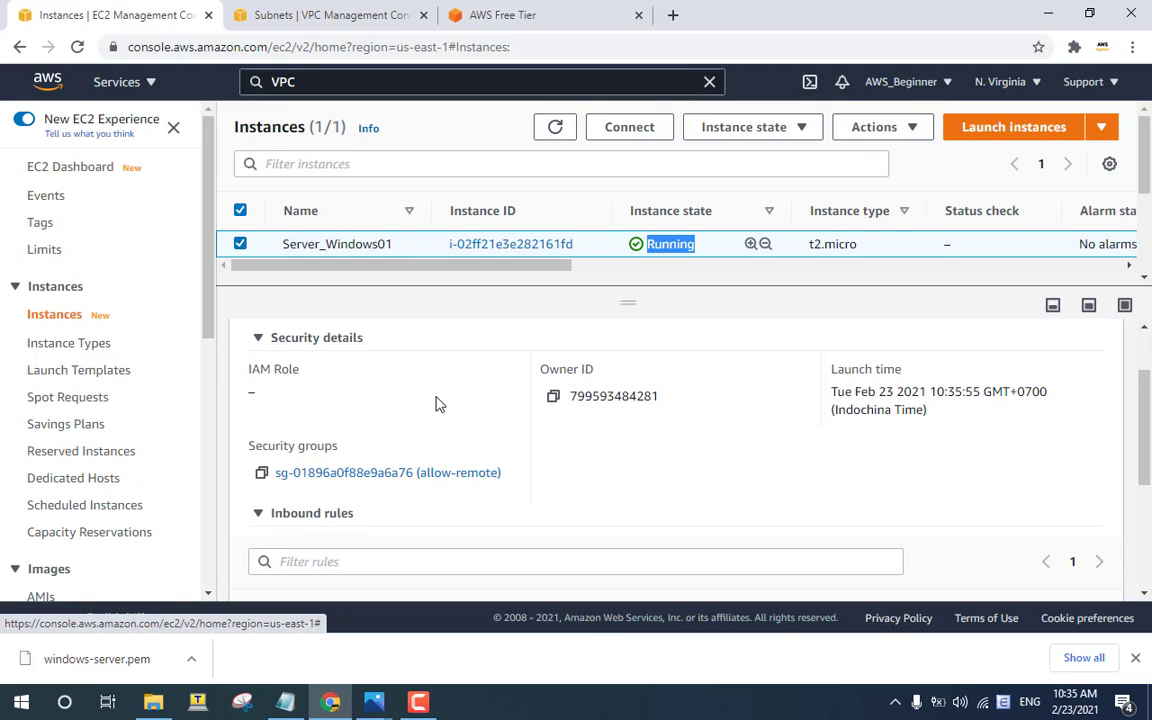
ctrl+click(393, 474)
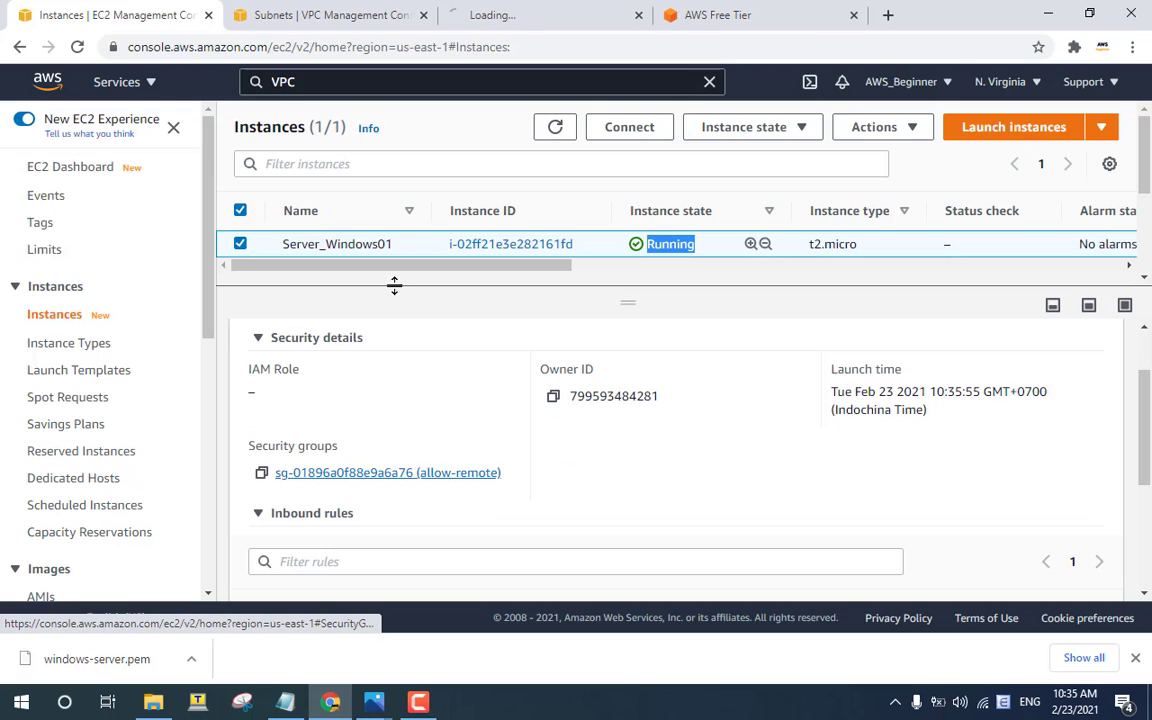
click(532, 14)
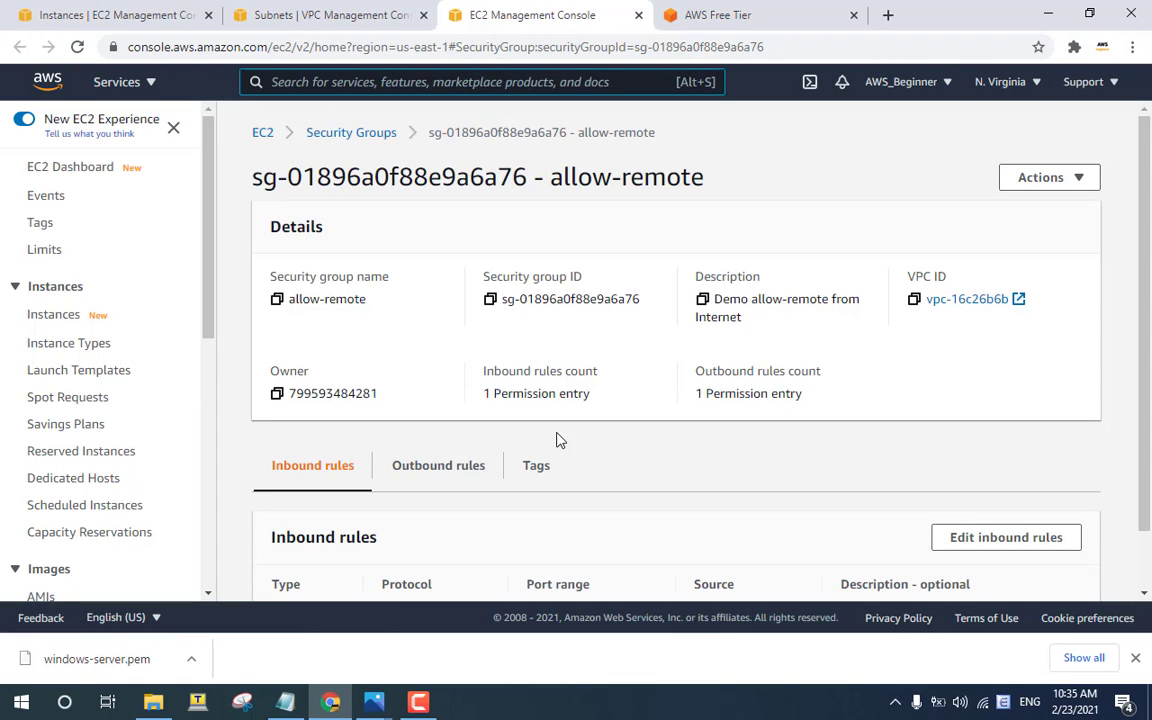
Check the type, protocol and port range of the allow-remote inbound rule, and view the group's outbound rules.
scroll(545, 450, down, 1)
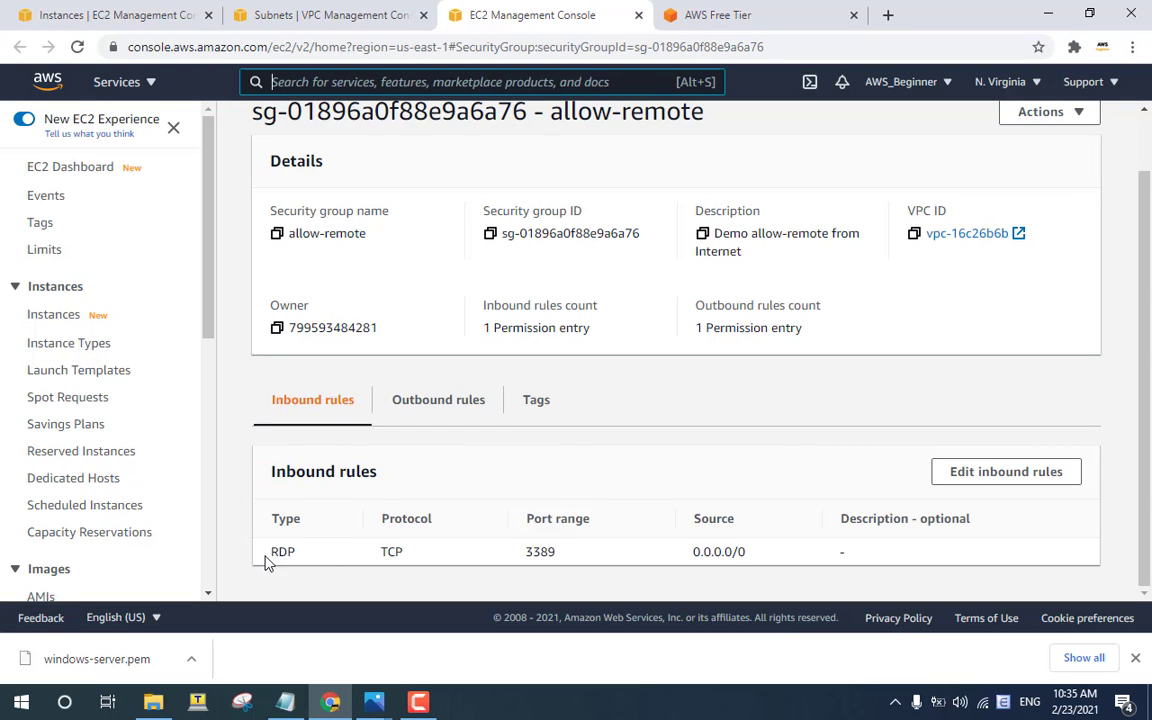
drag(267, 557, 419, 558)
drag(545, 560, 617, 545)
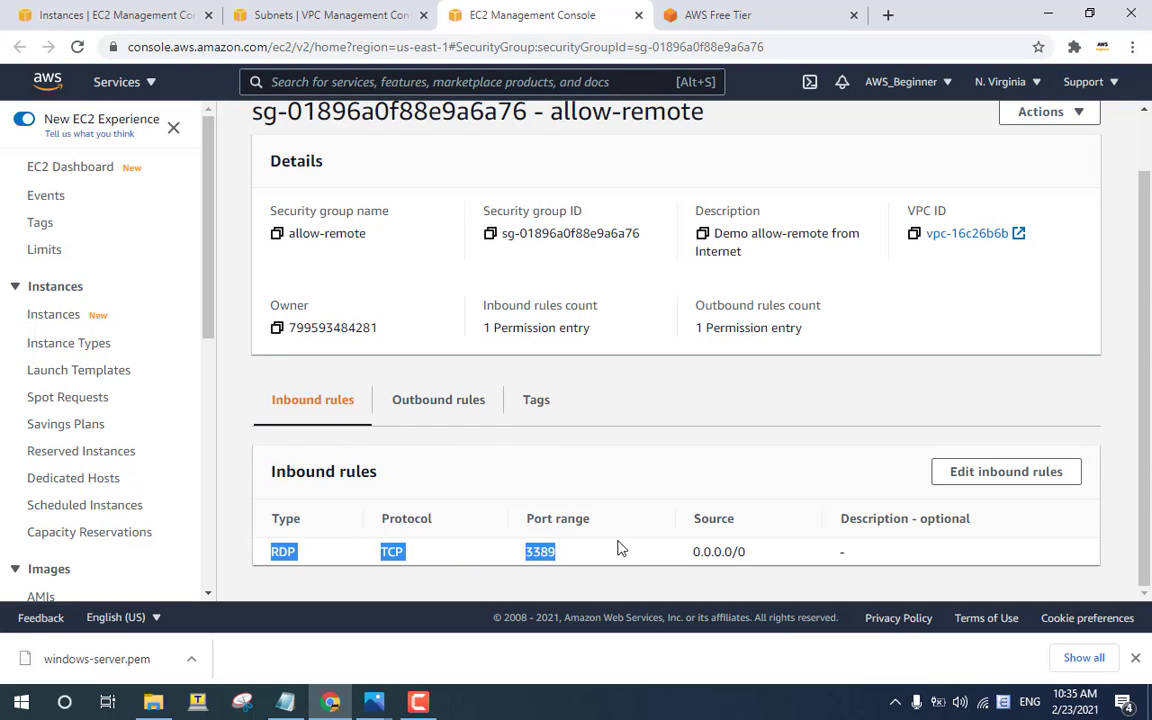
click(457, 402)
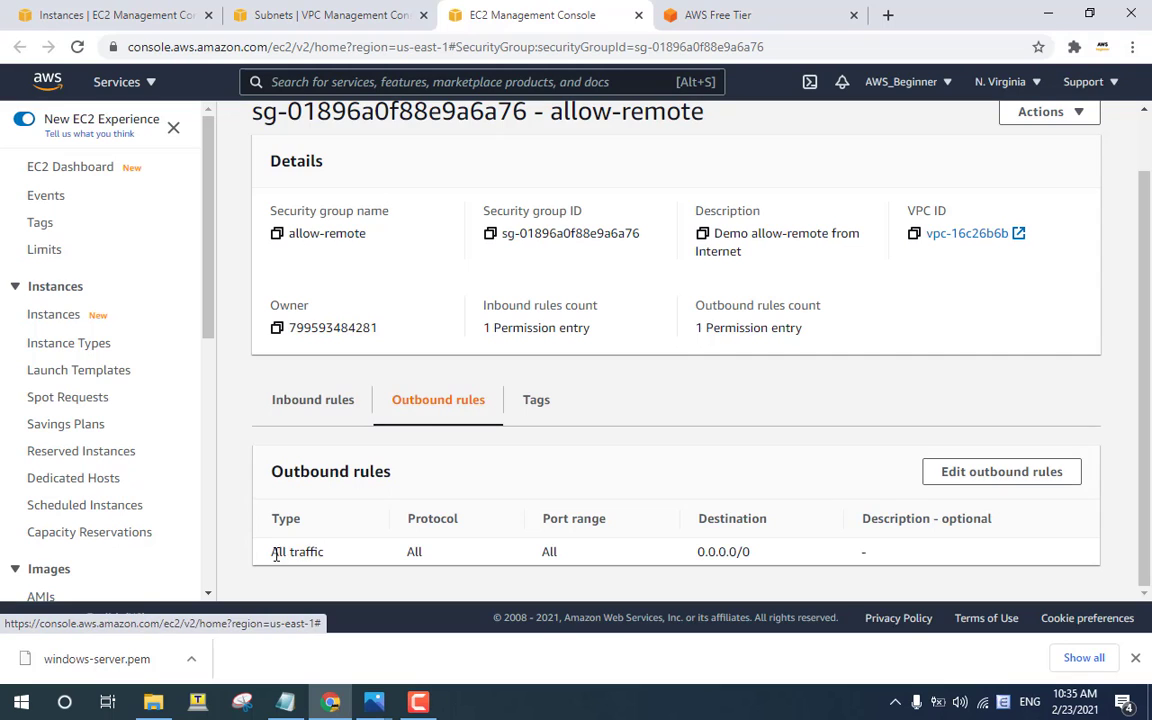
Check the allow-remote outbound rule, and review the networking, storage and general details of the Server_Windows01 instance.
drag(273, 555, 764, 558)
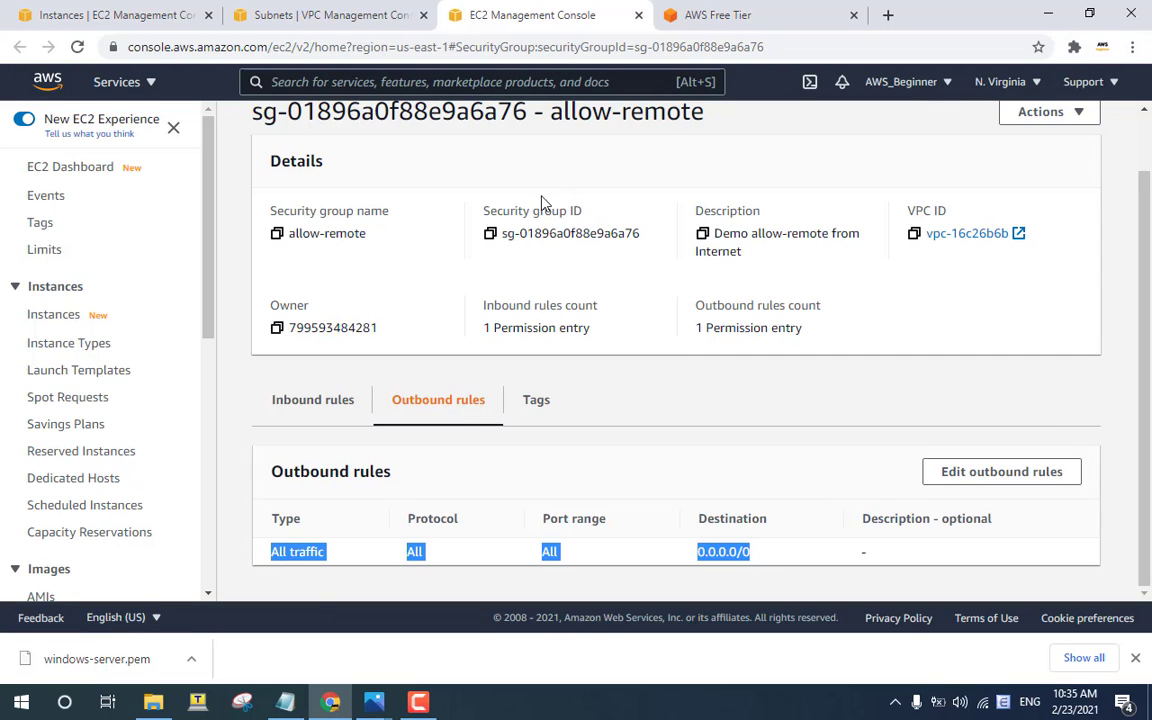
click(116, 13)
scroll(645, 405, up, 1)
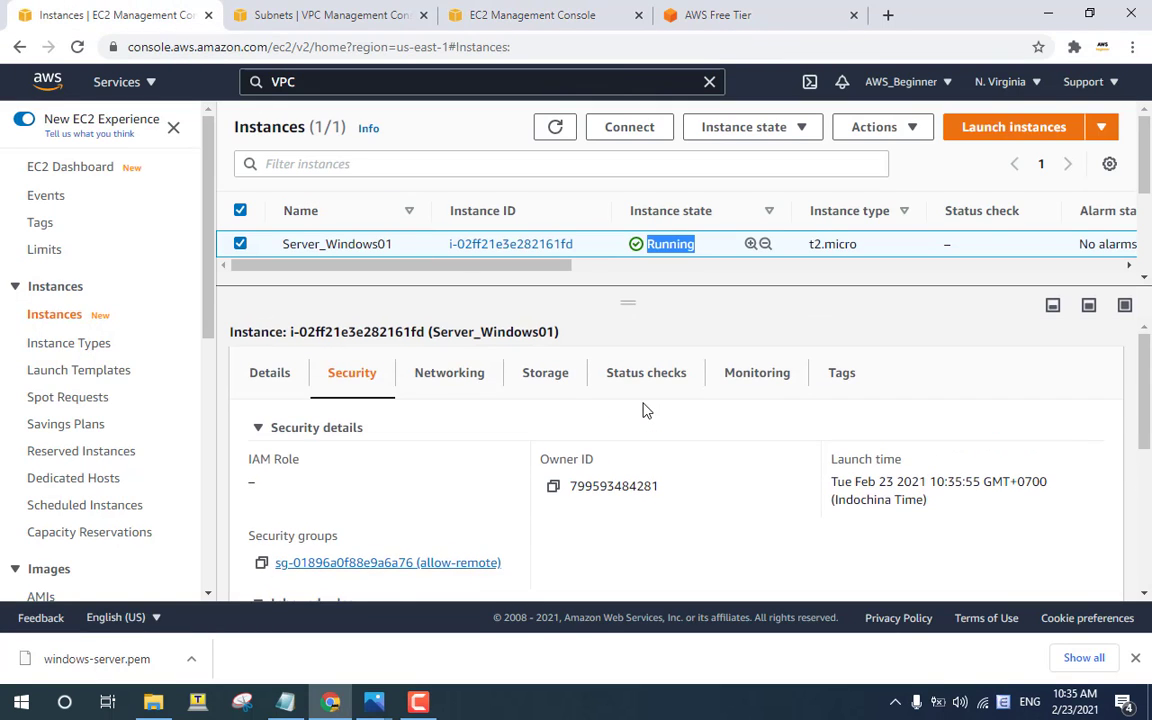
click(476, 378)
scroll(486, 371, down, 1)
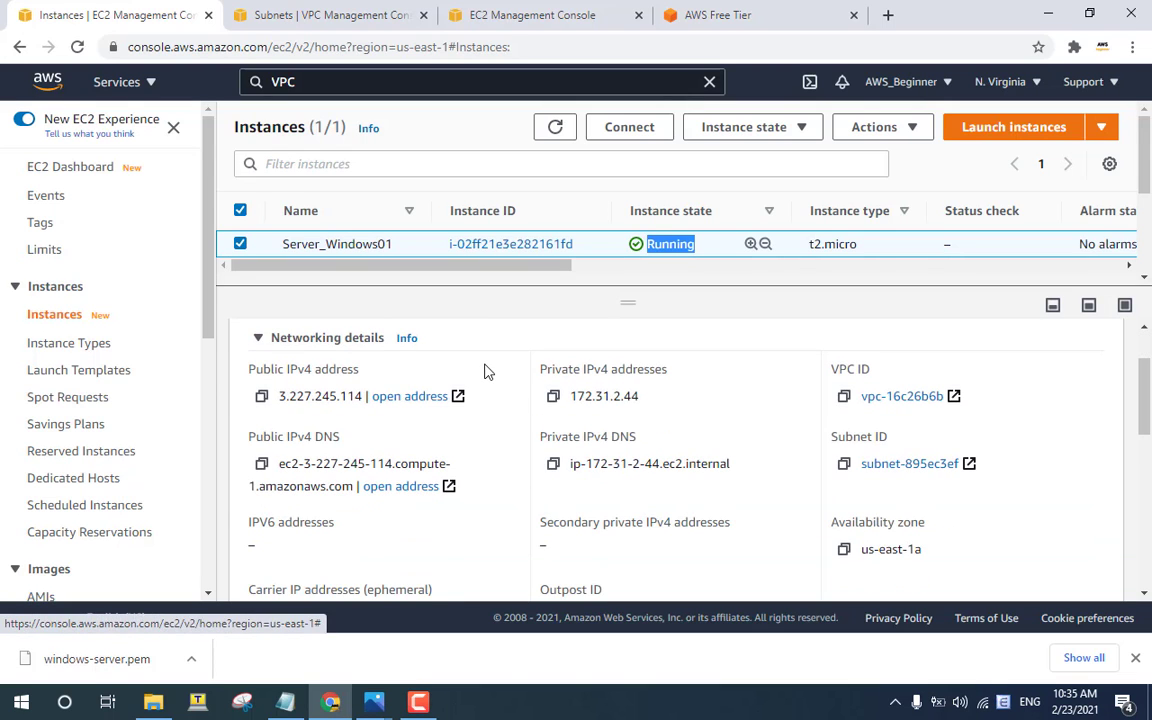
scroll(486, 371, down, 1)
scroll(488, 373, up, 2)
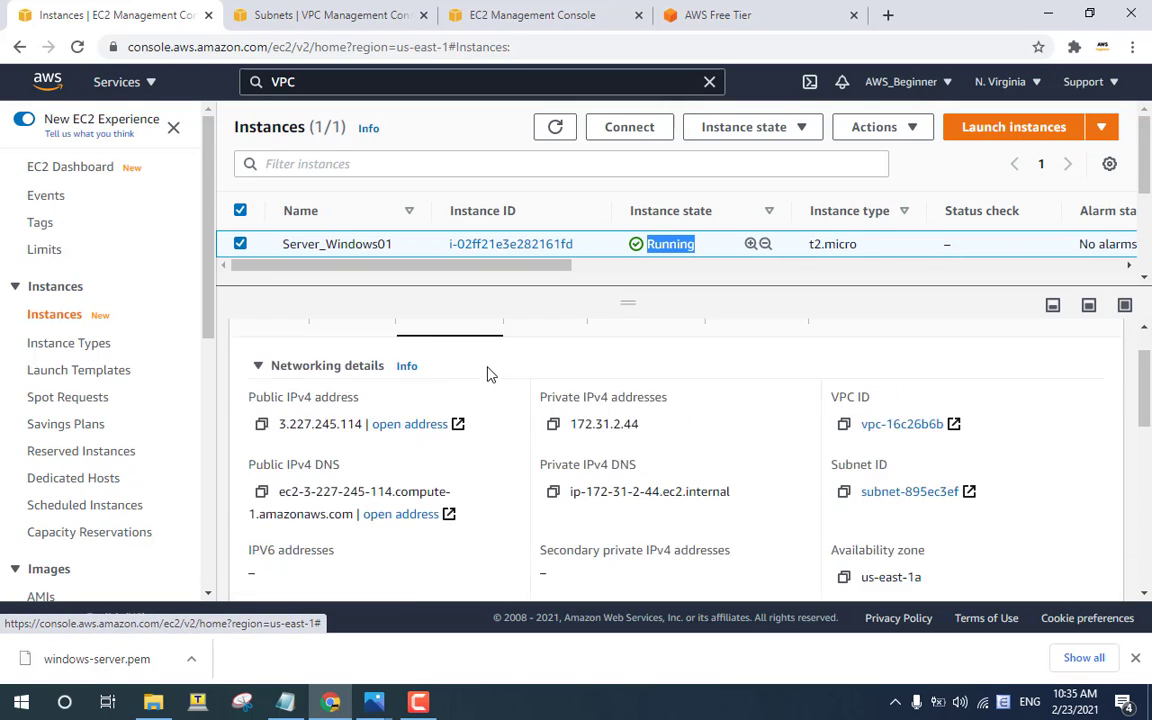
click(535, 375)
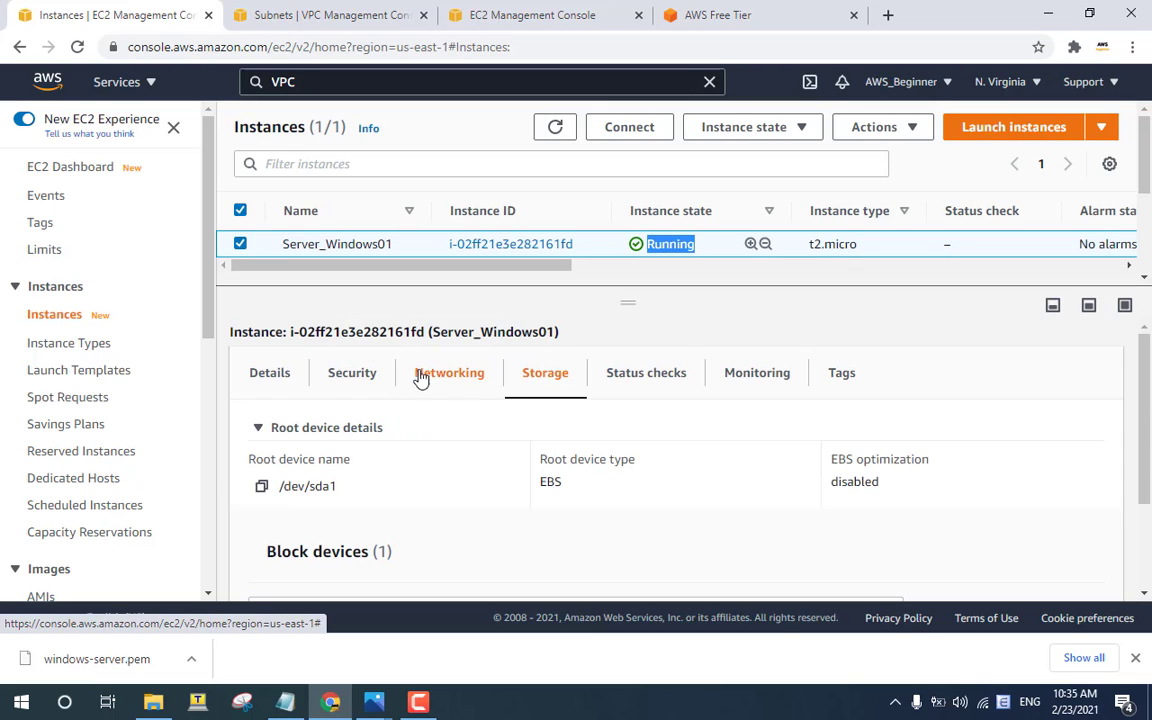
click(285, 376)
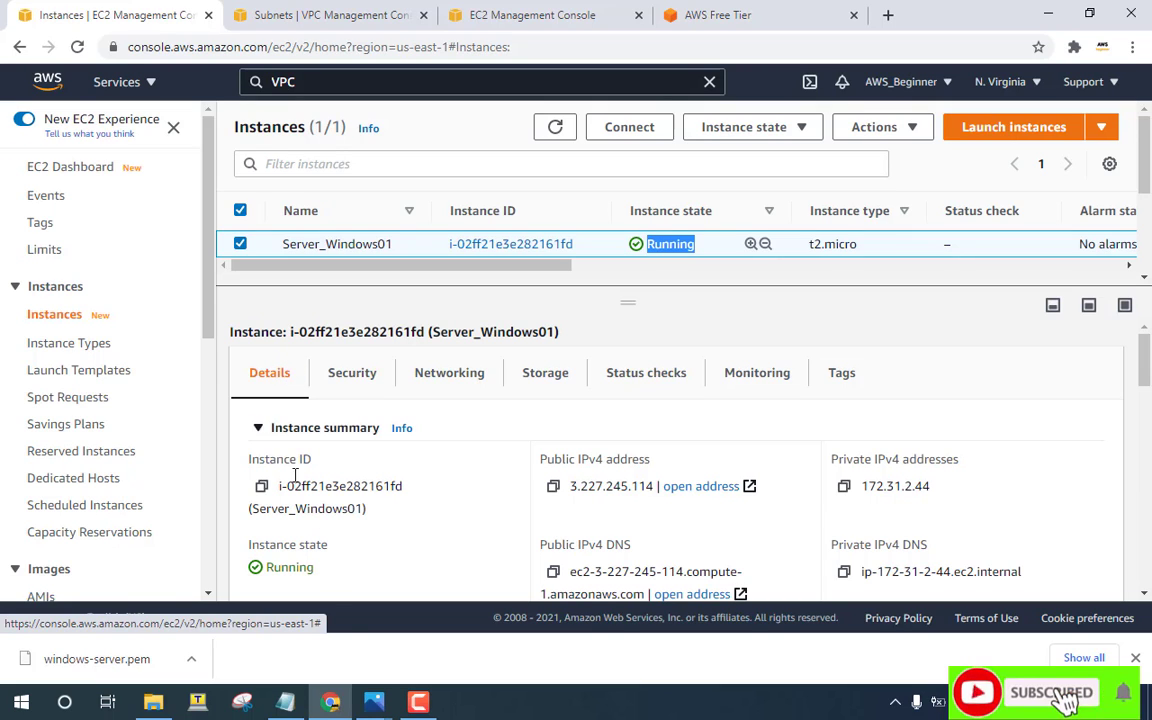
click(418, 701)
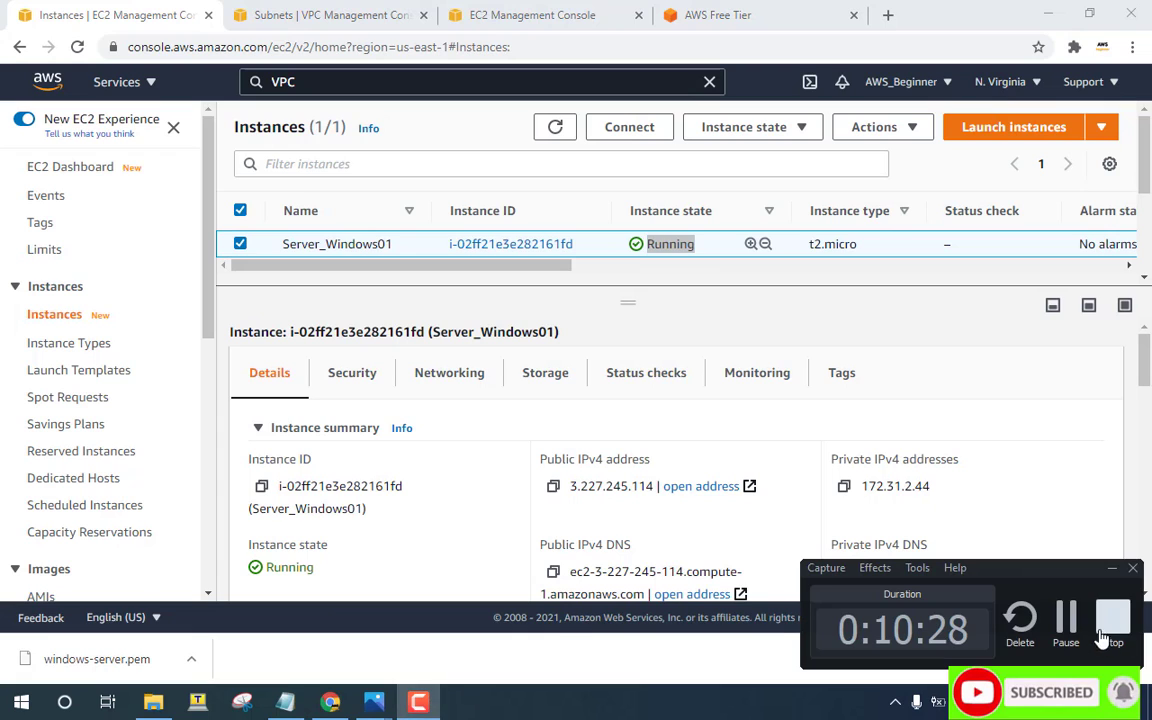
click(1066, 618)
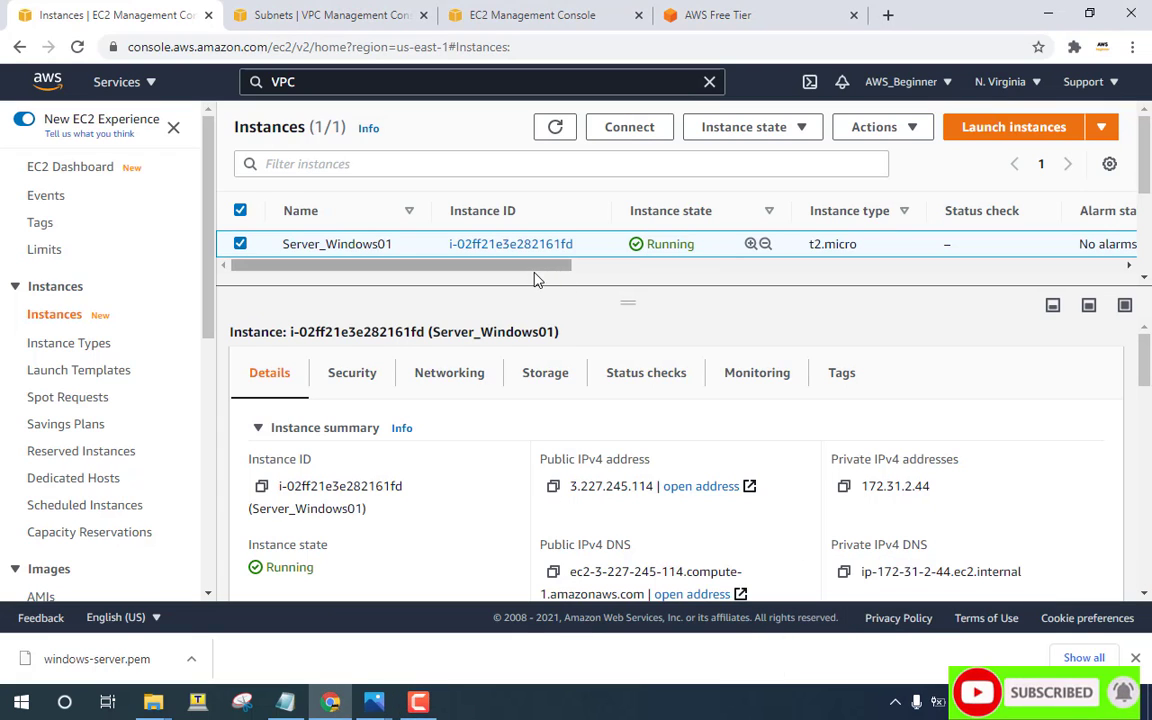
Download the remote desktop file from the RDP client connection options of Server_Windows01 and start the connection with it.
click(630, 137)
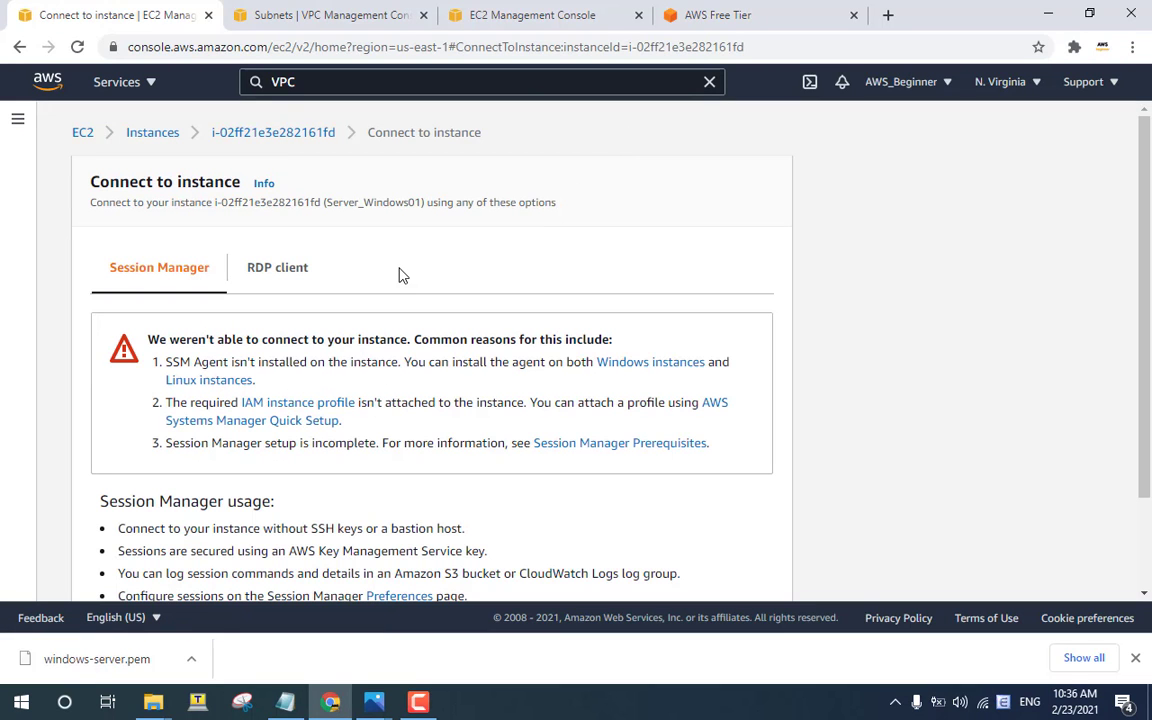
scroll(400, 275, down, 1)
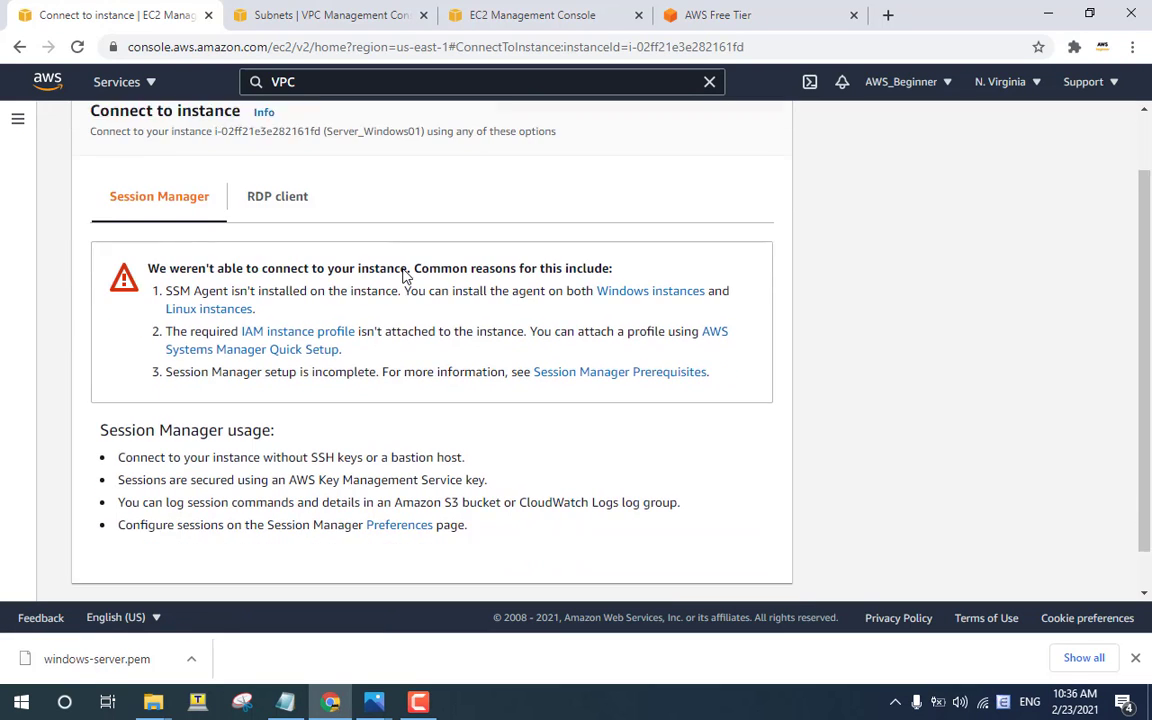
click(305, 190)
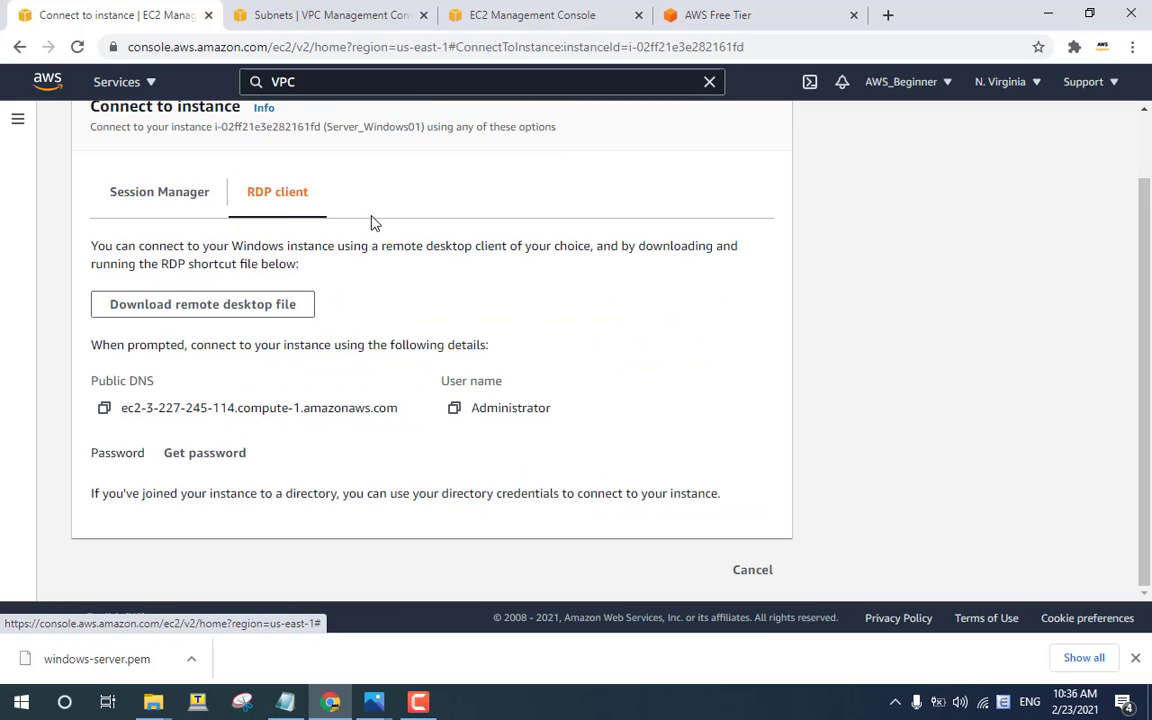
click(205, 305)
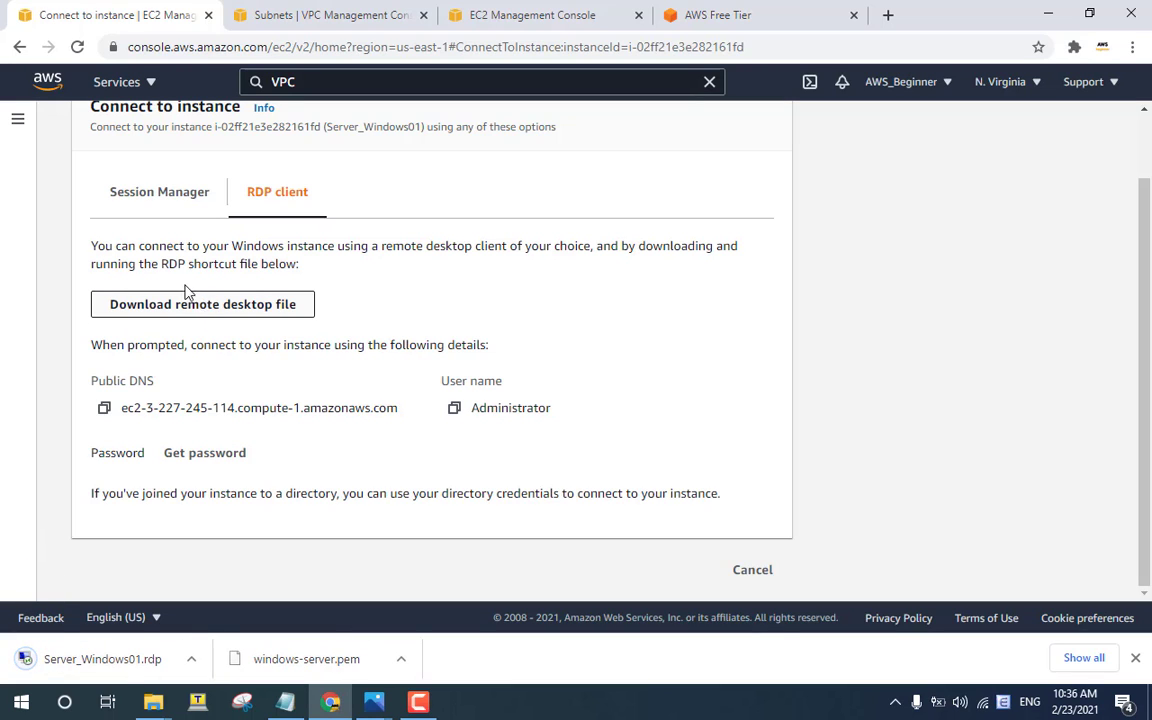
click(80, 660)
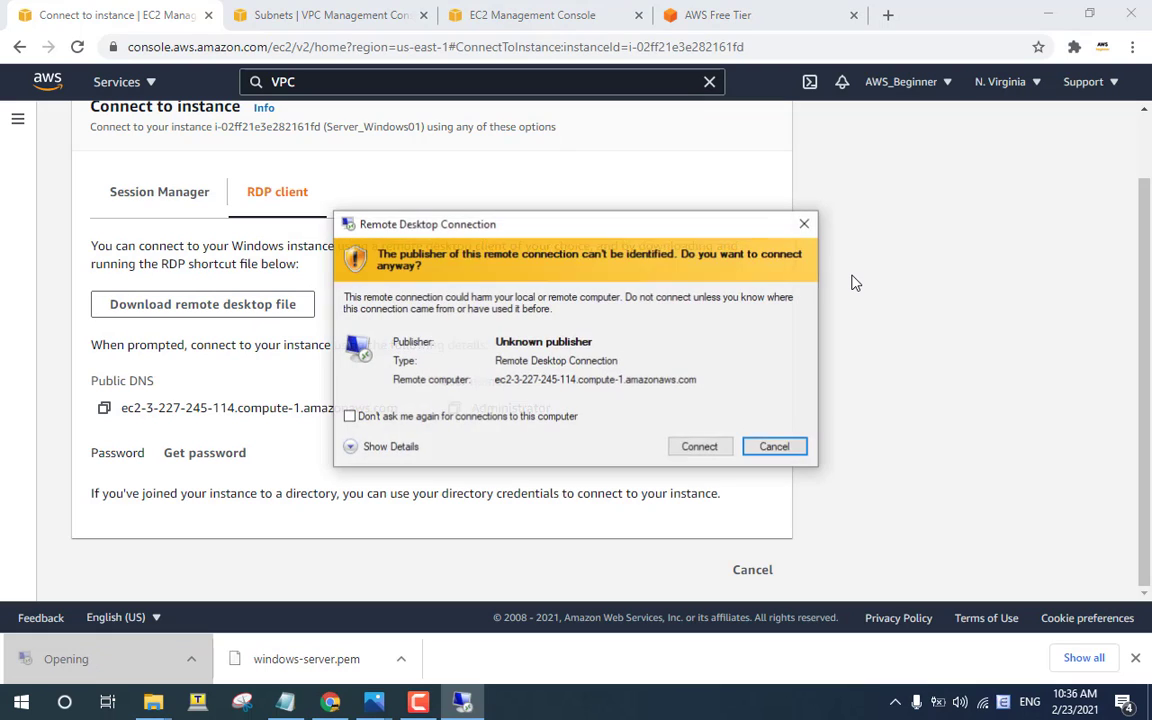
click(699, 447)
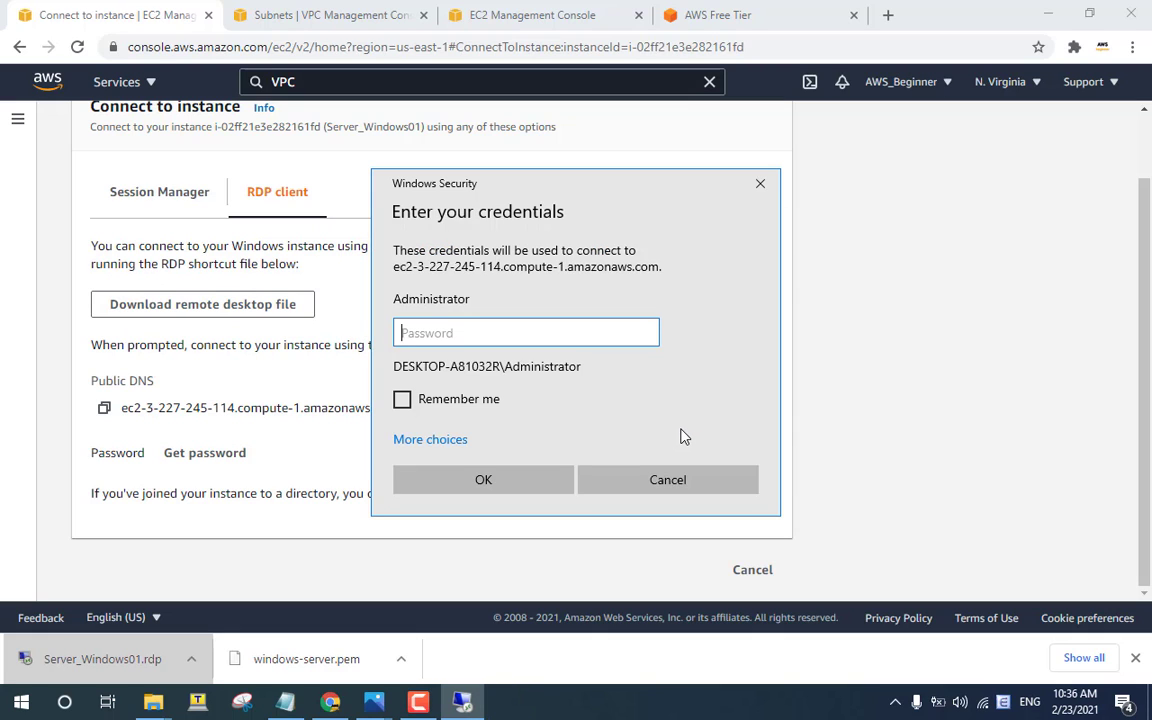
Decrypt the instance's Windows administrator password using the windows-server.pem key pair file from the Lab3 folder.
click(201, 464)
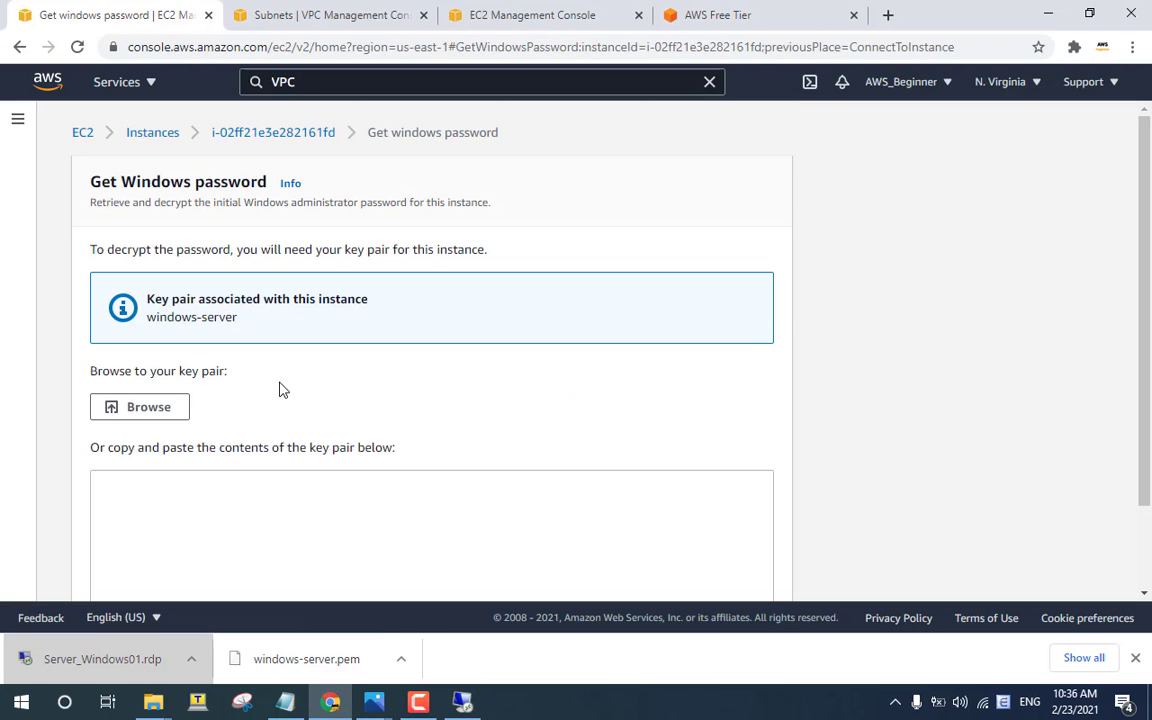
scroll(281, 395, down, 1)
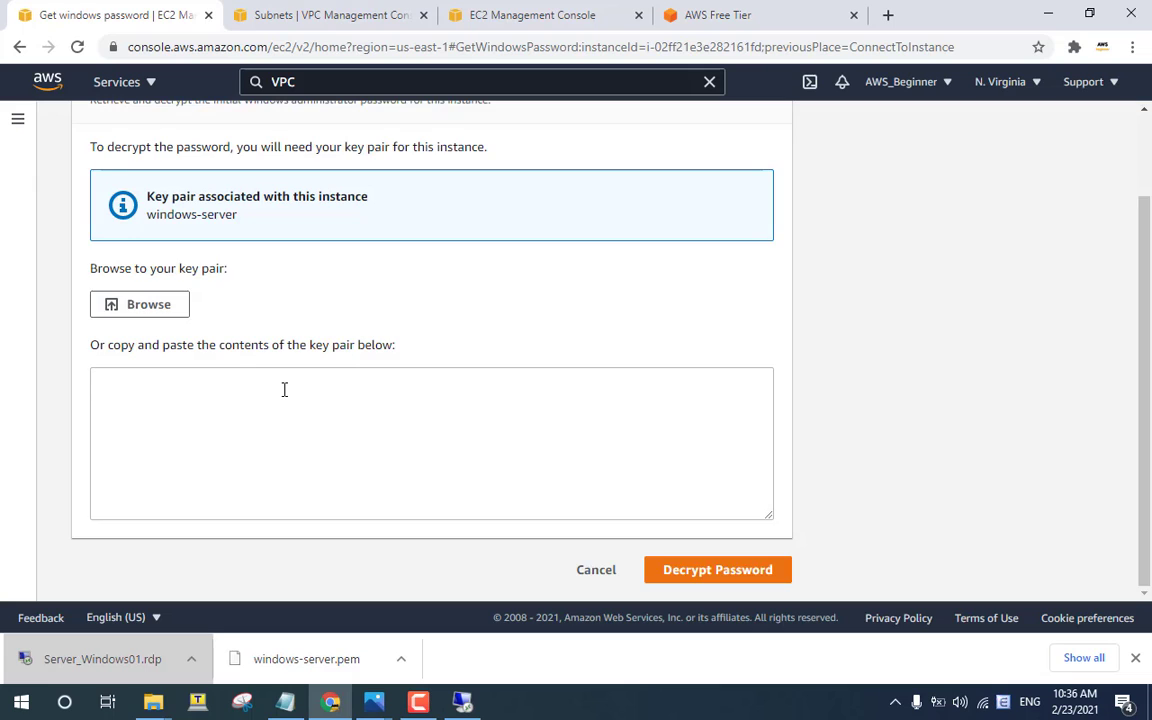
scroll(283, 391, up, 1)
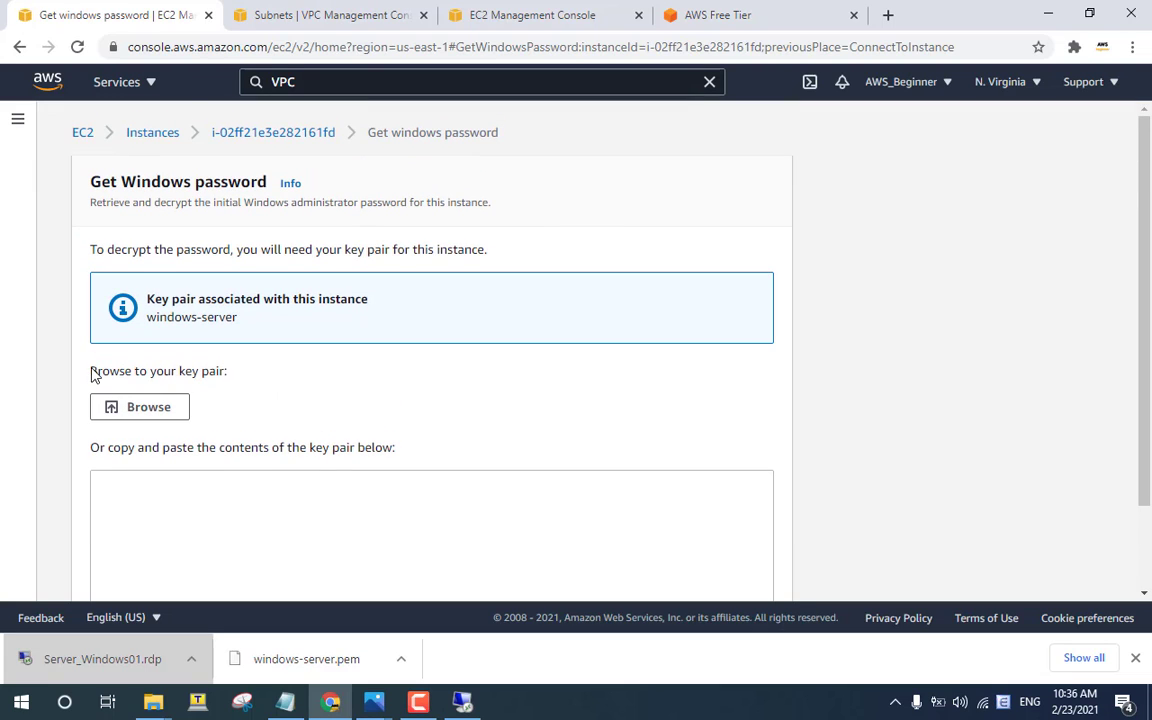
drag(91, 373, 237, 374)
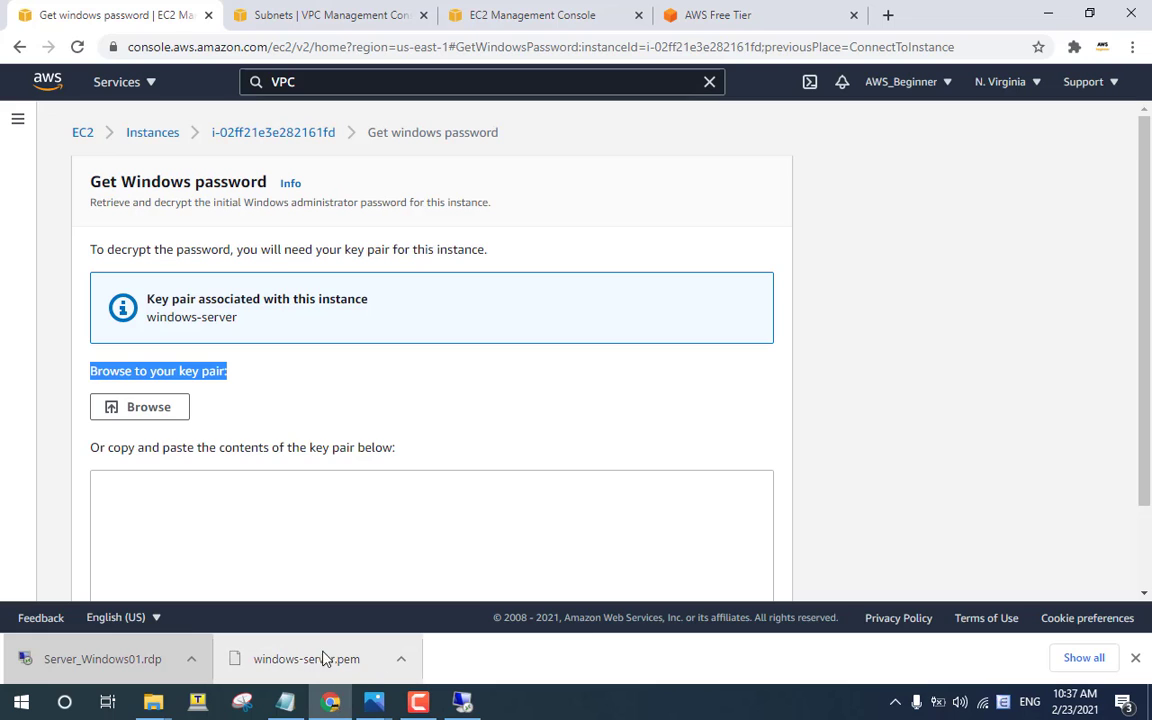
click(151, 410)
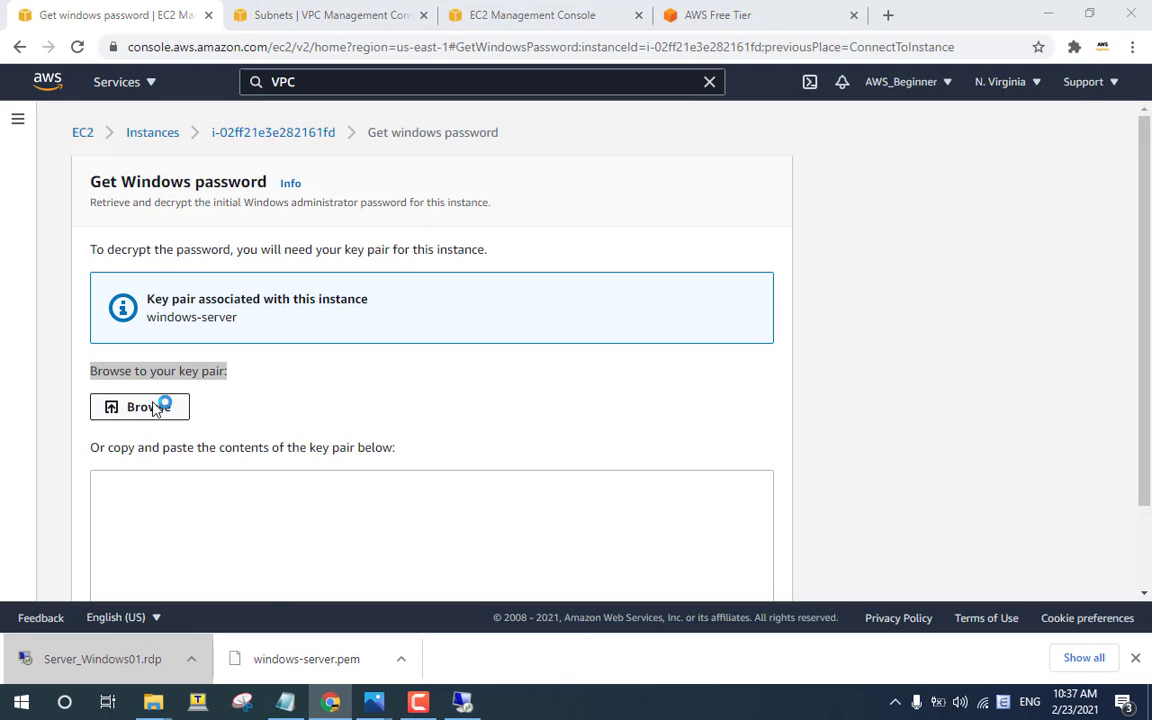
double_click(206, 158)
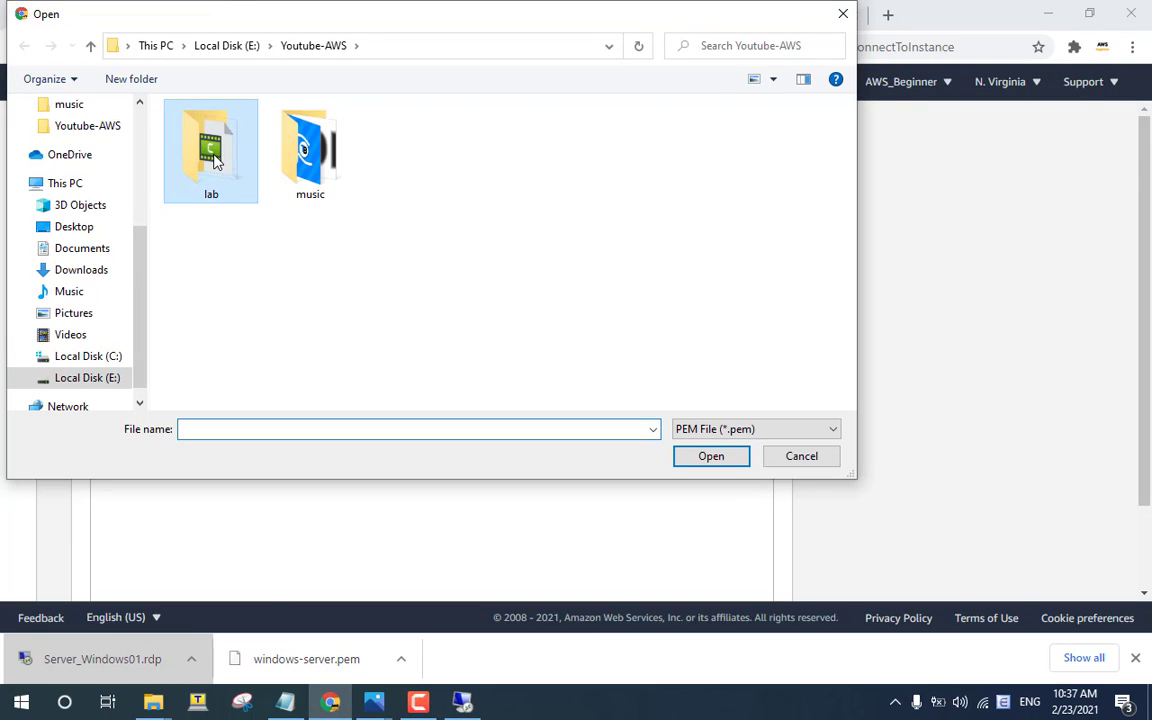
click(208, 171)
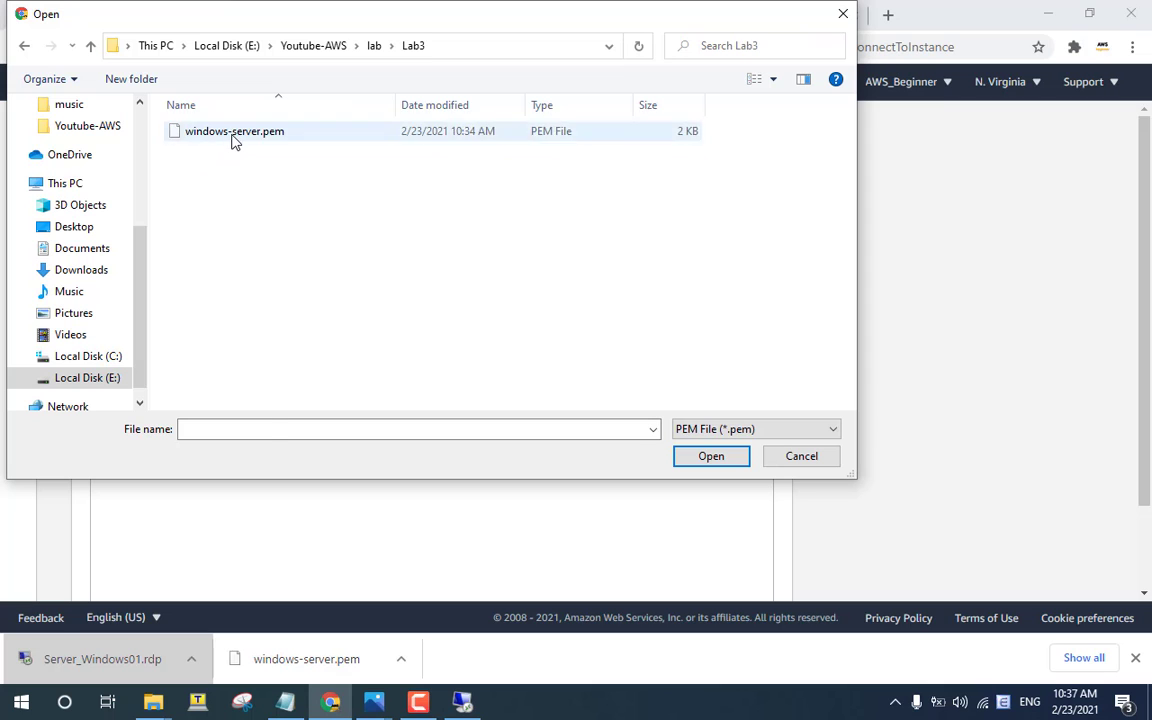
double_click(231, 134)
scroll(197, 432, down, 3)
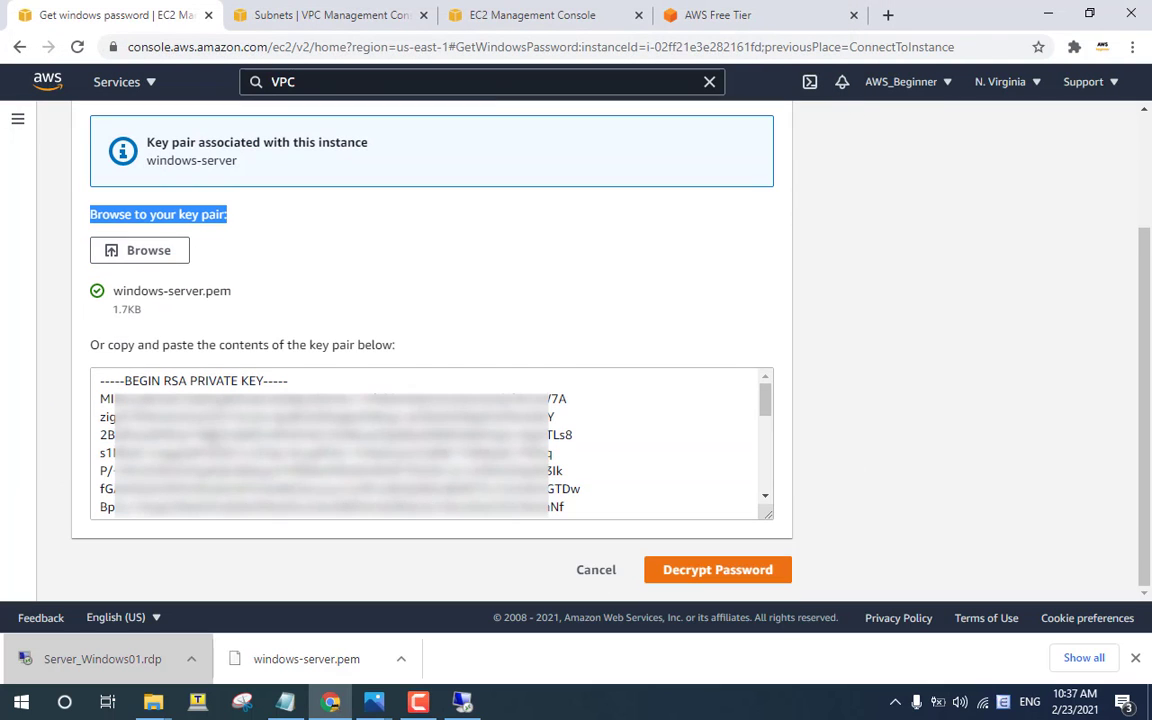
click(693, 577)
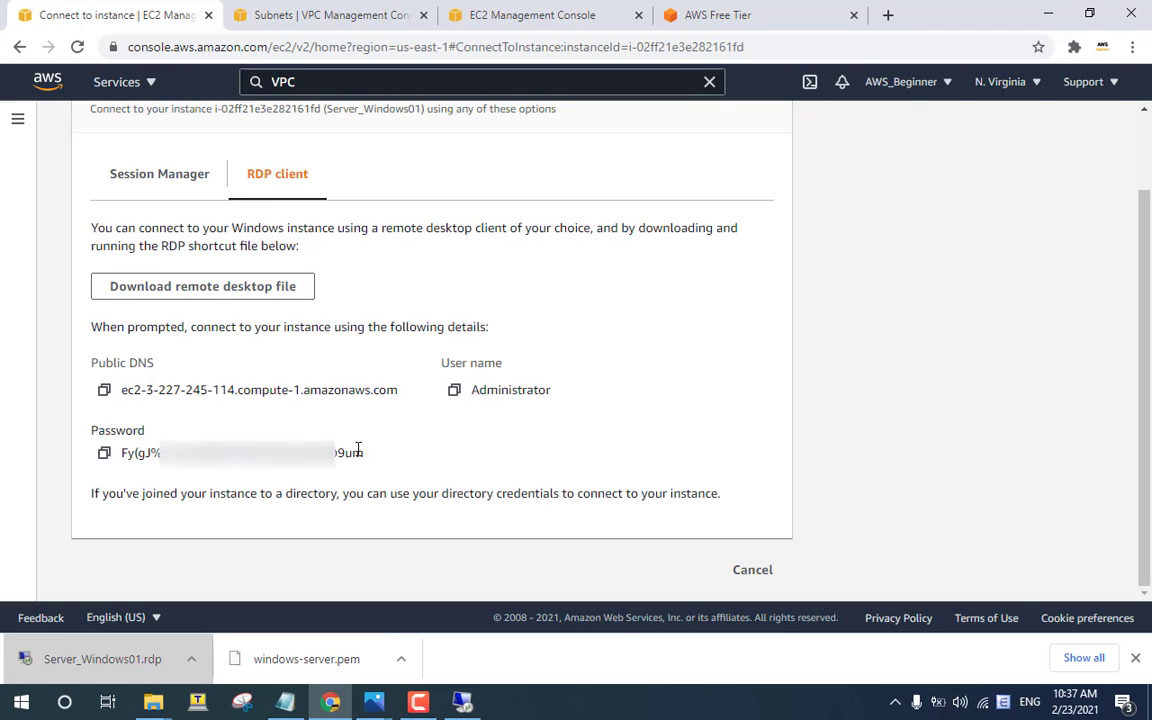
Sign in to the remote desktop with the copied Administrator password despite the certificate errors, and allow network discovery.
drag(360, 452, 124, 451)
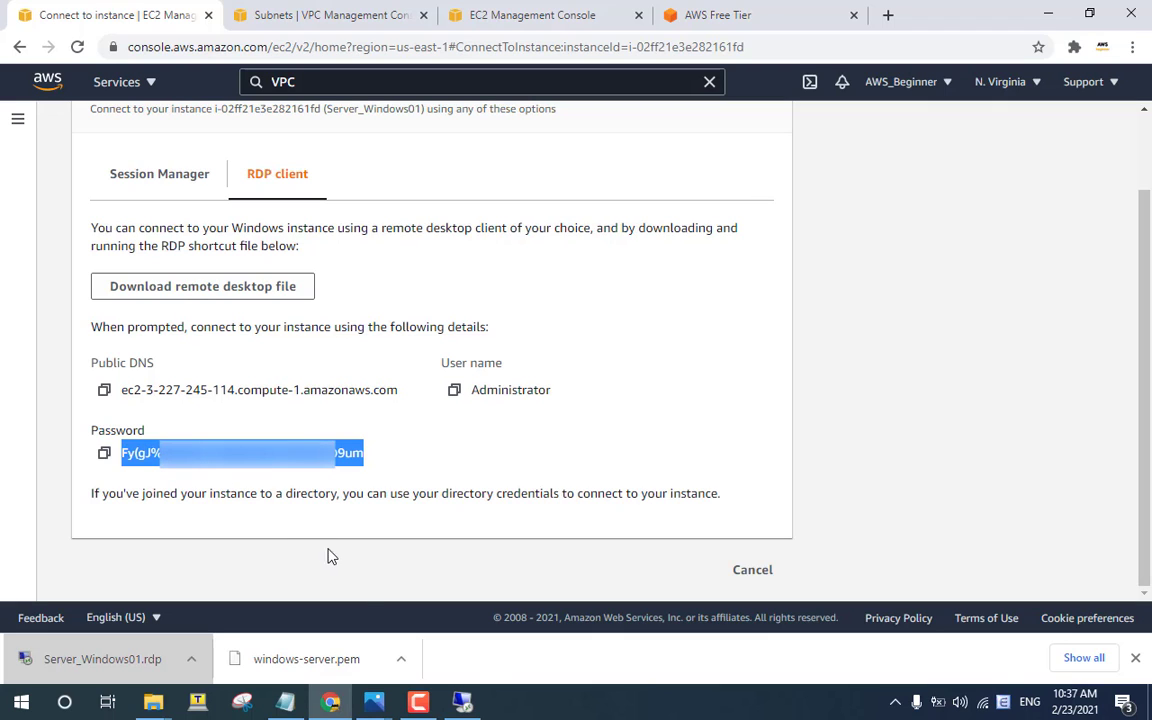
click(462, 701)
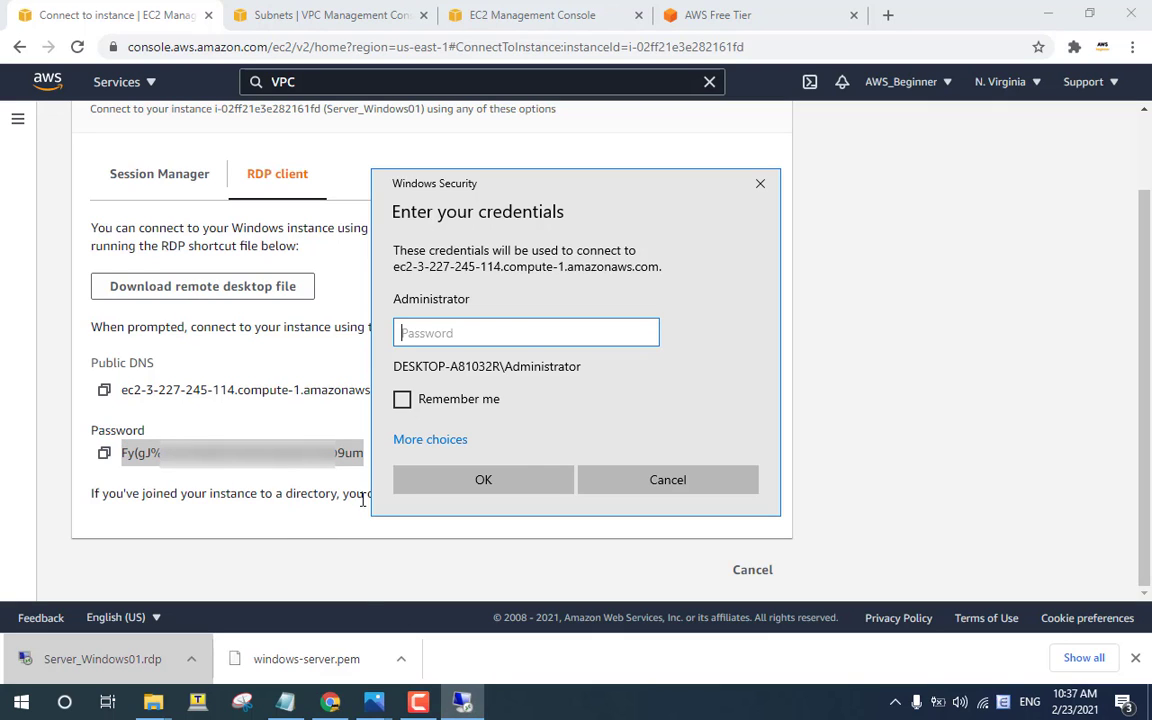
key(ctrl+v)
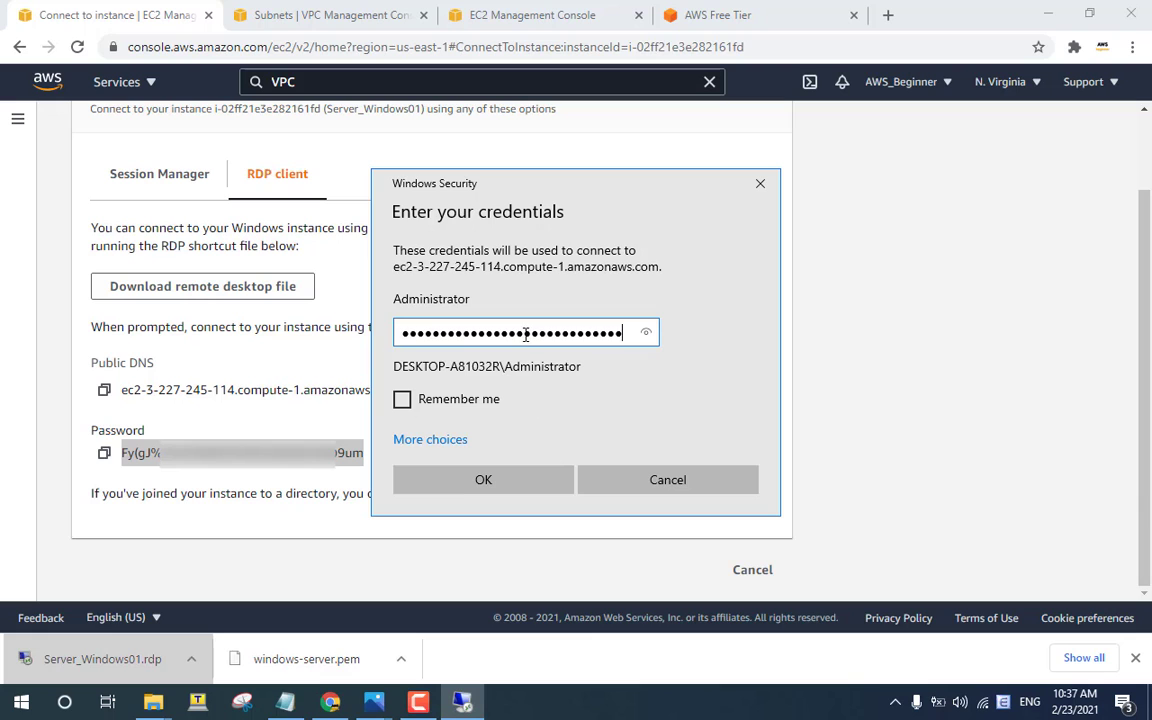
click(472, 482)
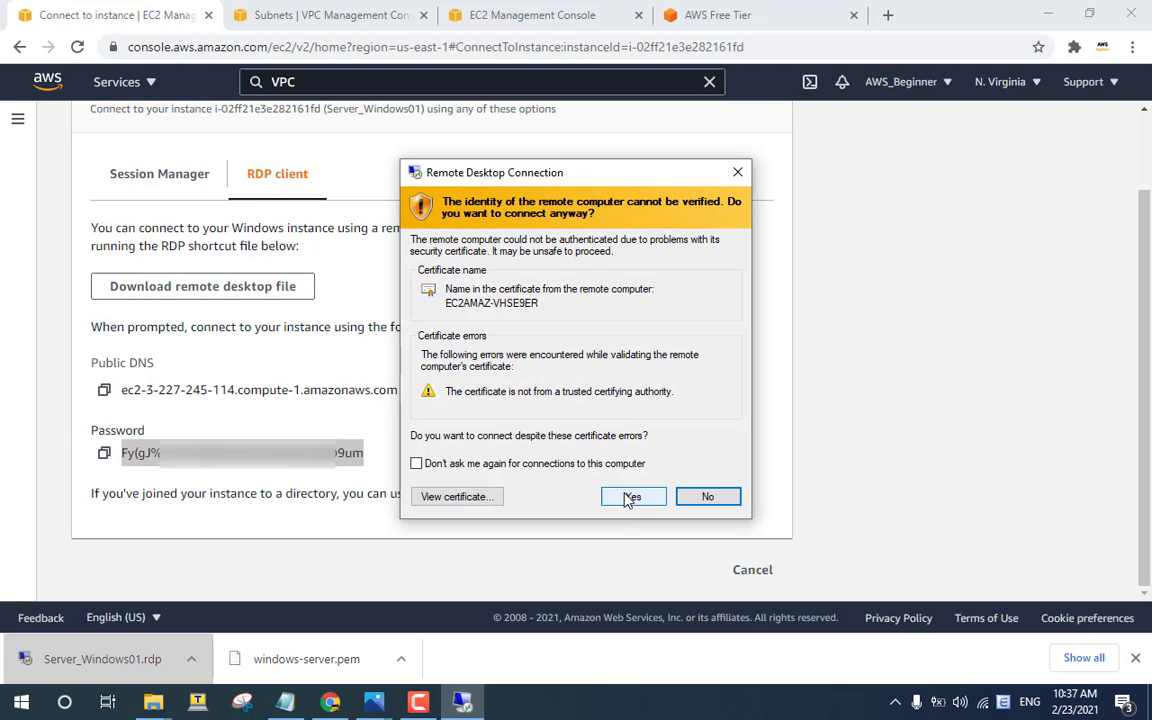
click(634, 498)
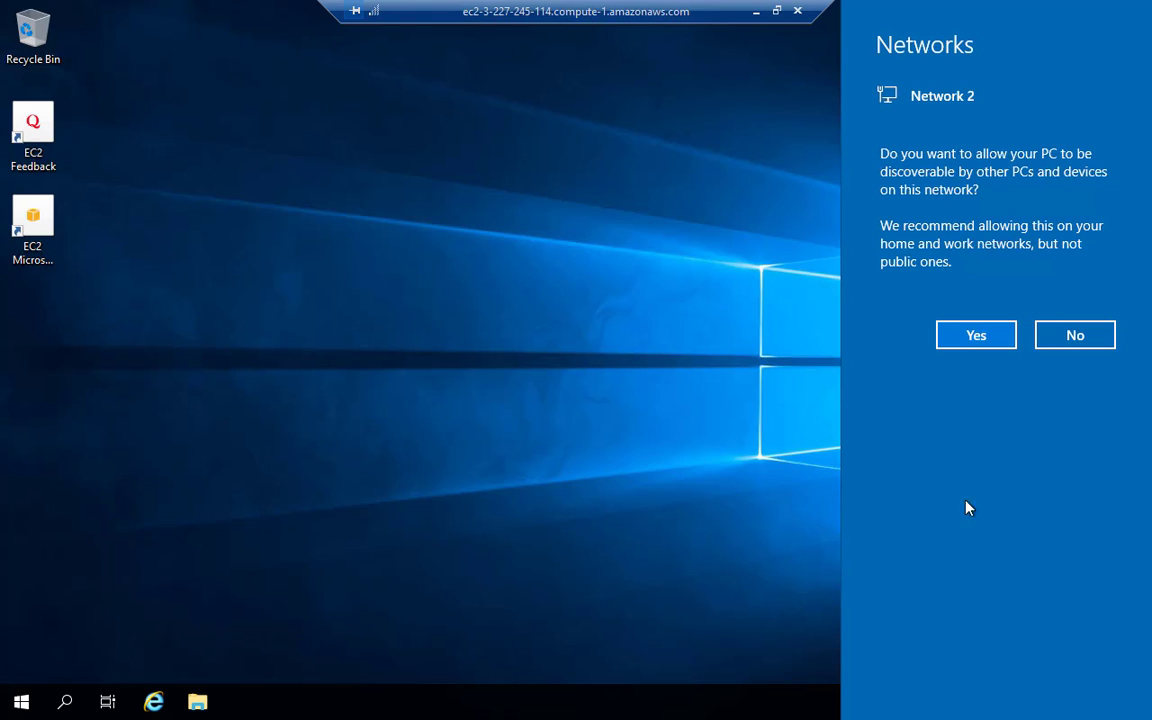
click(954, 334)
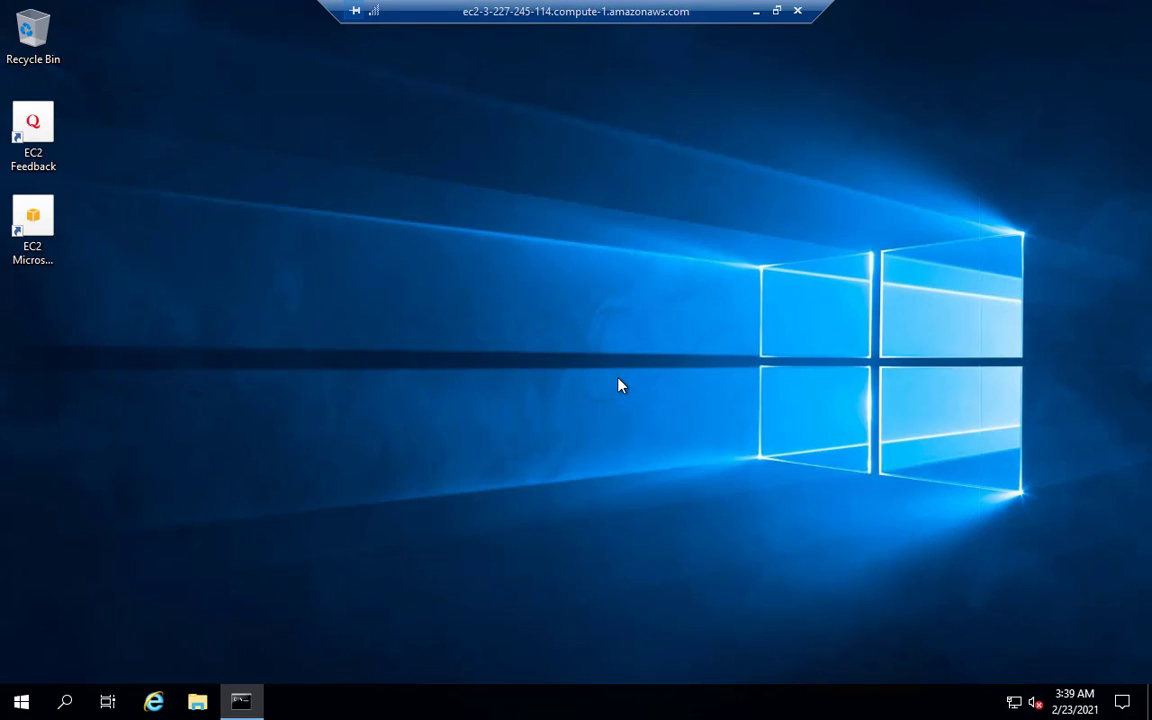
Search for Notepad on the remote server and launch it.
click(18, 692)
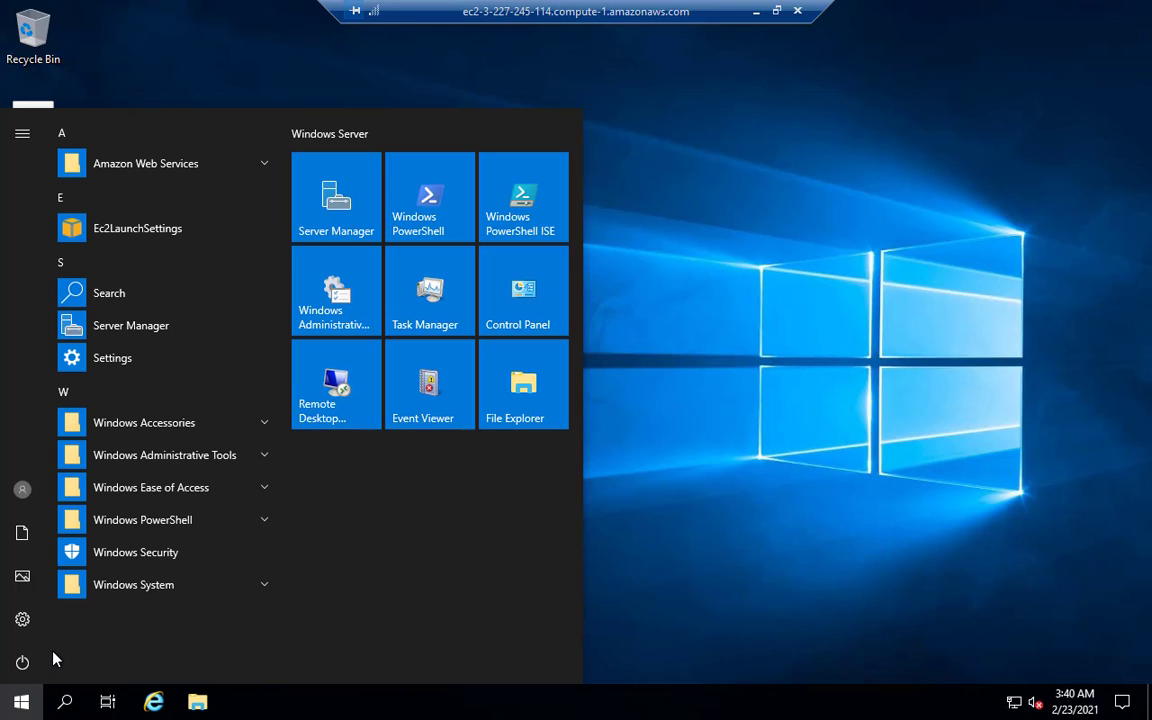
click(170, 448)
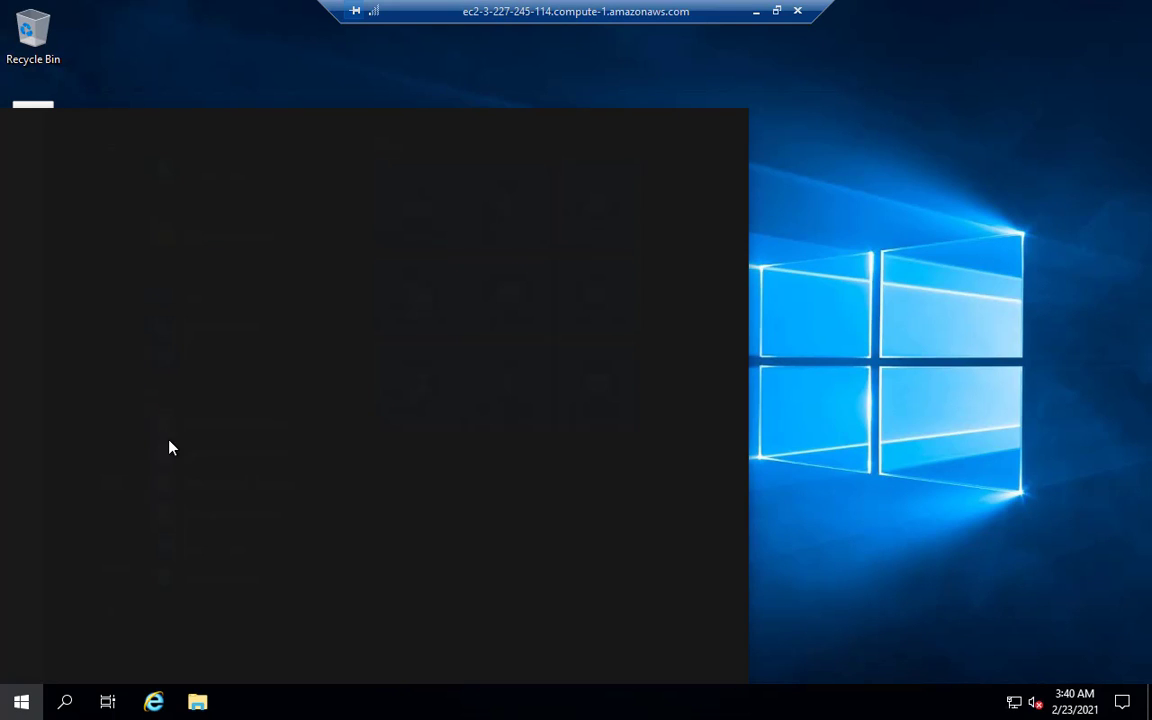
text(no)
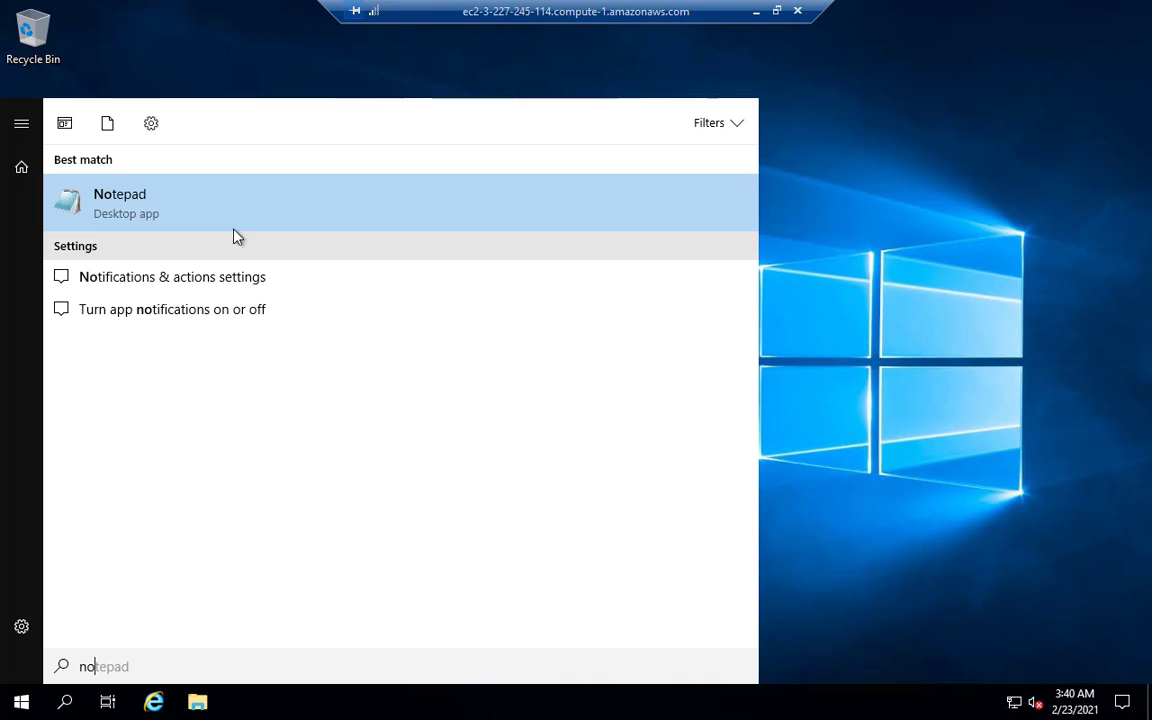
click(210, 218)
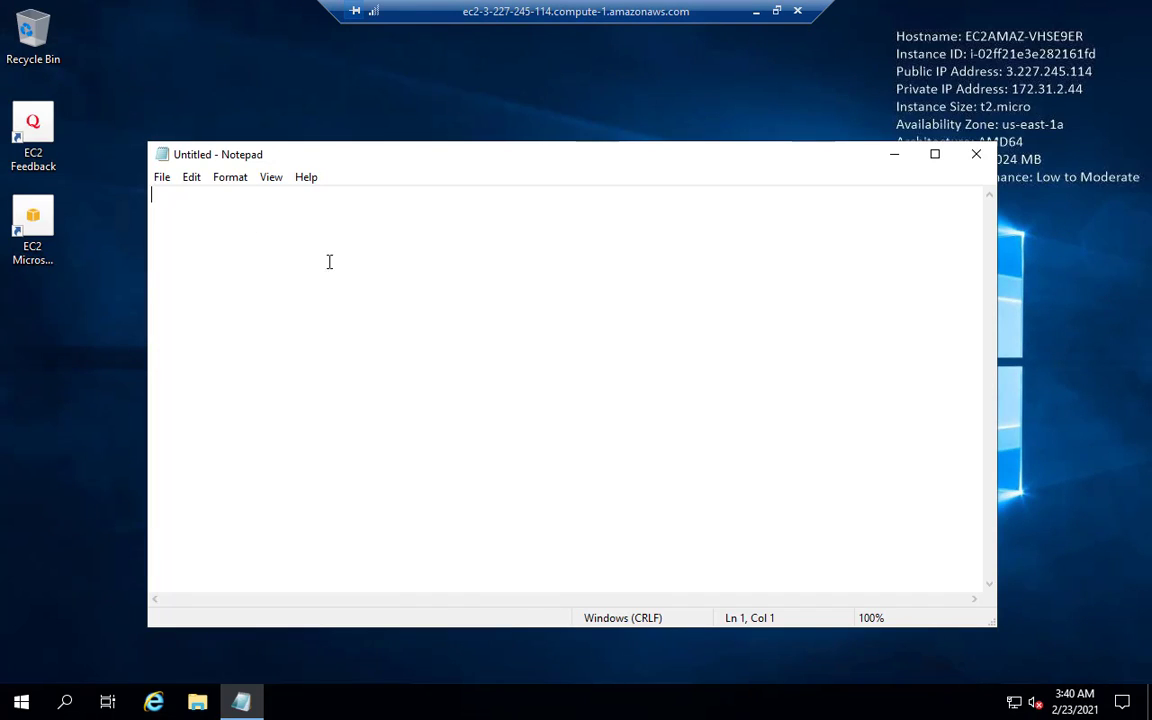
Zoom Notepad to 220%, write "New Windows Server 2019 build OK", and minimize the window.
scroll(334, 300, up, 7)
scroll(336, 314, up, 4)
scroll(336, 314, up, 1)
text(New)
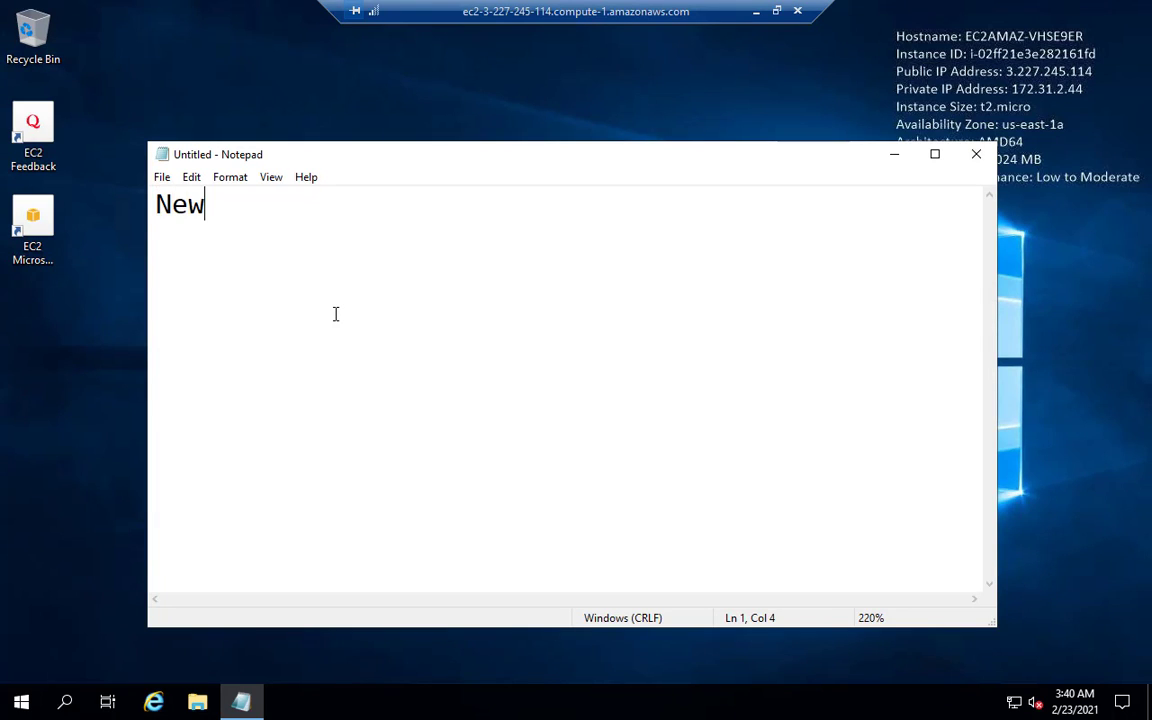
text( Window)
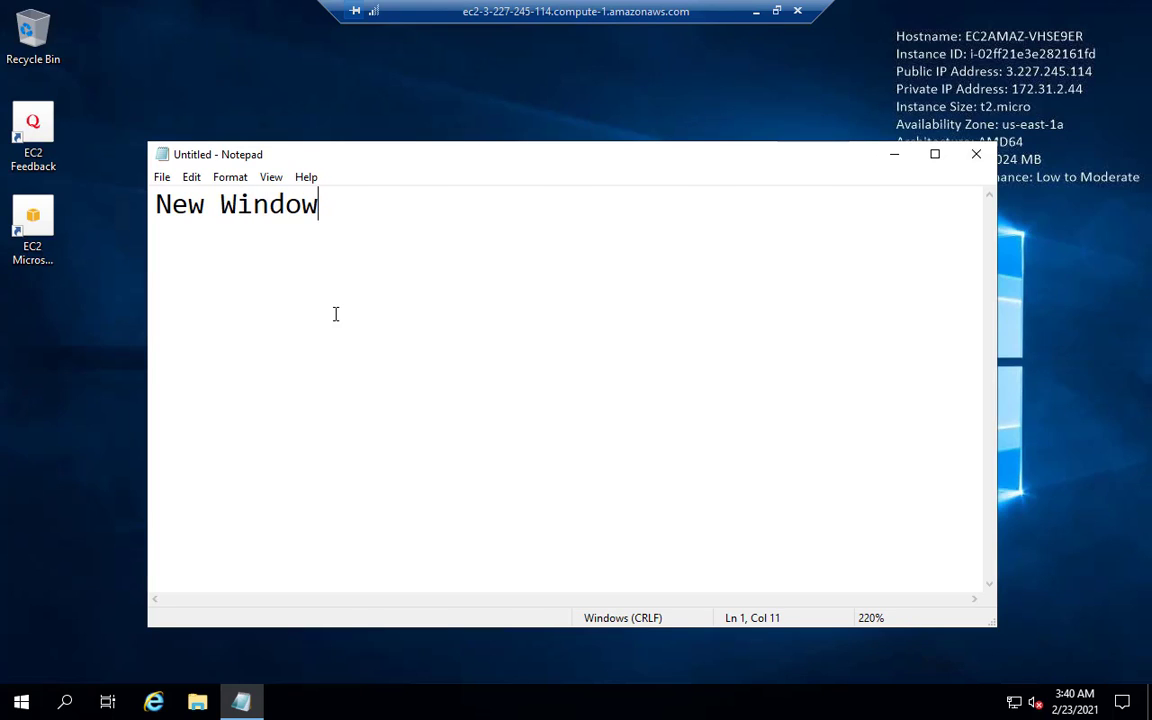
text(s Serve)
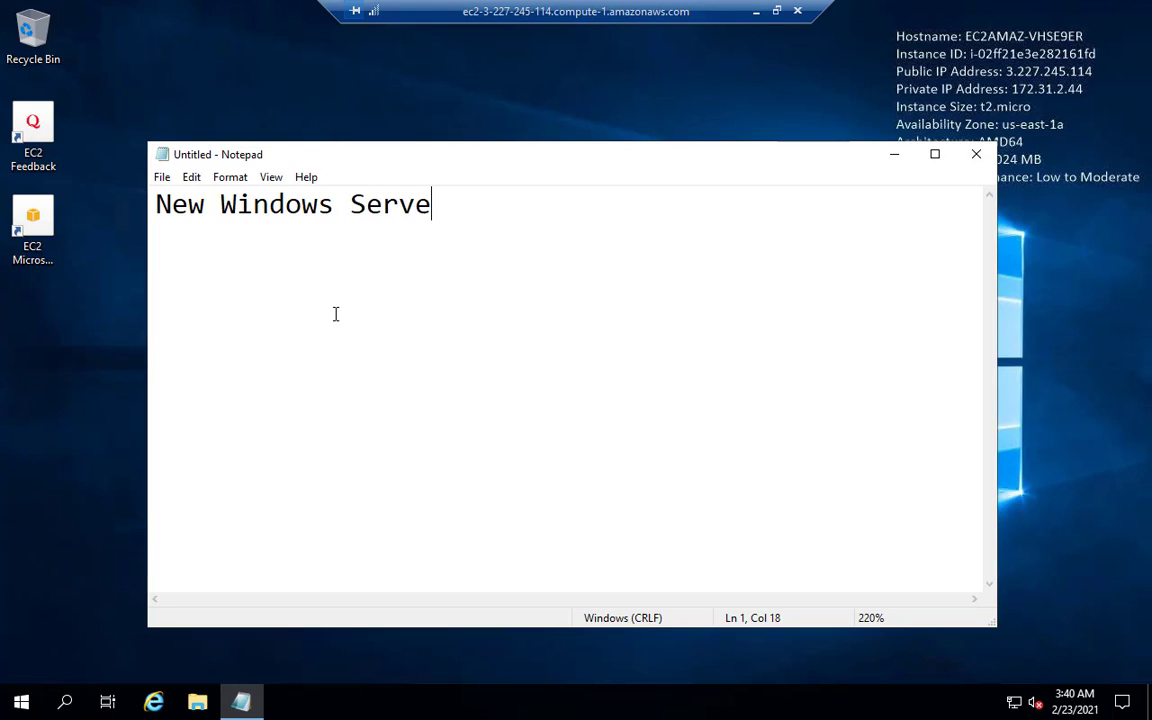
text(r 2019)
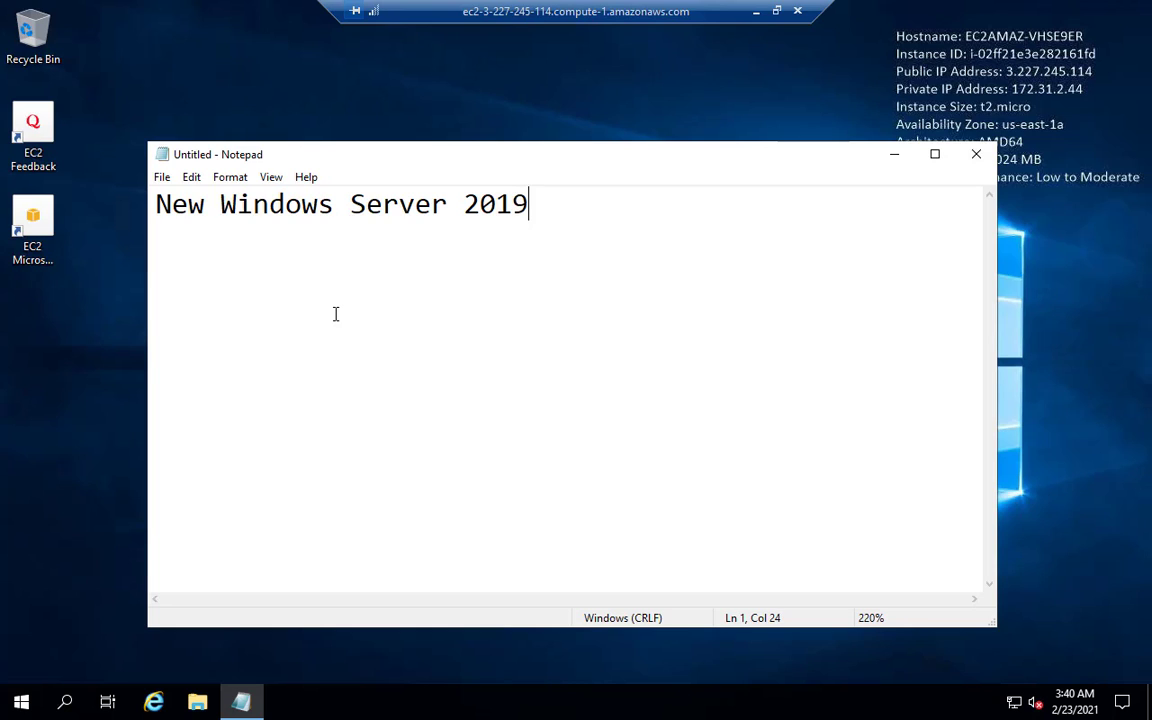
text( build OK)
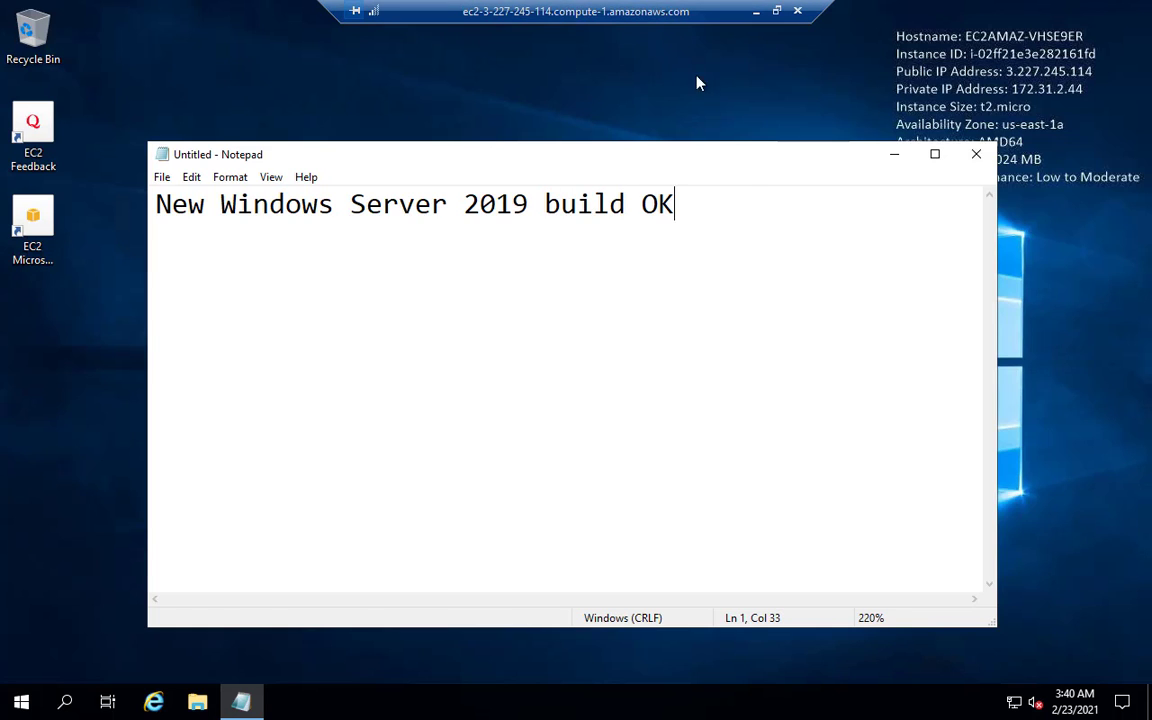
click(896, 155)
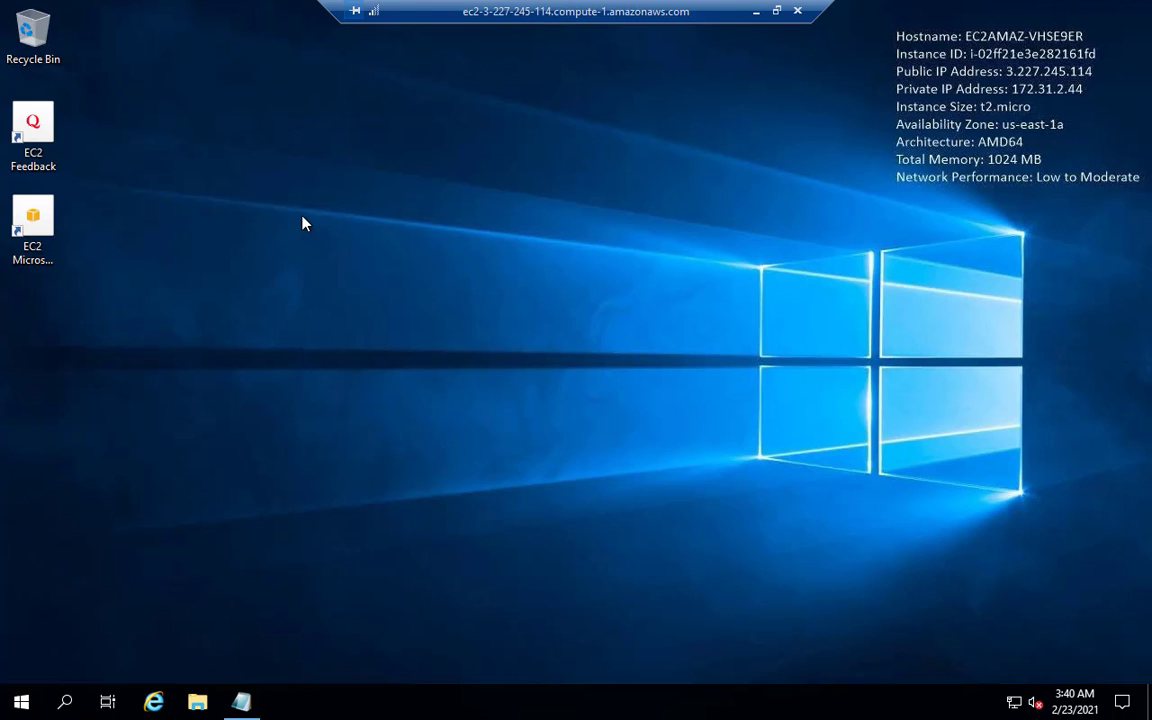
Open the properties of This PC to check the server's Windows edition, processor and memory, and close the System window.
key(super+e)
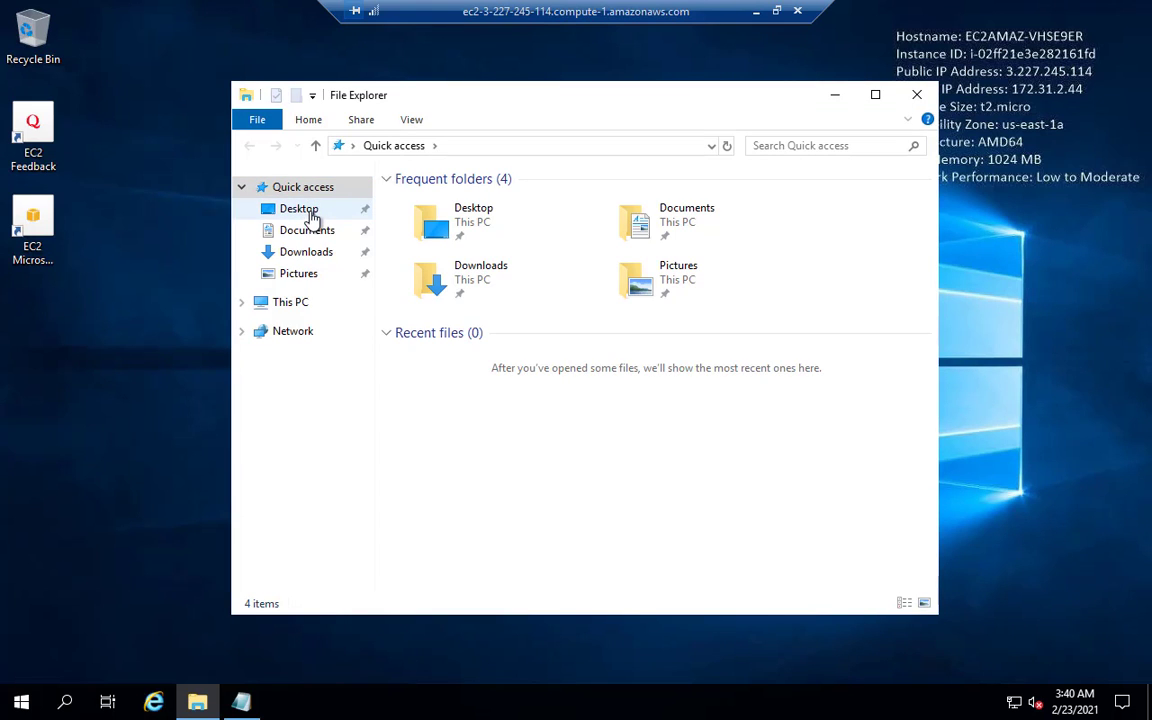
right_click(300, 304)
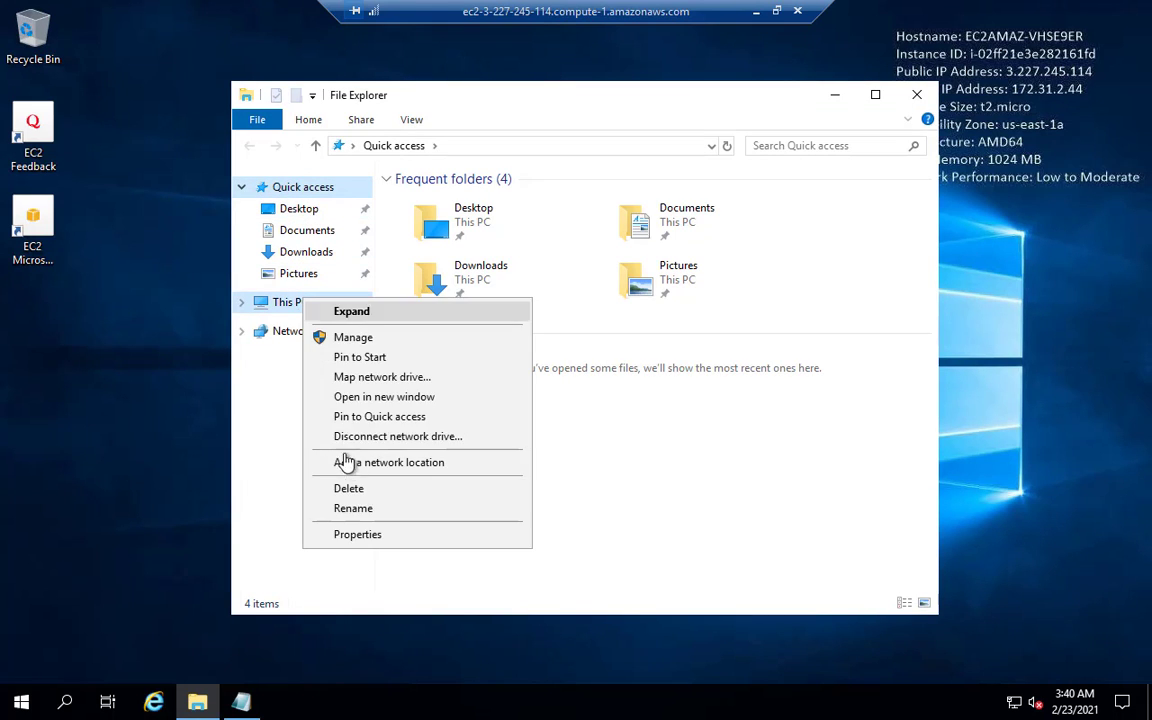
click(365, 537)
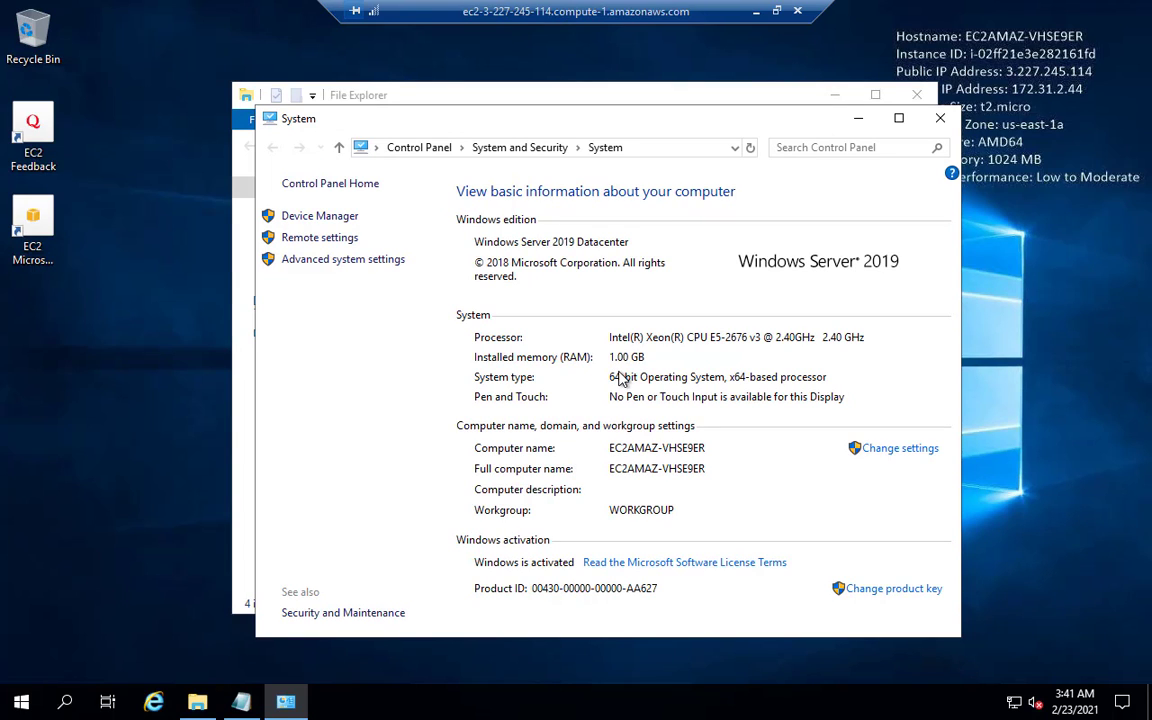
click(940, 119)
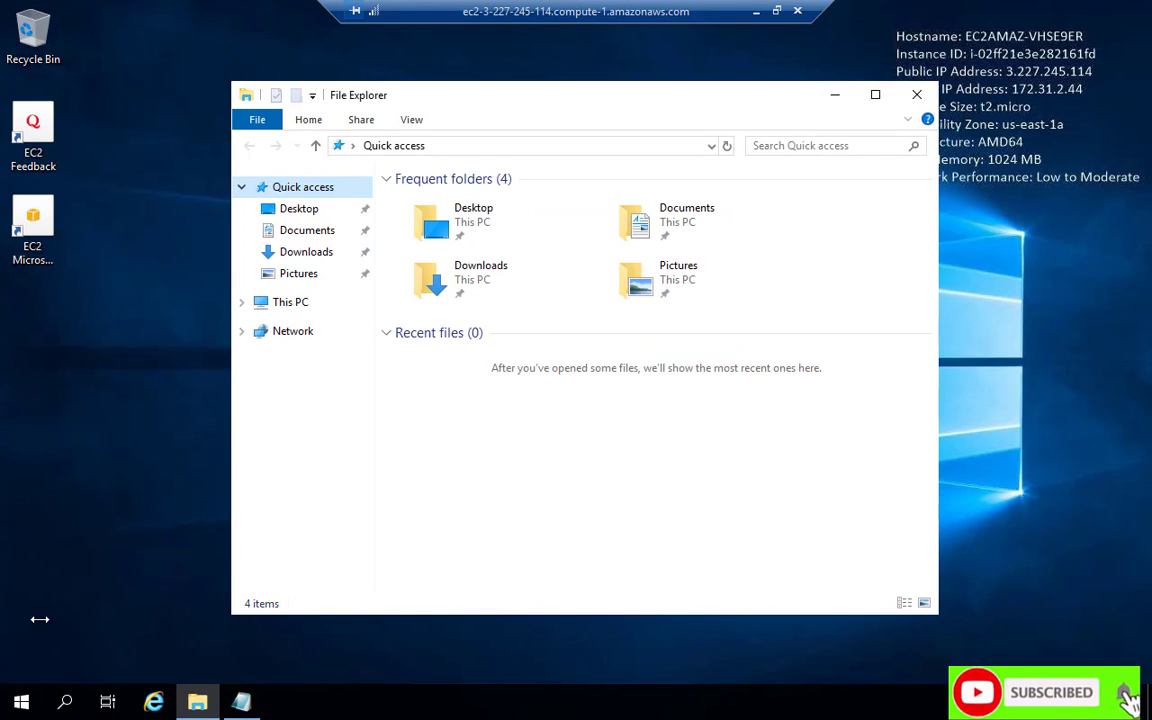
Launch Command Prompt on the remote server and run ipconfig to examine its network configuration.
click(5, 706)
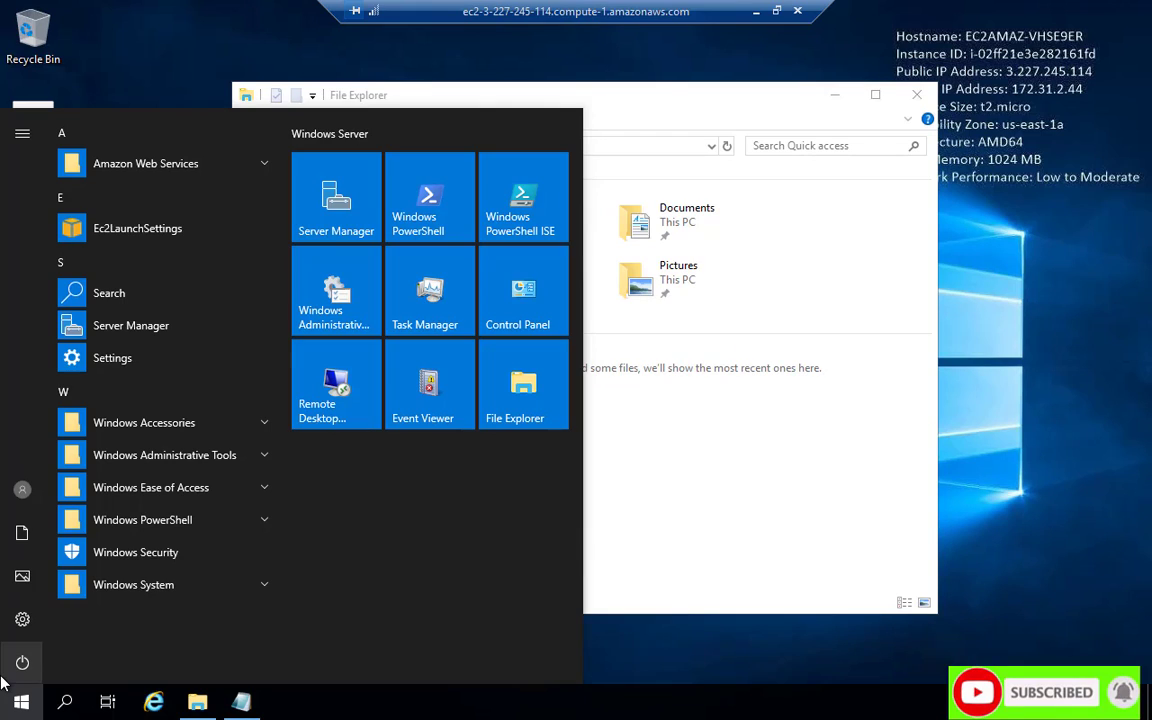
text(cmd)
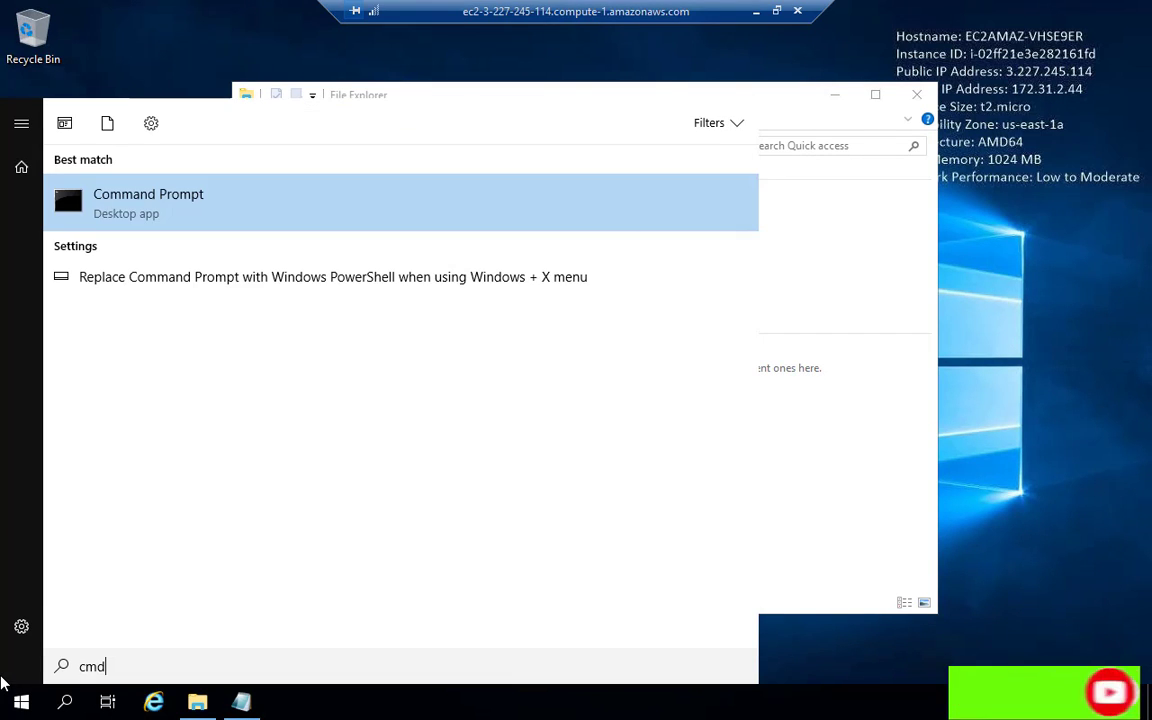
key(Return)
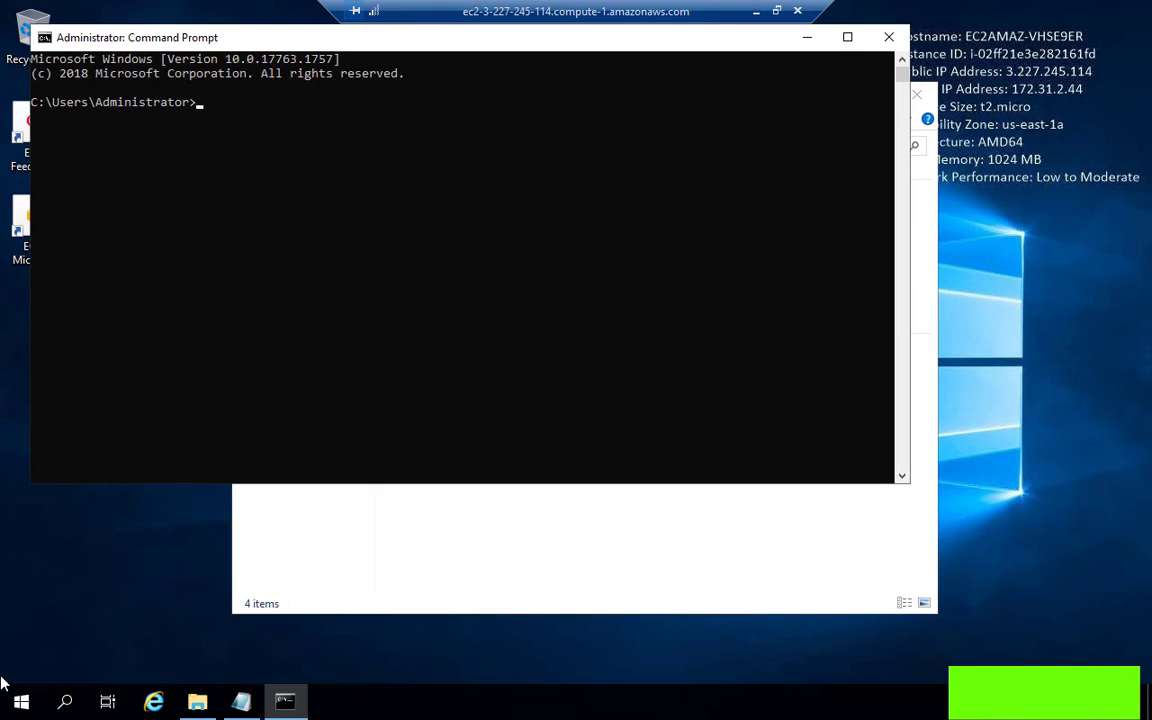
text(ipconfig)
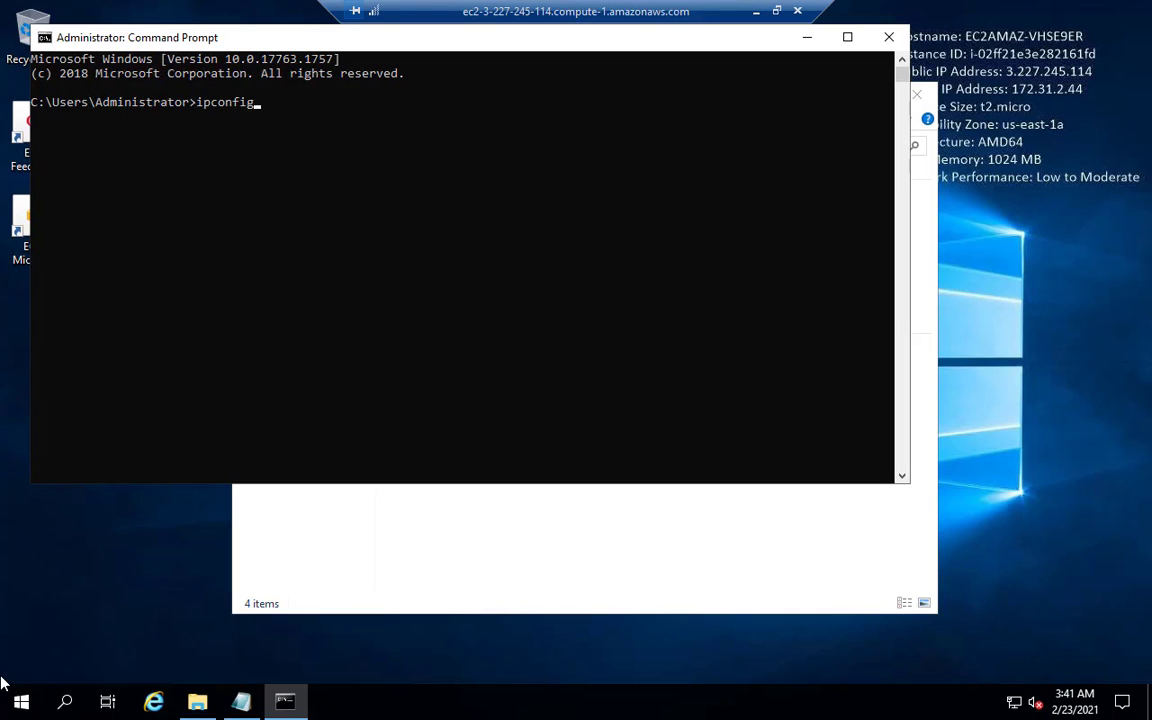
key(BackSpace)
key(BackSpace)
key(BackSpace)
text(fig)
key(Return)
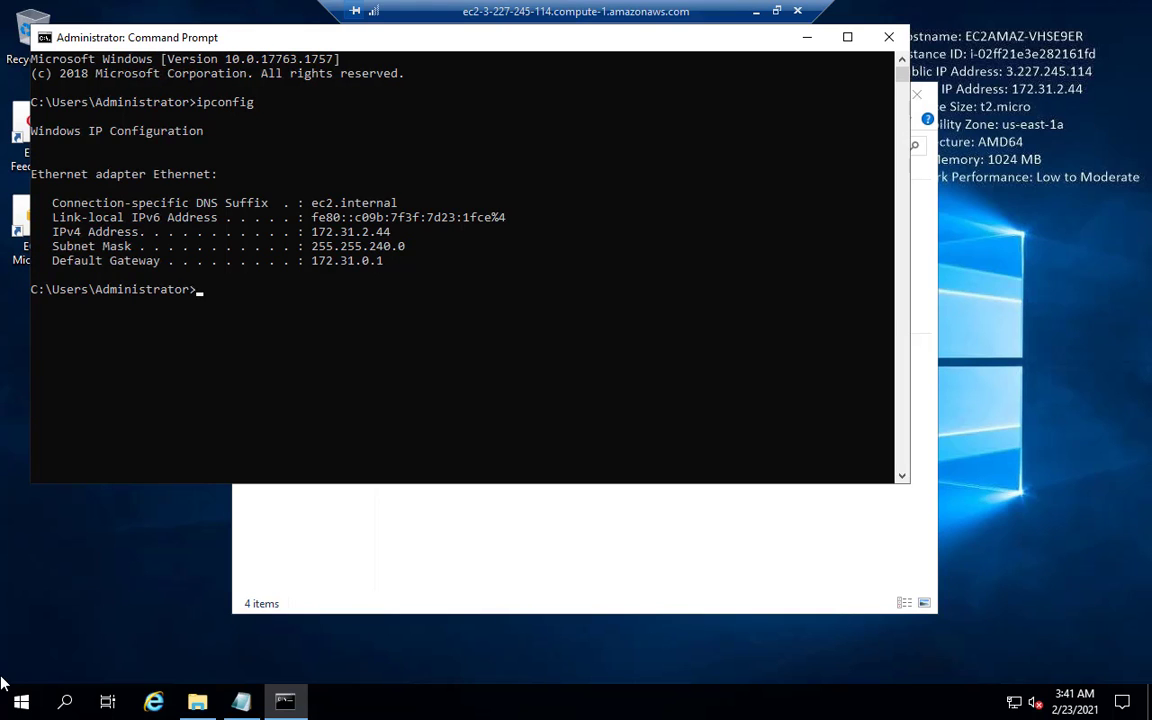
Run ping 8.8.8.8 to test internet connectivity and dir to list the user folder, and minimize Command Prompt.
text(ping 8.8.8.8)
key(Return)
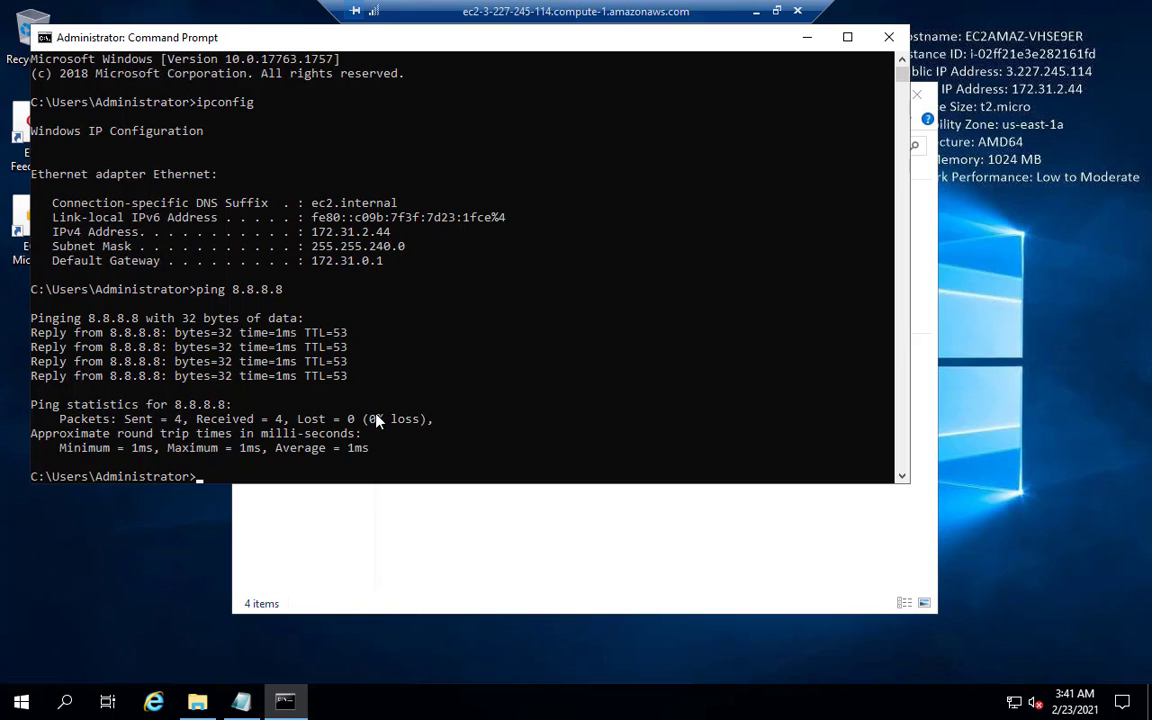
text(dir)
key(Return)
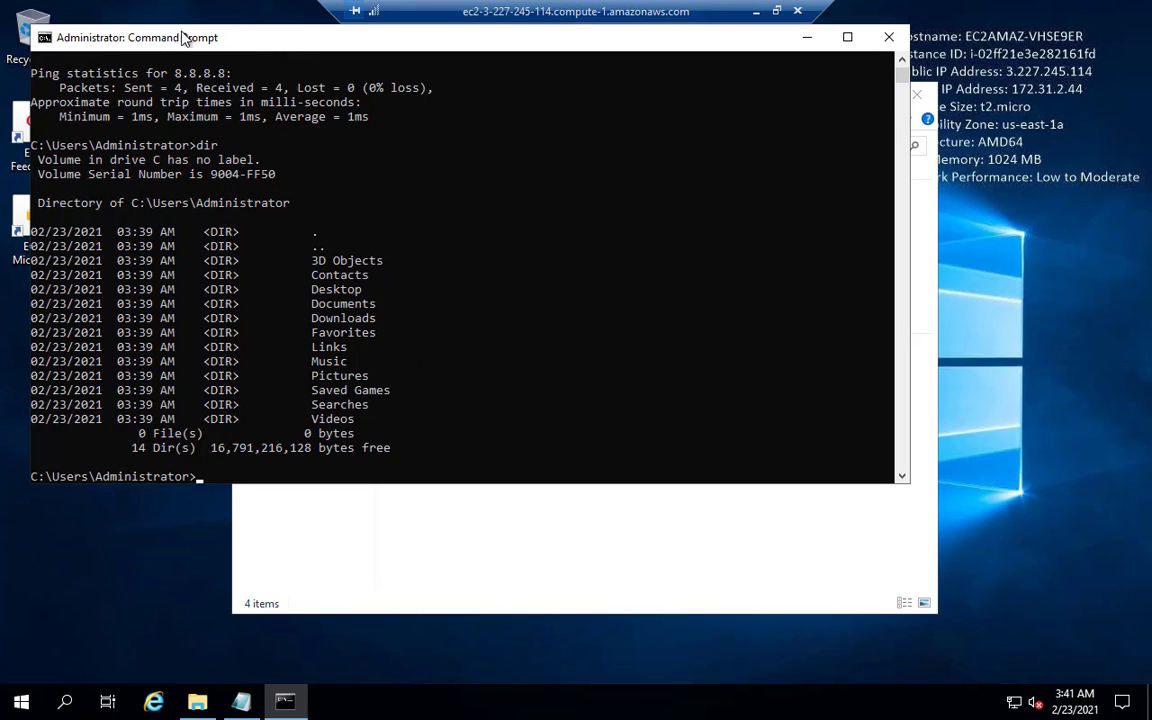
drag(166, 26, 393, 113)
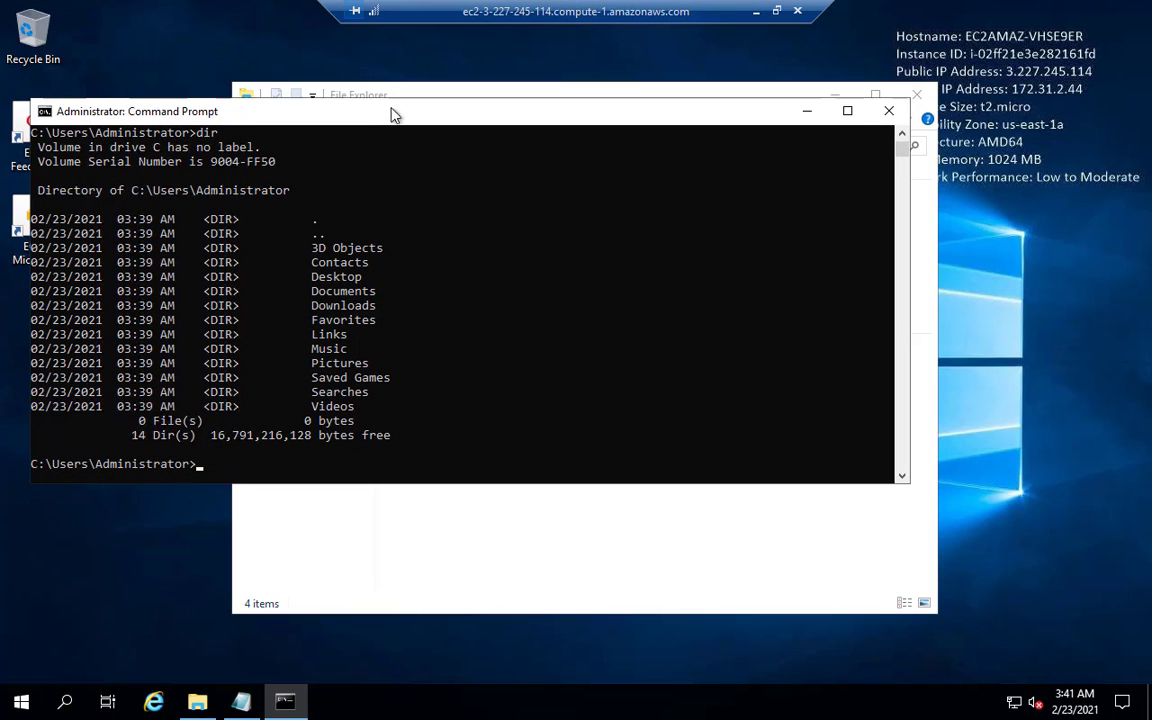
click(807, 111)
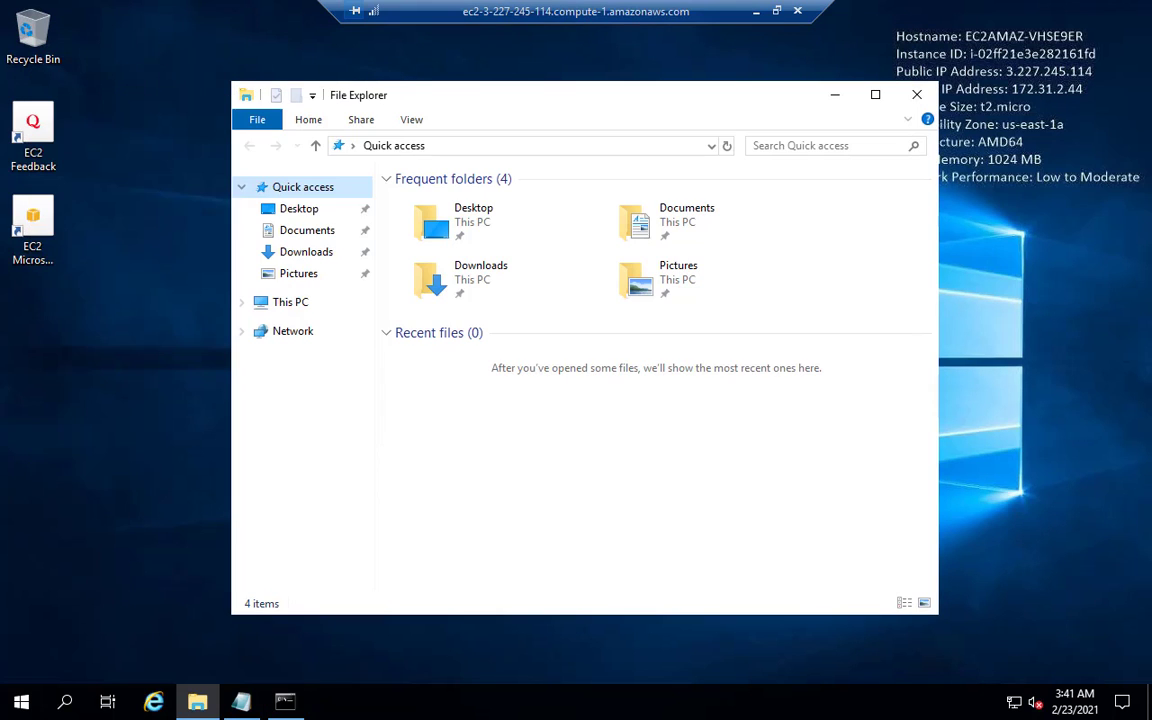
Launch Server Manager and dismiss its Windows Admin Center message.
click(21, 701)
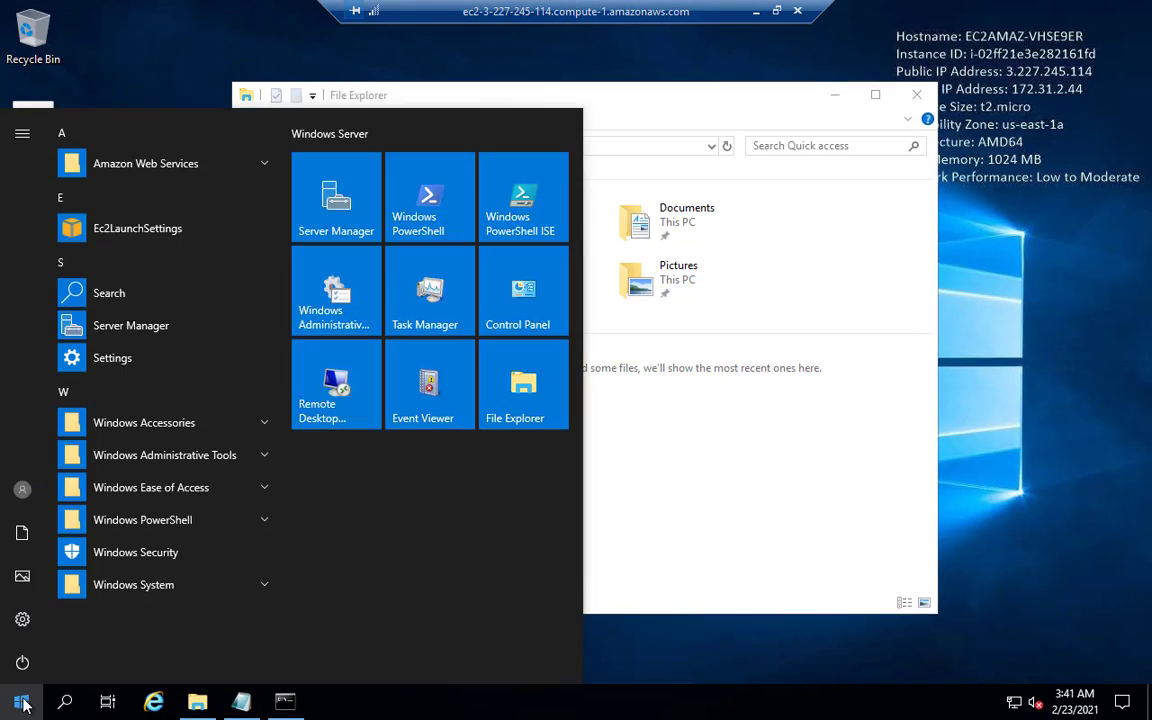
click(157, 325)
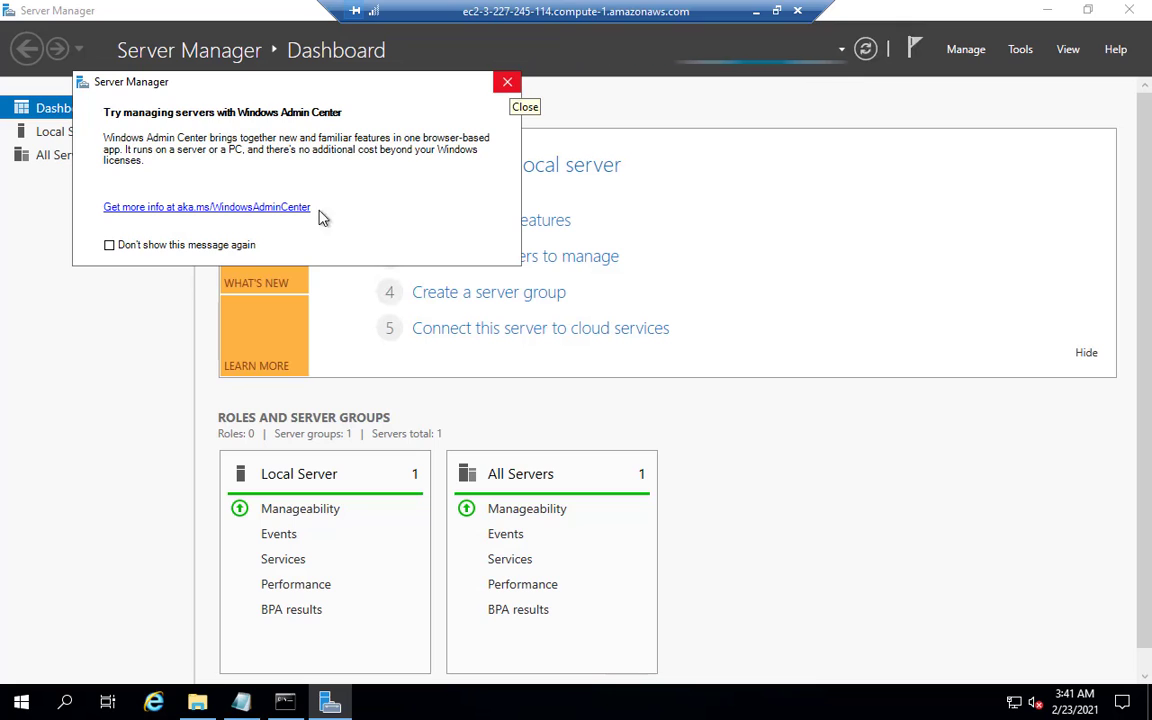
click(253, 249)
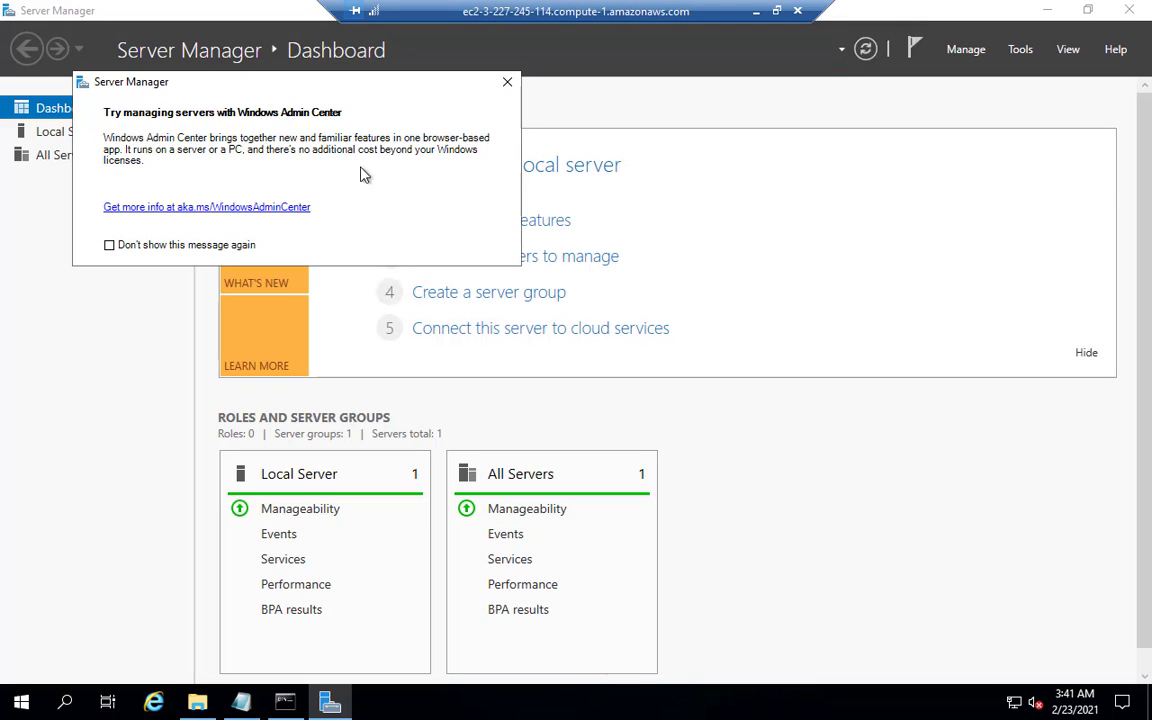
click(507, 82)
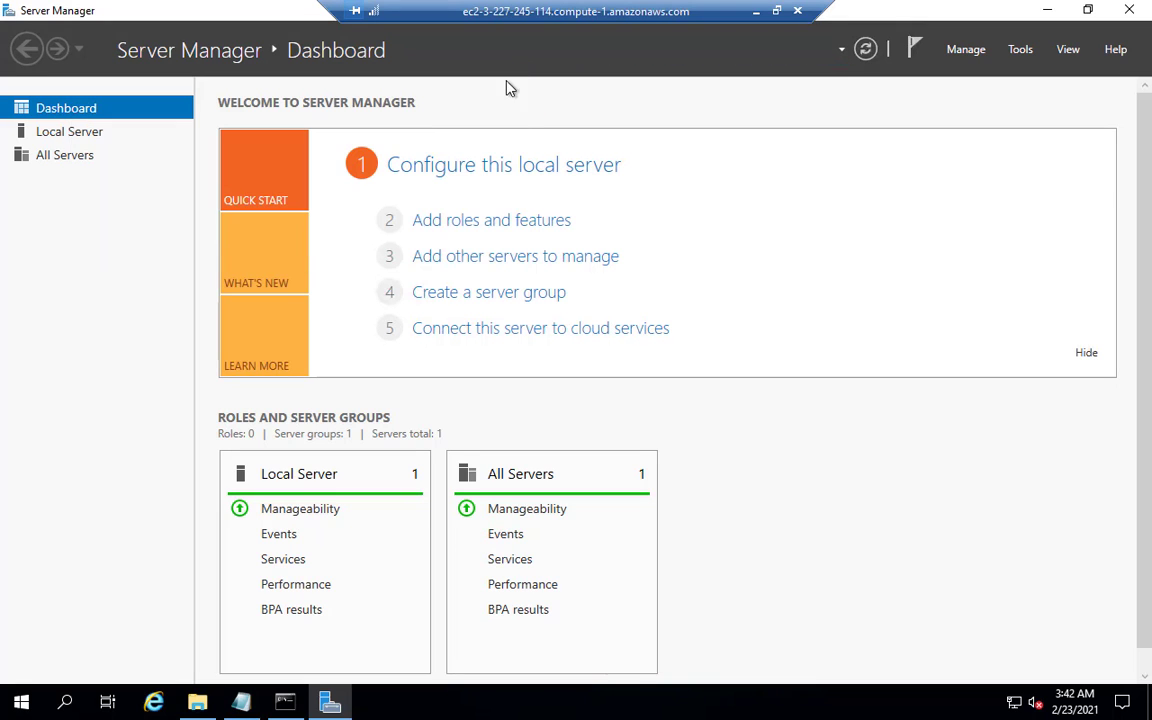
Review the Local Server properties and management options in Server Manager, and close it along with File Explorer.
click(72, 132)
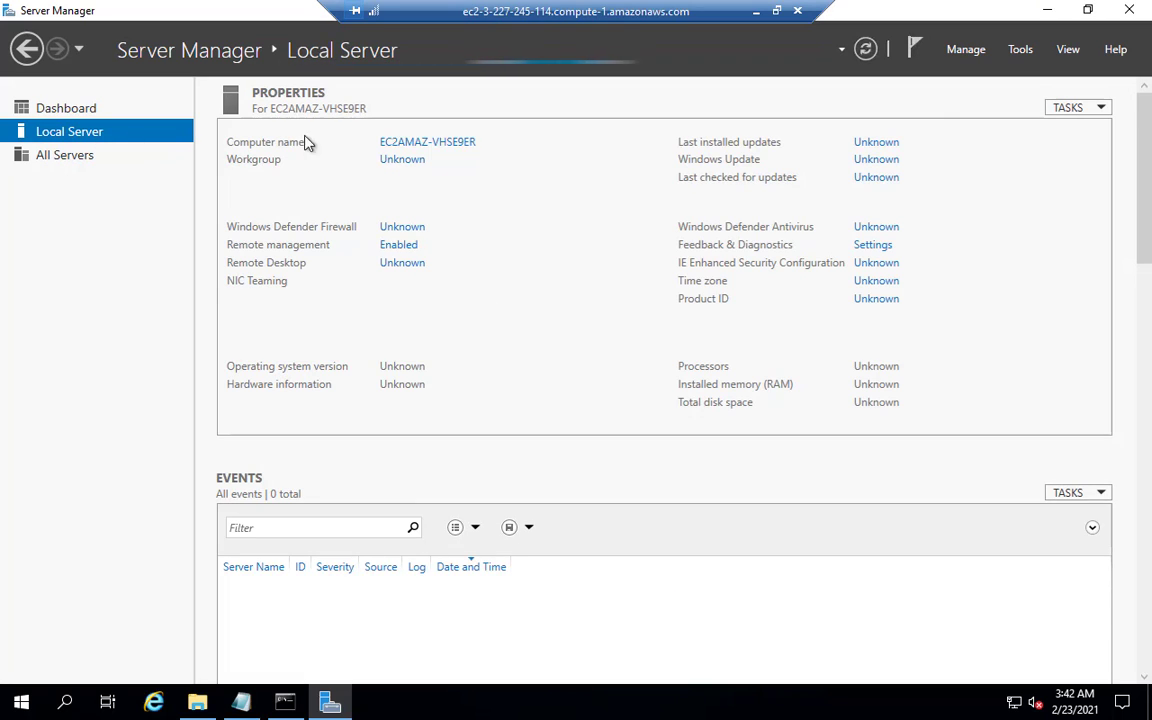
click(970, 50)
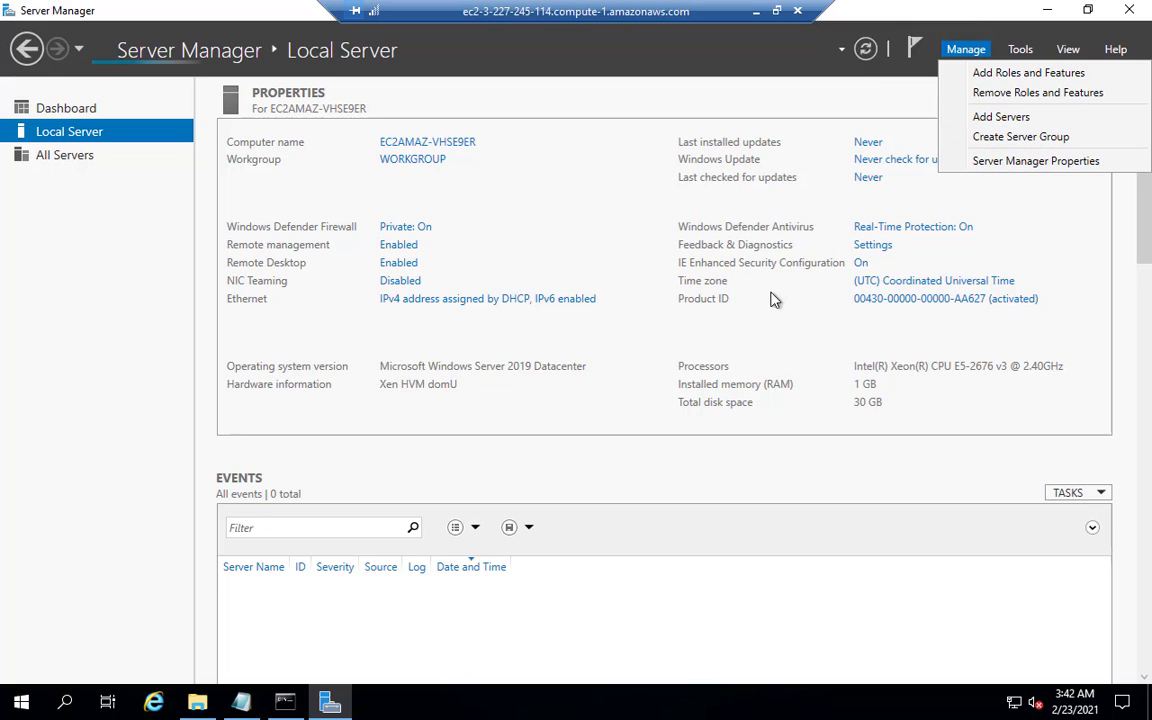
click(1048, 14)
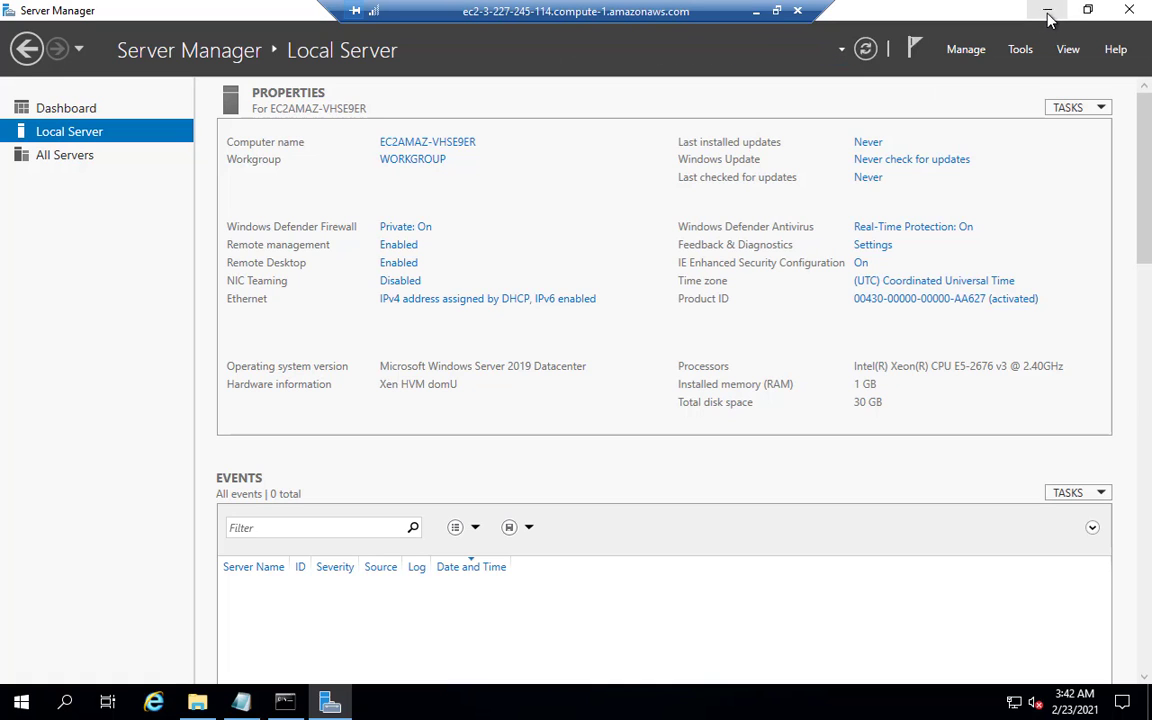
click(1130, 12)
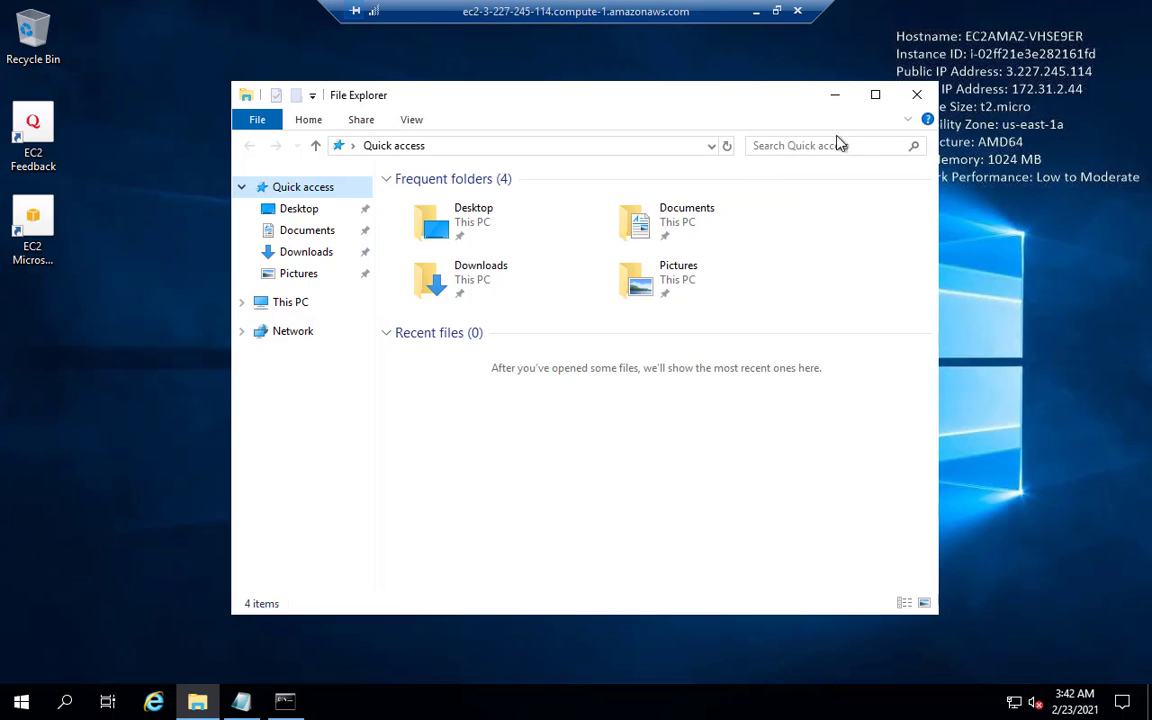
click(918, 96)
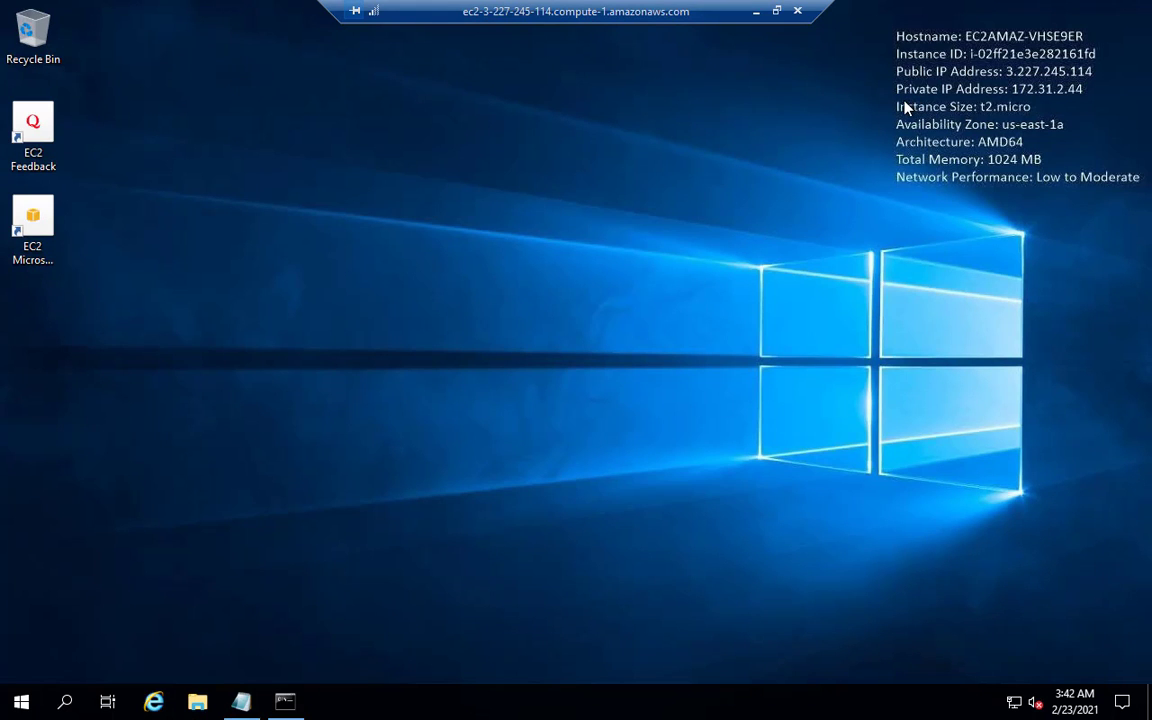
Restore the Notepad note and add "Thank you so much!" after a blank line below the first line.
click(241, 701)
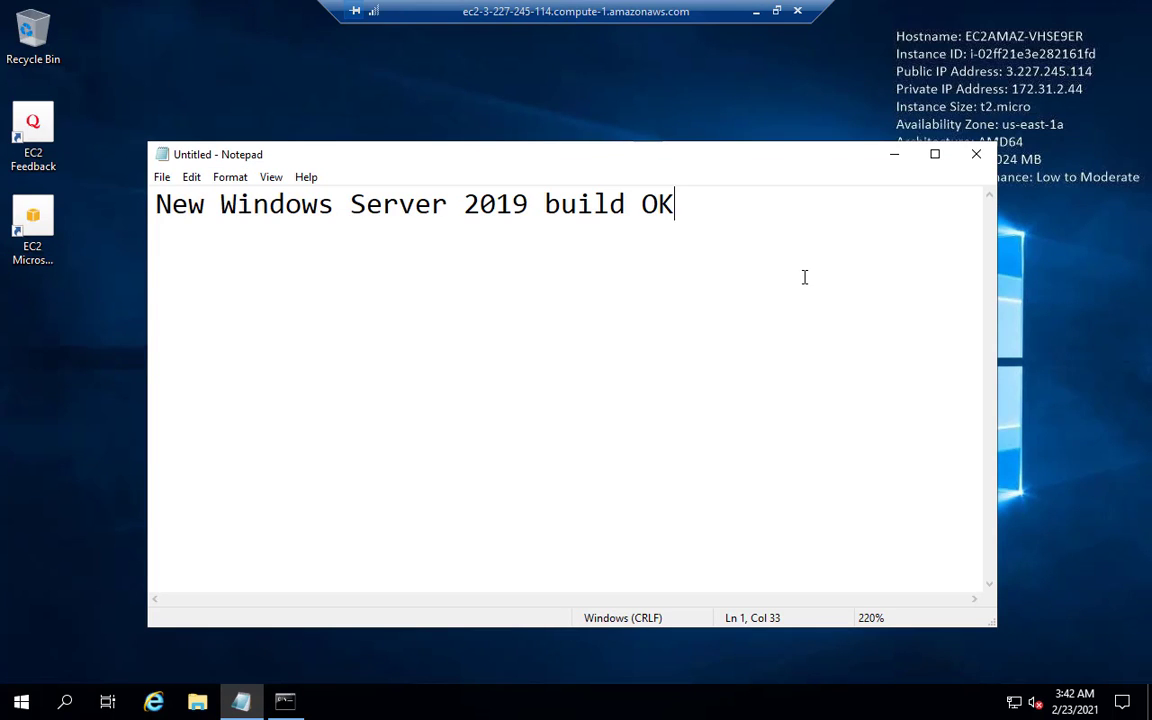
key(Return)
key(Return)
text(Thank )
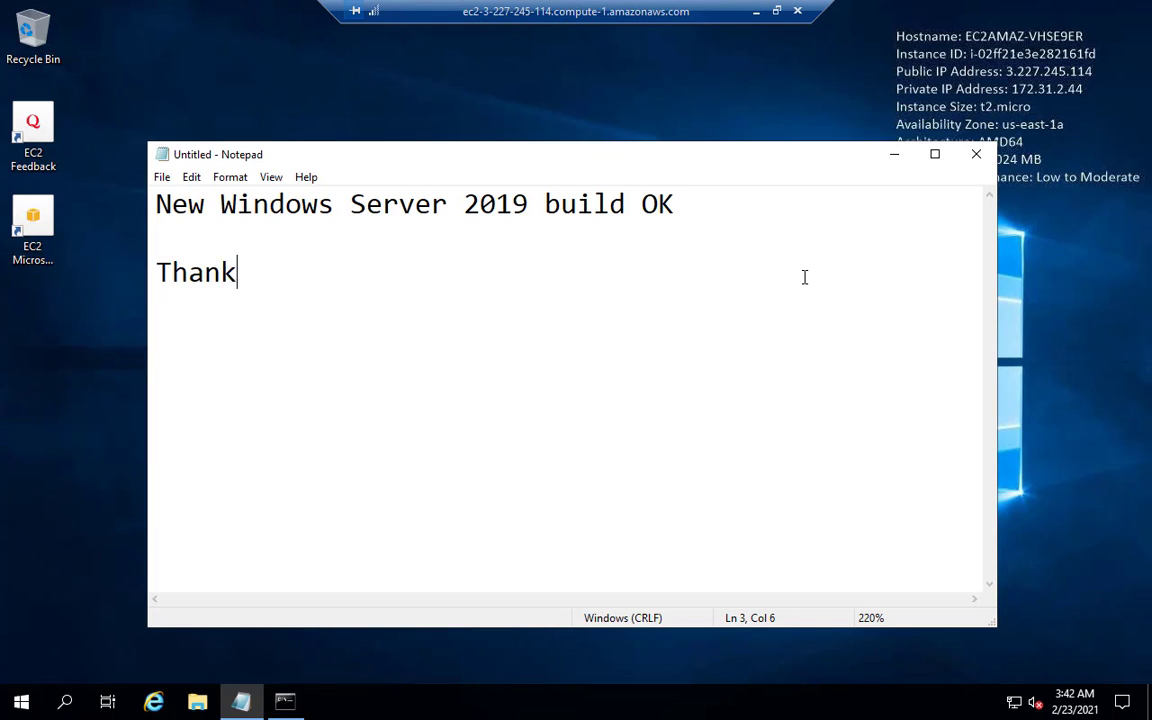
text(you)
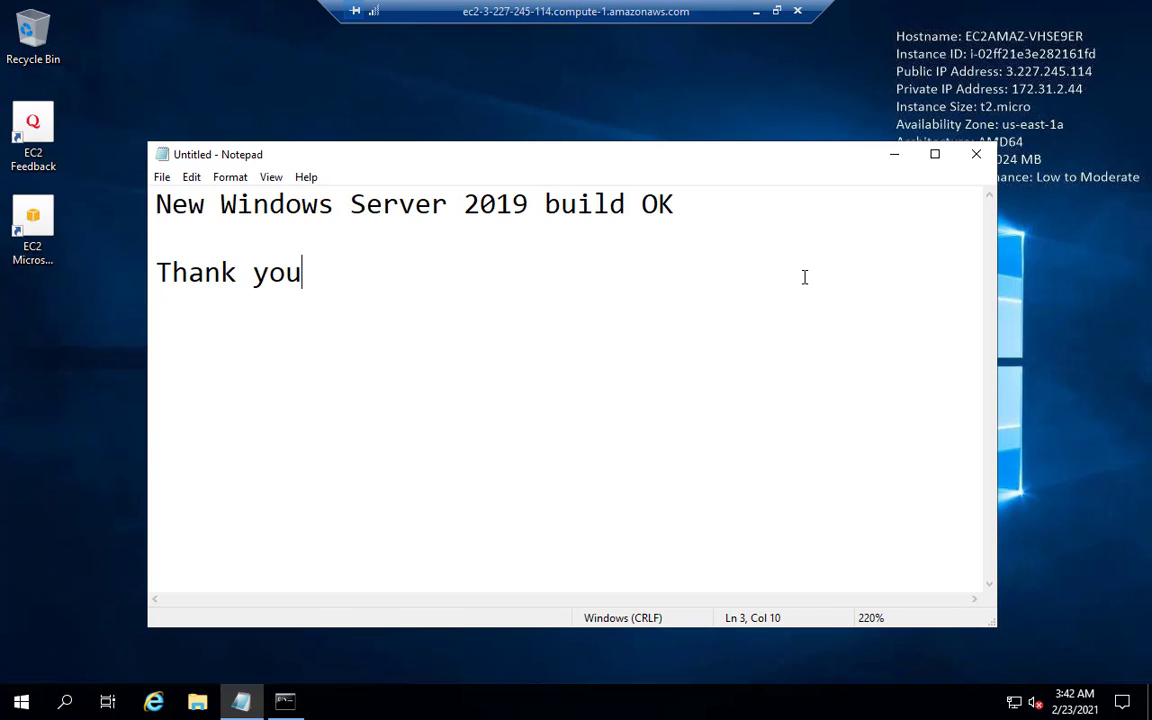
text( so mu)
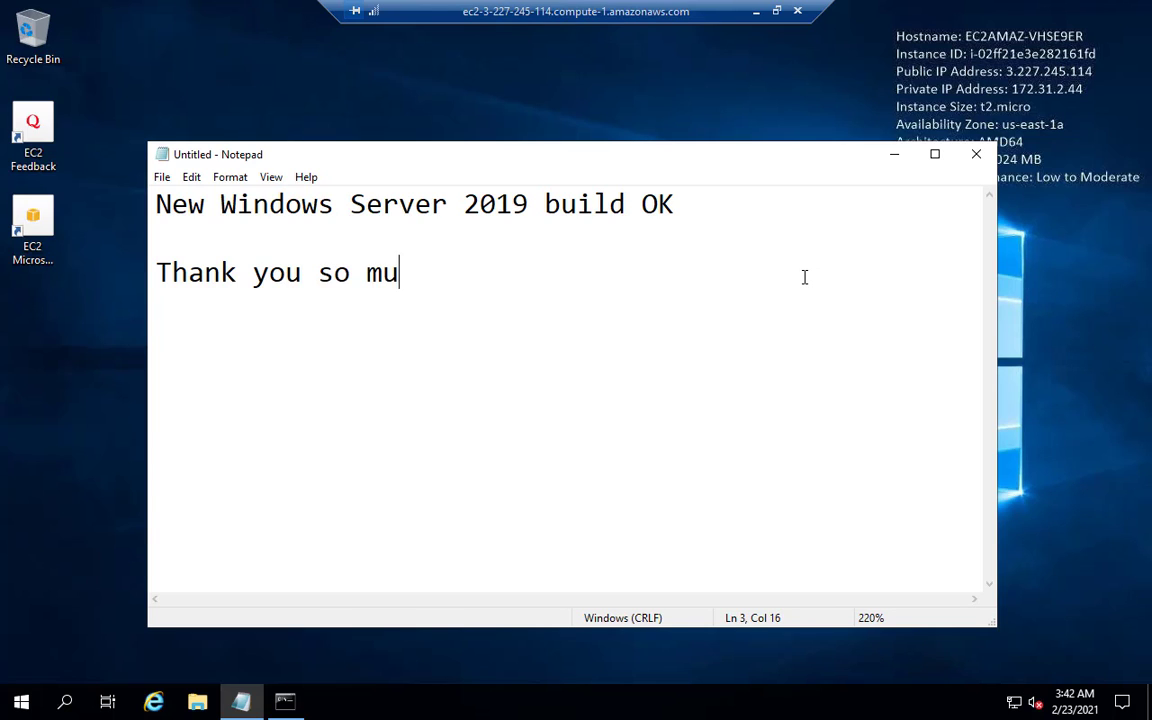
text(ch!)
Disconnect the remote desktop session and bring up the aws-beginner.png image in Photos.
click(800, 12)
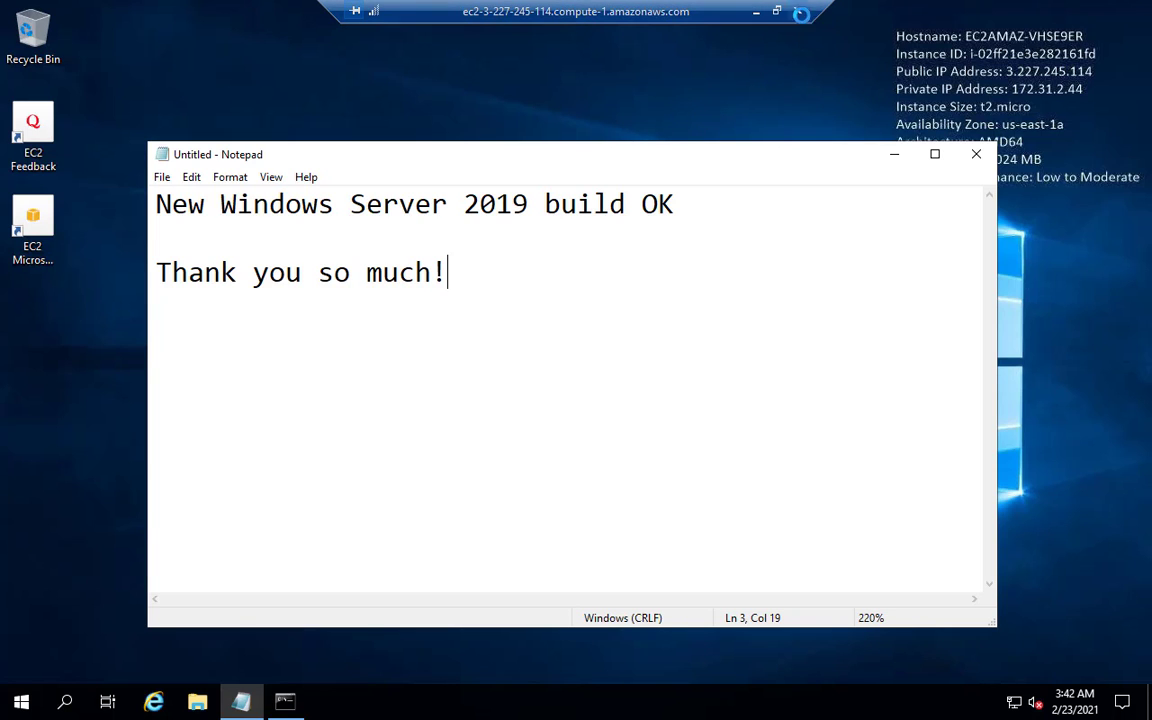
click(631, 391)
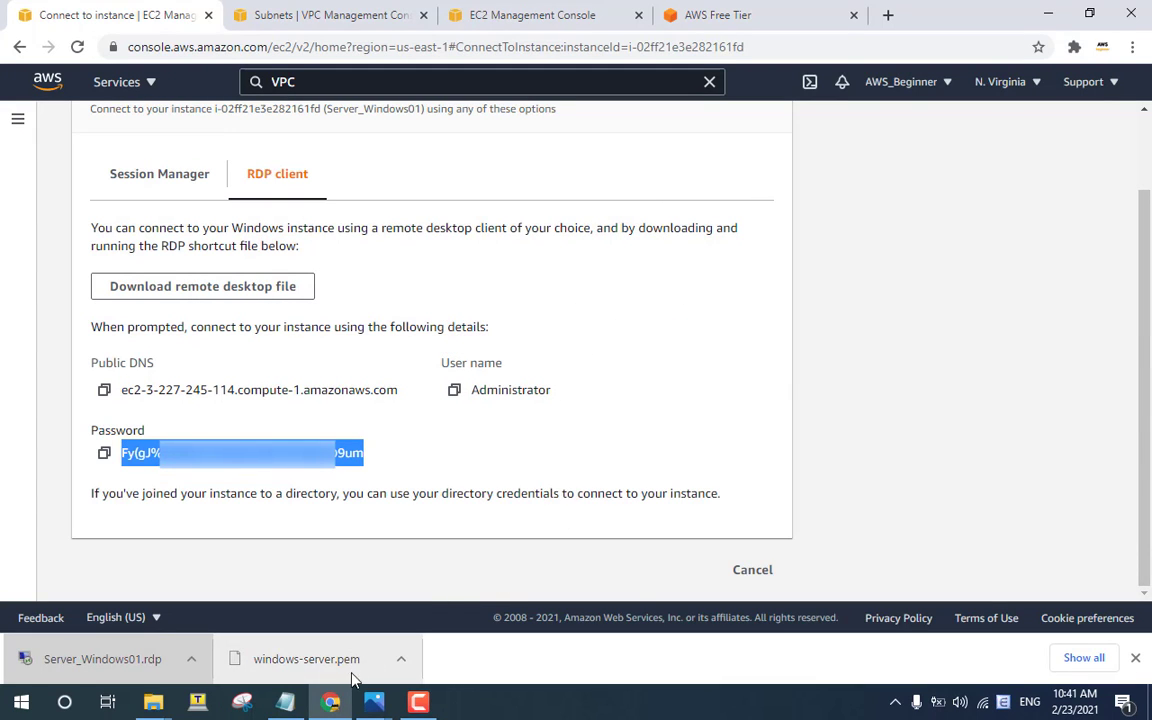
click(374, 702)
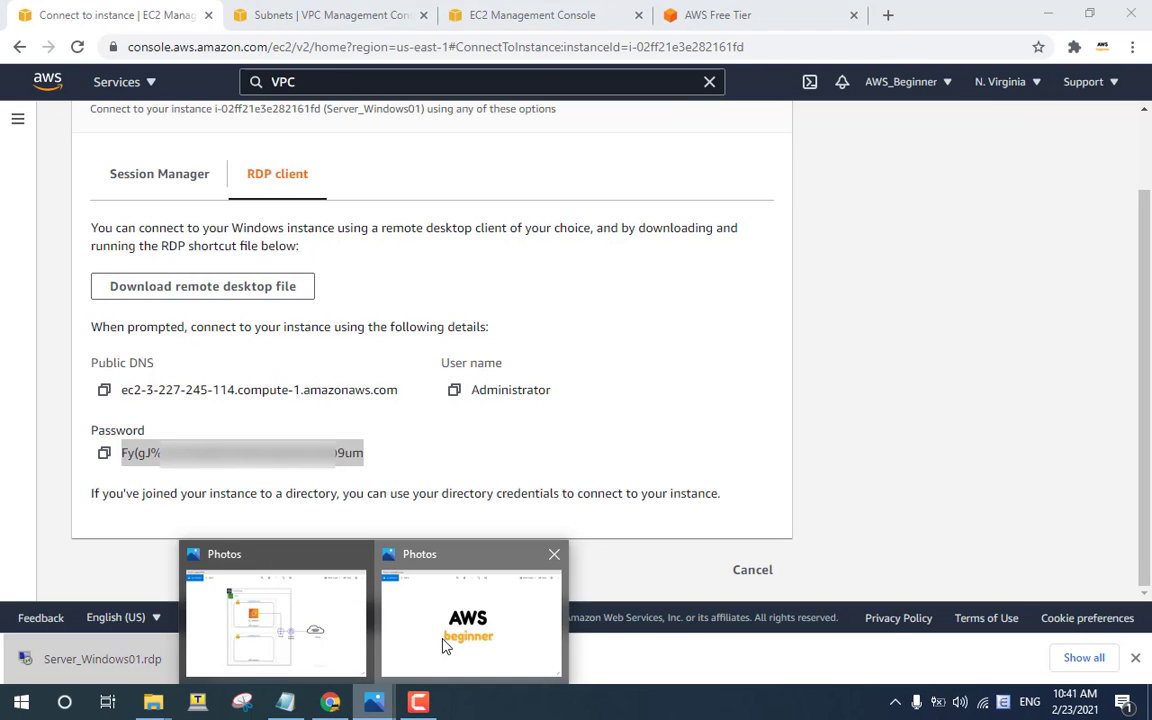
click(445, 647)
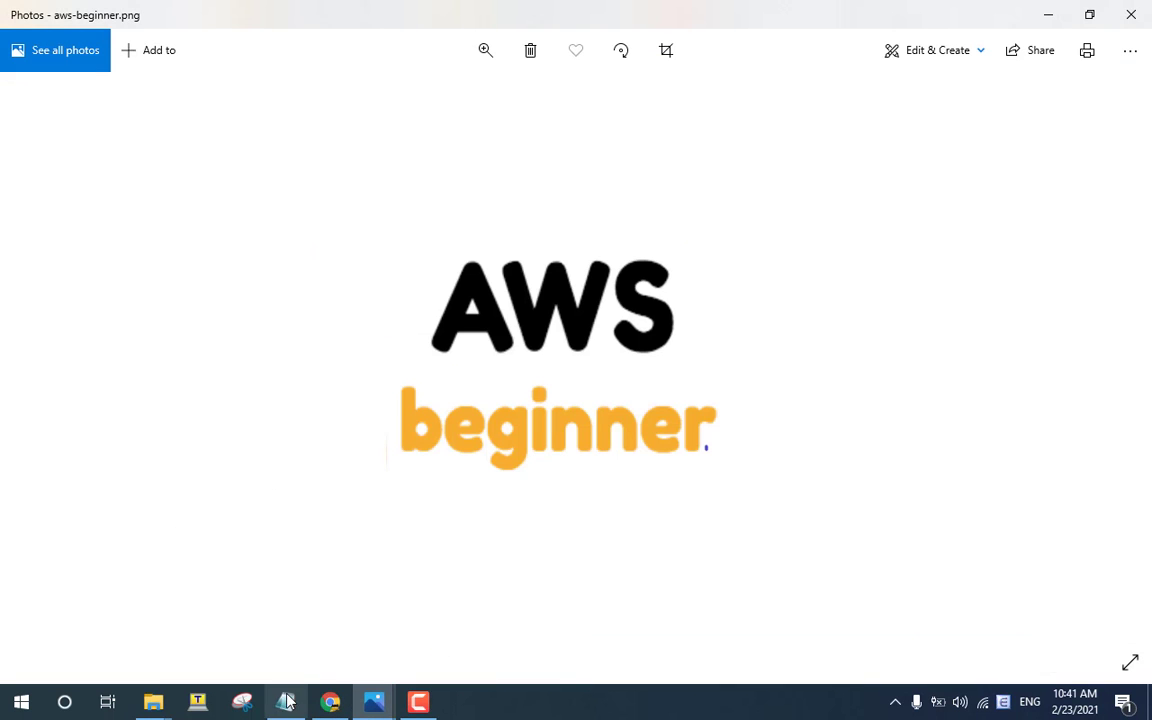
In the local Notepad, add the line "Or, You can use tool Remote Desktop Connection at local to connect EC2 Windows" below "Ok Launch".
click(287, 703)
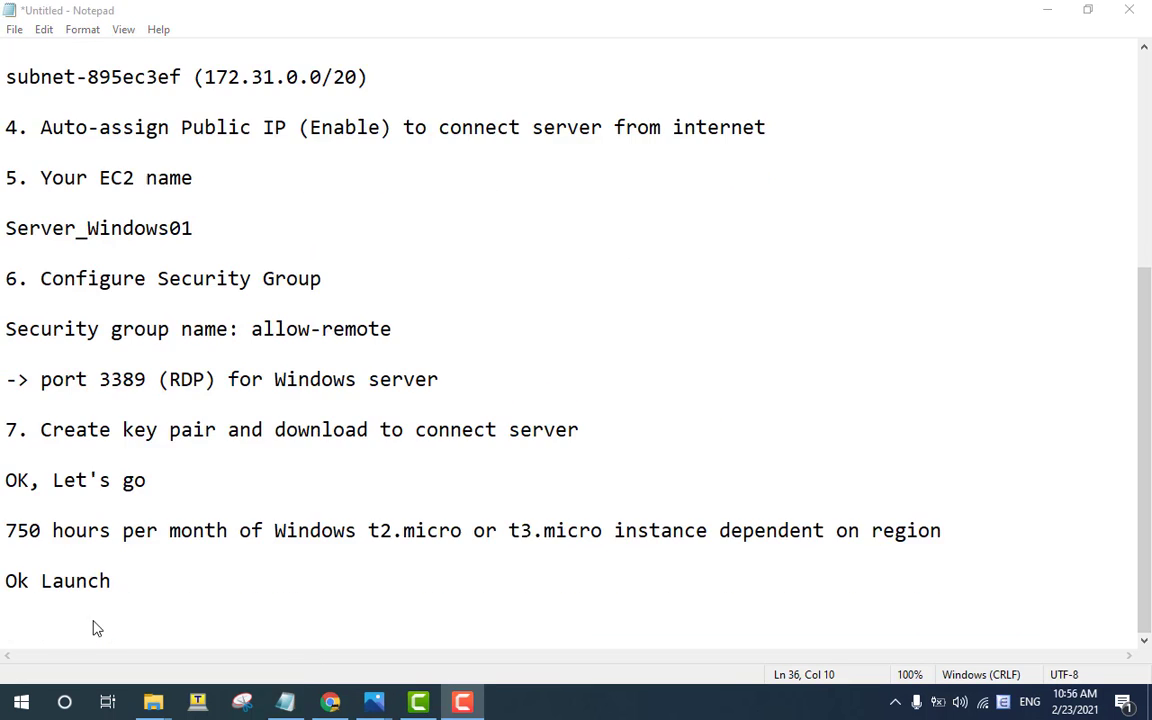
click(85, 630)
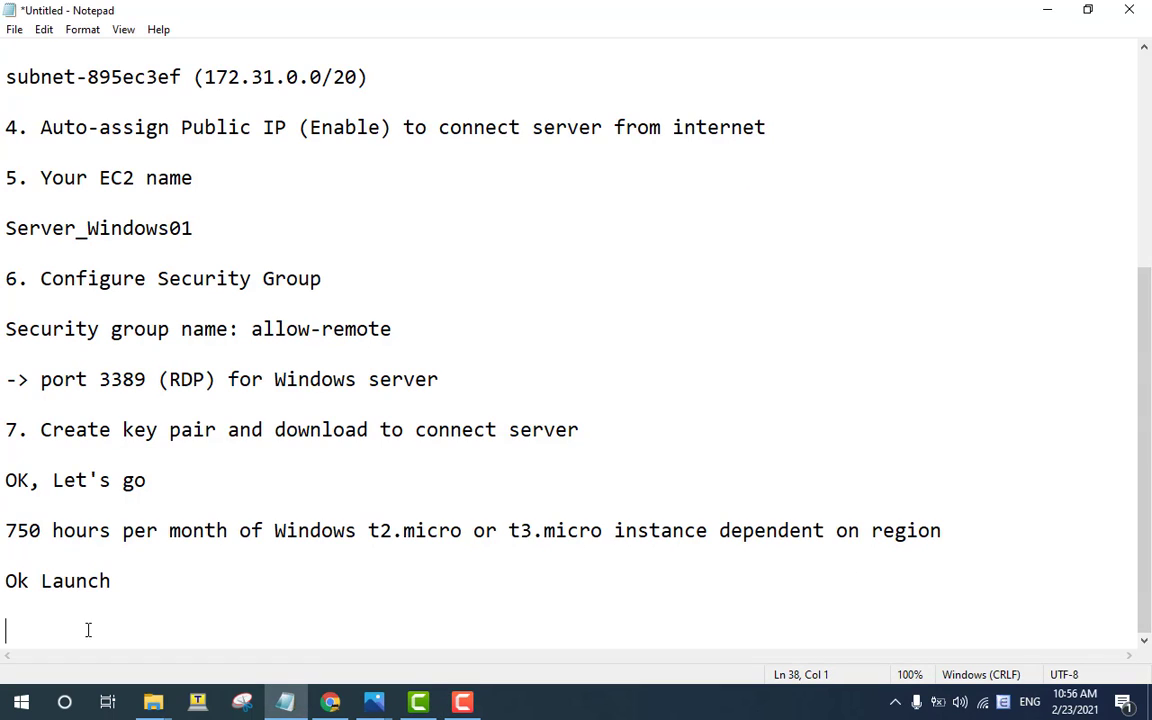
text(Or, You can use )
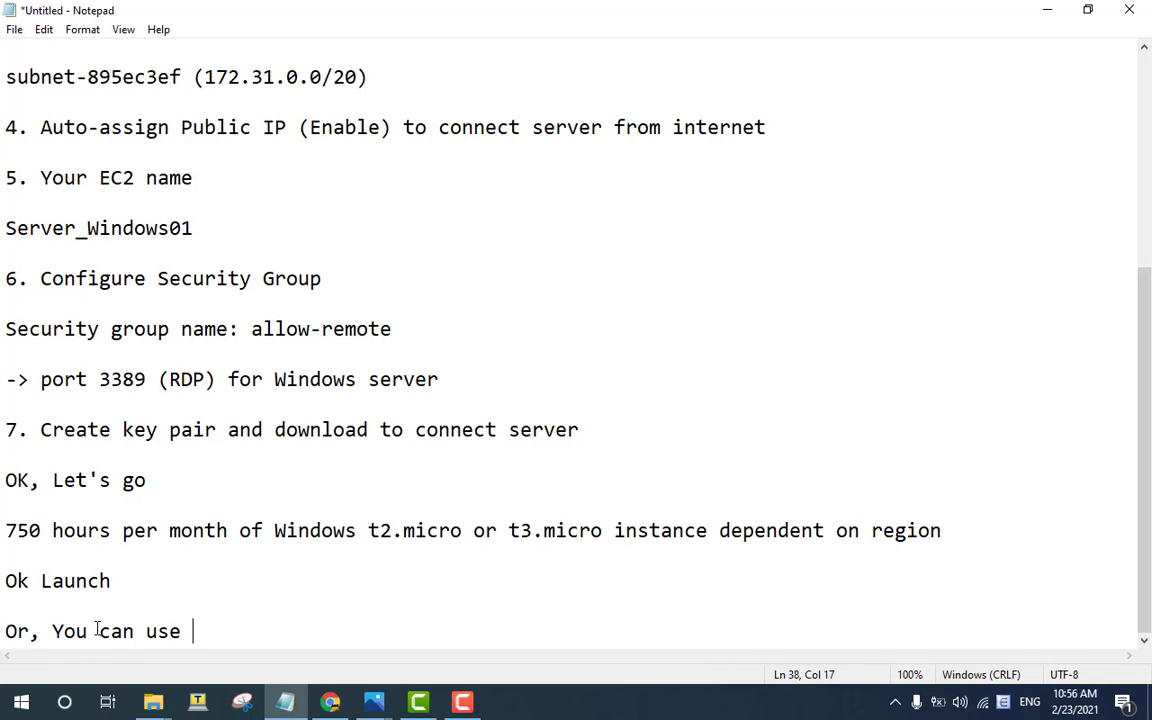
text(tool Remote Des)
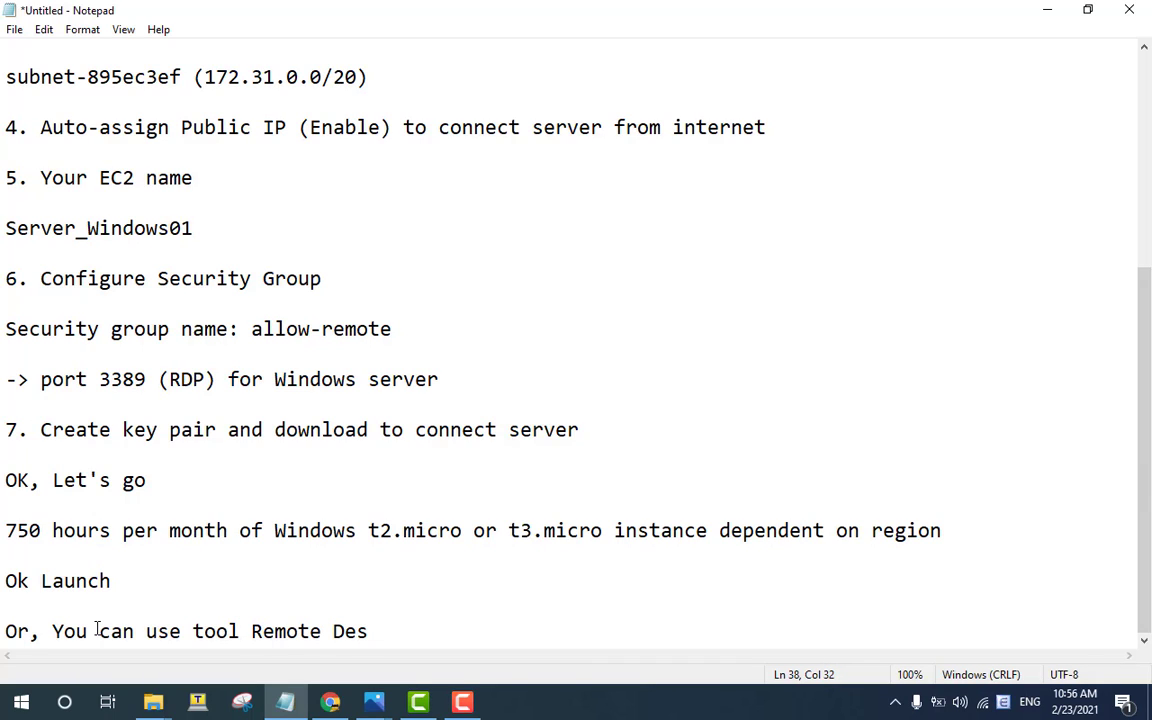
text(ktop Con)
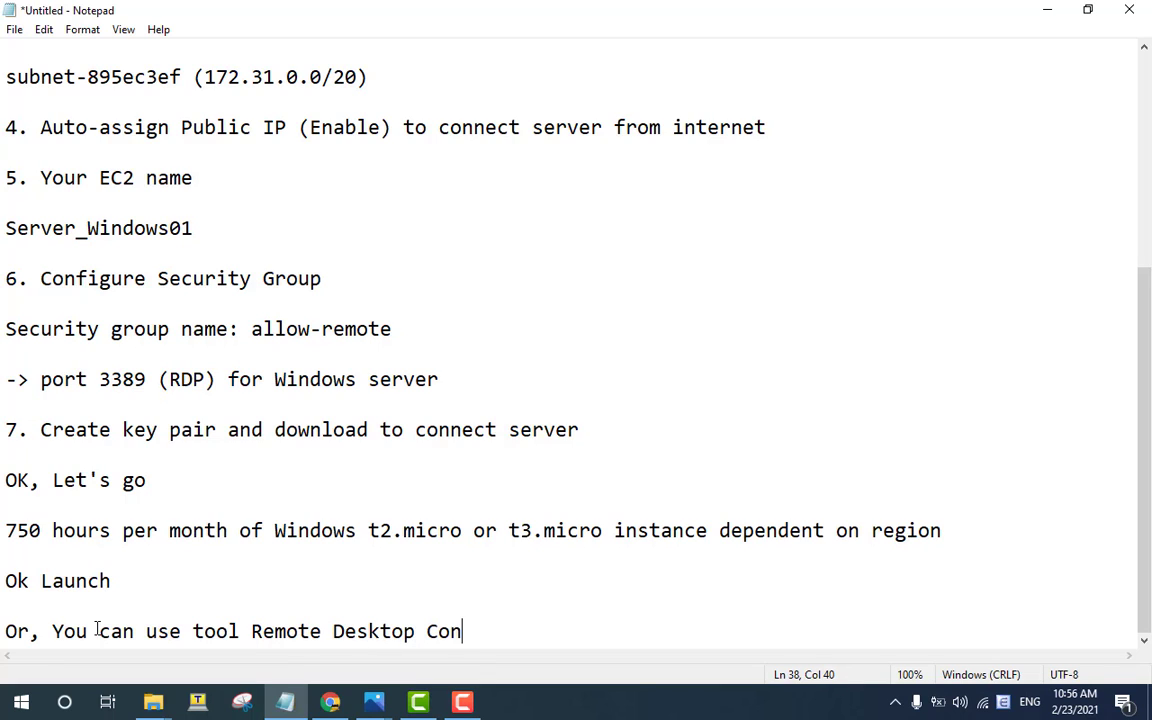
text(nection)
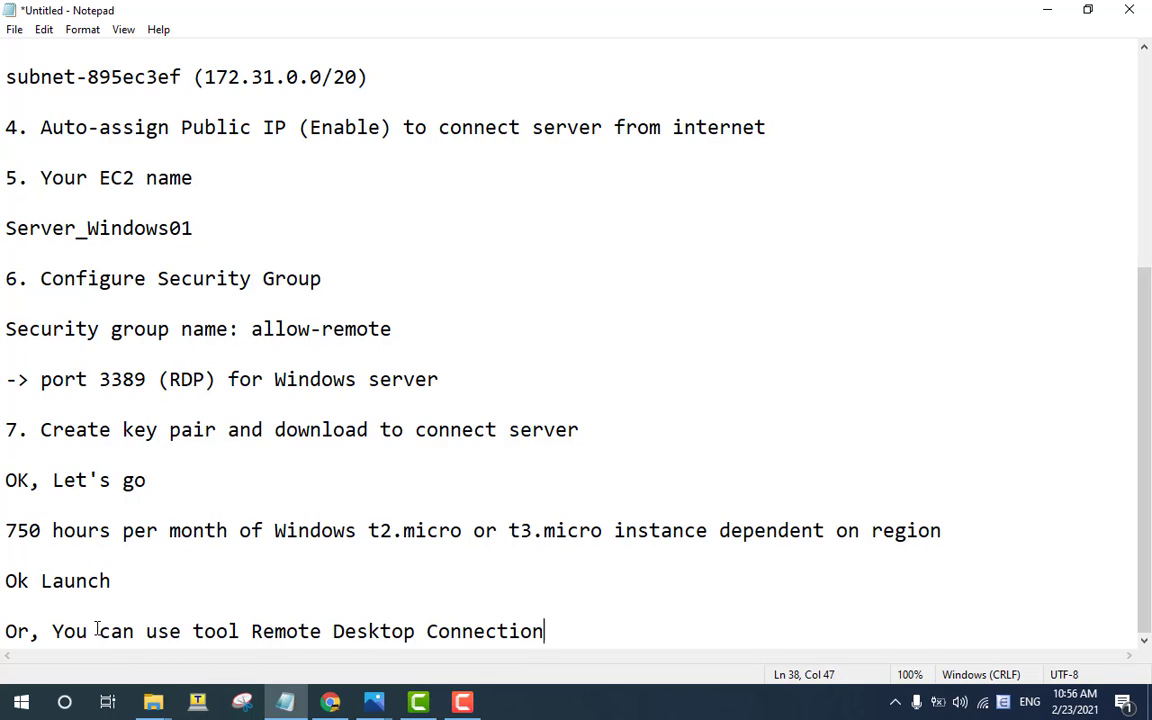
text( at local to connect)
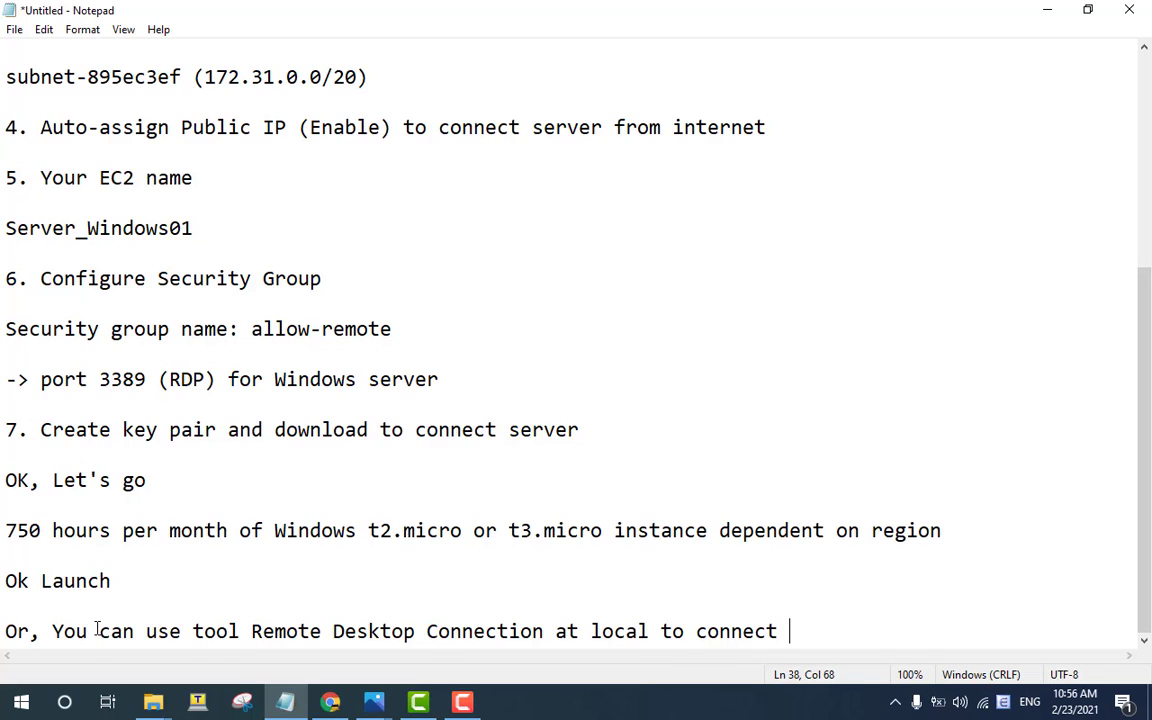
text(EC2 Windoe)
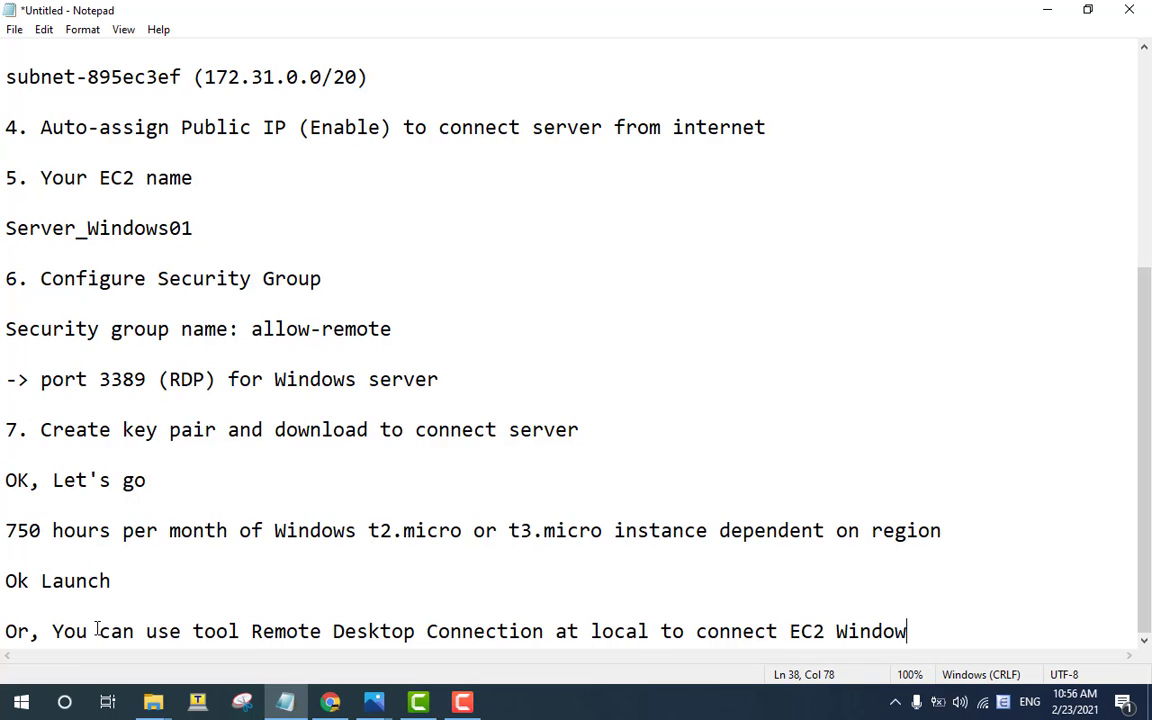
text(s)
Search the local computer for "mst" and launch Remote Desktop Connection.
click(10, 708)
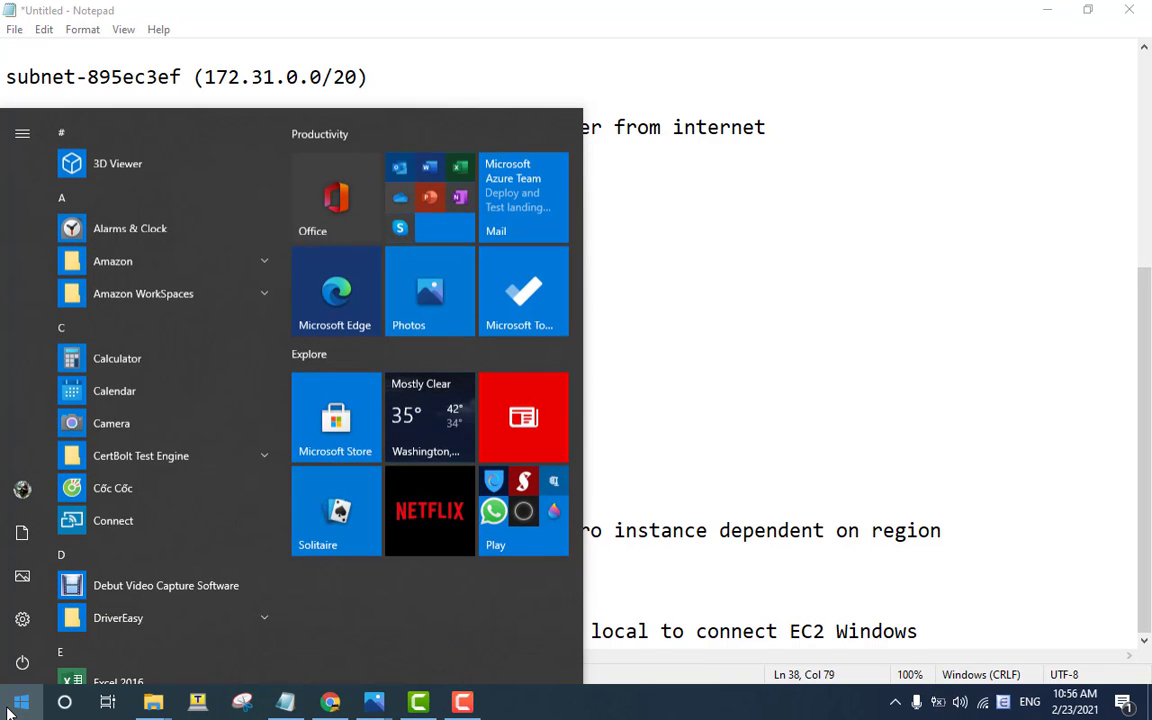
text(ms)
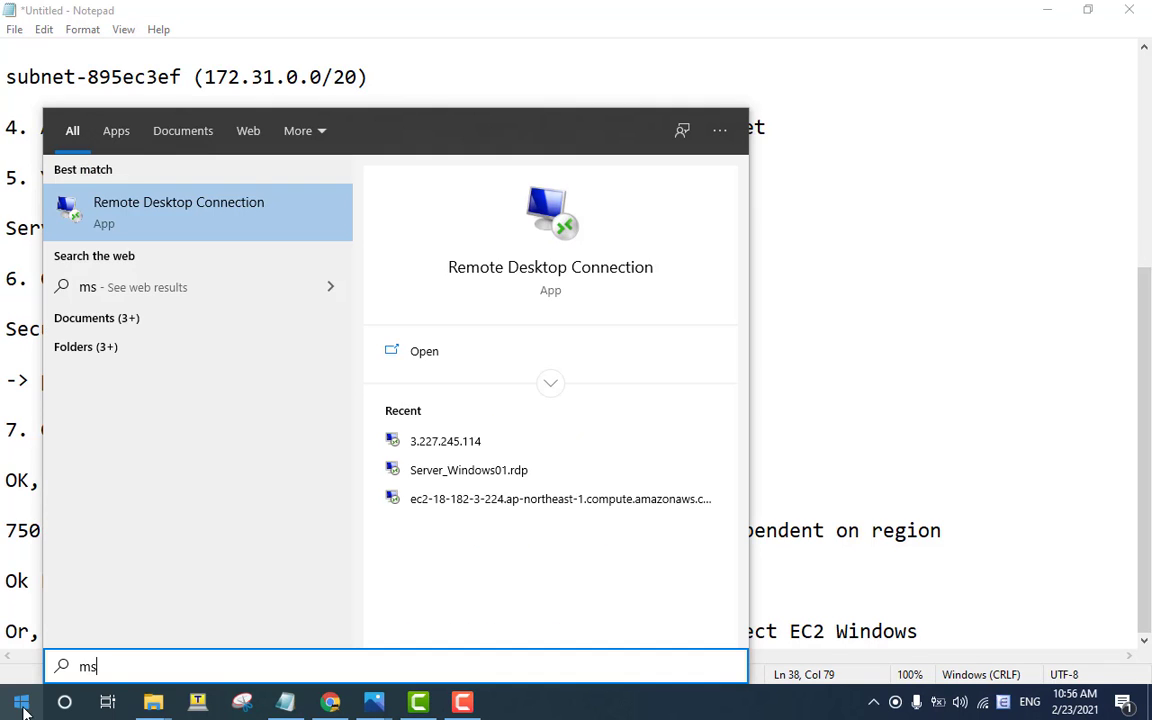
text(t)
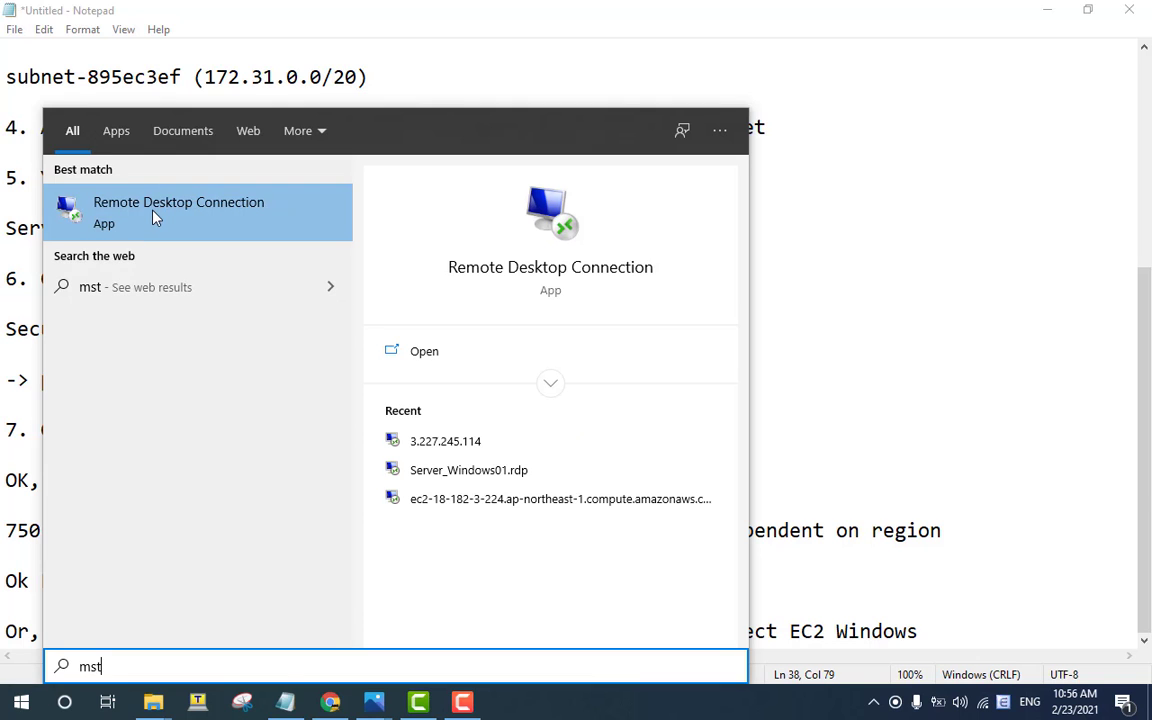
click(154, 210)
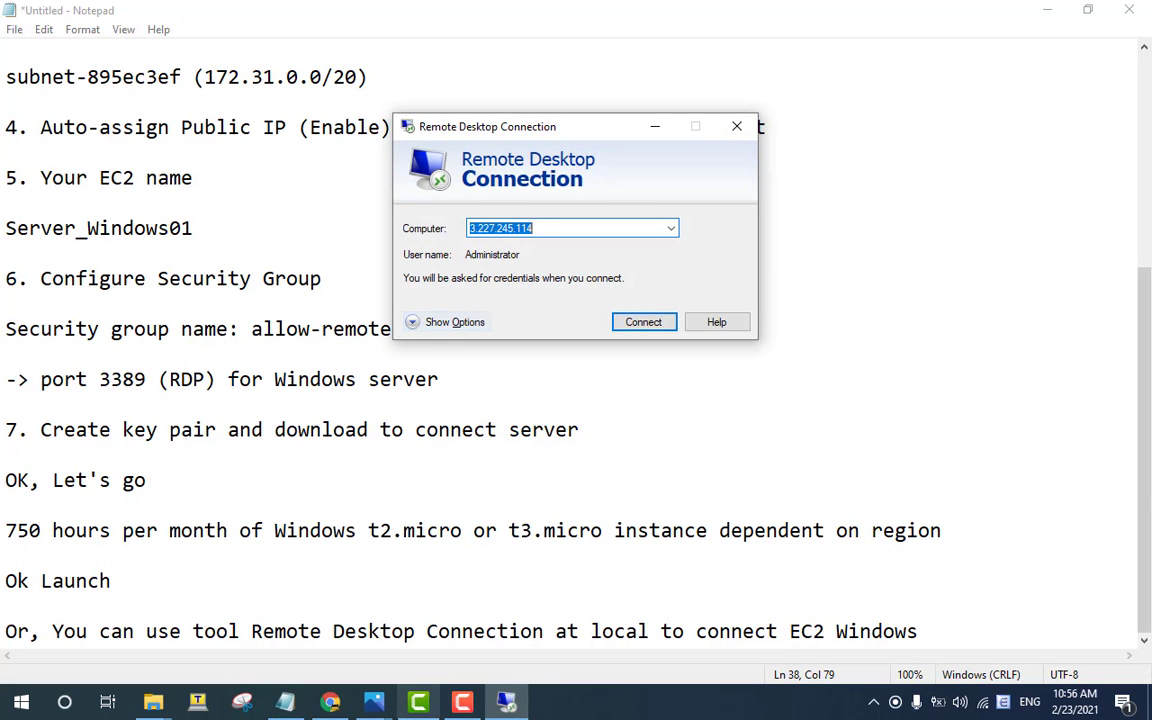
Switch to Chrome, go from the VPC subnets page to the running EC2 instances, and select Server_Windows01.
click(330, 703)
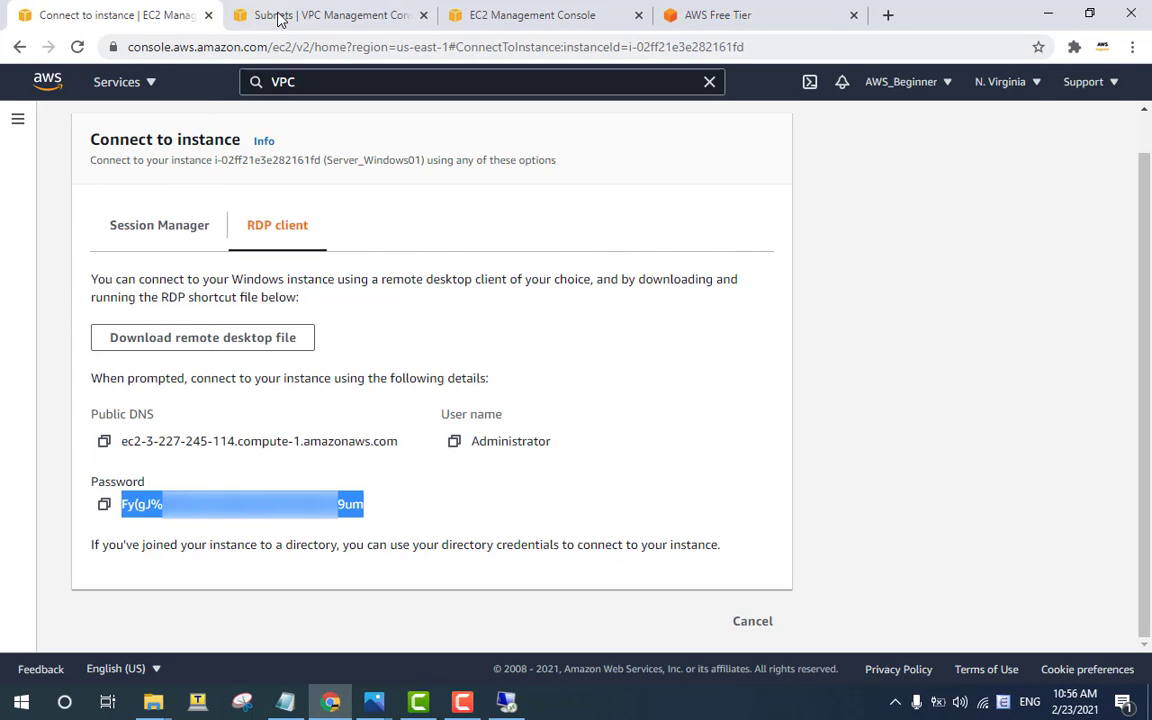
click(280, 16)
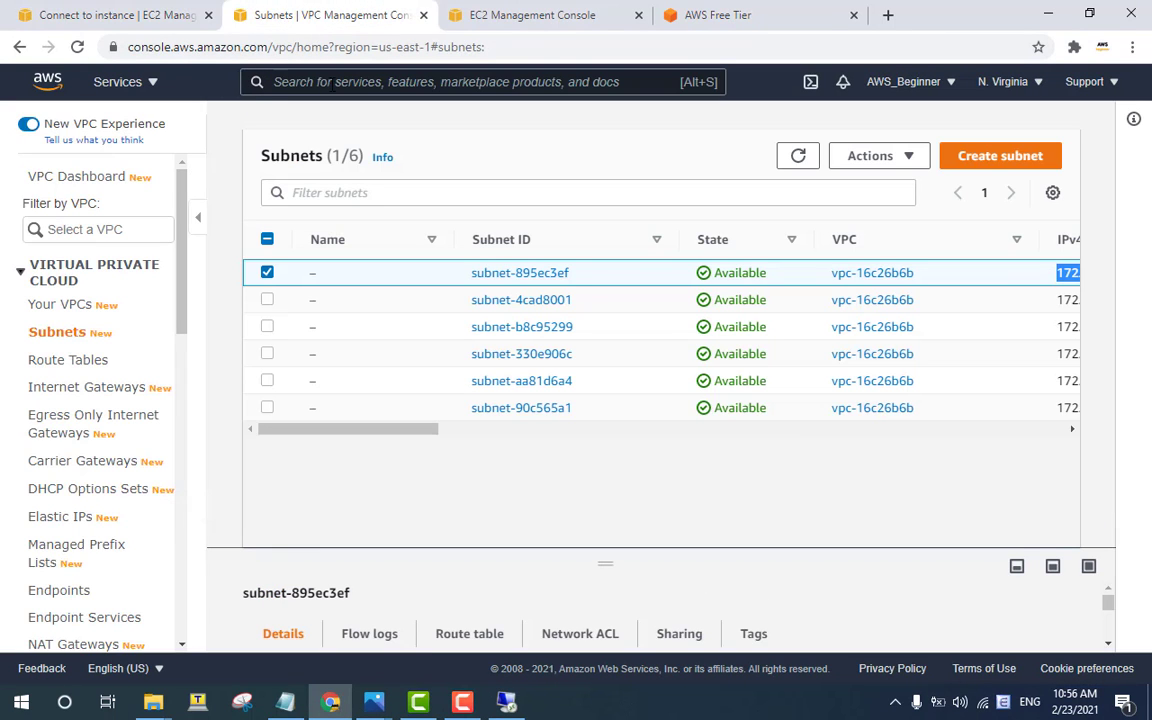
click(333, 82)
text(ec)
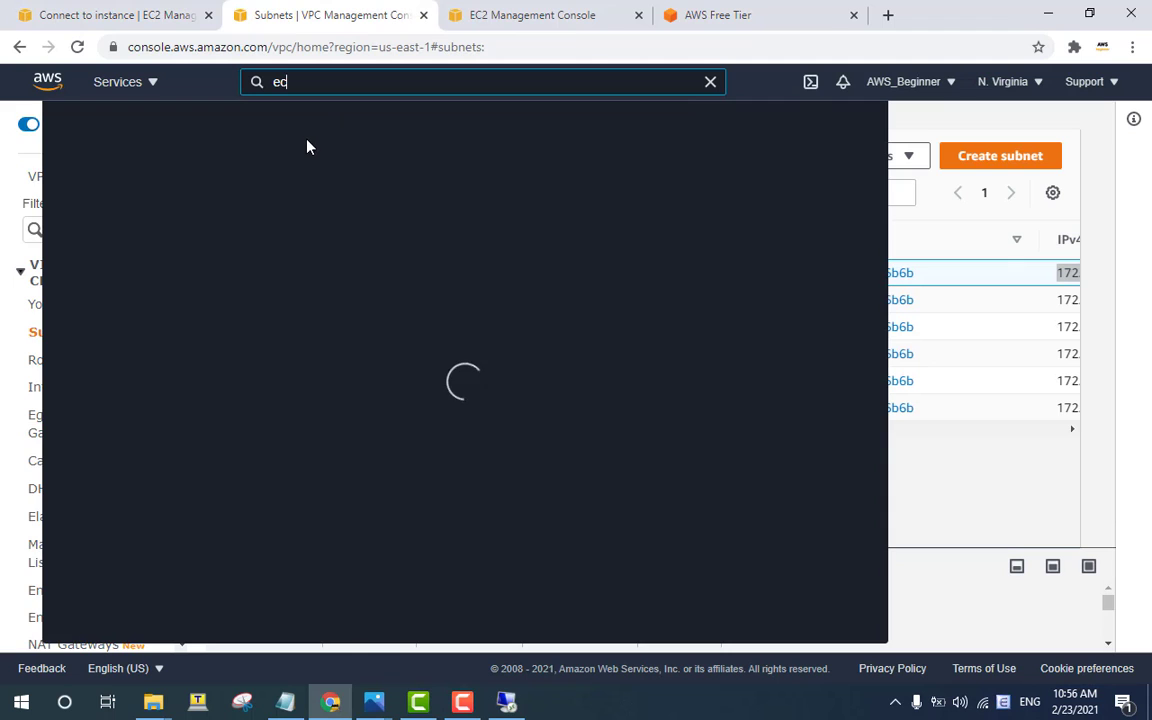
text(2)
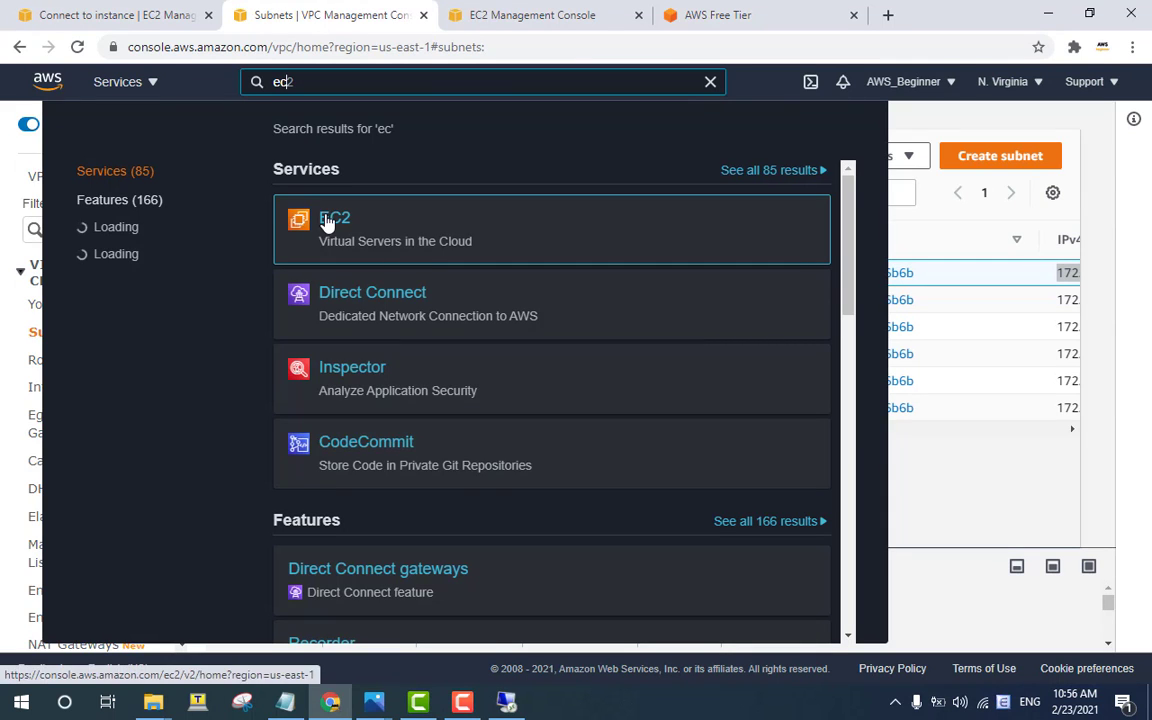
click(326, 222)
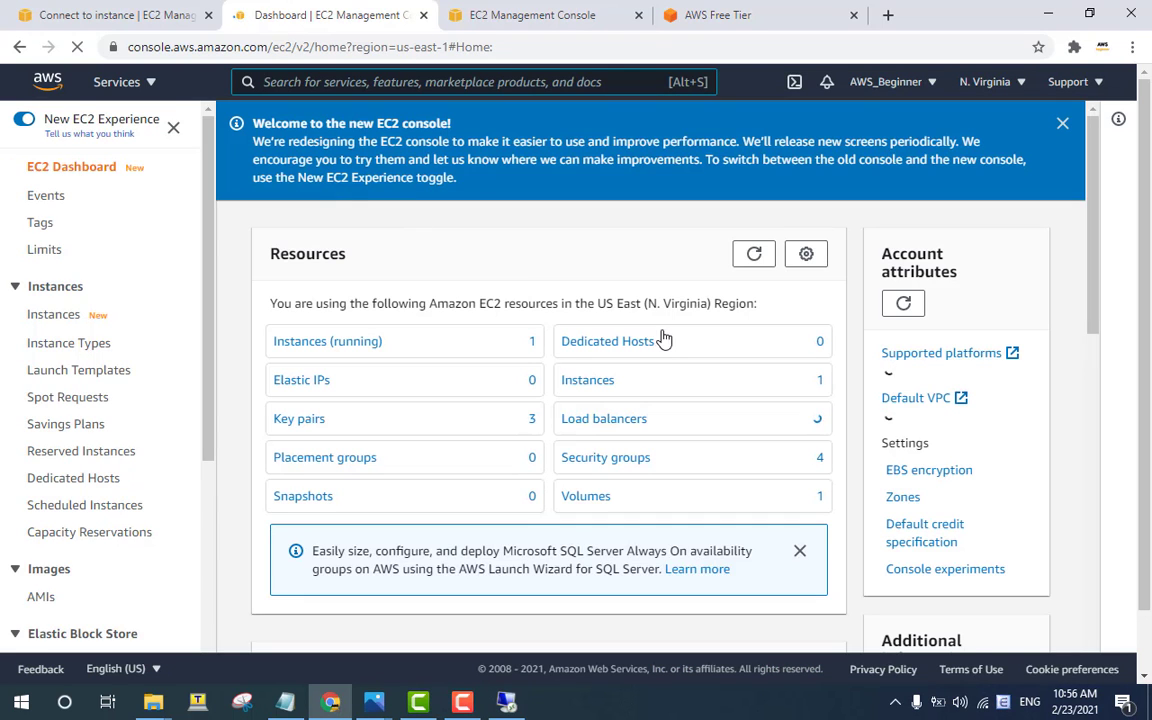
click(355, 342)
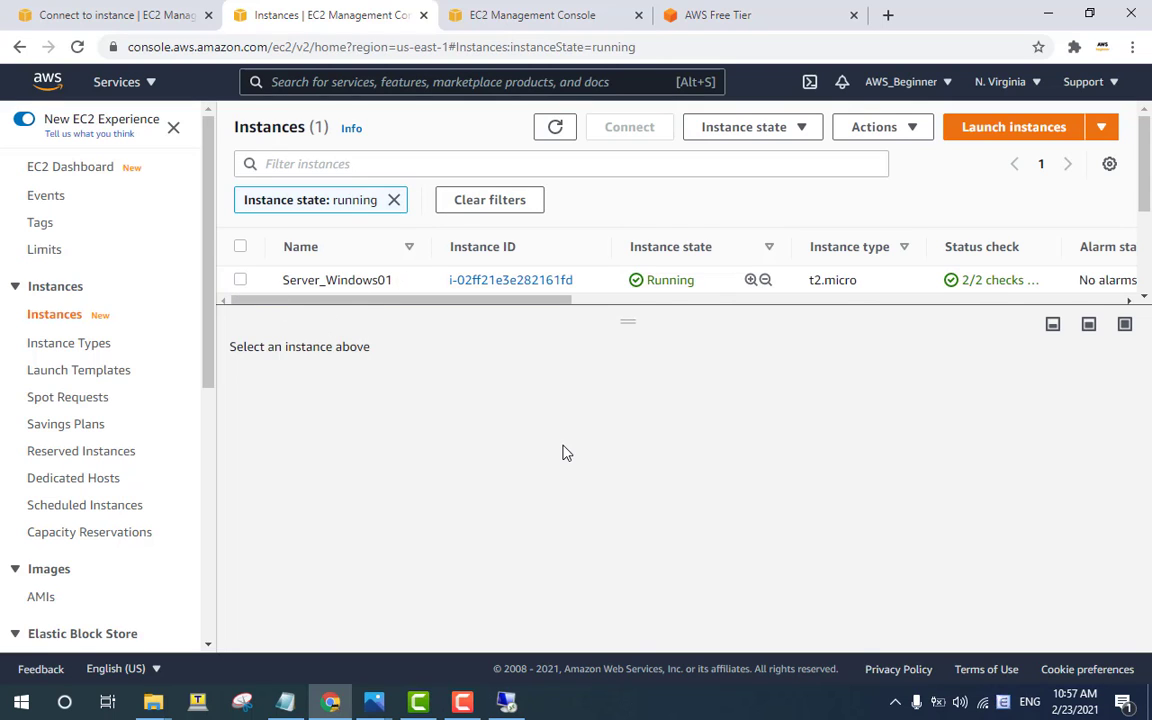
click(263, 282)
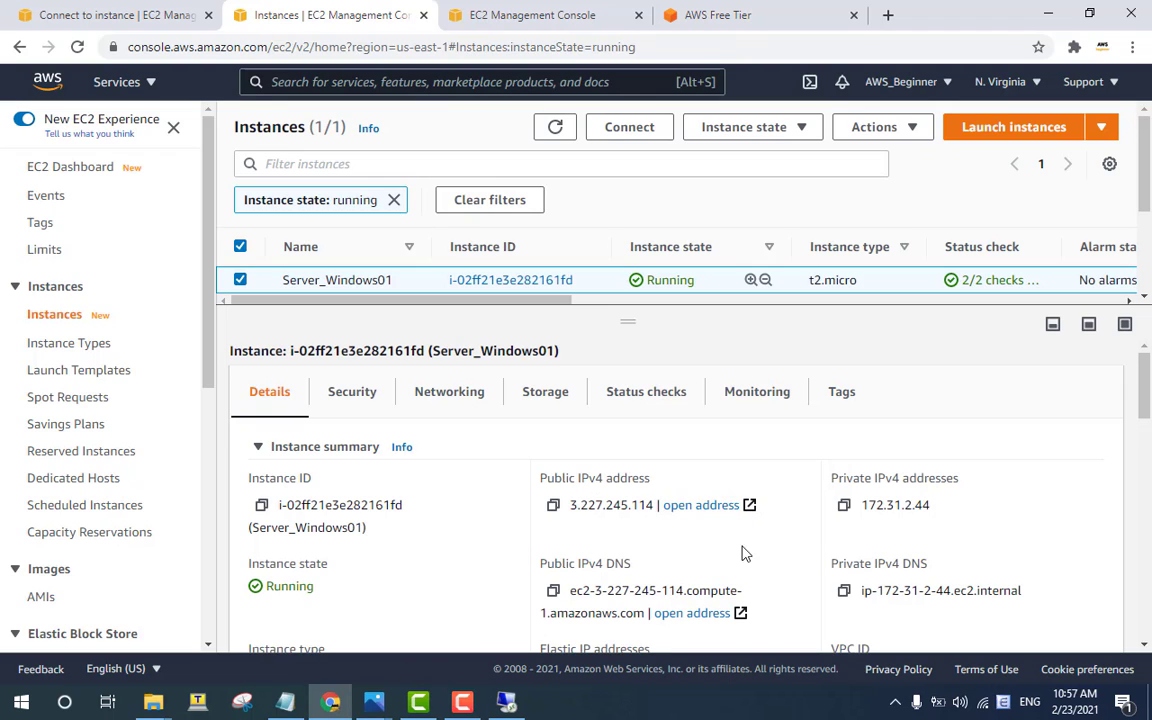
Copy the instance's public IPv4 address, 3.227.245.114, into Remote Desktop Connection as the computer and start connecting.
triple_click(572, 505)
click(572, 505)
double_click(578, 505)
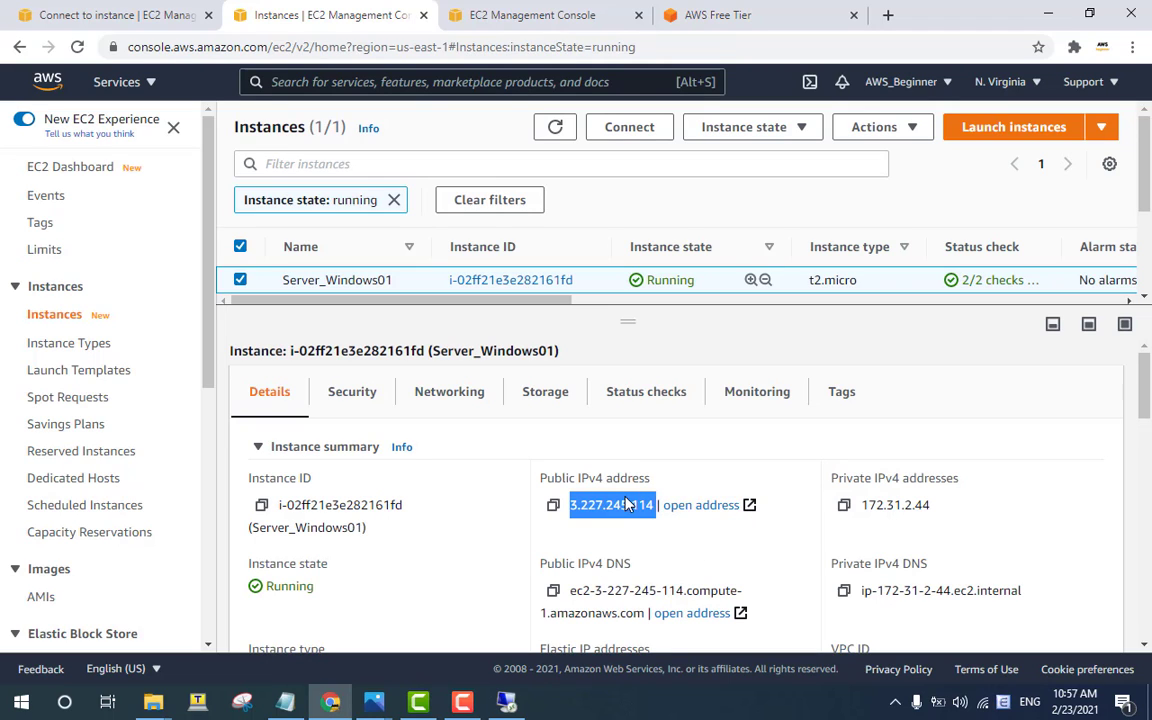
right_click(626, 505)
click(661, 512)
click(506, 702)
key(BackSpace)
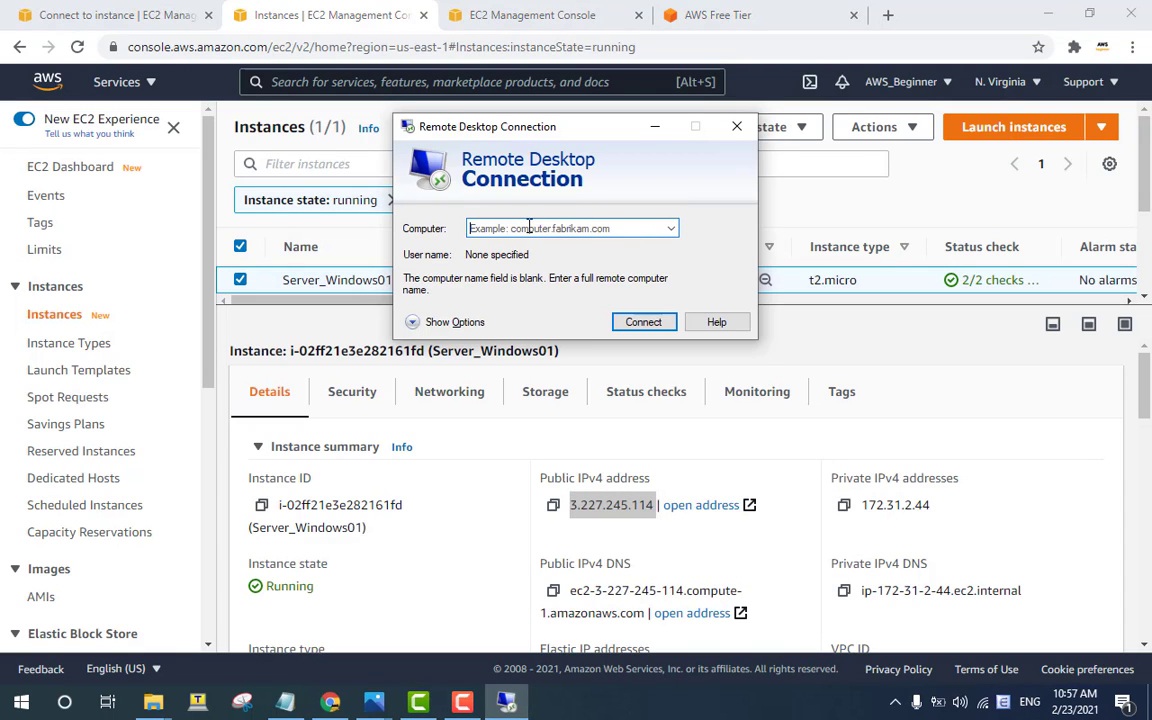
key(ctrl+v)
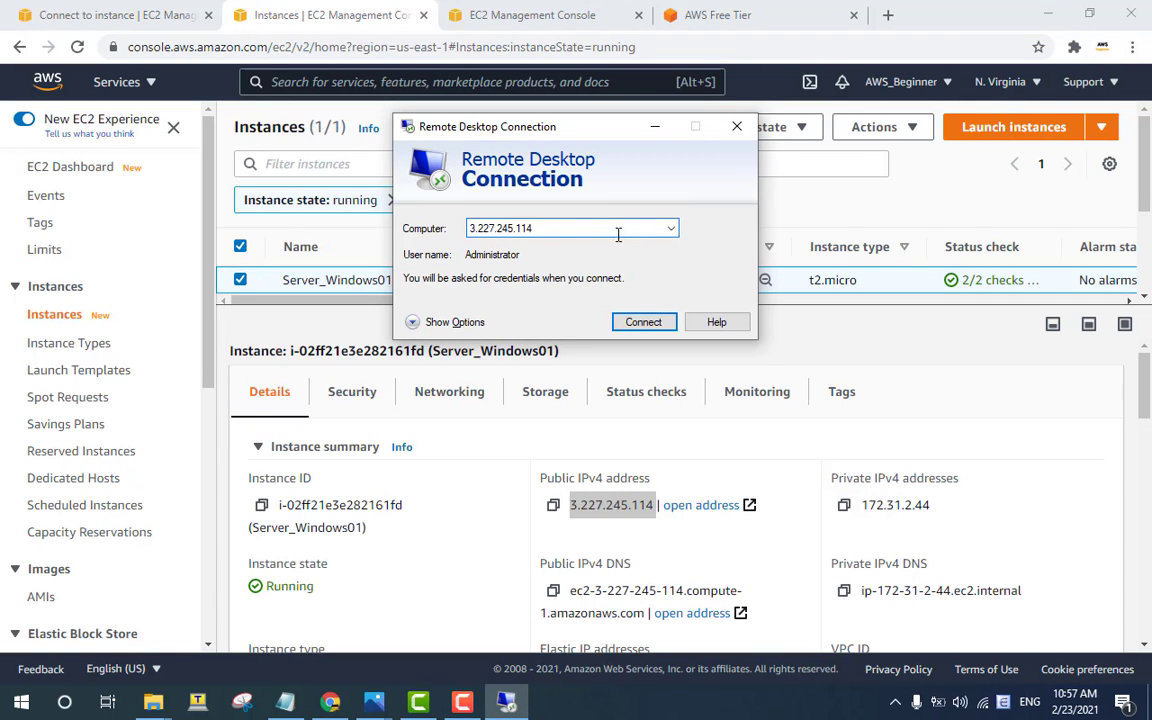
click(640, 321)
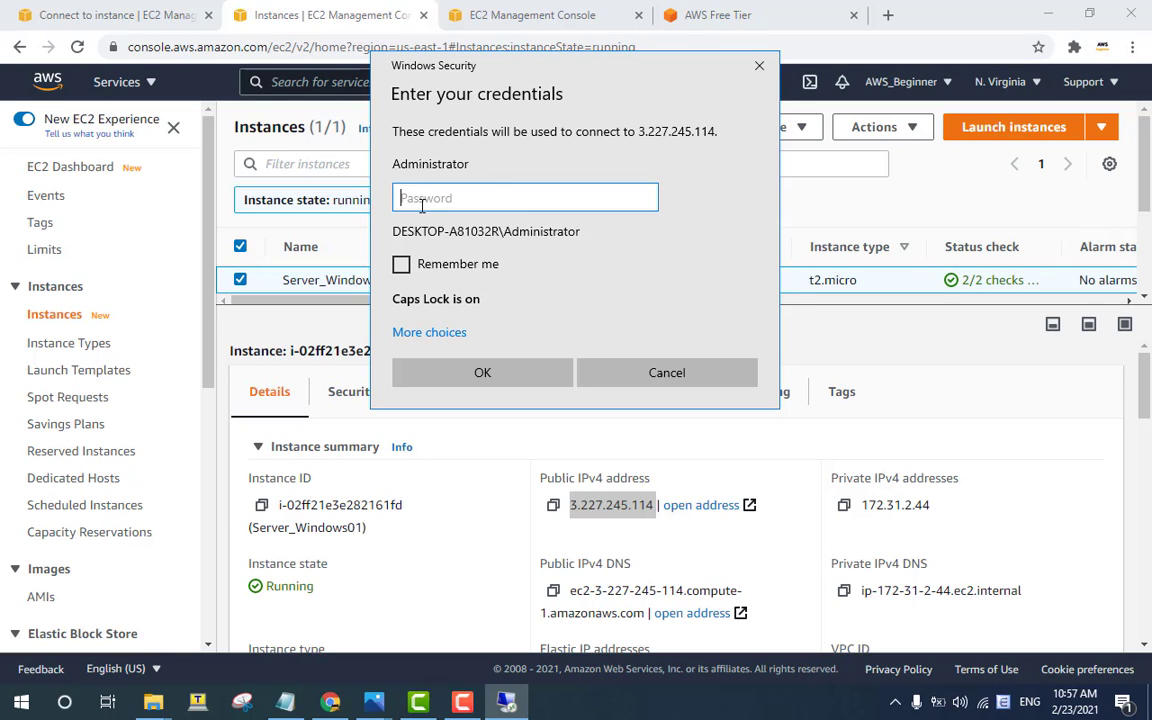
Copy the Administrator password from the instance's RDP client details and try to sign in with it.
click(92, 14)
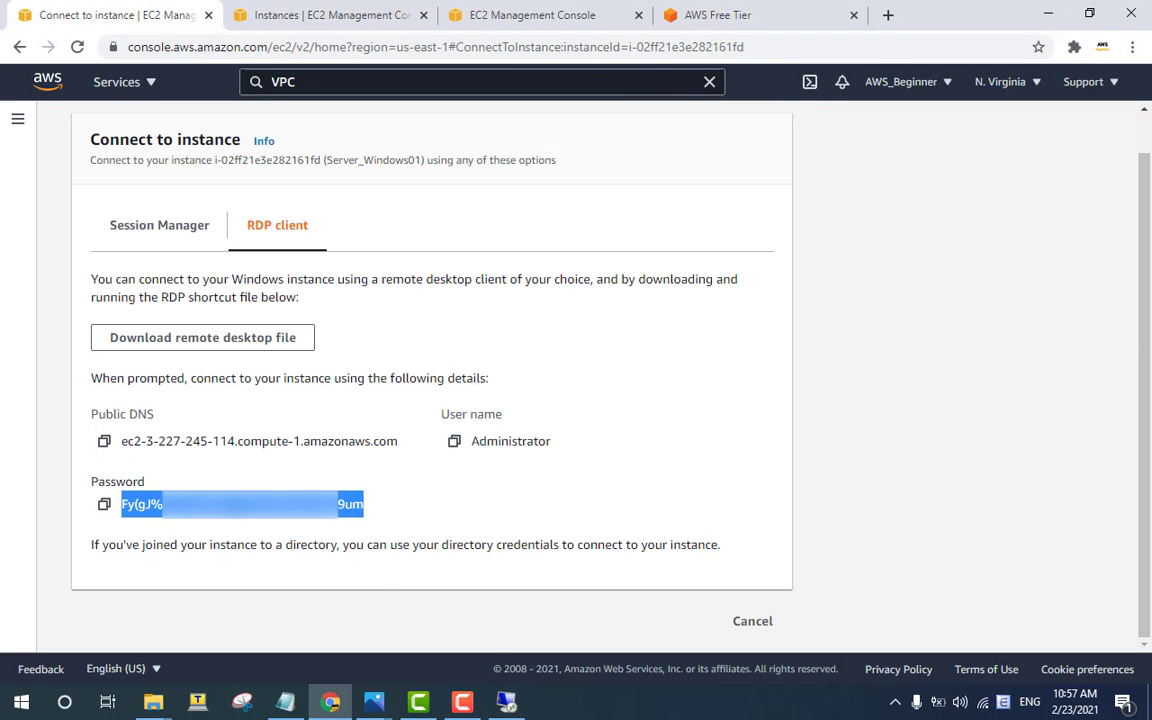
right_click(231, 508)
click(262, 519)
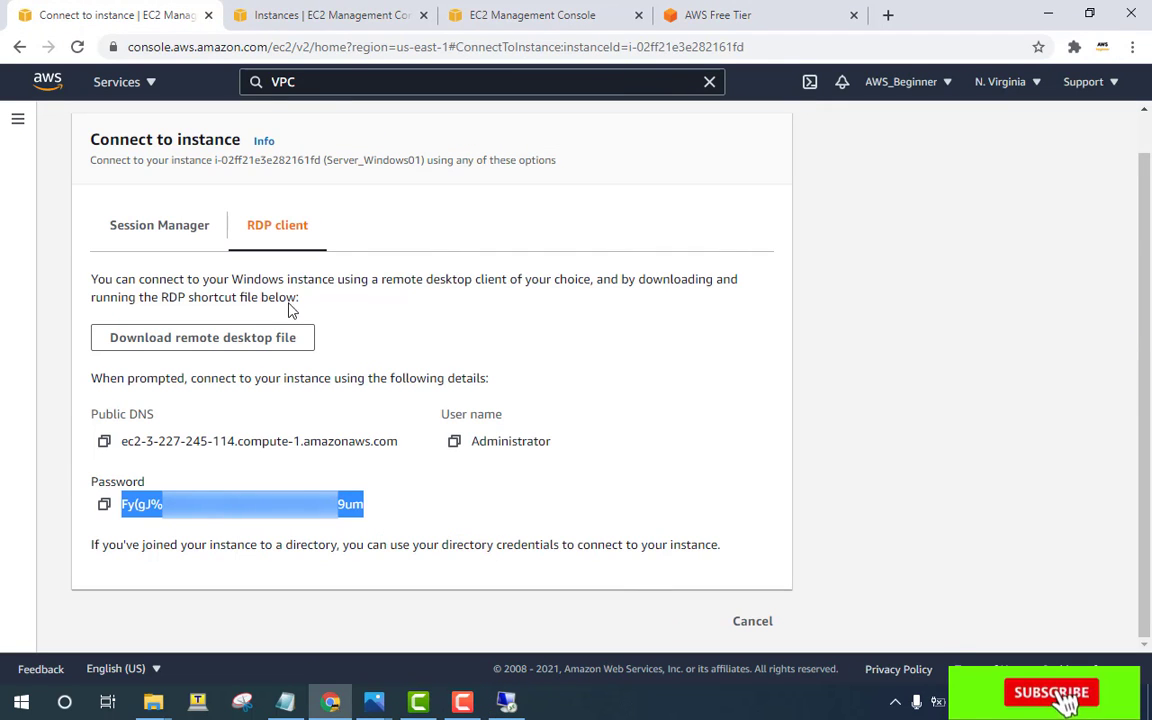
click(520, 708)
key(ctrl+v)
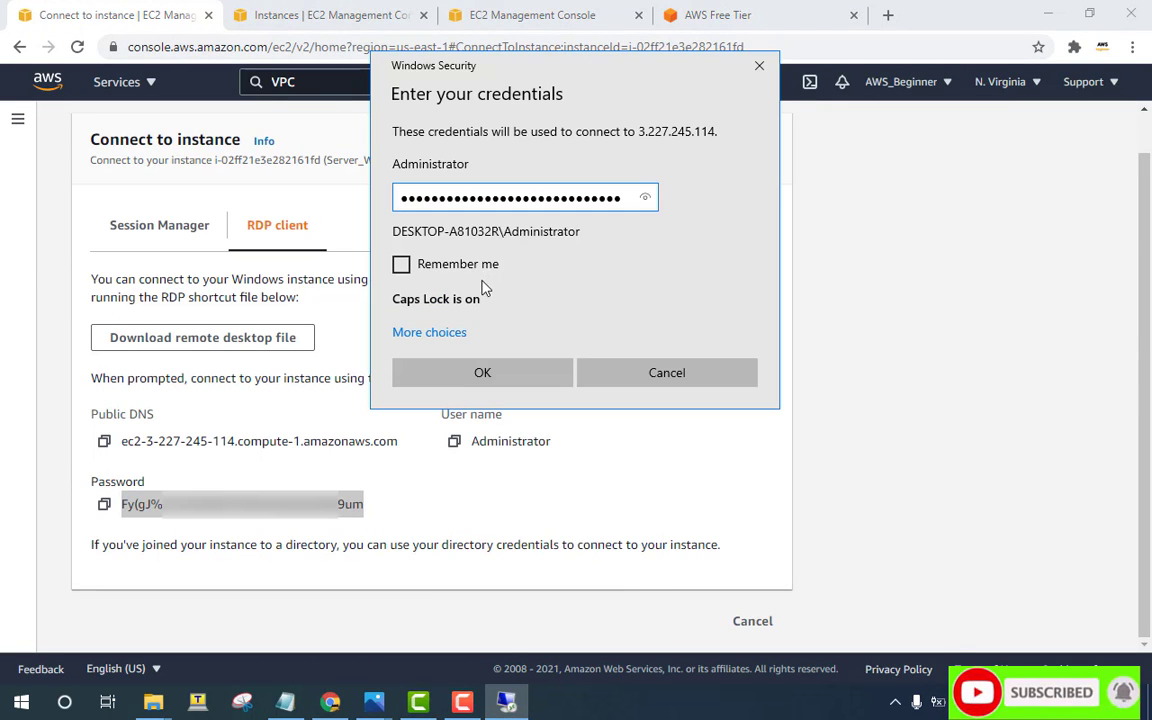
click(485, 370)
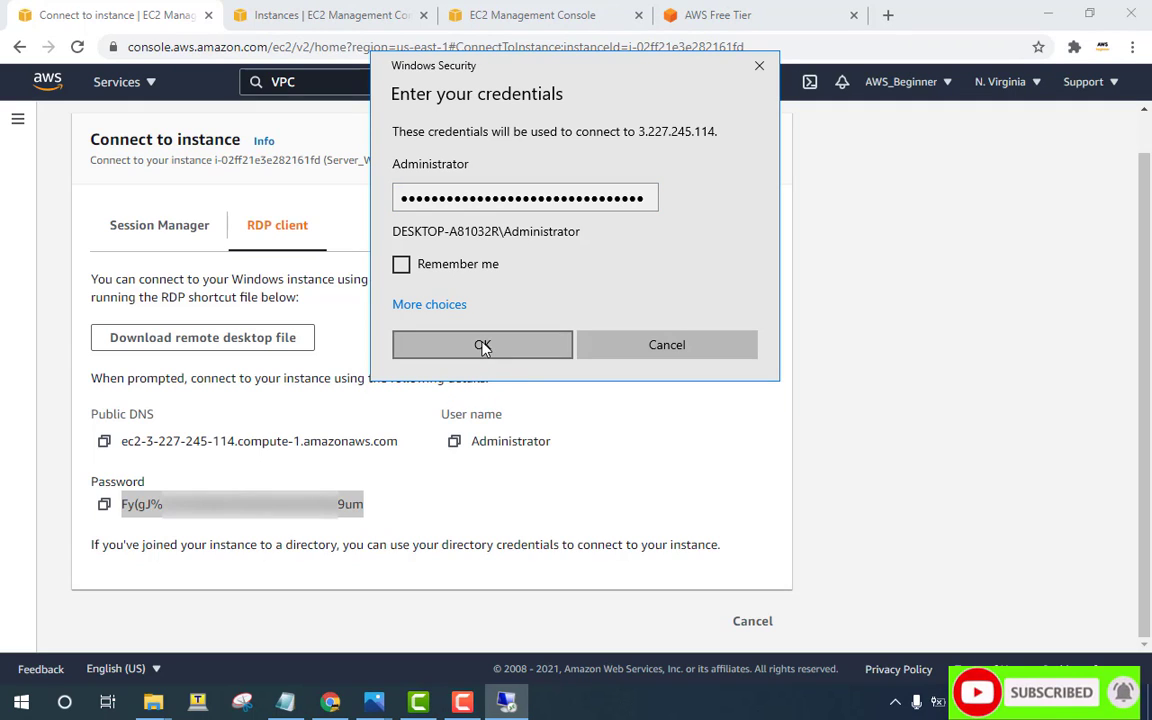
Turn off Caps Lock, paste the Administrator password again in place of the entered one, and sign in, accepting the connection prompt.
double_click(495, 197)
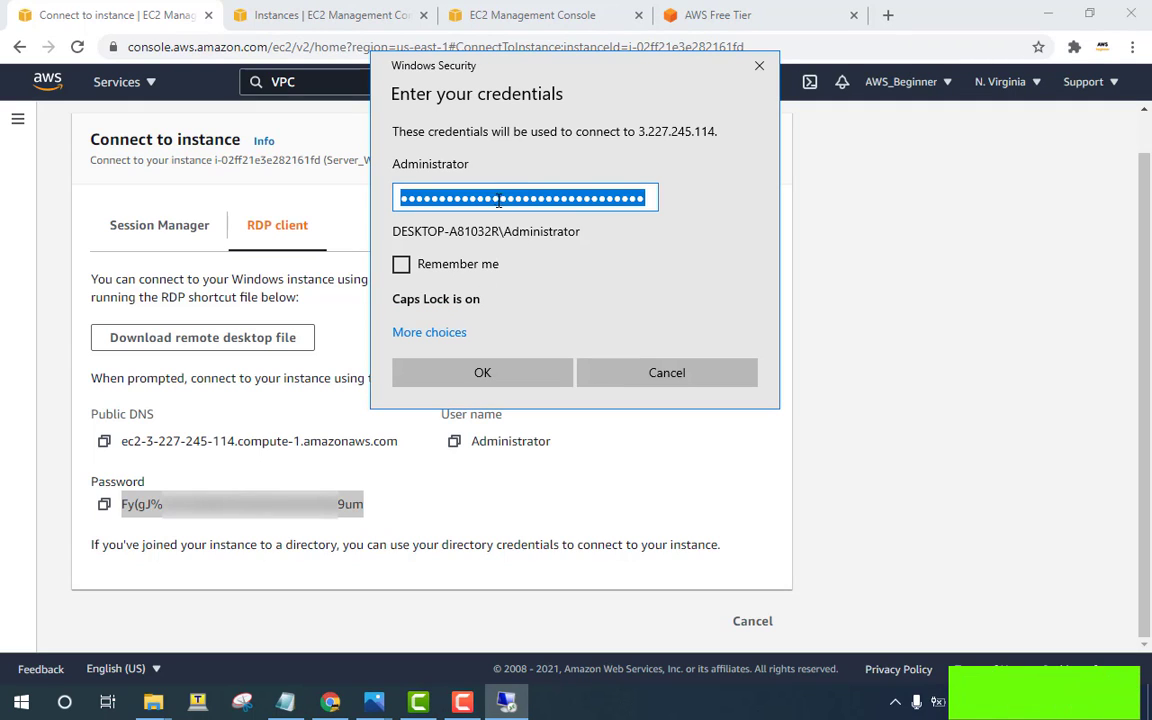
key(BackSpace)
key(Caps_Lock)
key(ctrl+v)
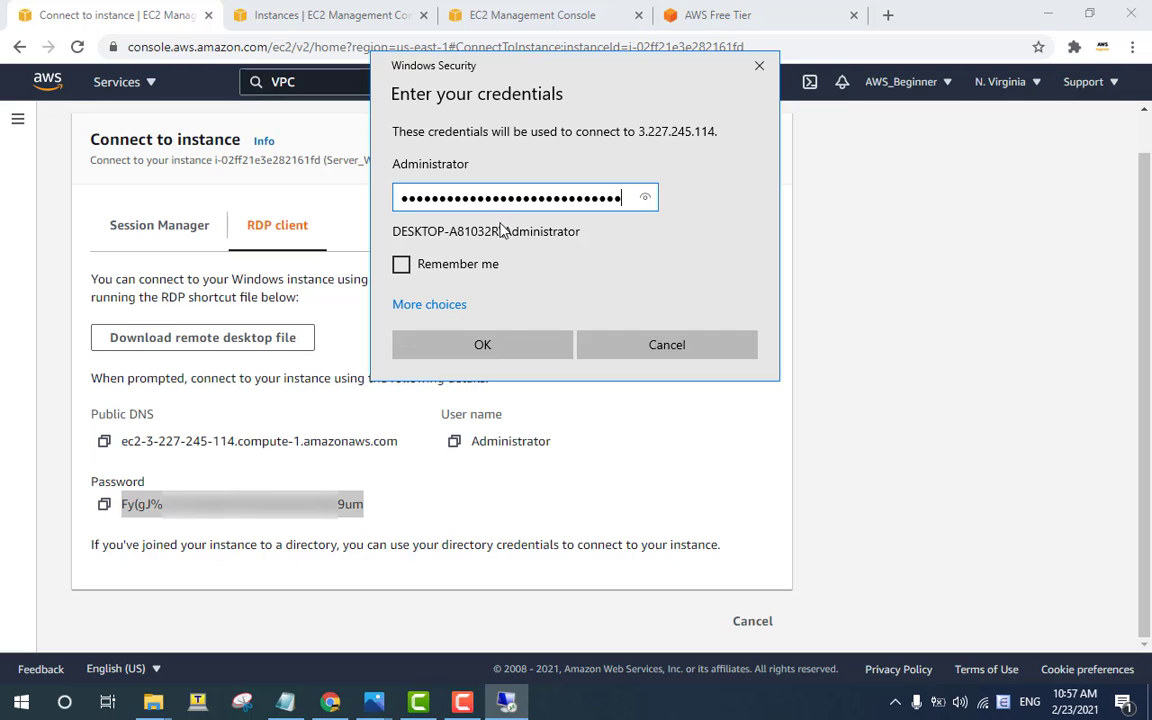
click(503, 338)
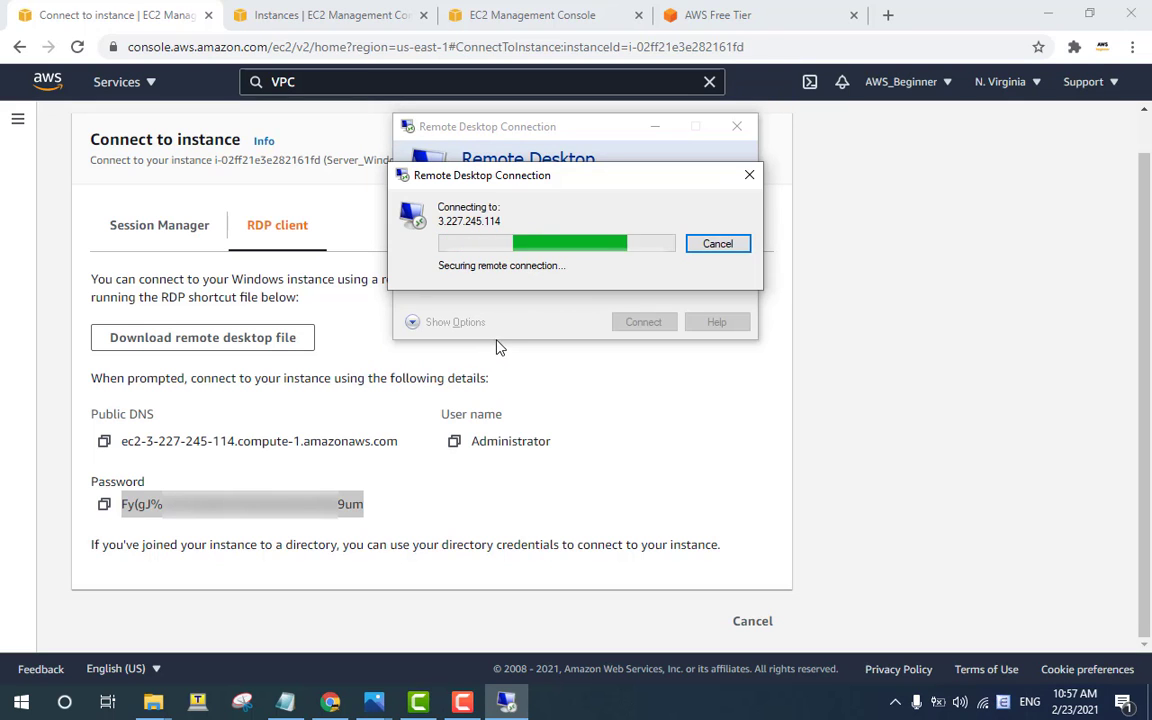
click(628, 385)
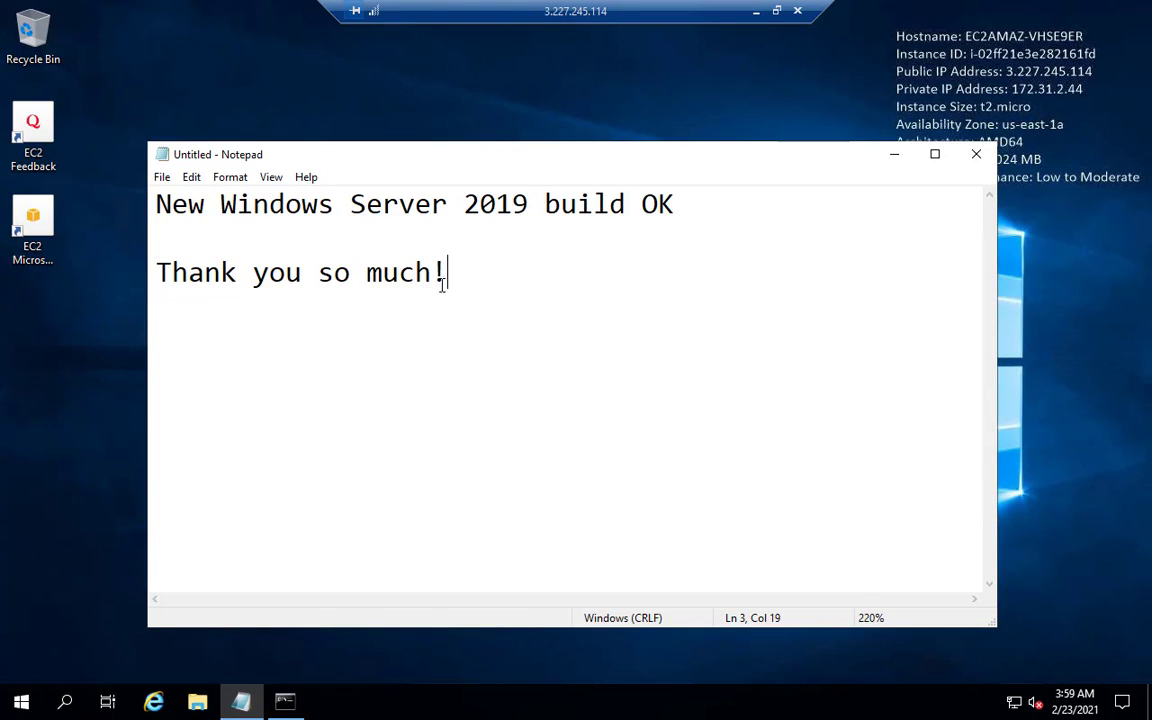
Add a line reading "OK" below "Thank you so much!" in the remote server's Notepad, leaving a blank line between.
drag(443, 283, 237, 275)
key(ctrl+a)
click(599, 432)
key(Return)
key(Return)
text(OK)
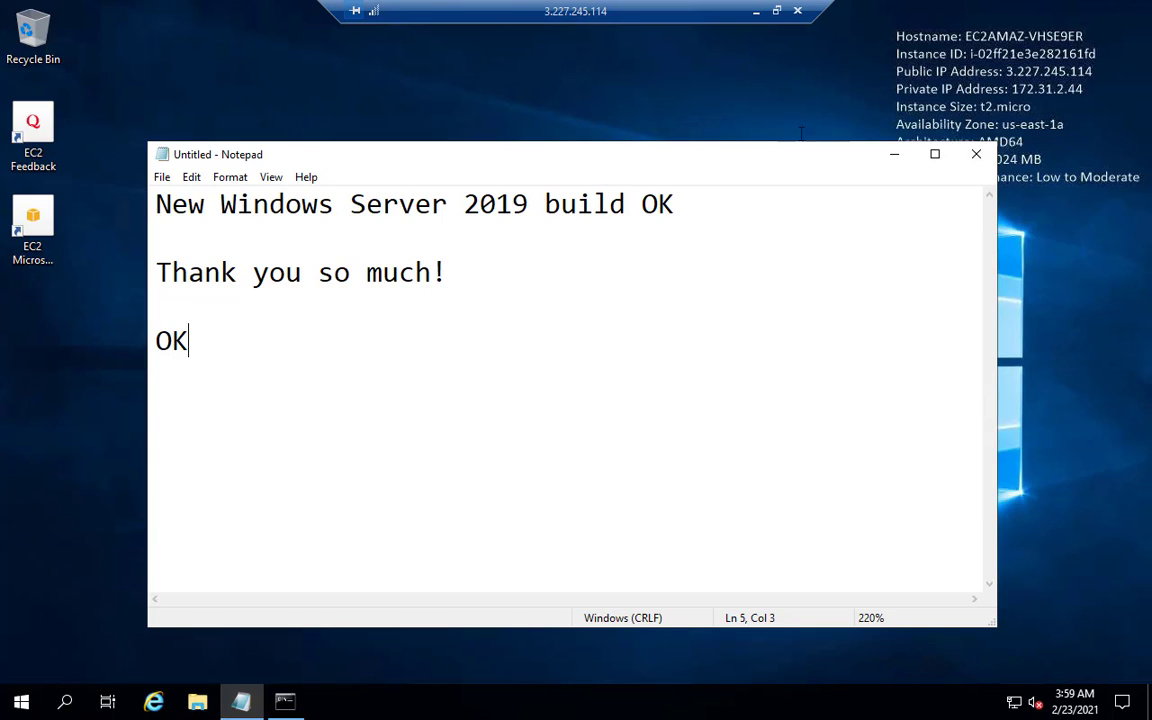
Disconnect the remote desktop session to 3.227.245.114 and switch to the local Notepad notes.
click(798, 12)
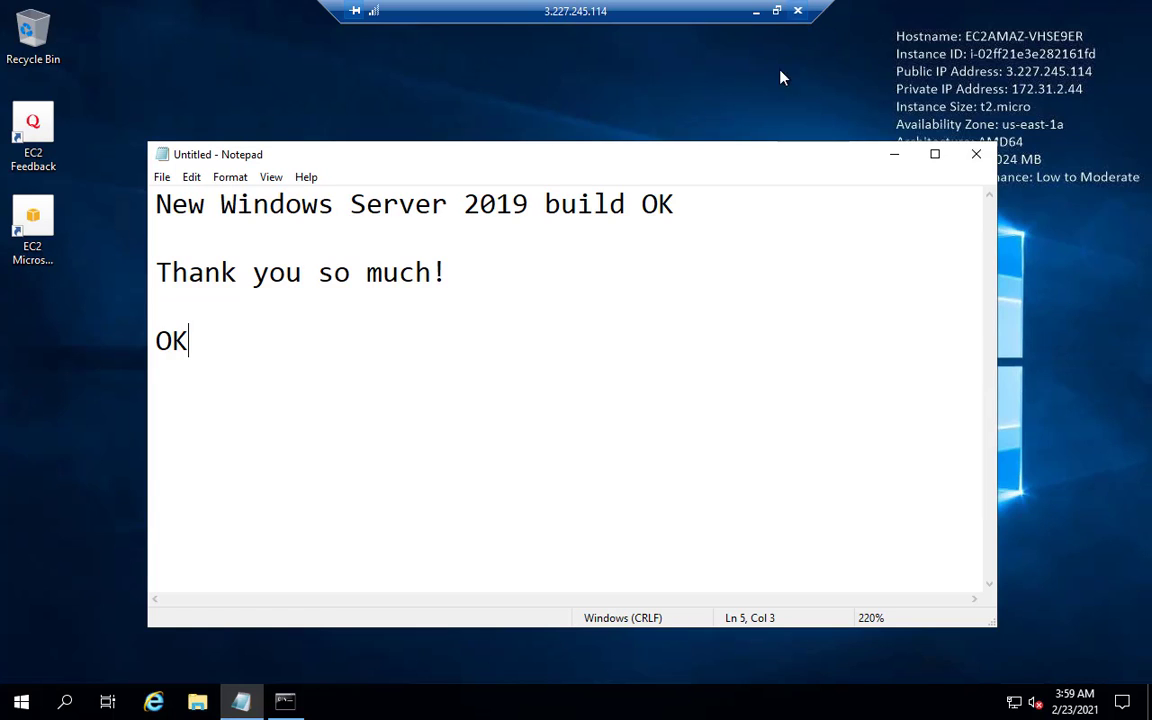
click(631, 391)
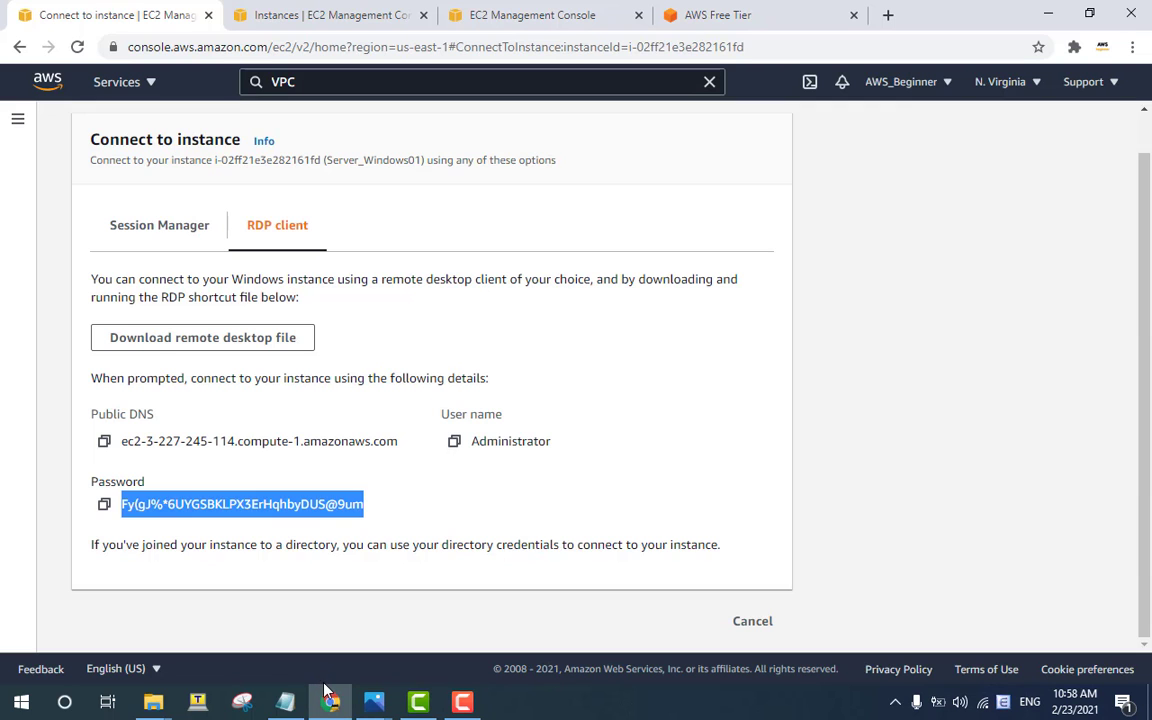
click(285, 701)
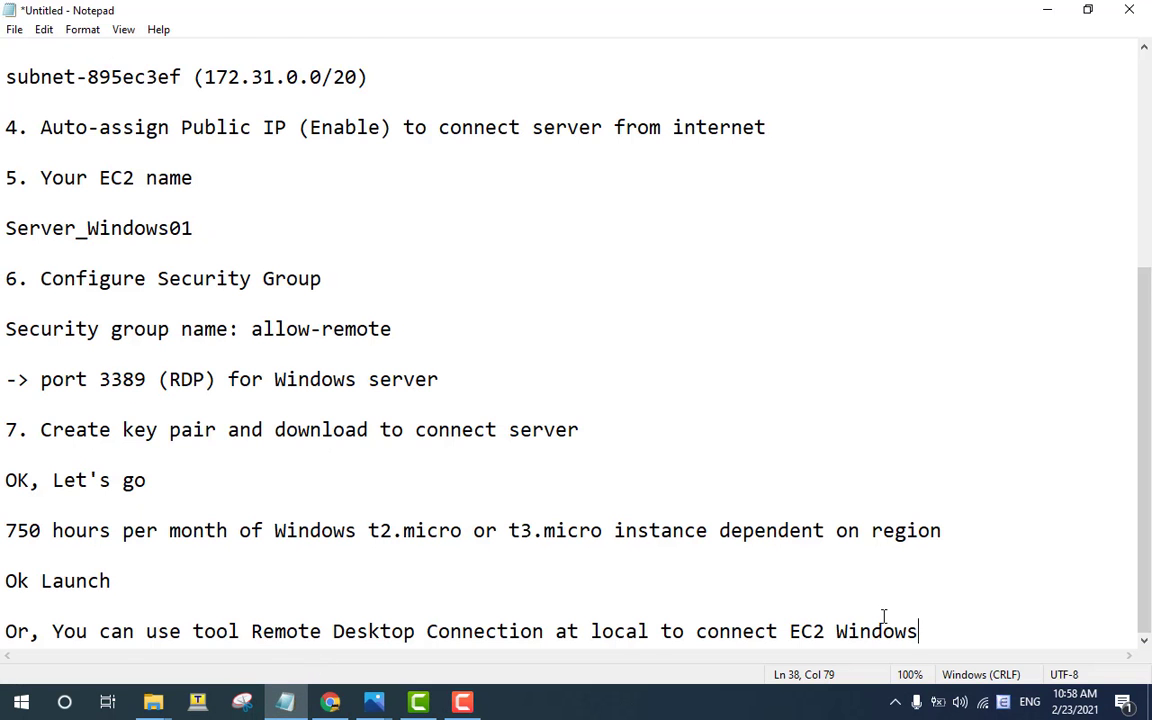
Add the line "OK, I done create EC2 Instance Windows Server 2019" at the end of the notes, after a blank line.
key(Return)
key(Return)
text(OK)
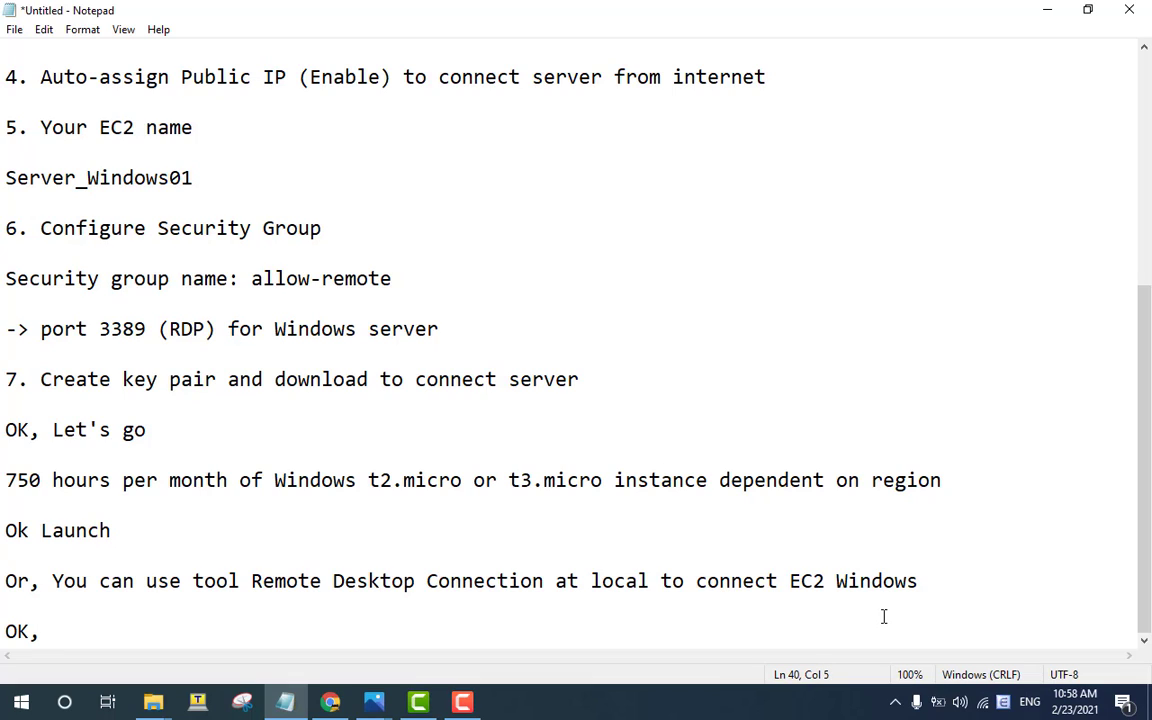
text(, I done cret)
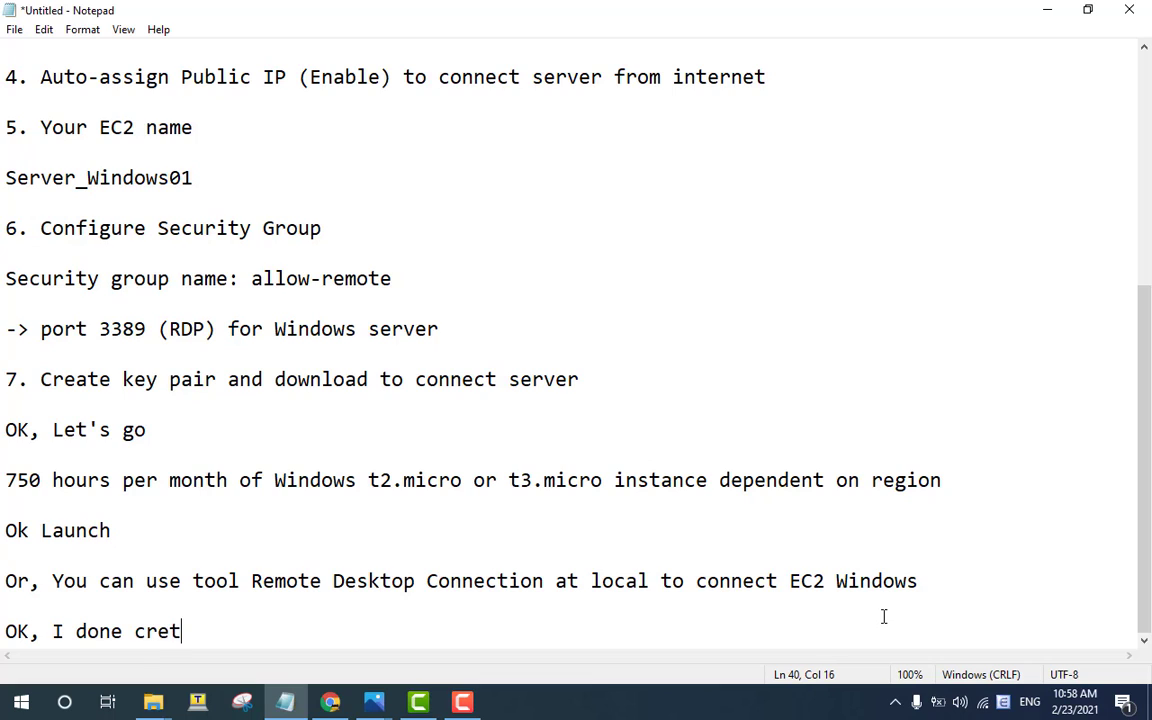
key(BackSpace)
text(ate)
text(EC2)
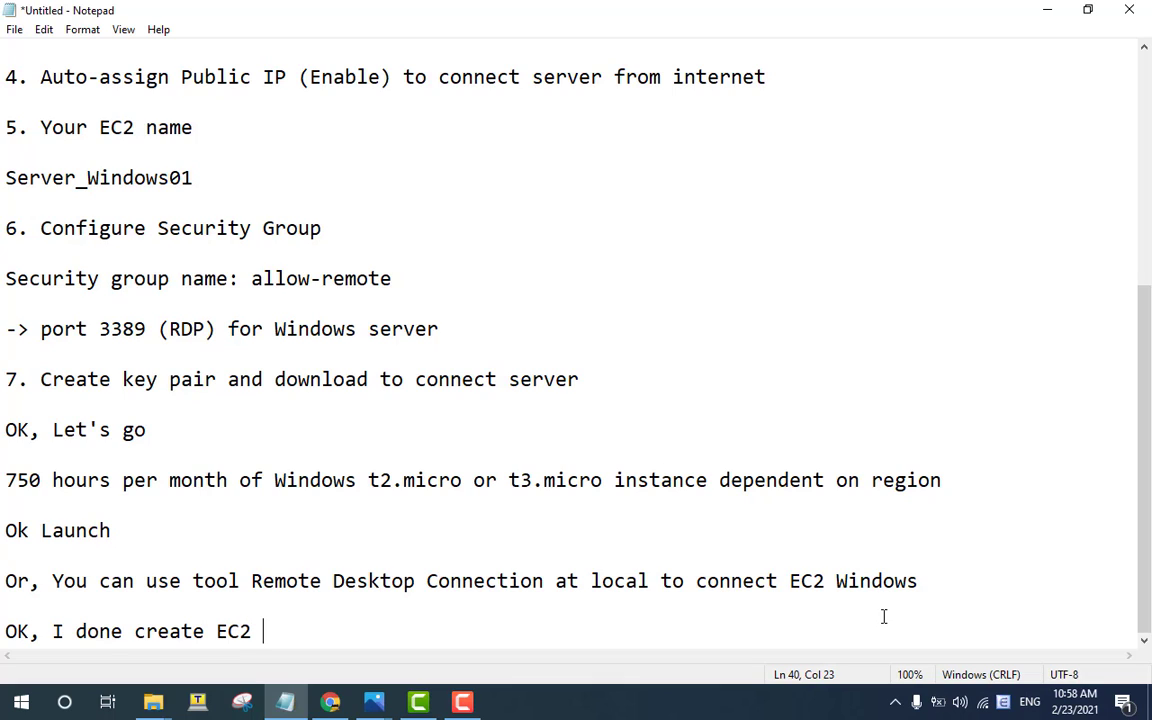
text( Instance Wi)
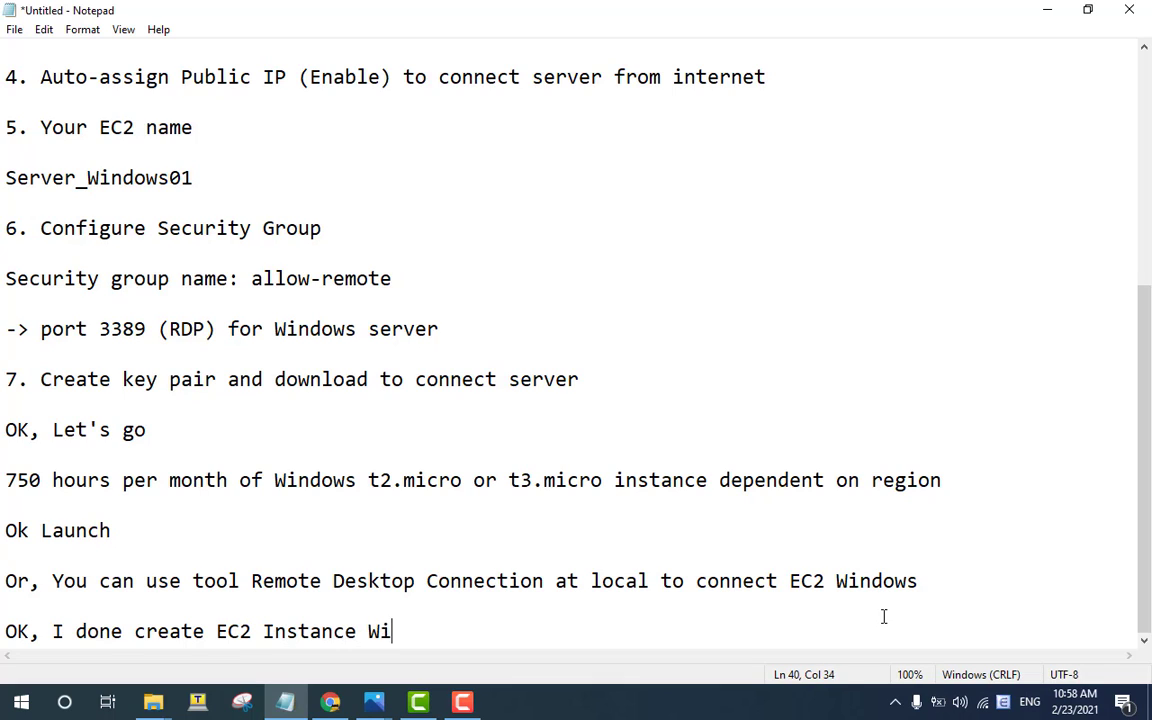
text(ndows S)
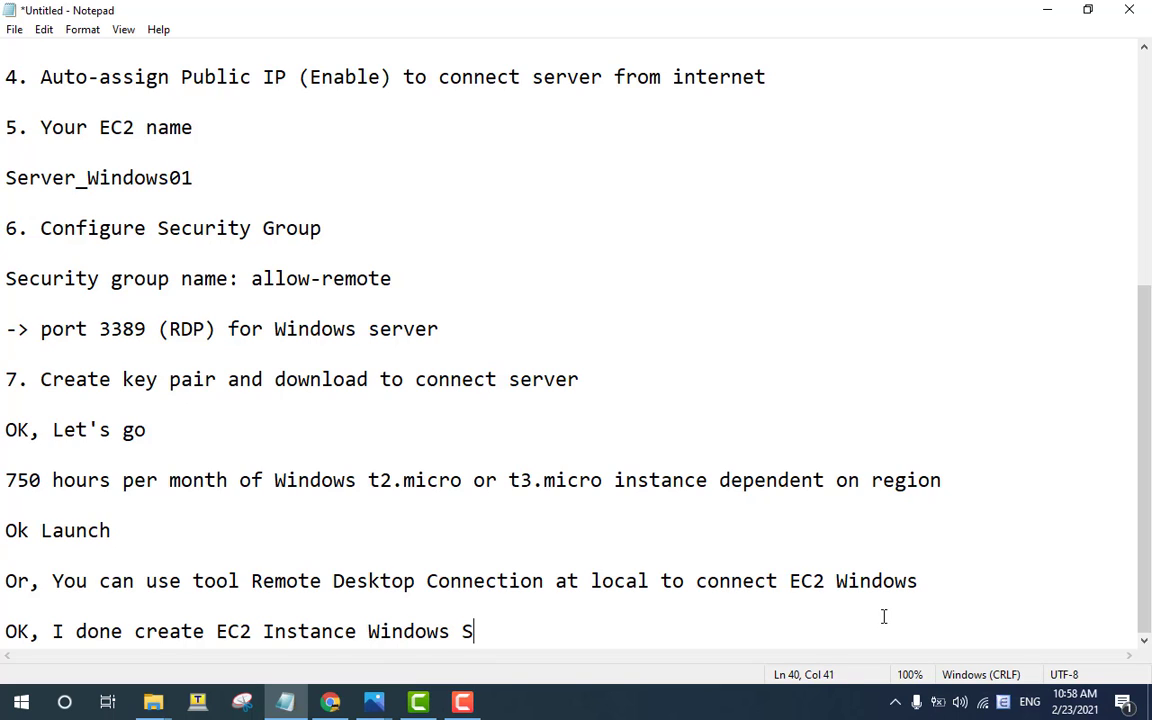
text(erver 2019)
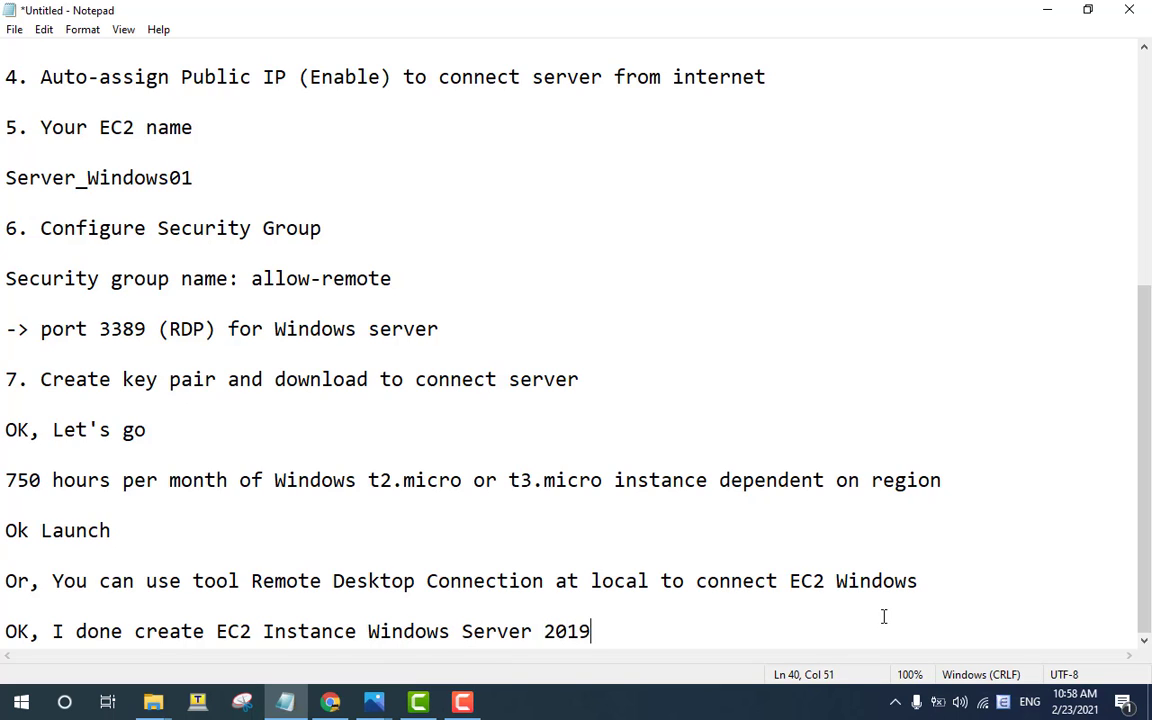
Add the closing line "Thank you so much" to the notes, after a blank line.
key(Return)
key(Return)
text(Thank )
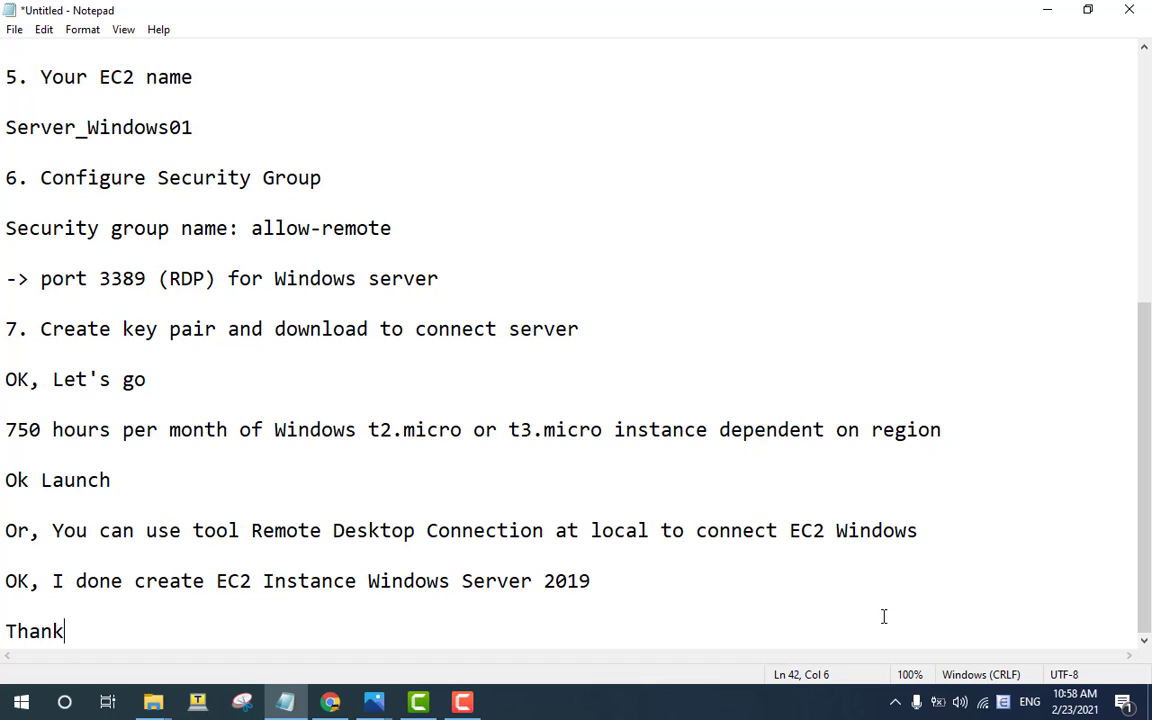
text(you so much)
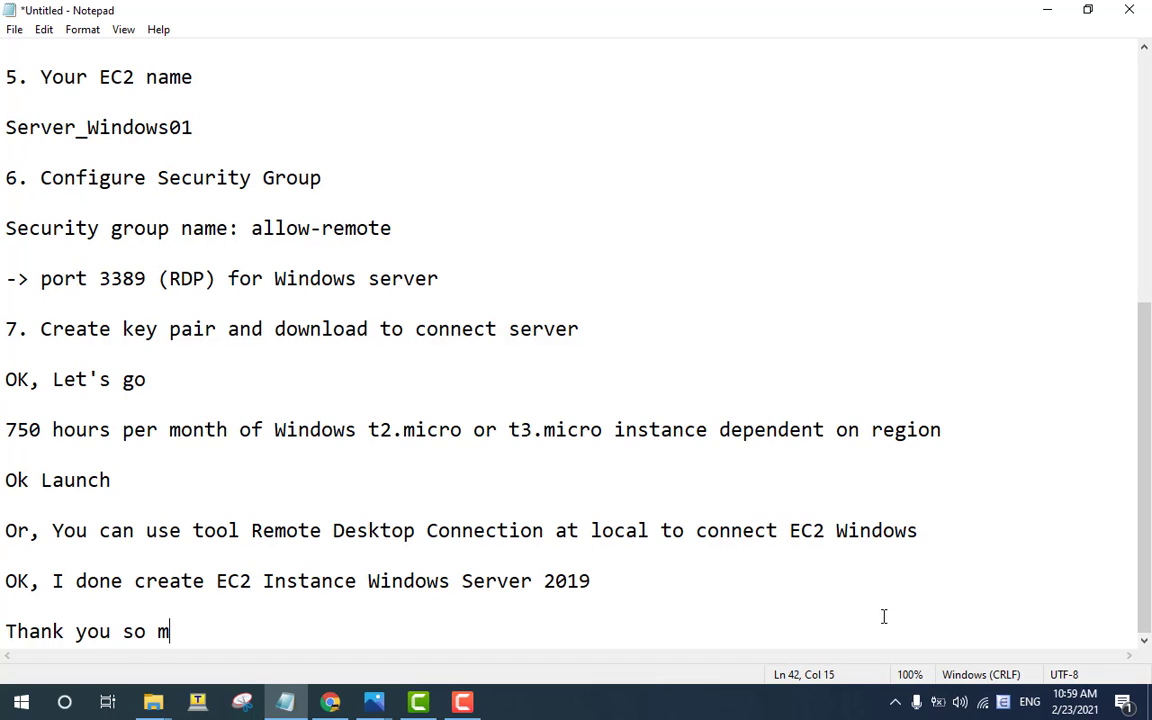